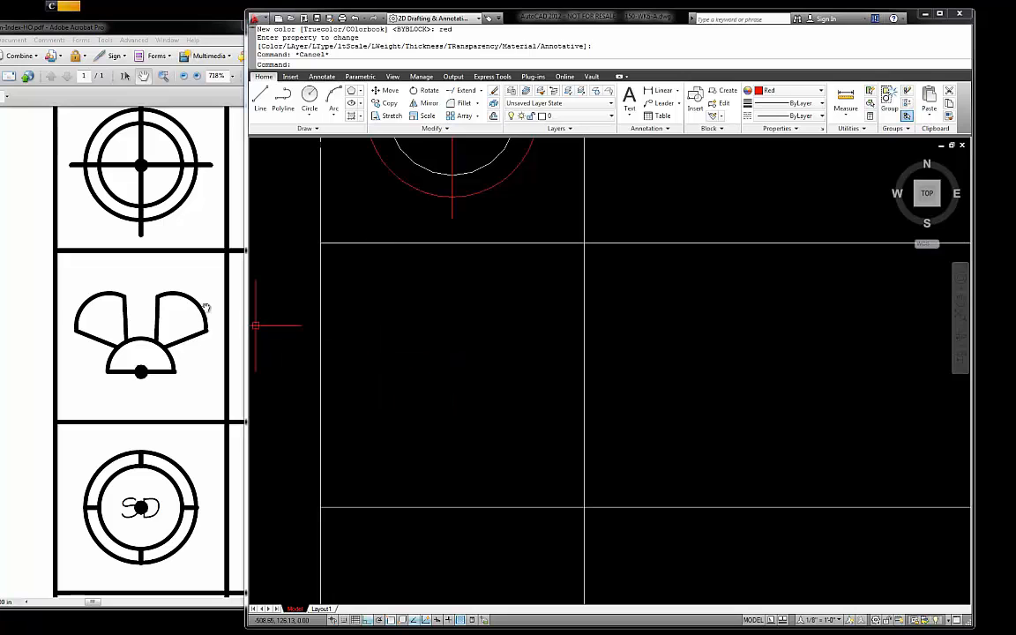
Step: Draw a circle of radius 2 centred in the empty cell below the crosshair symbol, midway between the cell's opposite corners
key(Escape)
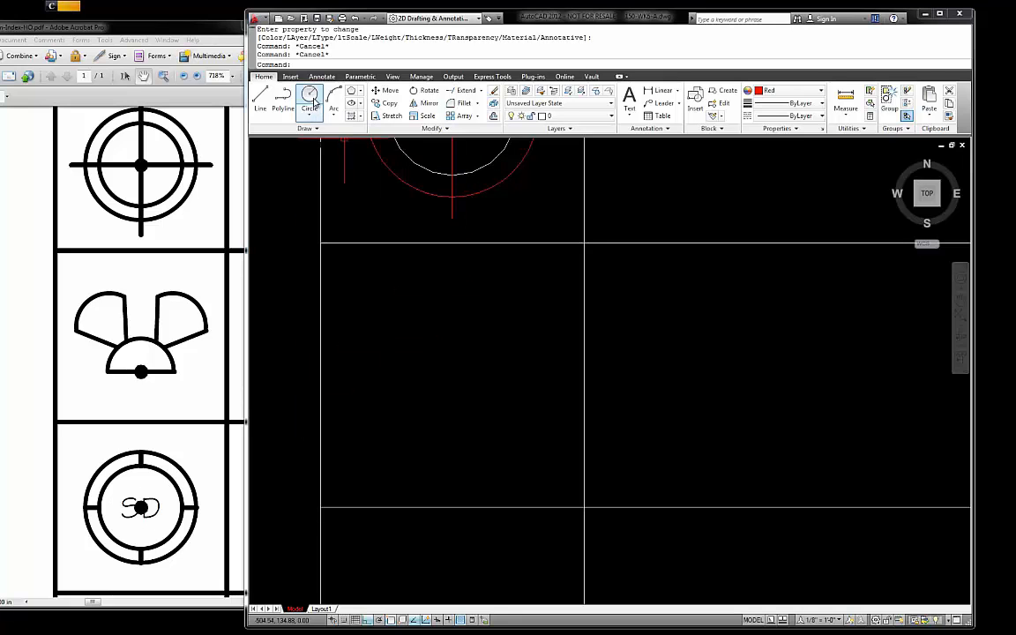
click(310, 95)
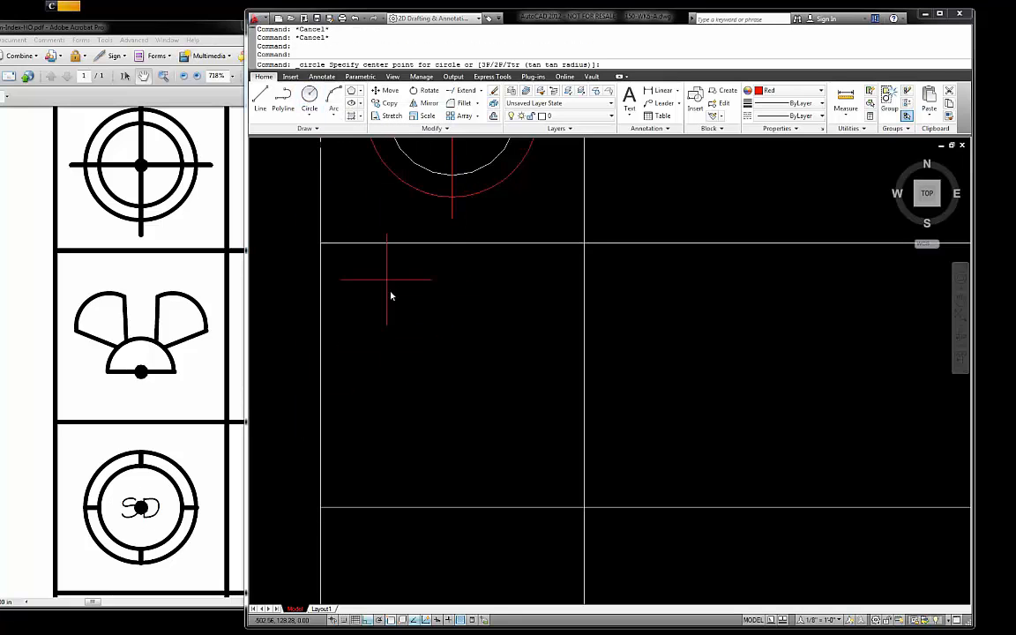
shift+right_click(398, 382)
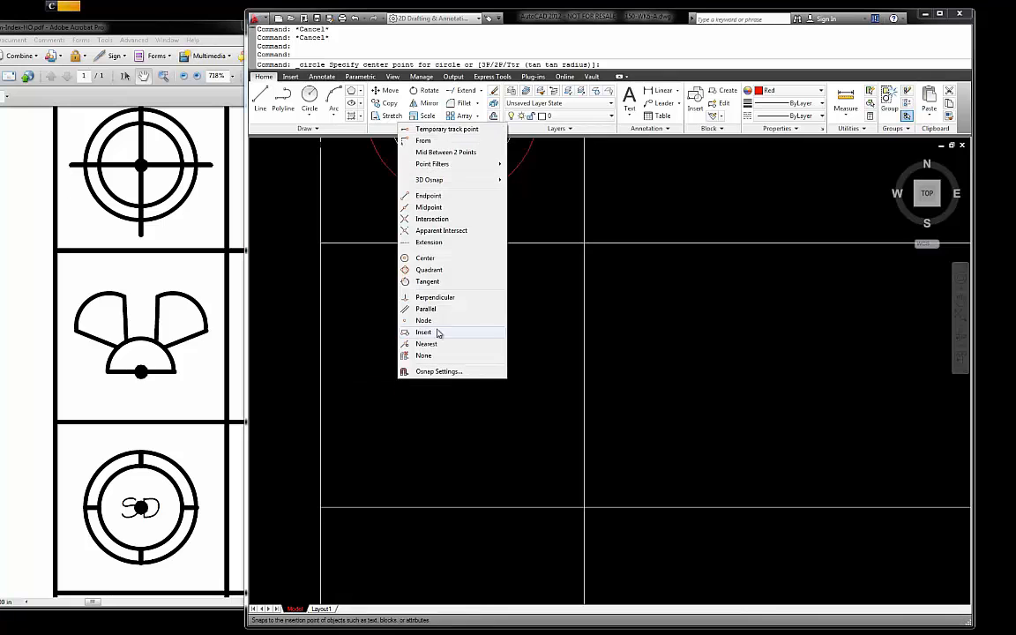
click(438, 153)
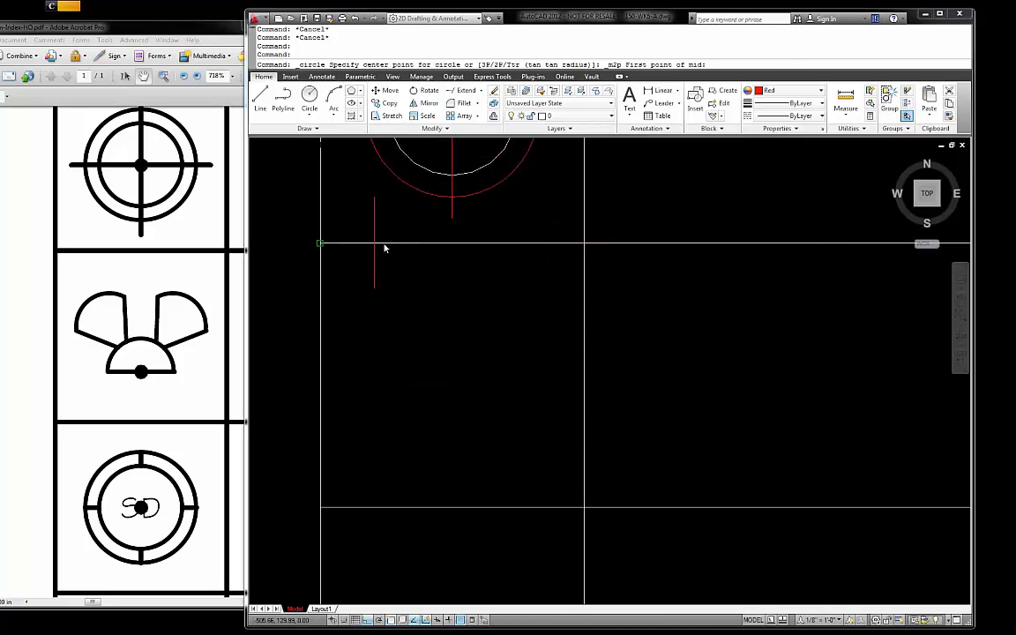
click(321, 243)
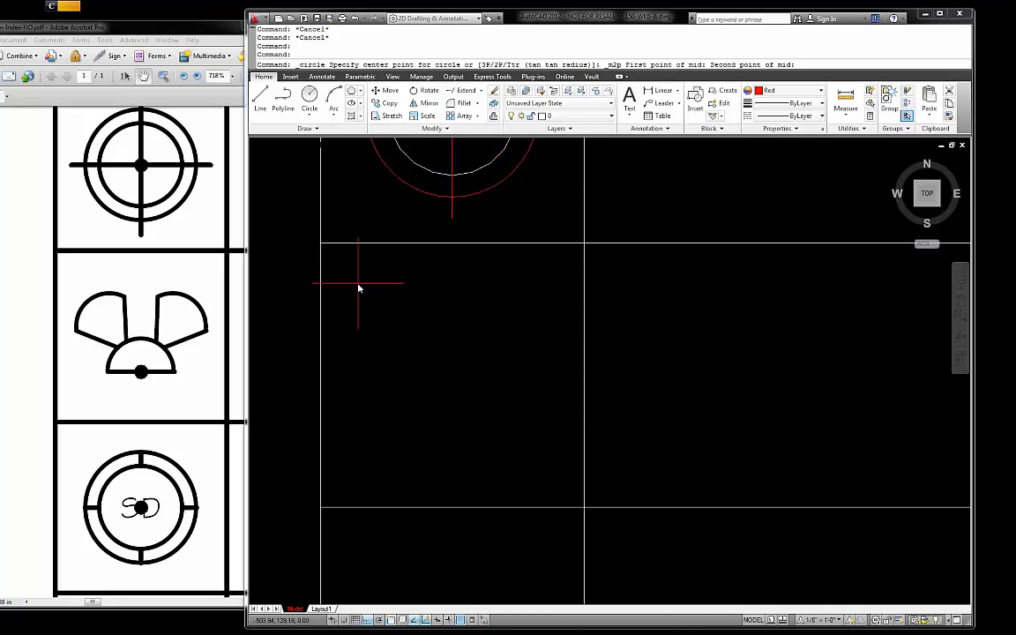
shift+right_click(576, 491)
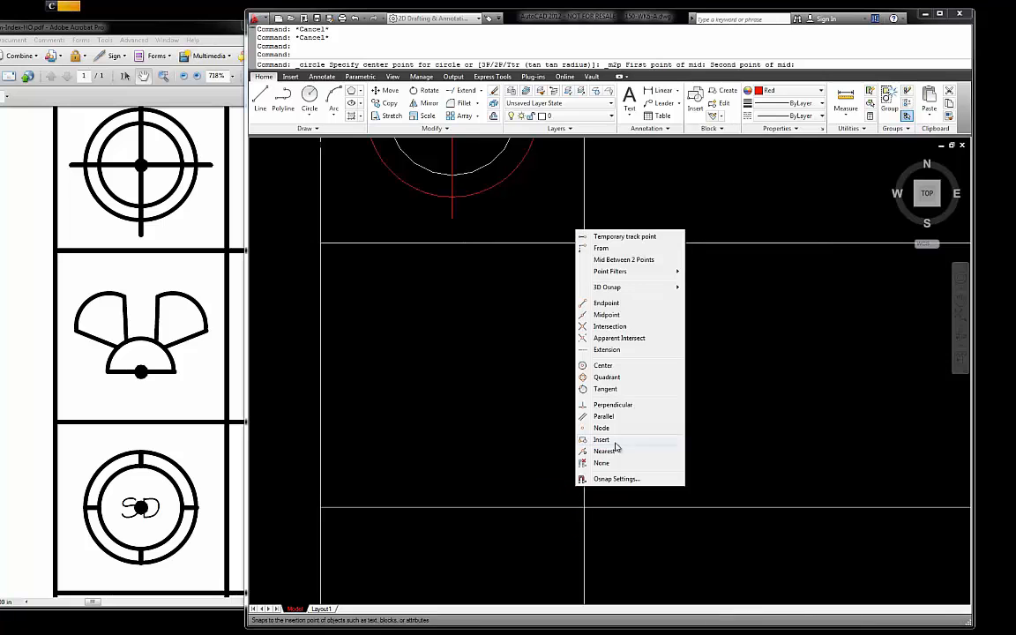
click(609, 327)
click(584, 508)
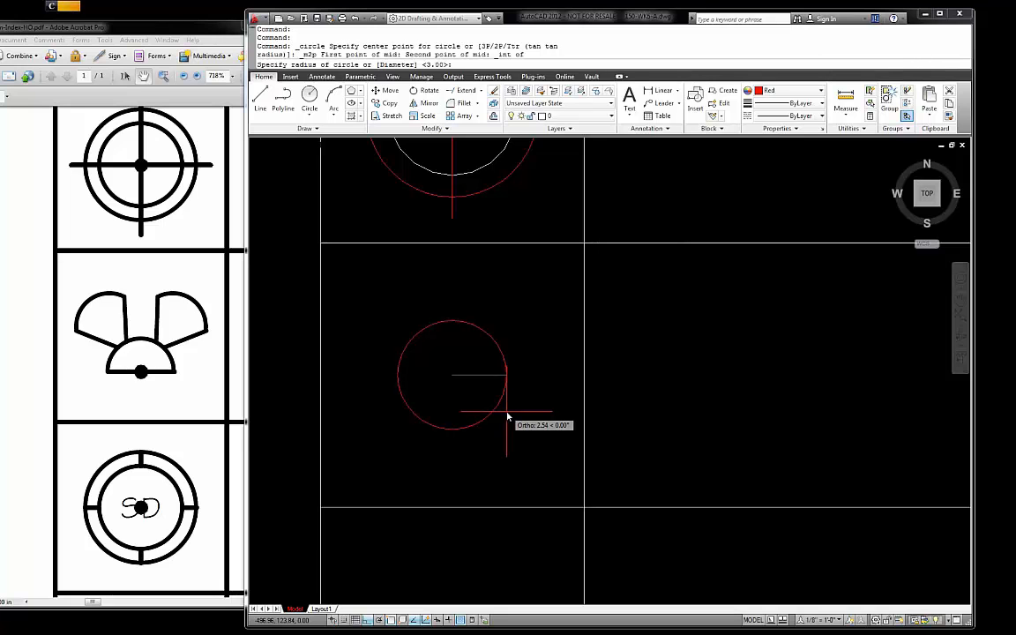
text(2)
key(Return)
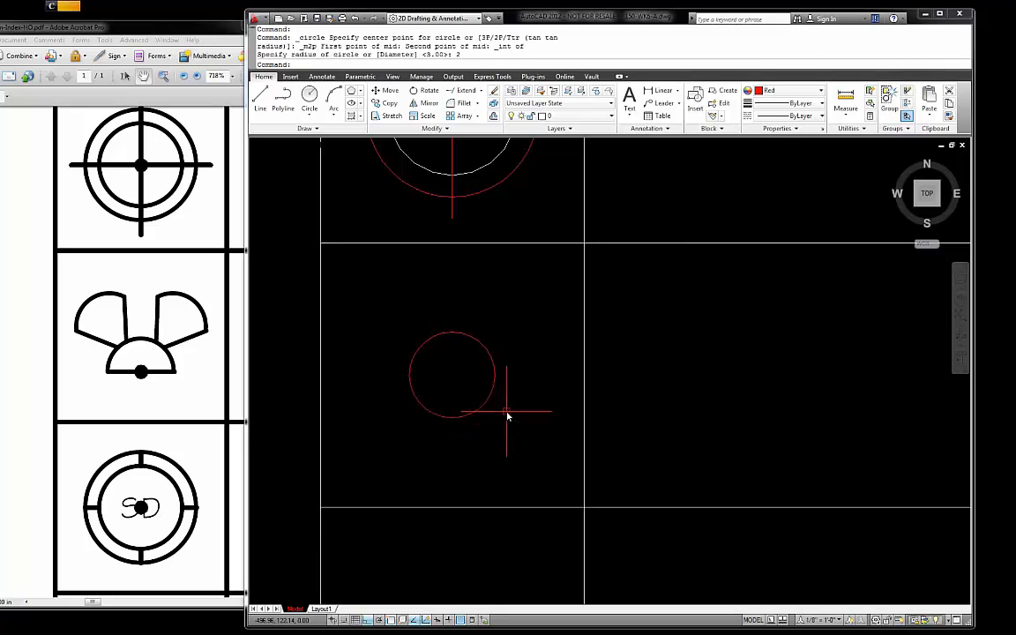
Step: Draw a horizontal line across the circle's full diameter, from its right quadrant to its left quadrant
scroll(469, 277, up, 3)
scroll(474, 322, down, 4)
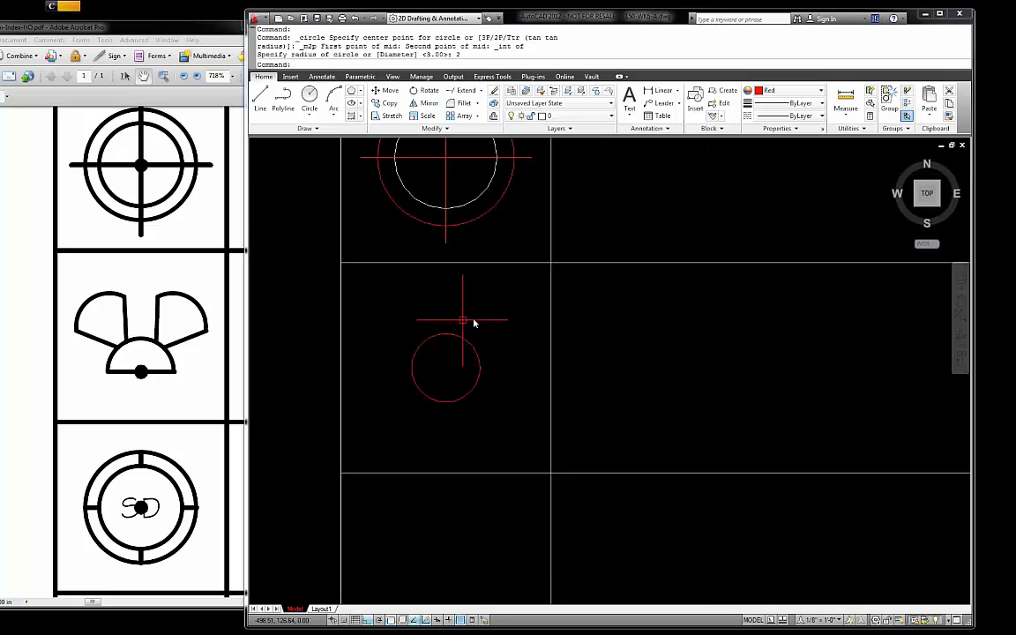
key(Escape)
text(l)
key(Return)
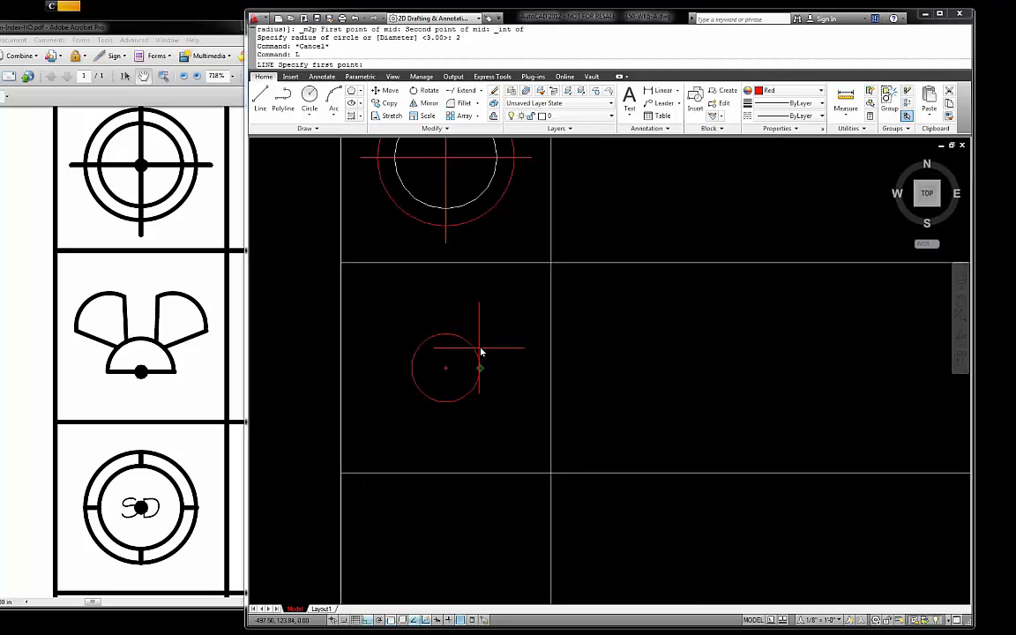
click(481, 368)
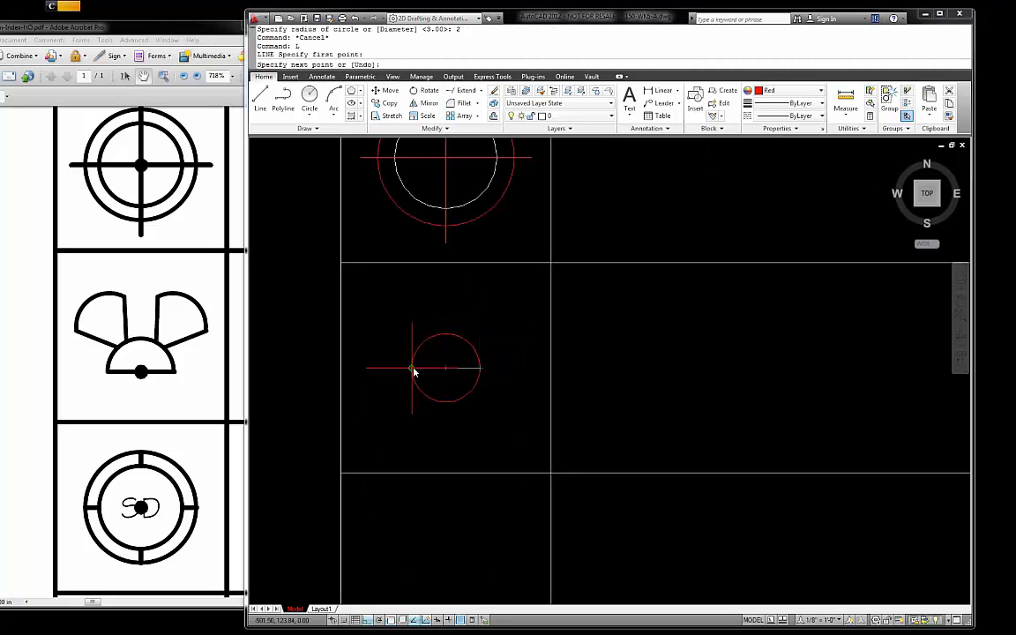
click(412, 368)
key(Escape)
Step: Trim away the lower half of the circle below the diameter line to leave a closed semicircle
text(tr)
key(Return)
click(468, 400)
key(Escape)
text(tr)
key(Return)
key(Return)
click(444, 402)
key(Escape)
Step: Move the semicircle and its base line straight down, from the arc's top point to the base line's midpoint
click(504, 390)
click(404, 327)
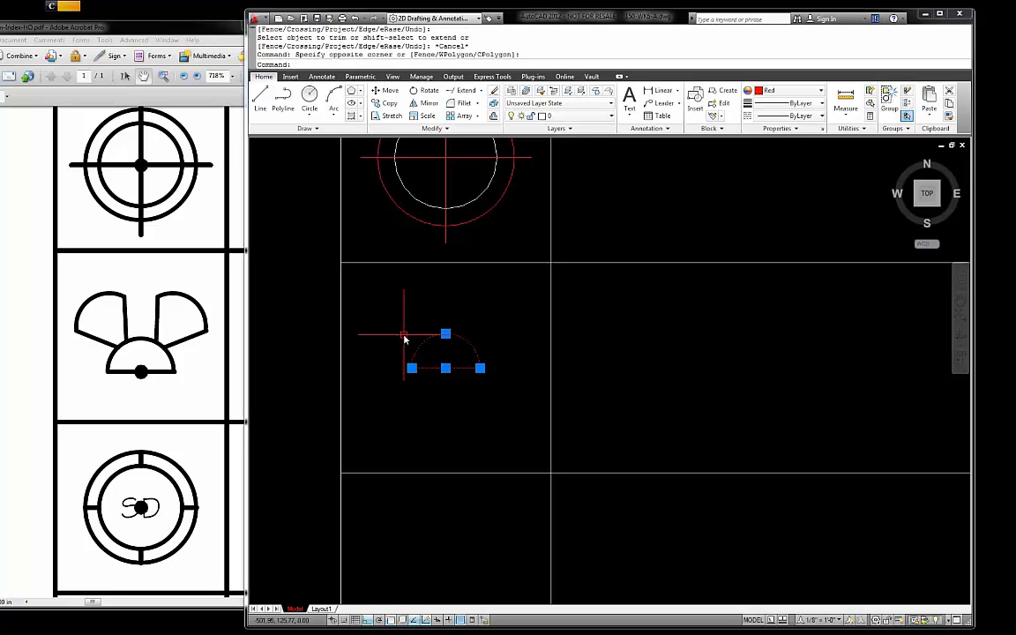
text(M)
key(Return)
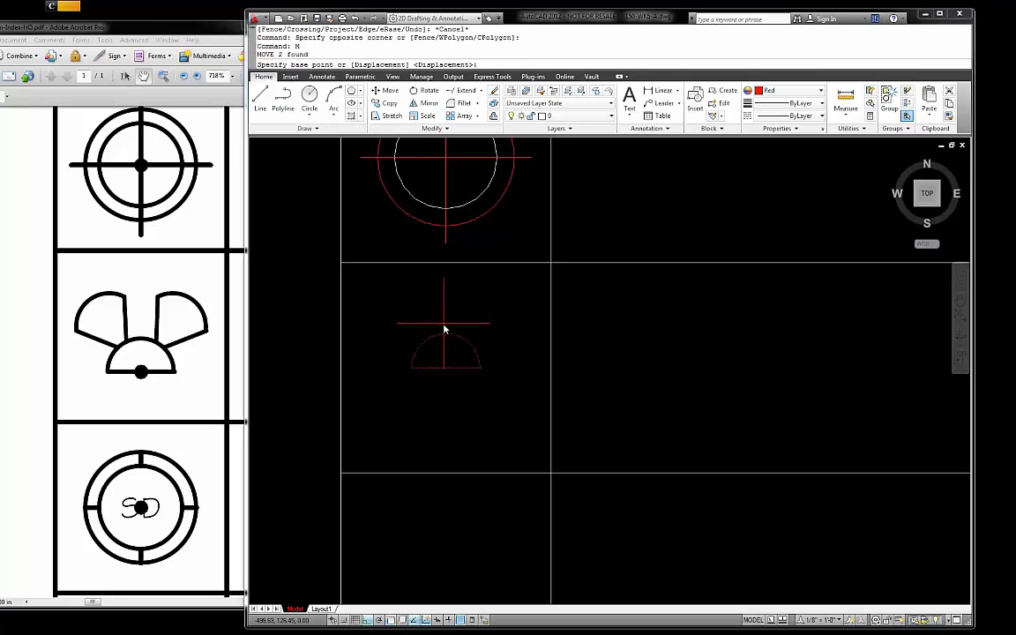
click(446, 335)
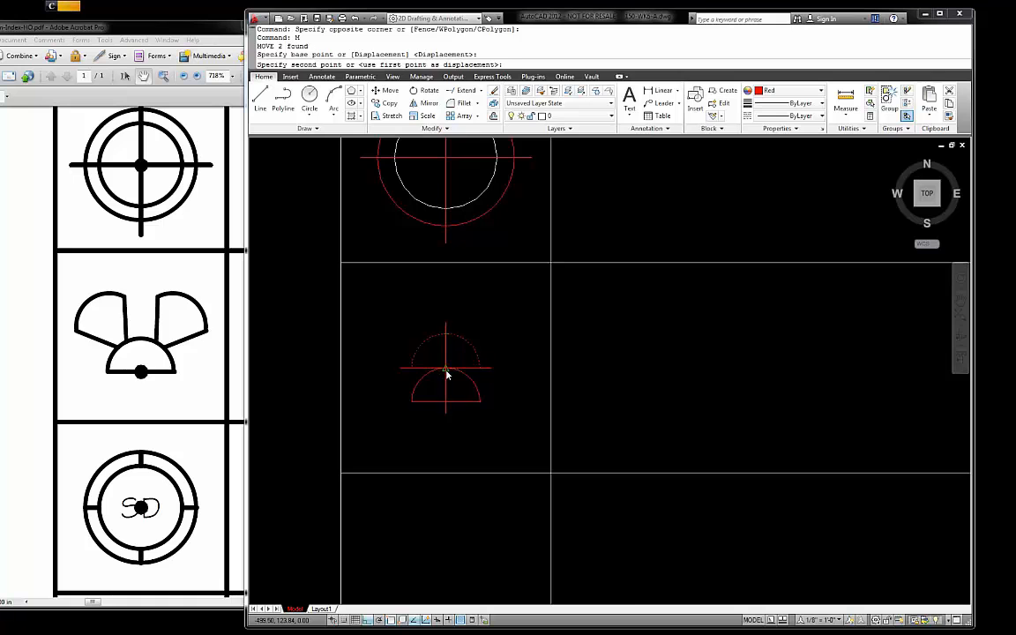
click(446, 368)
Step: Draw a vertical line 4 units long upward from the midpoint of the semicircle's base
scroll(472, 367, up, 2)
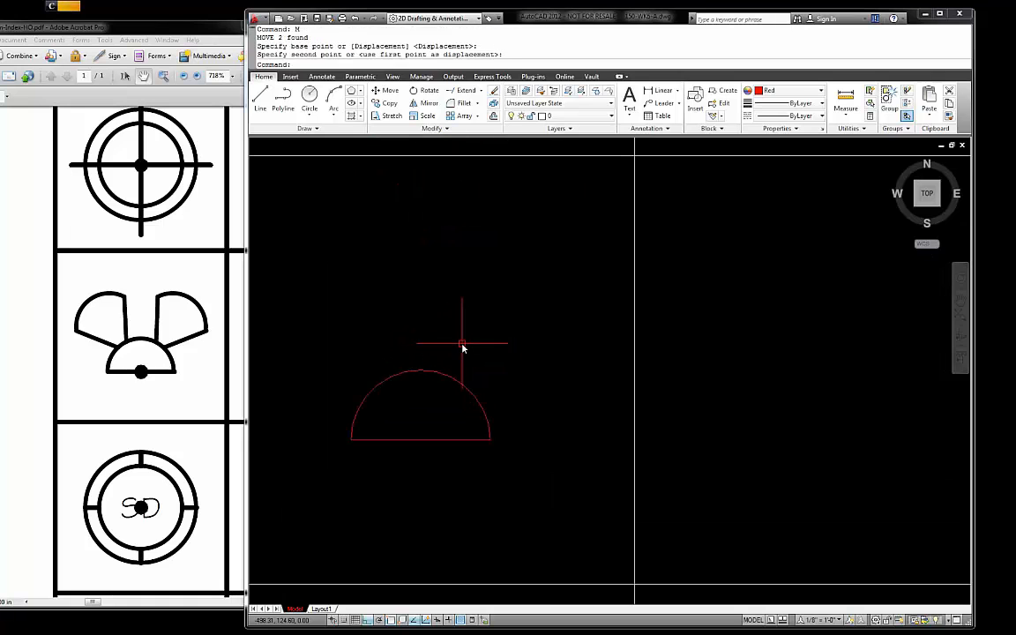
scroll(467, 358, down, 3)
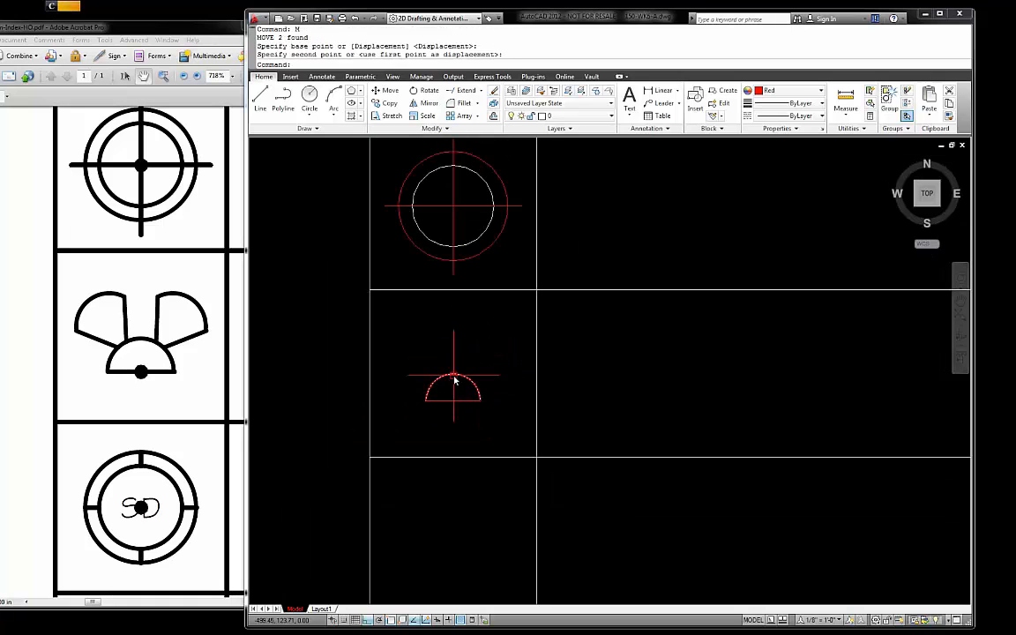
scroll(466, 368, up, 2)
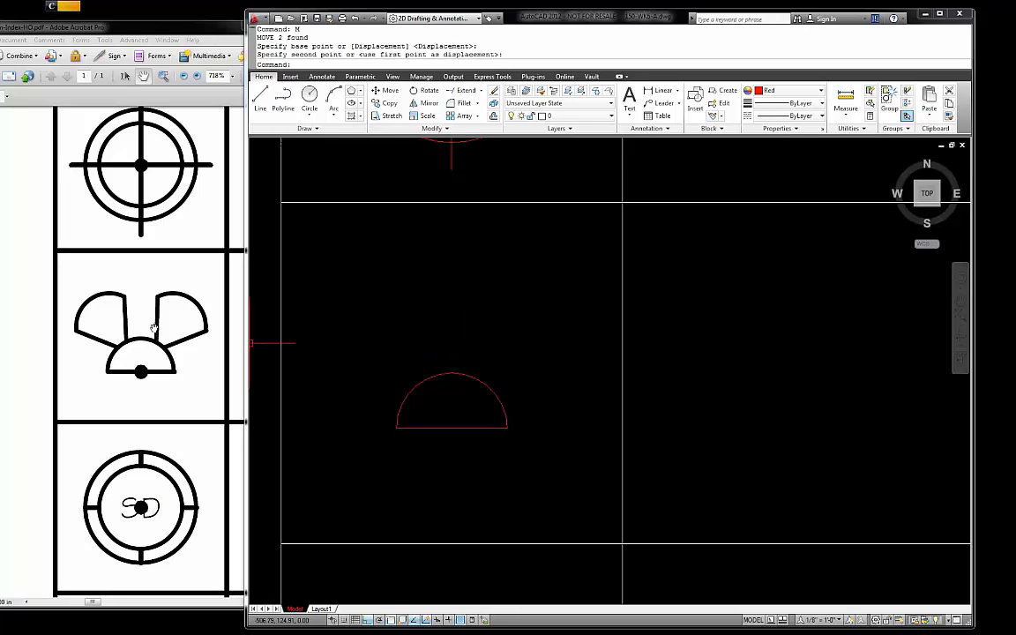
key(Escape)
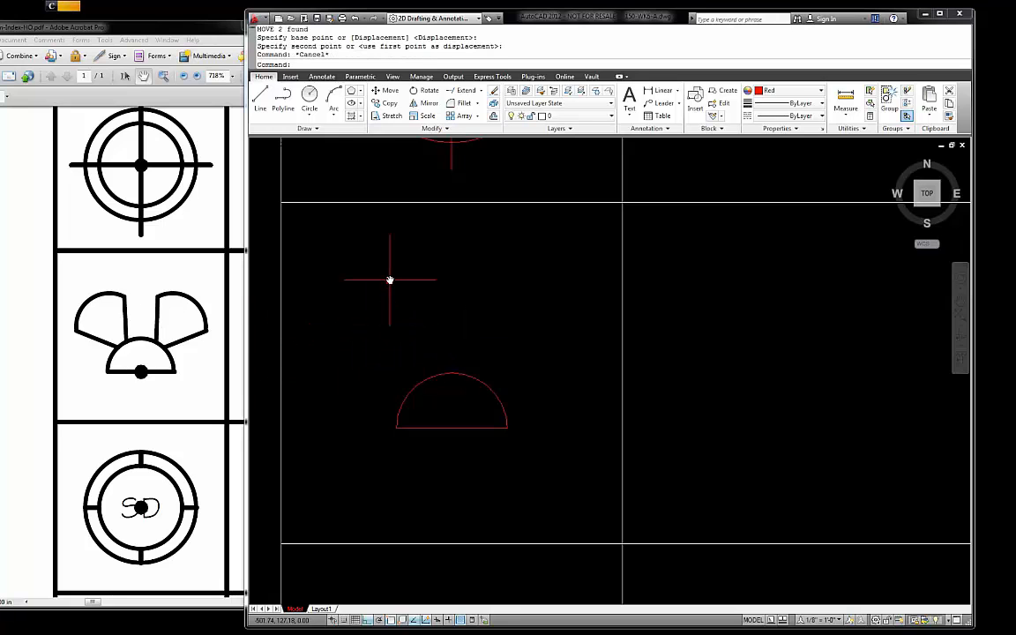
click(262, 99)
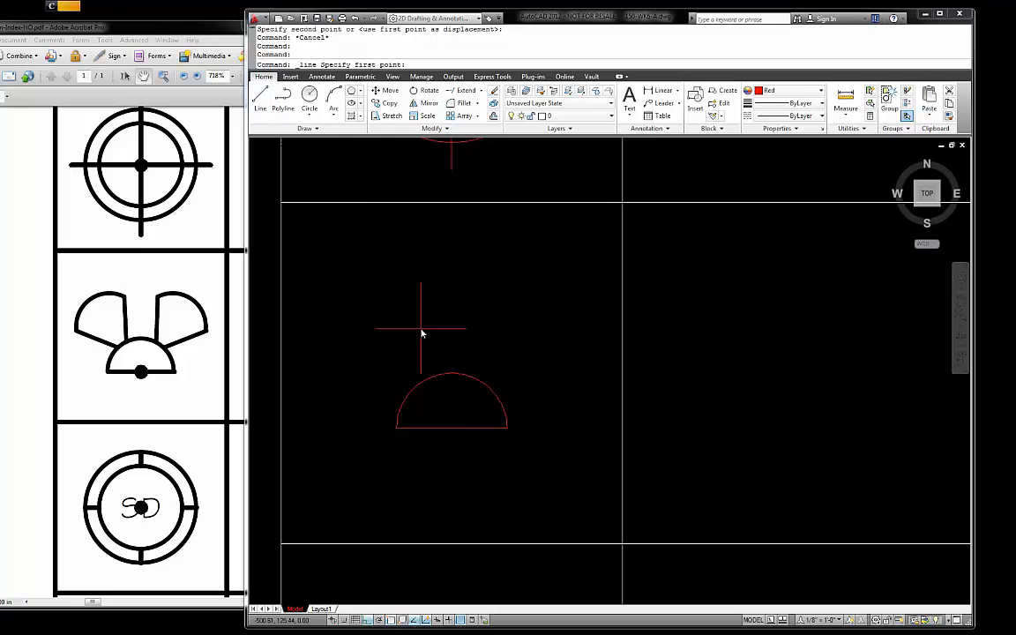
click(452, 433)
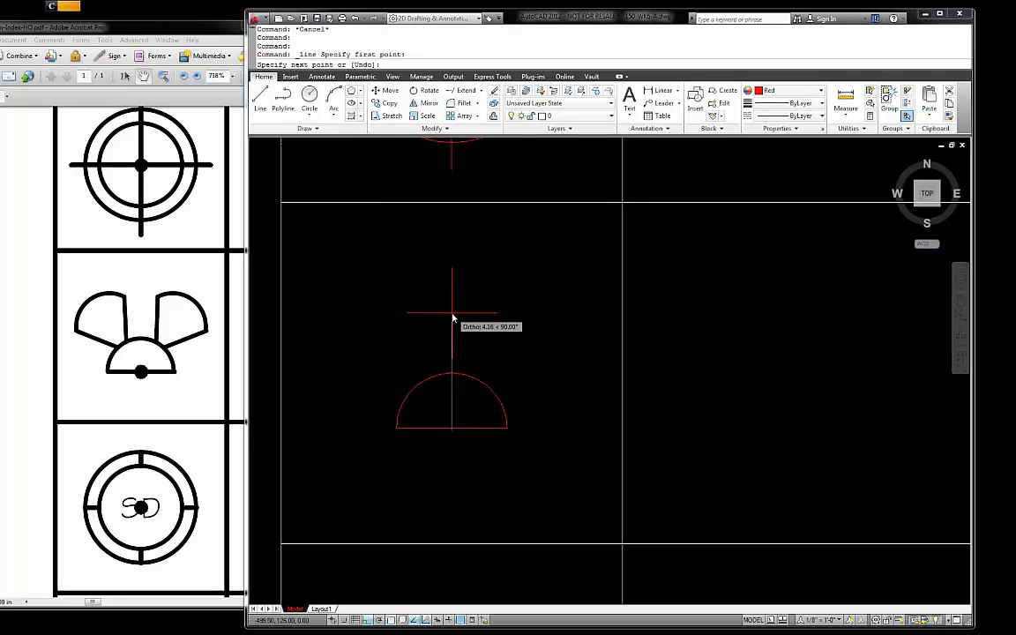
text(4)
key(Return)
key(Return)
key(Escape)
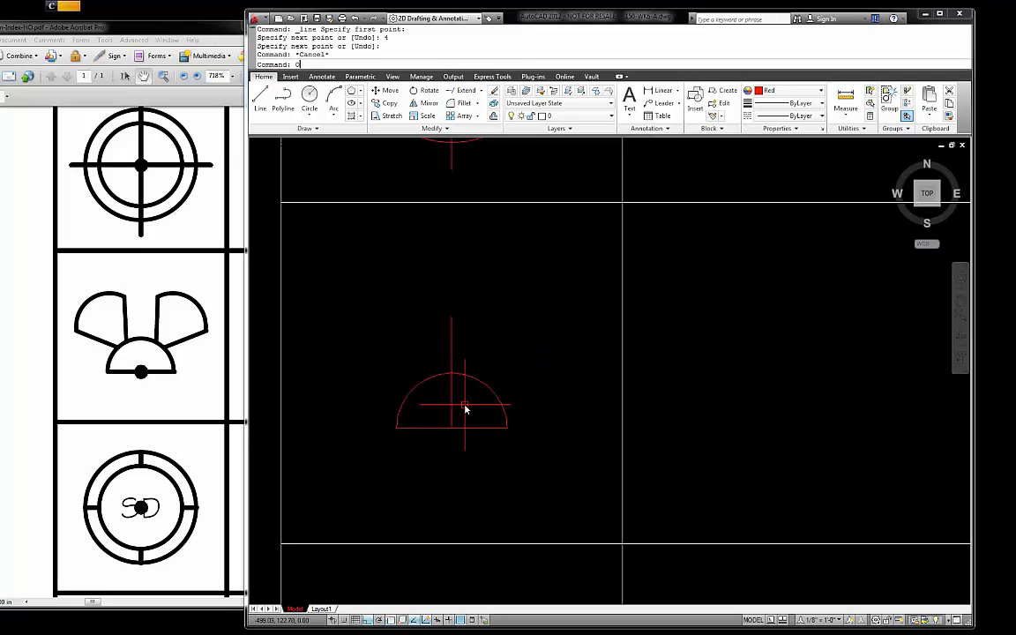
Step: Try offsetting the vertical line 1.00 to the right, and erase the offset copy
text(O)
key(Return)
key(Return)
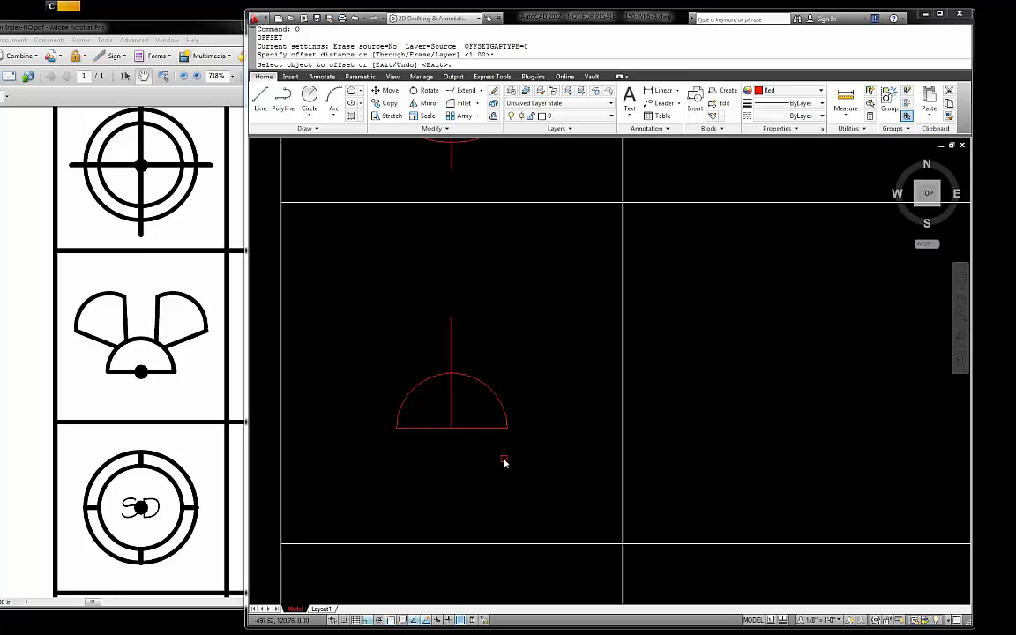
click(454, 422)
click(455, 415)
key(Escape)
click(479, 414)
key(Delete)
key(Escape)
key(Escape)
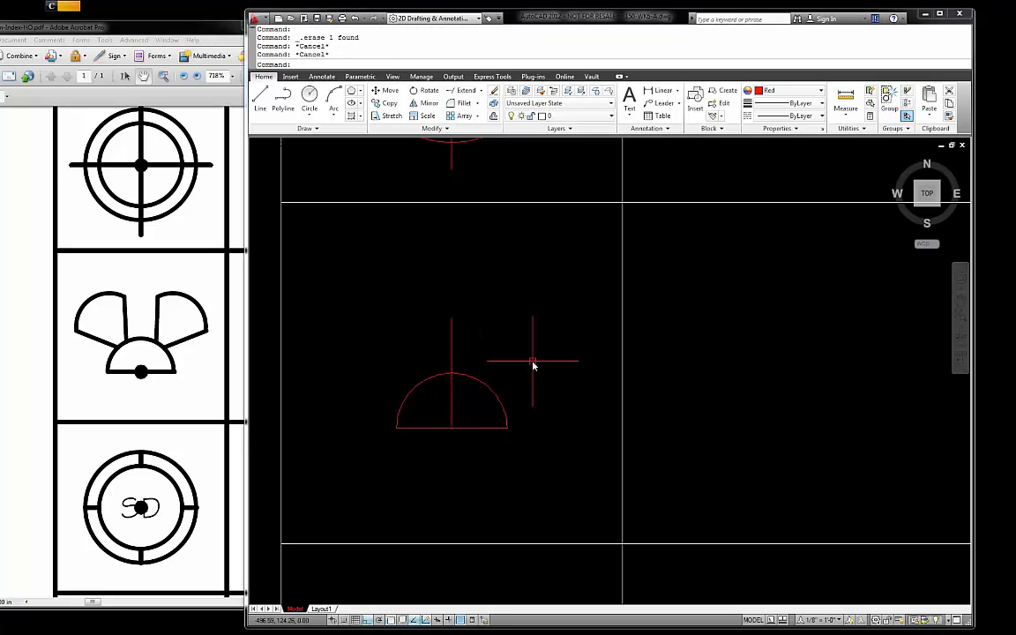
Step: Offset the vertical line .5 to both sides and erase the original centre line
text(o)
key(Return)
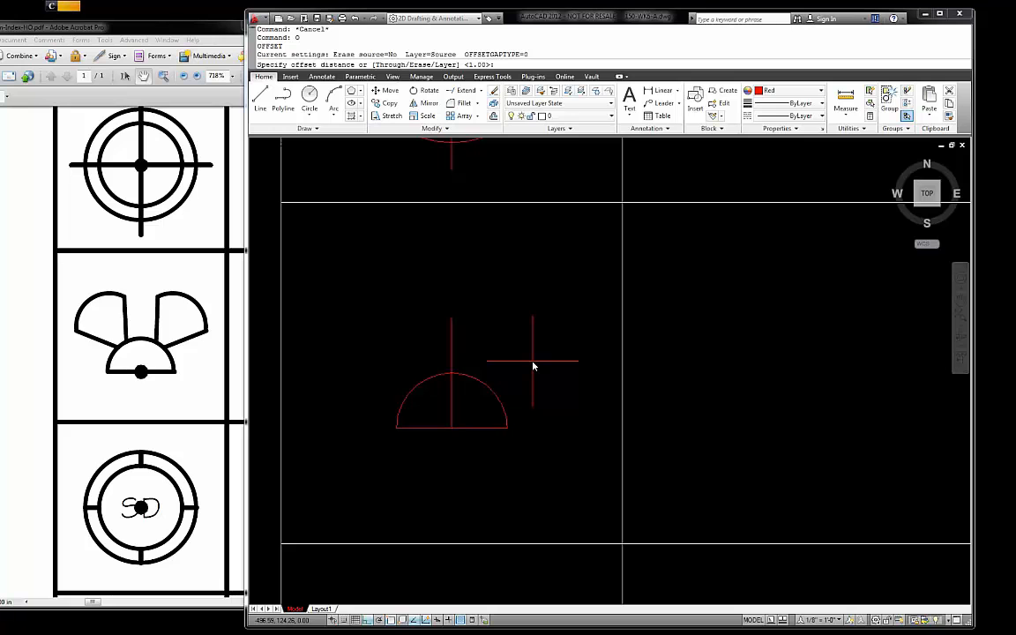
text(.5)
key(Return)
click(453, 404)
click(465, 408)
click(452, 405)
click(446, 407)
key(Escape)
click(456, 403)
key(Delete)
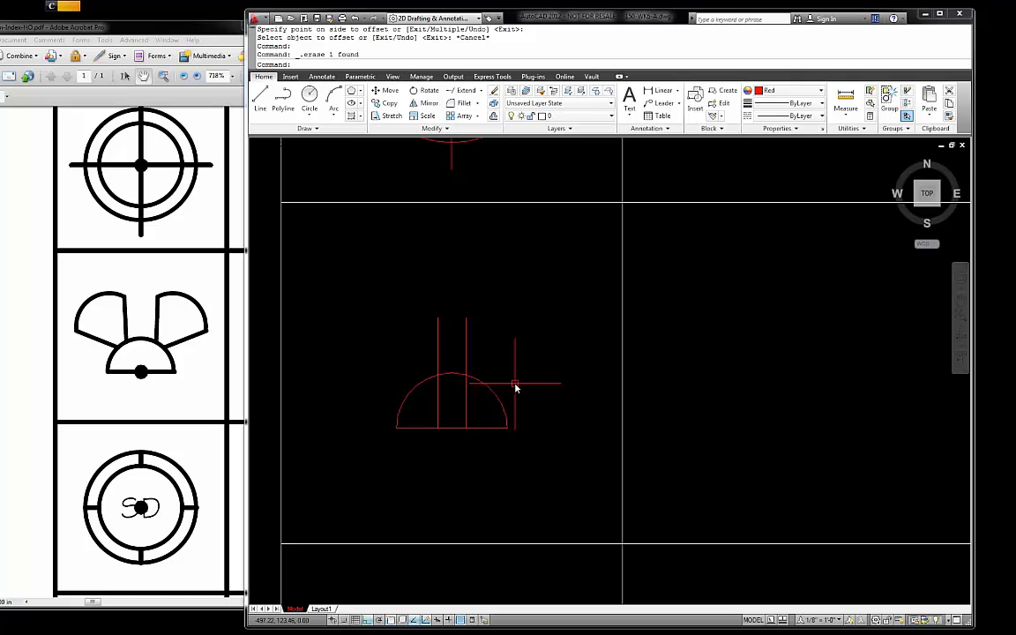
Step: Try a line from the lower end of the right vertical line to @4<-30, and erase it
text(L)
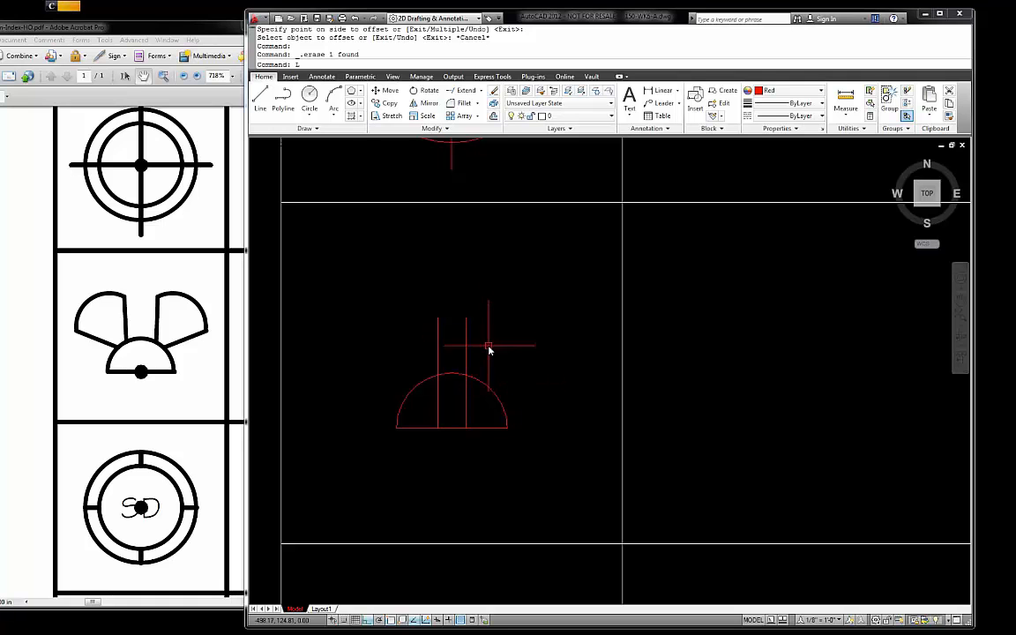
key(Return)
click(466, 429)
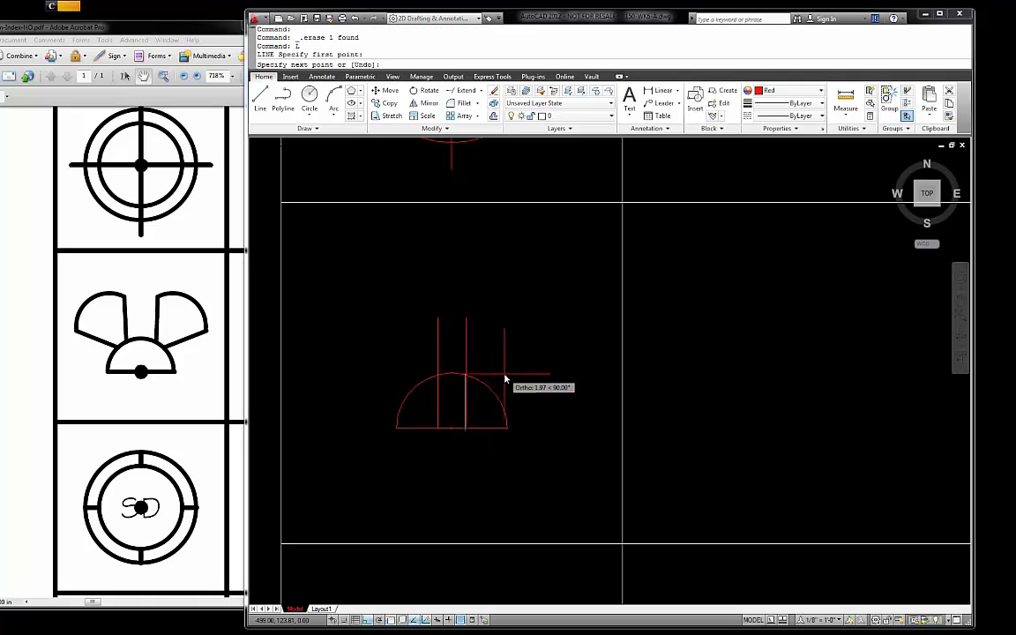
key(F8)
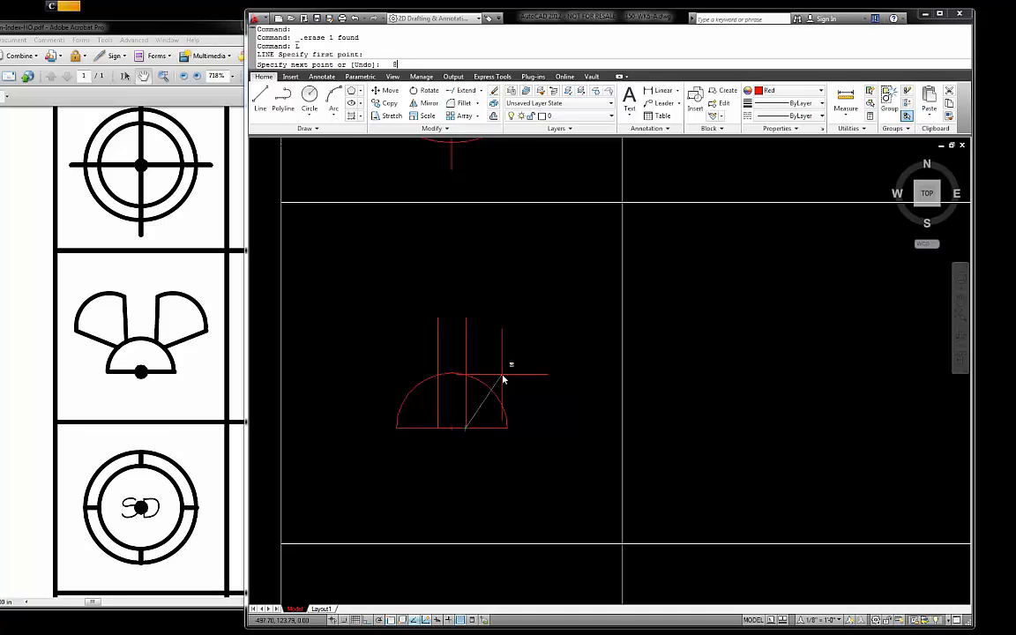
text(4)
key(Return)
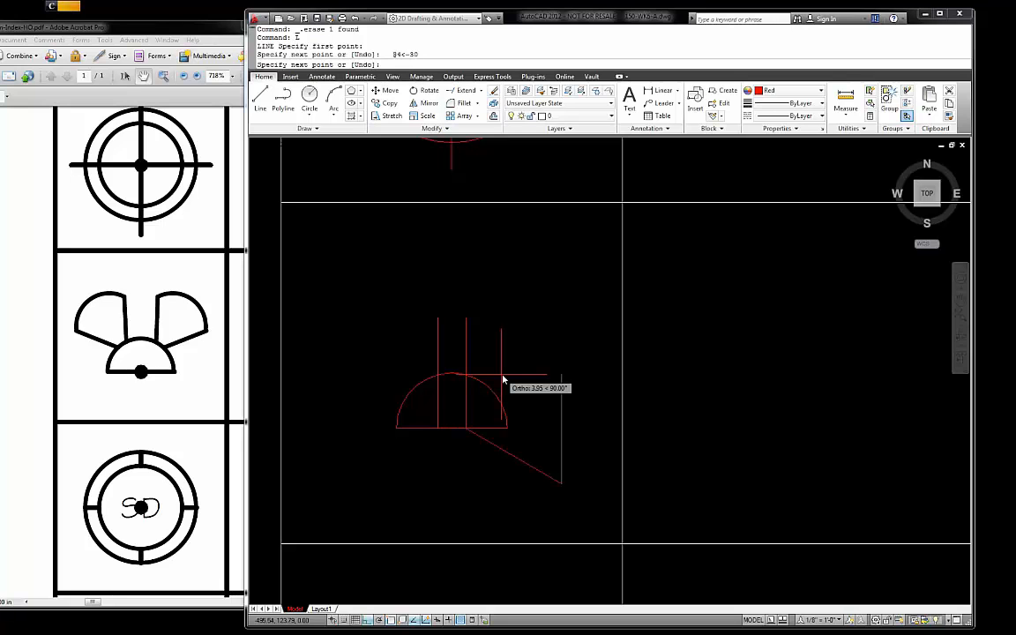
key(Escape)
click(514, 455)
key(Delete)
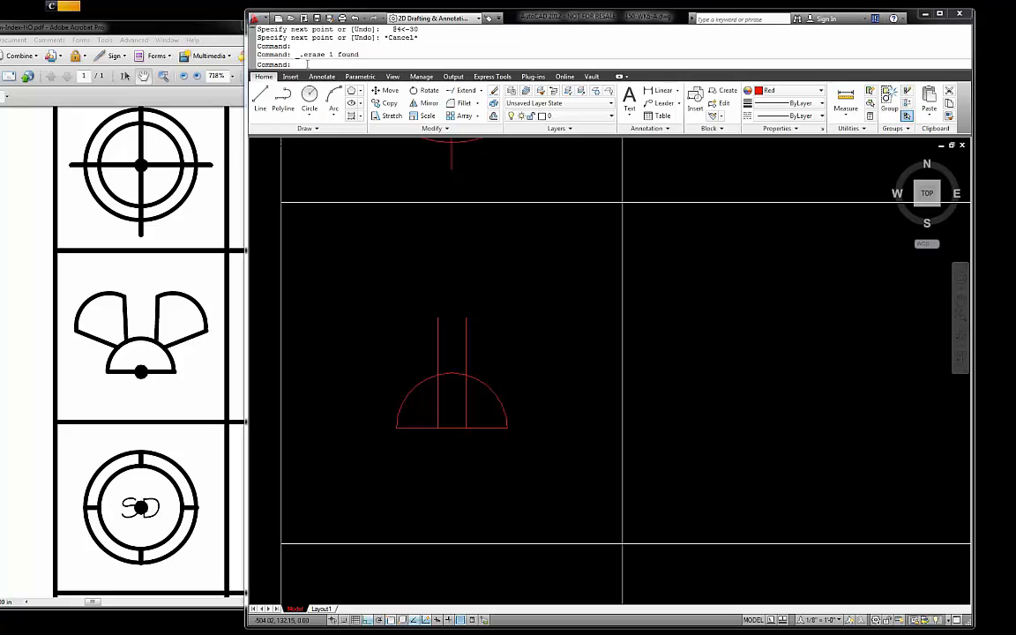
Step: Draw an angled line from the lower end of the right vertical line to the relative point @4<-30
click(262, 97)
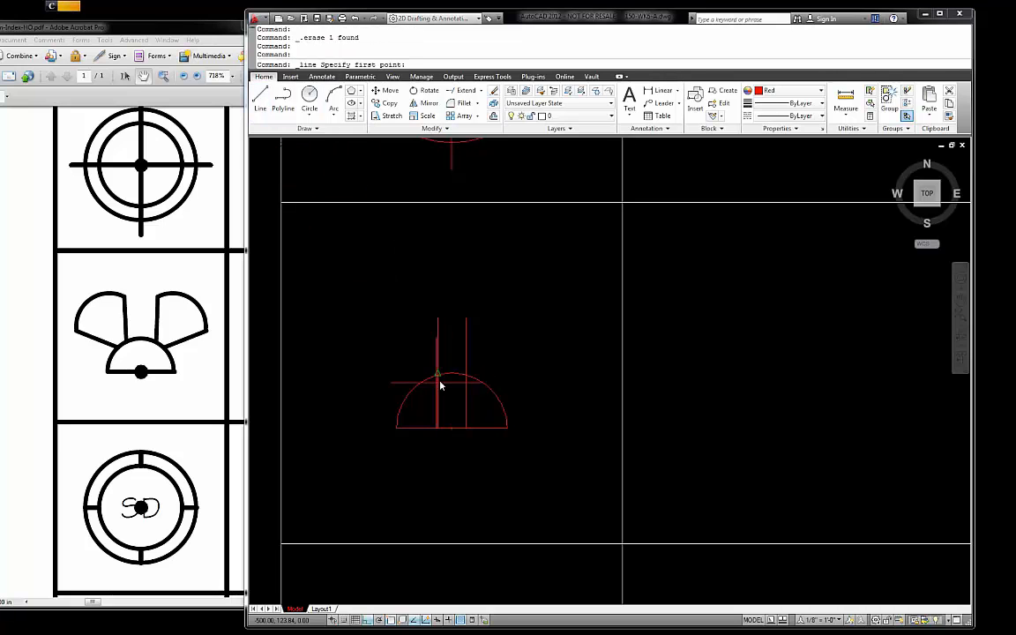
click(466, 427)
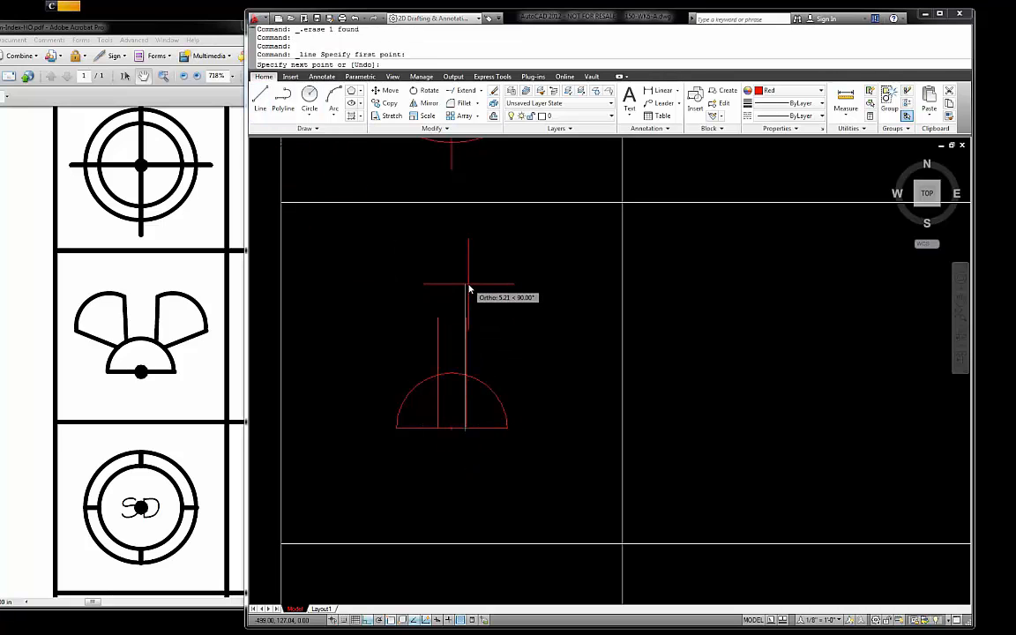
text(8)
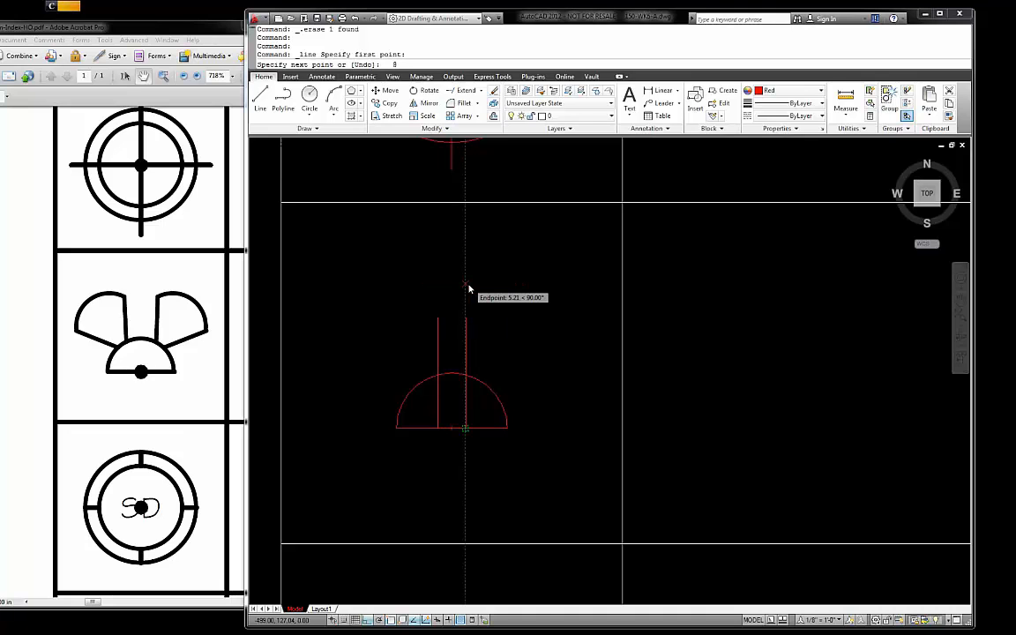
text(4)
text(<-30)
key(Return)
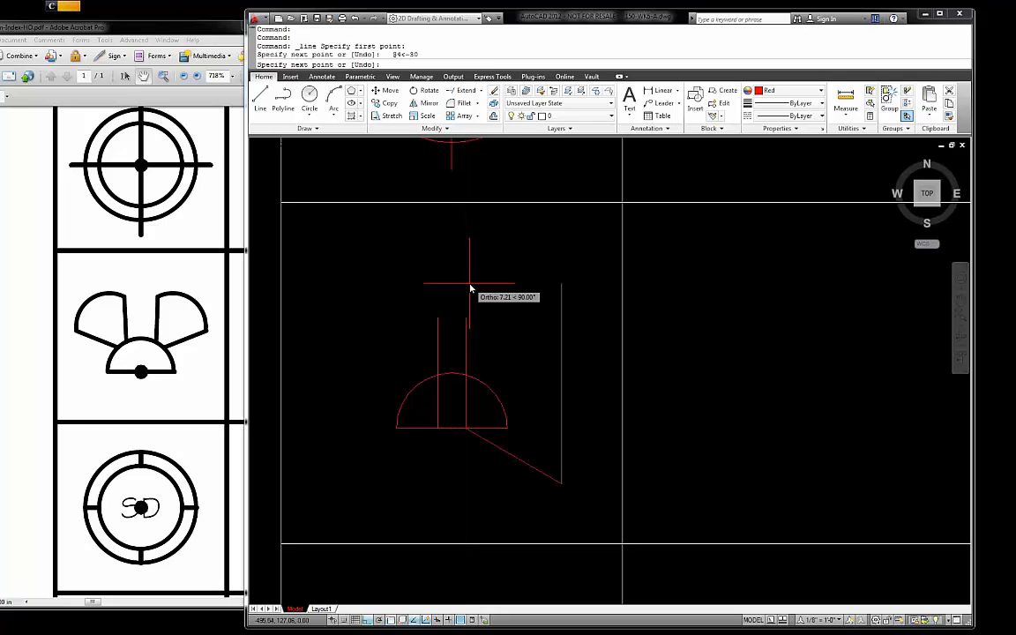
key(Escape)
scroll(494, 456, up, 3)
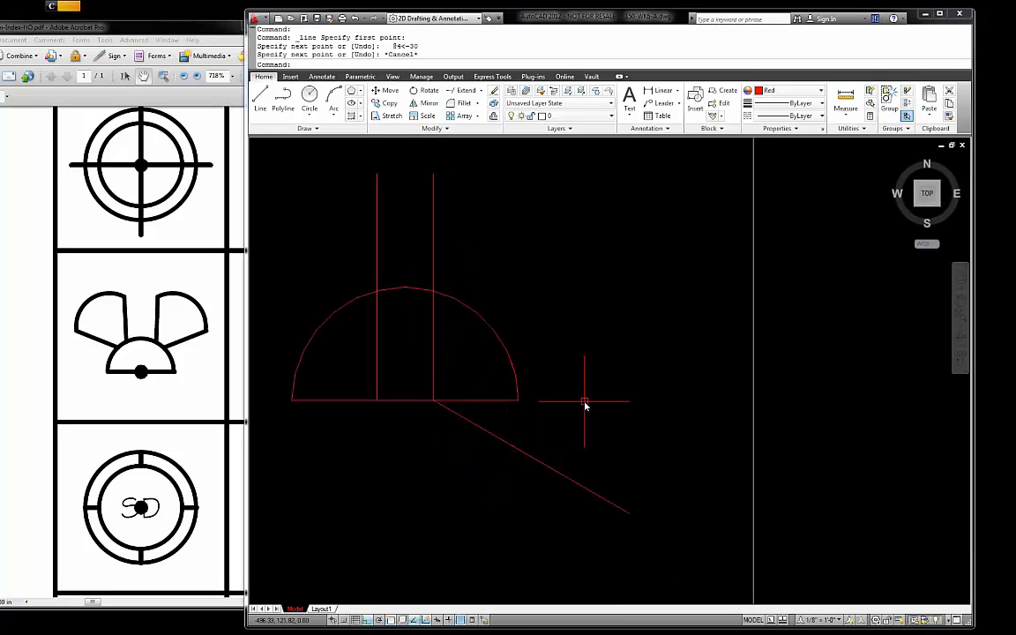
Step: Replace the downward angled line with one from the lower end of the right vertical line to the relative point @4<30
click(509, 438)
key(Delete)
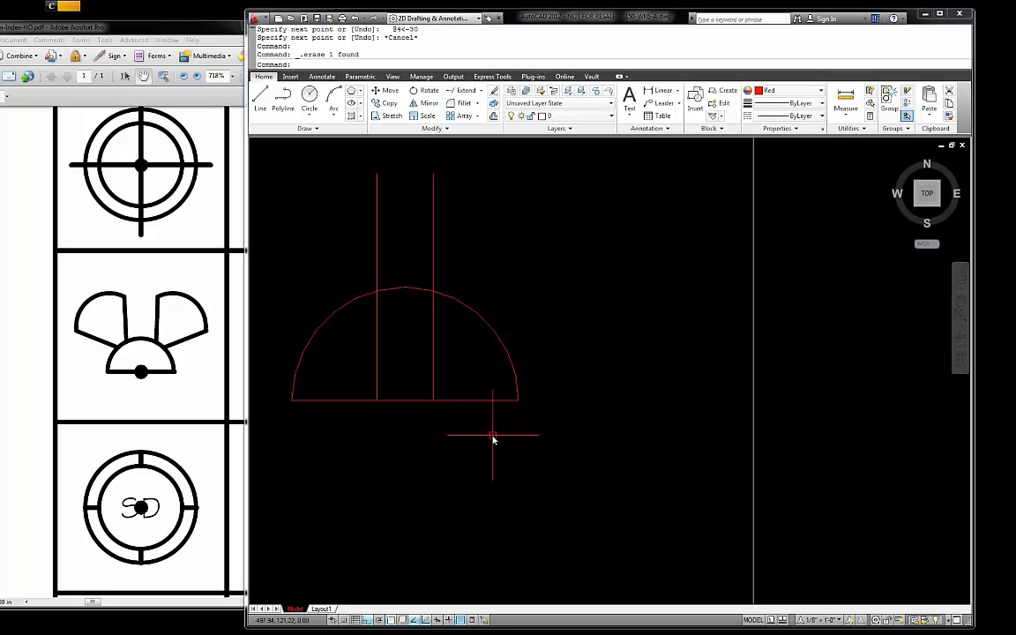
click(261, 97)
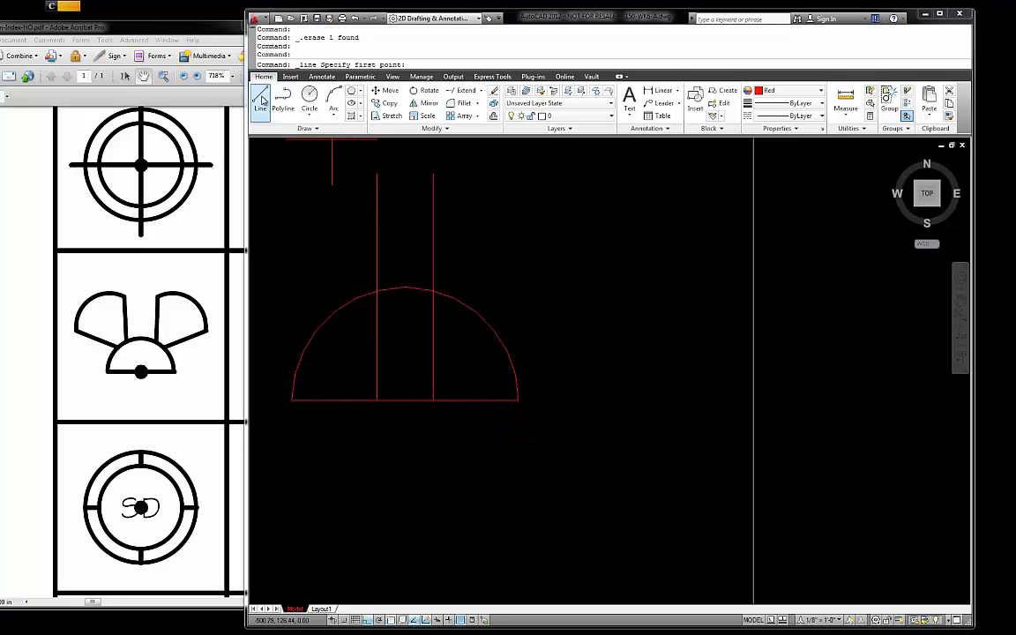
click(432, 401)
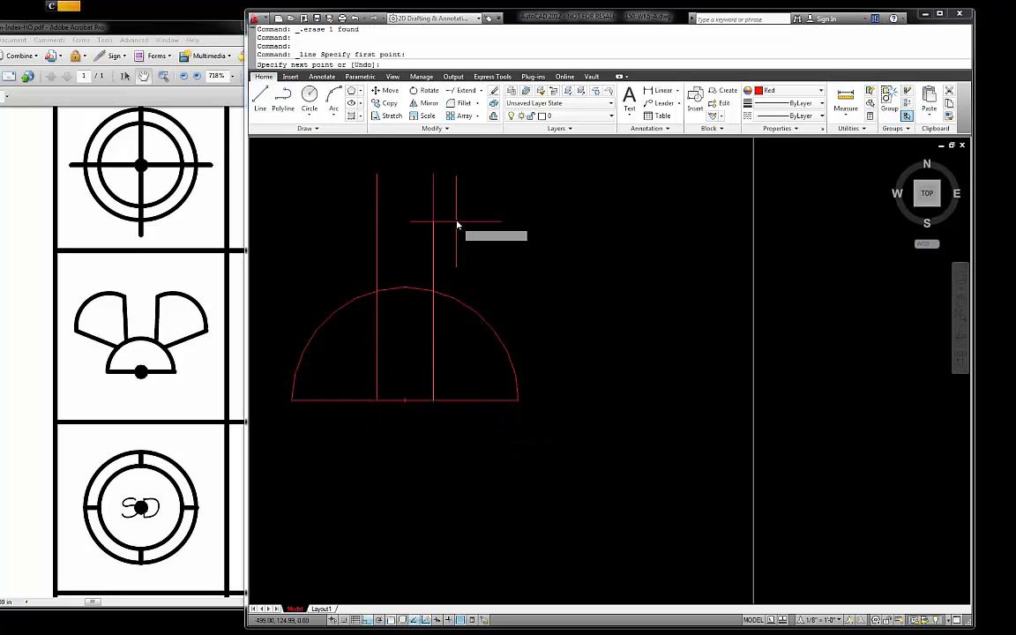
text(@)
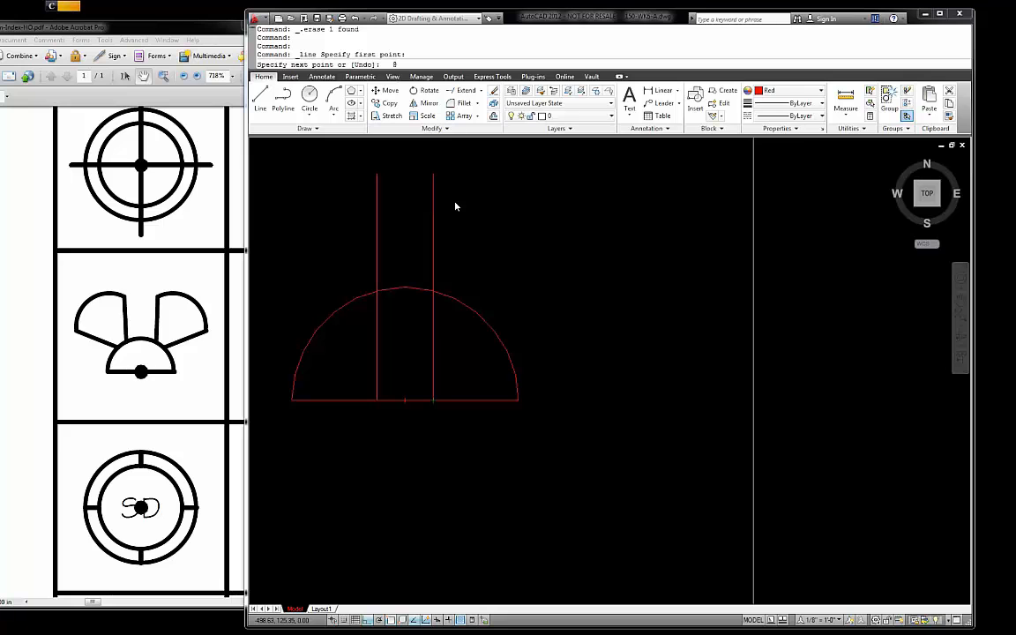
text(4<30)
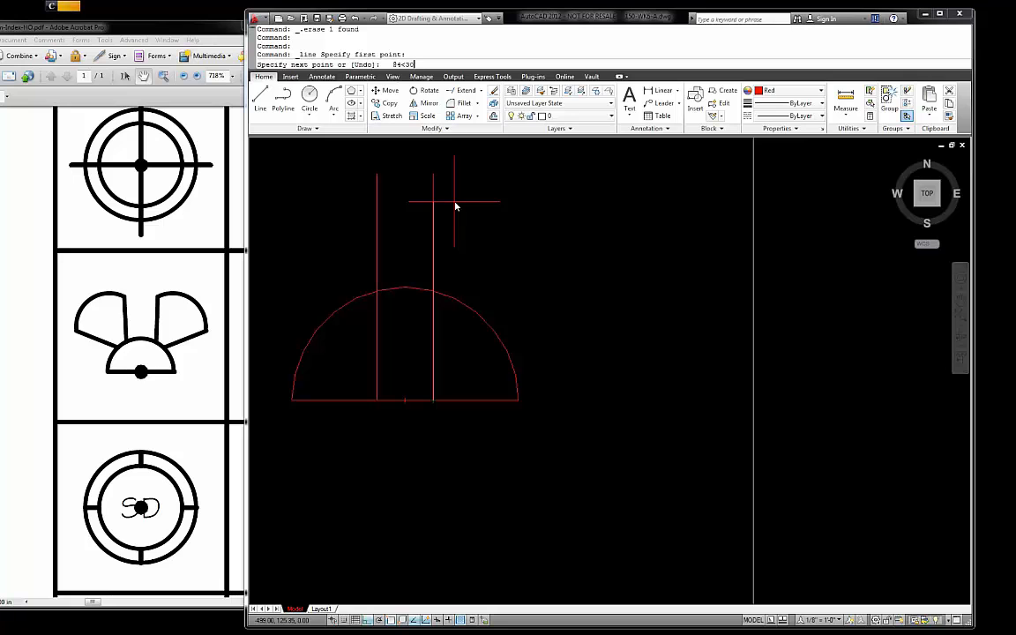
key(Return)
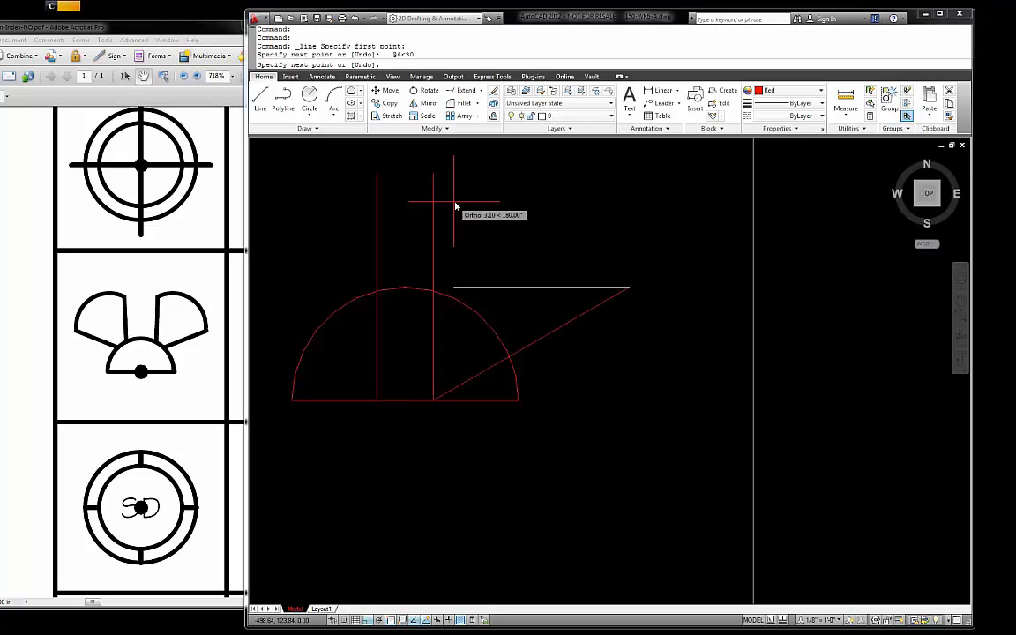
key(Escape)
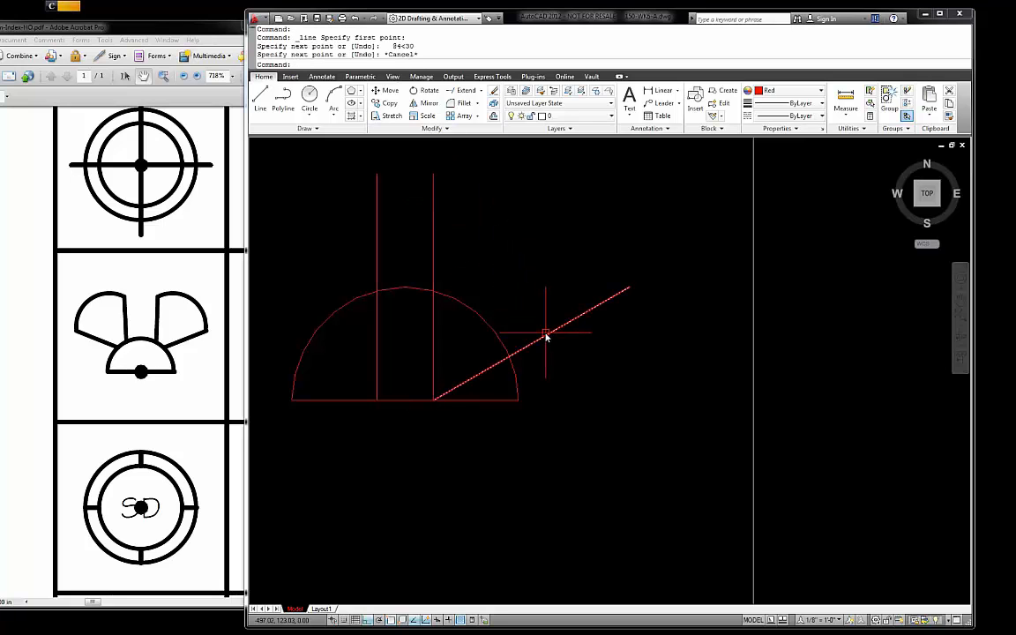
Step: Rotate the angled line 10 degrees about its lower endpoint, where it meets the right vertical line
click(557, 328)
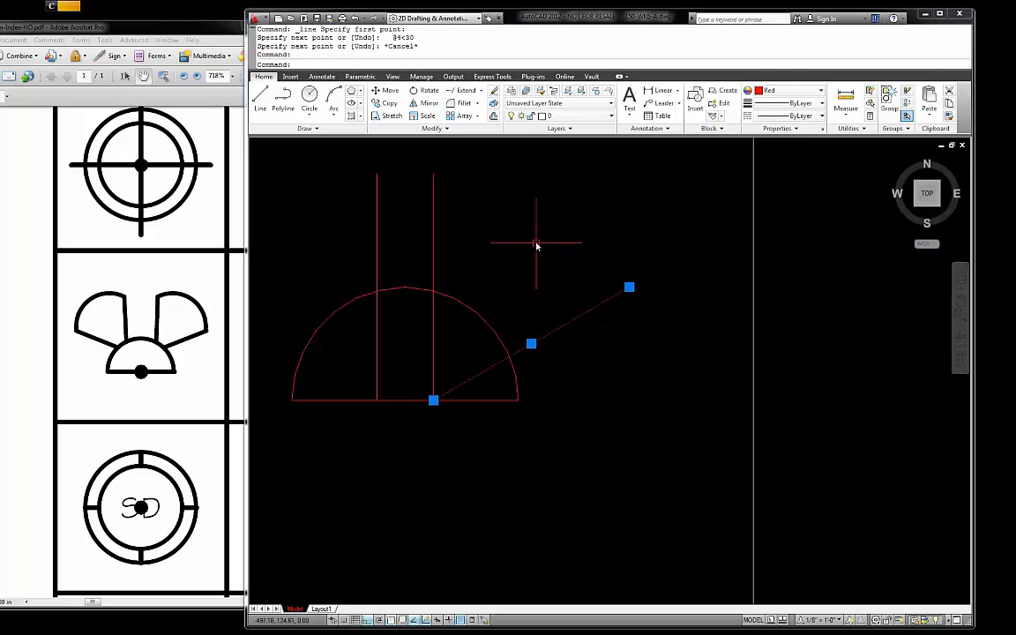
click(412, 91)
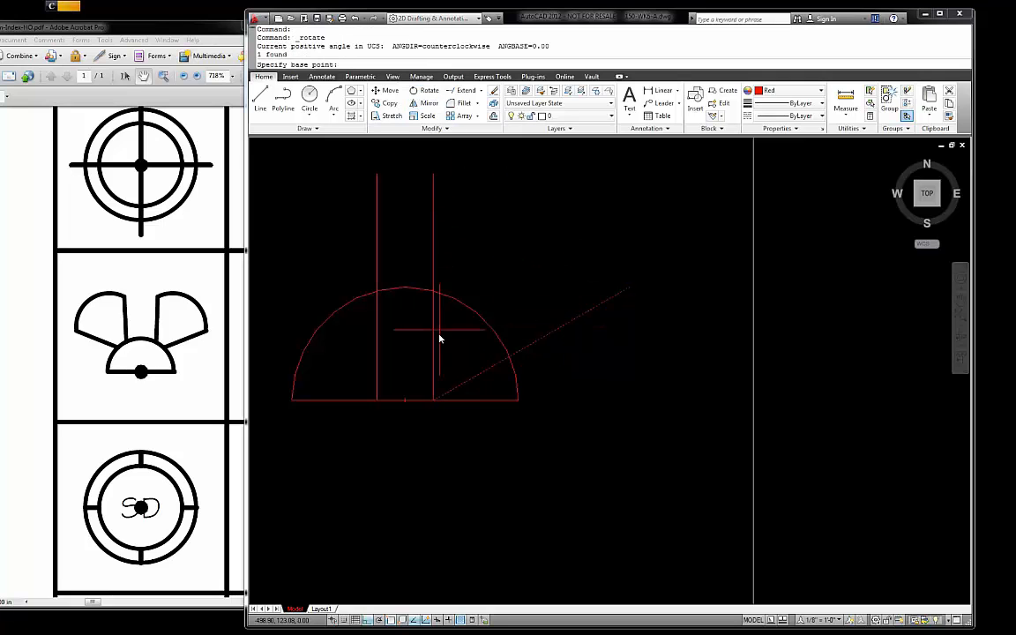
click(432, 401)
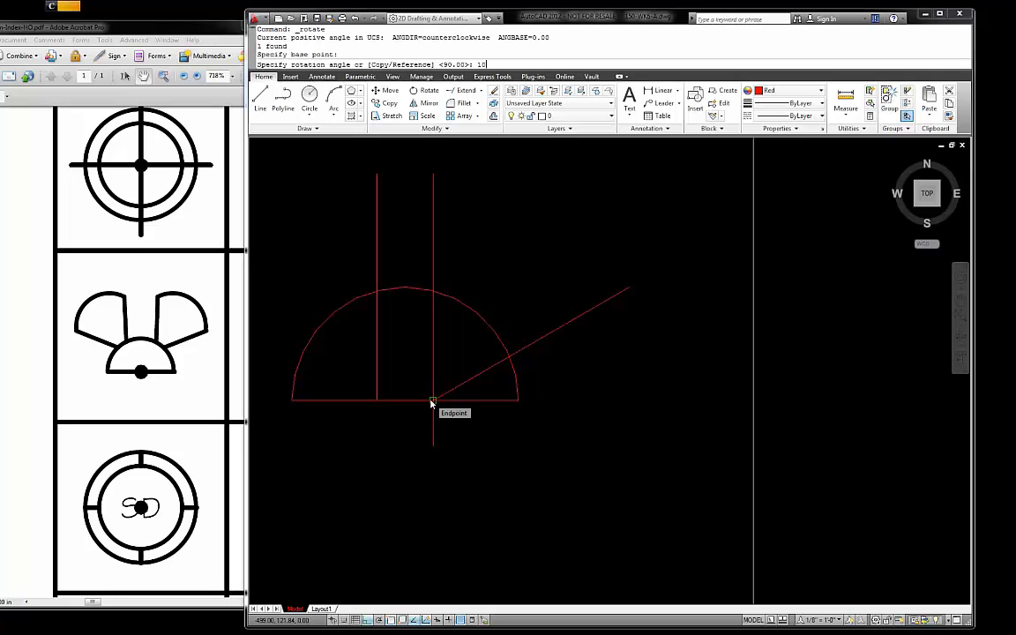
text(10)
key(Return)
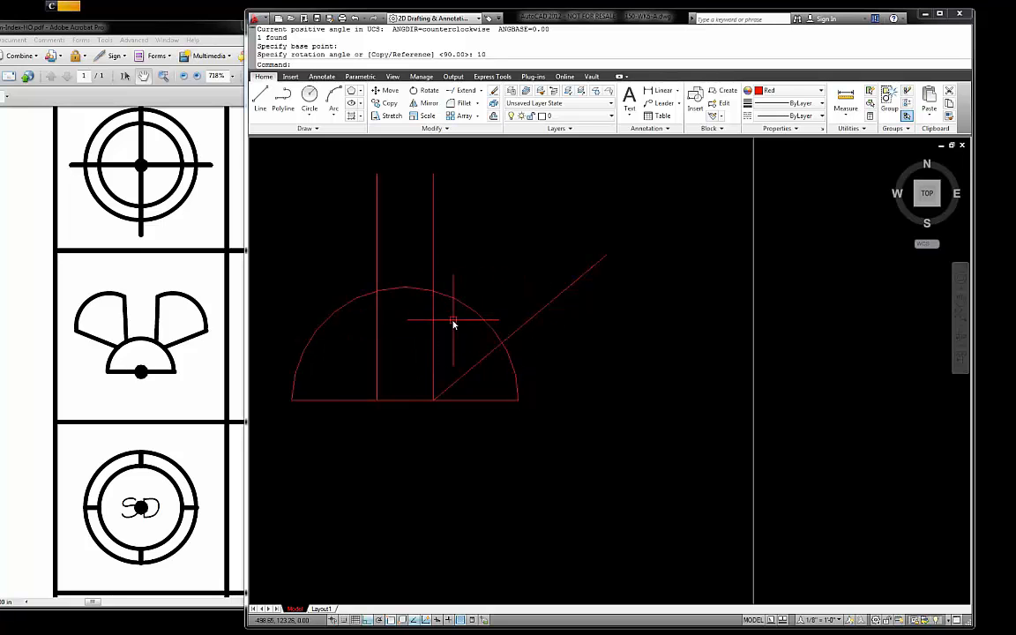
Step: Rotate the angled line a further 10 degrees about the same lower endpoint
click(529, 321)
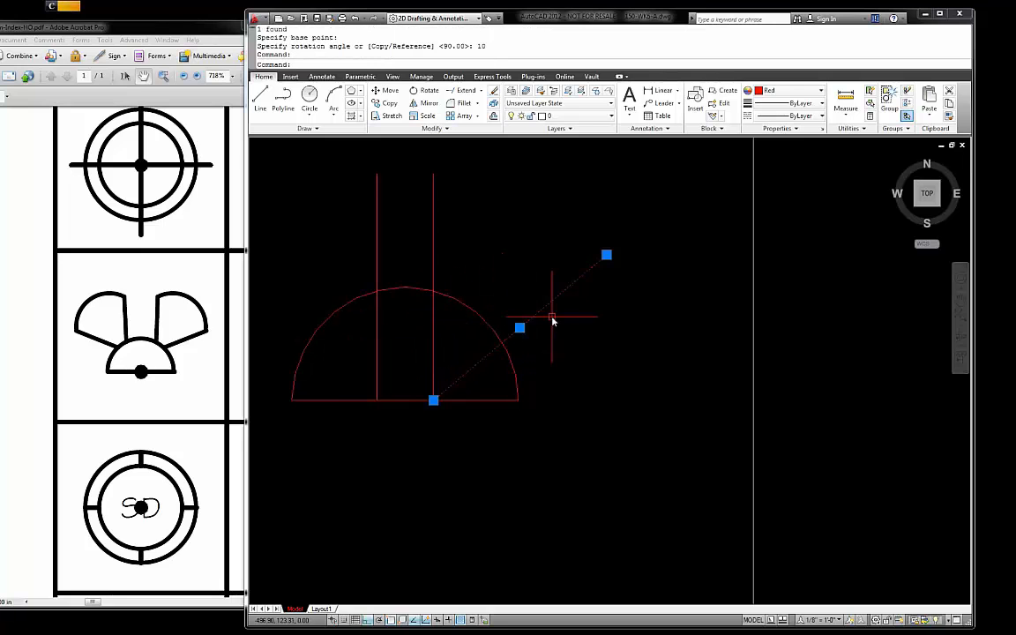
key(Return)
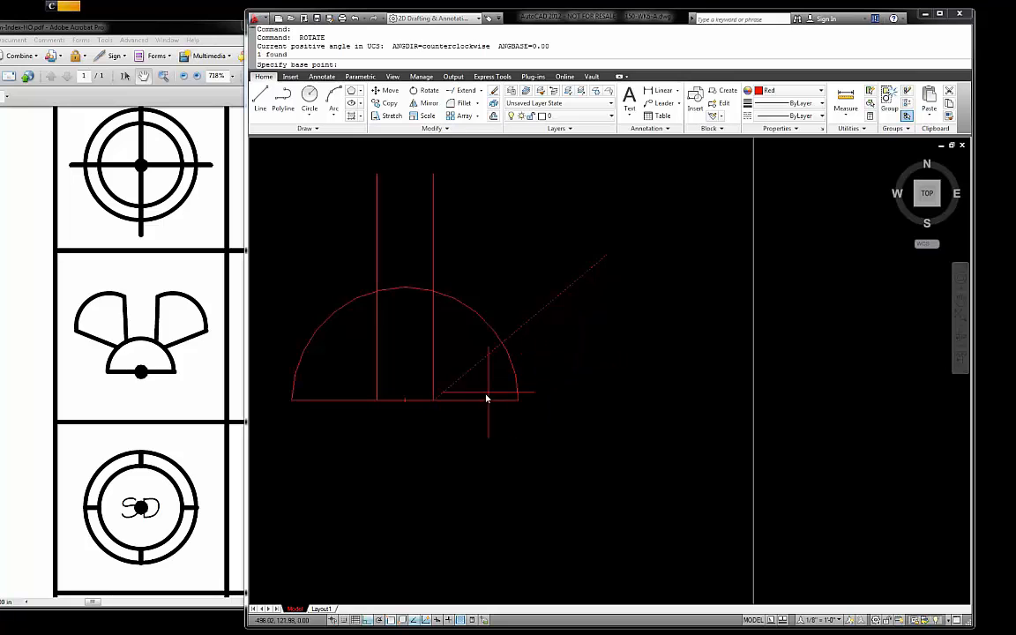
click(433, 404)
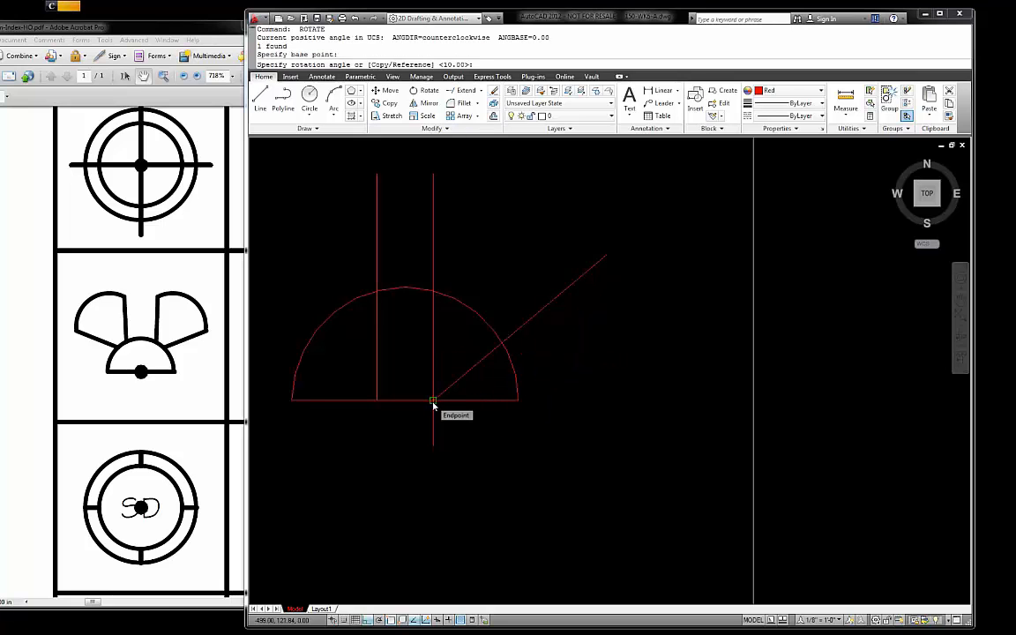
text(10)
key(Return)
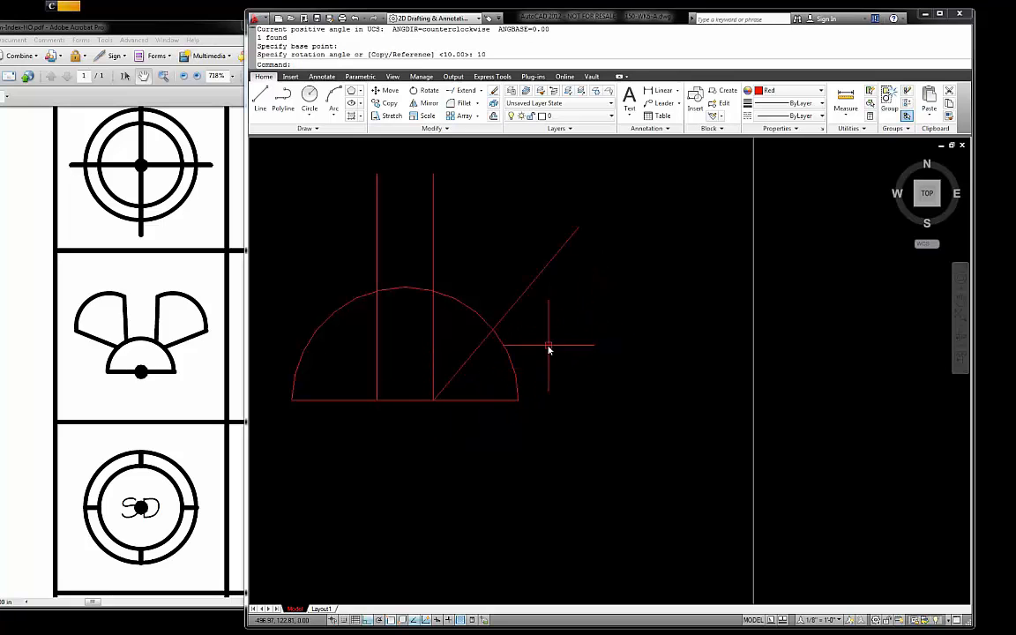
Step: Erase the left vertical construction line
click(390, 265)
click(342, 260)
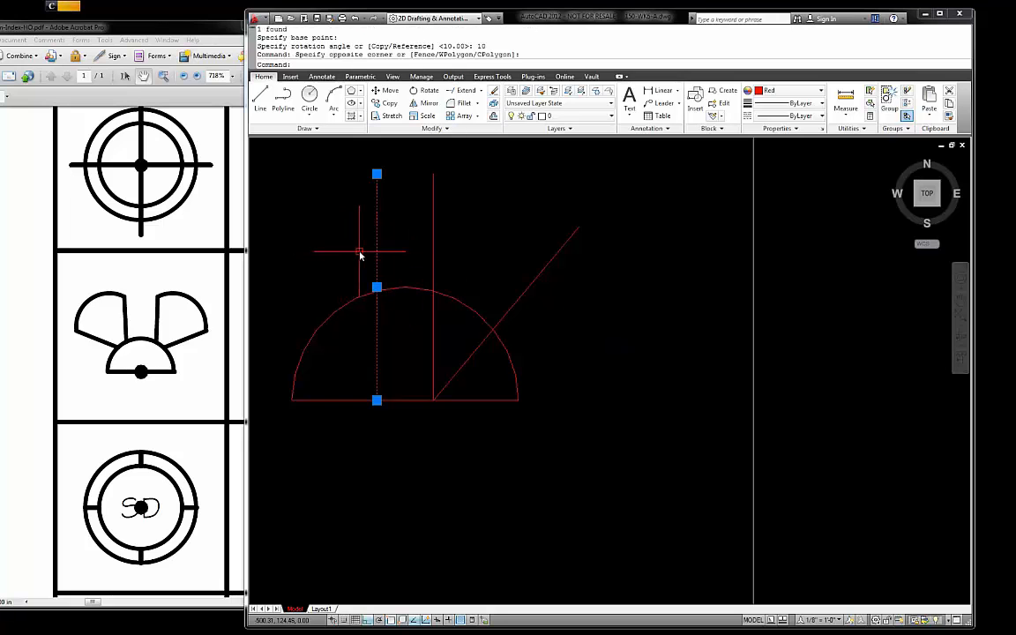
key(Delete)
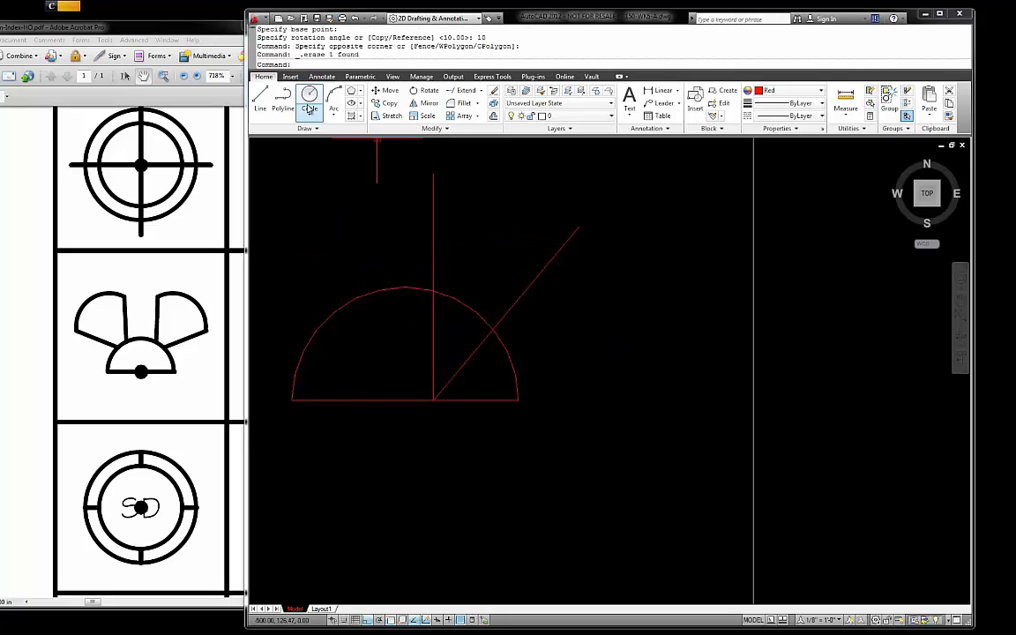
Step: Draw a circle centred on the shared lower endpoint of the vertical and angled lines, passing through the angled line's outer end
click(309, 97)
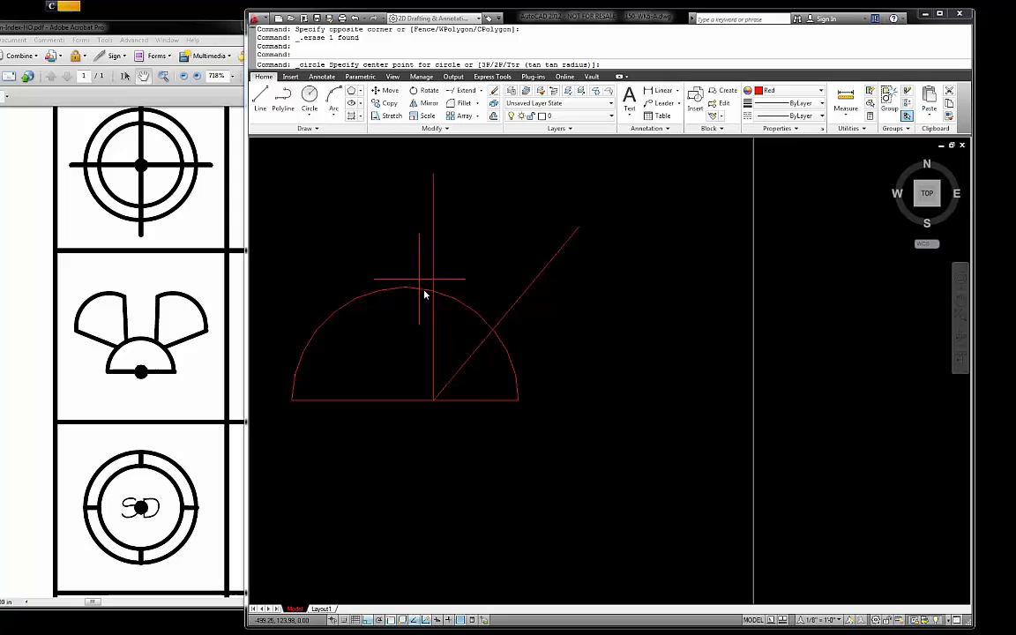
click(433, 400)
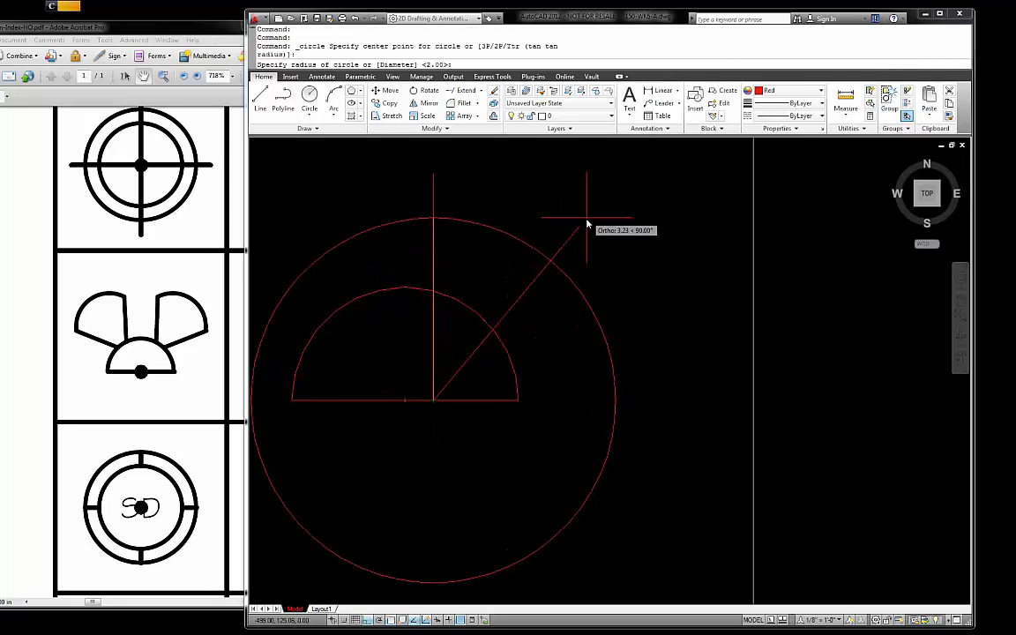
key(Escape)
scroll(604, 309, down, 2)
scroll(604, 308, down, 2)
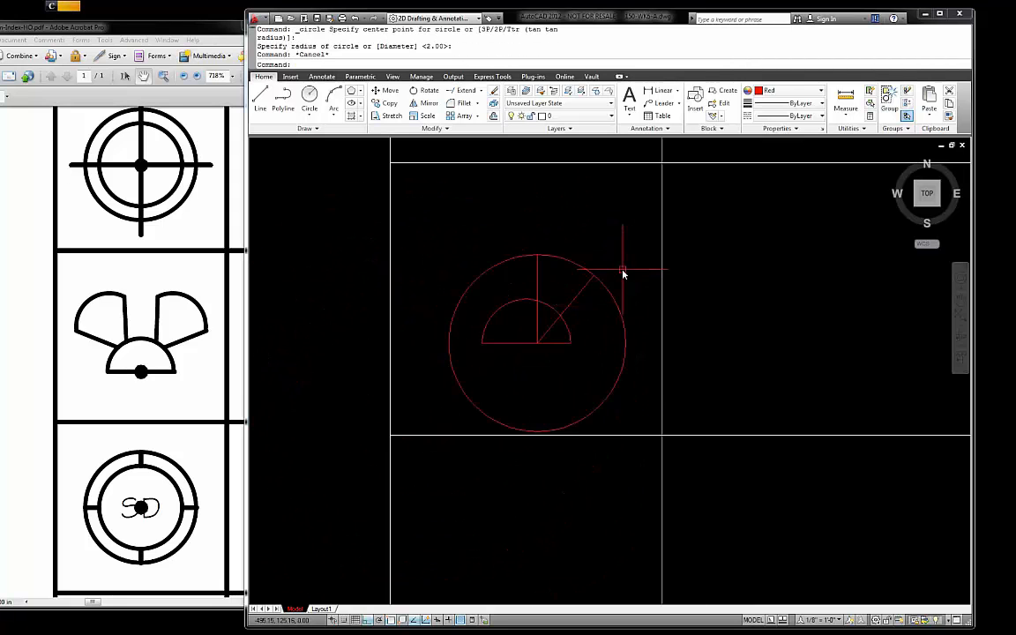
Step: Trim the circle against the vertical and angled lines, keeping only the upper arc between them
scroll(623, 273, up, 1)
click(479, 92)
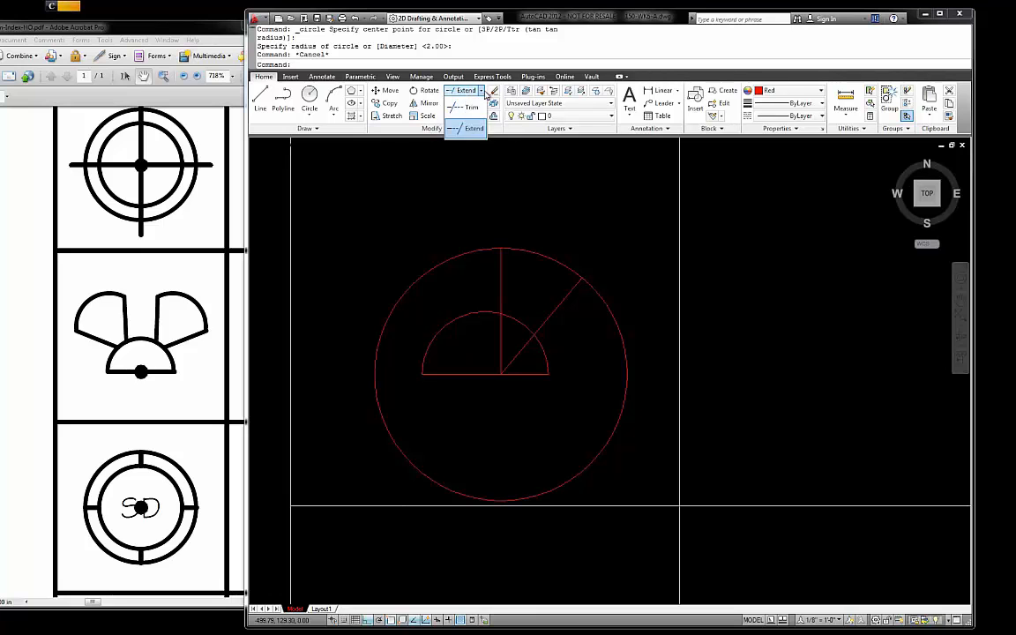
click(460, 105)
click(501, 266)
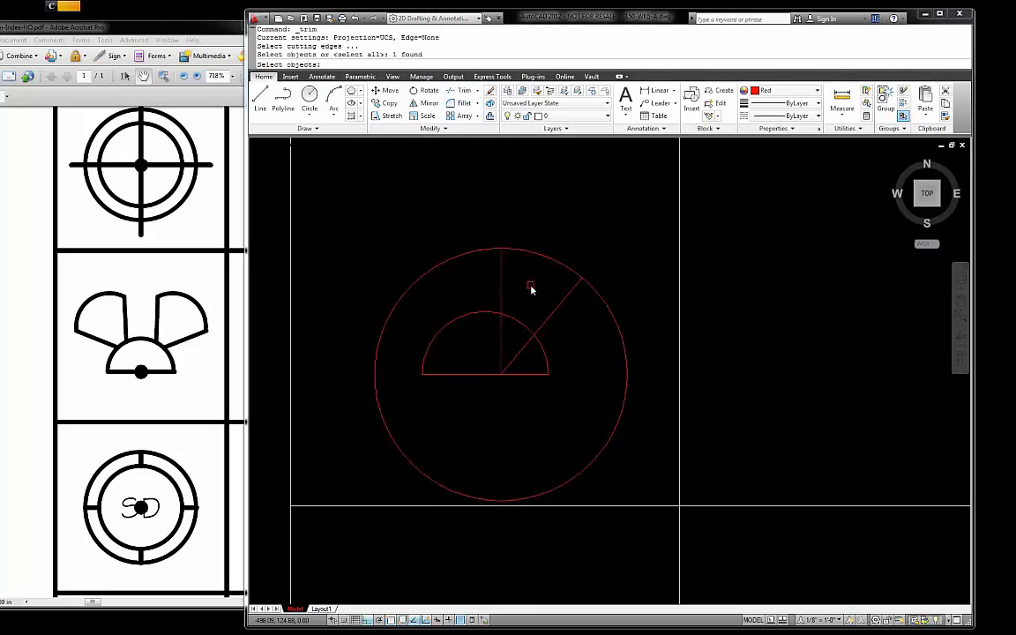
click(561, 302)
key(Return)
click(594, 297)
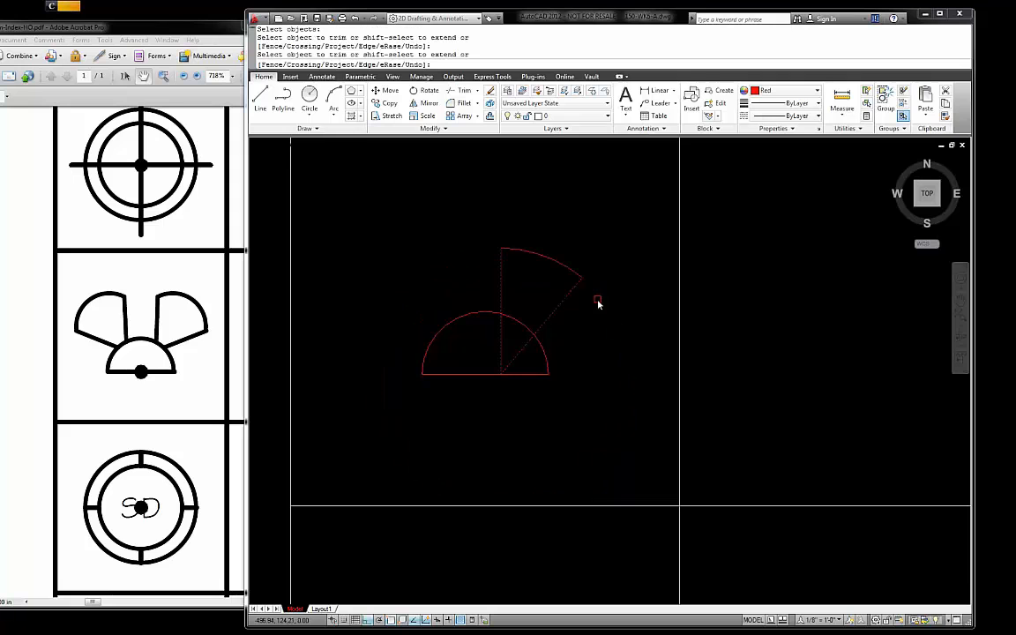
key(Escape)
Step: Trim off the parts of the vertical and angled lines inside the semicircle, using its arc as the cutting edge
scroll(569, 338, up, 3)
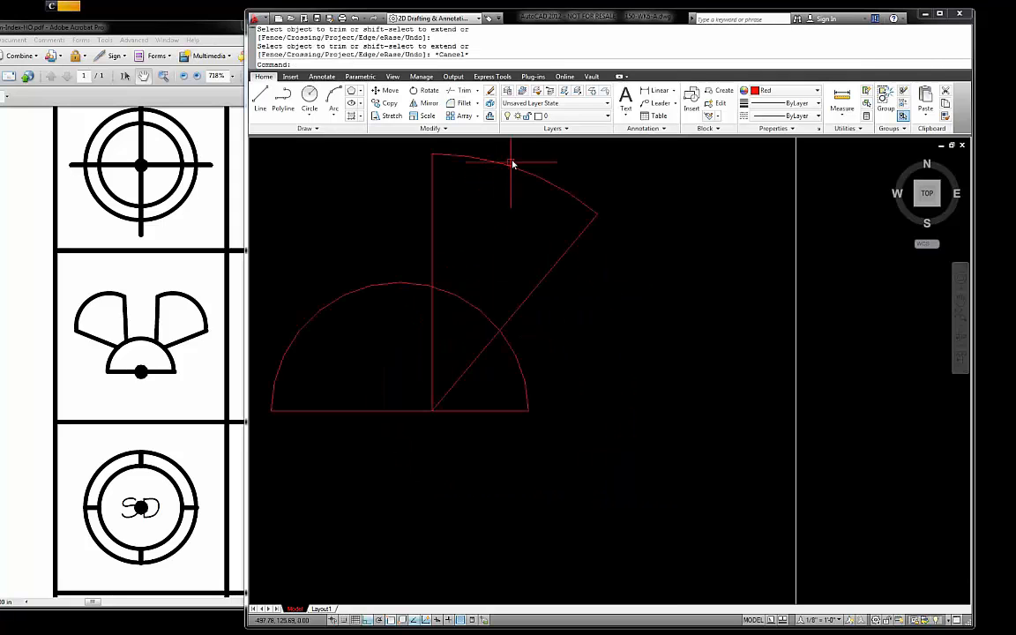
click(464, 92)
click(468, 303)
key(Return)
click(482, 354)
click(432, 348)
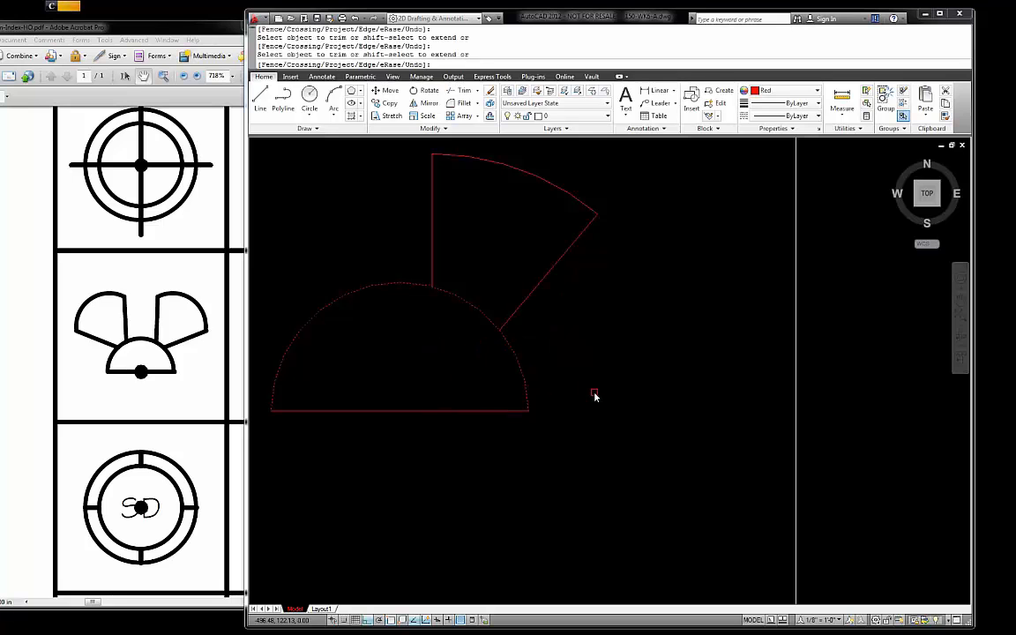
key(Escape)
scroll(588, 379, down, 5)
scroll(580, 358, up, 4)
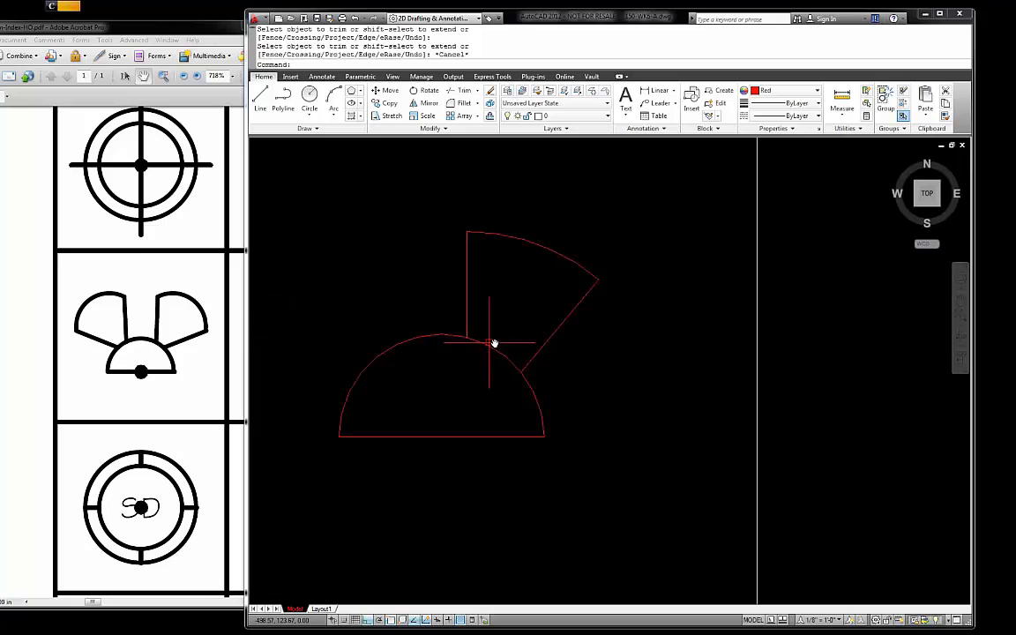
click(540, 349)
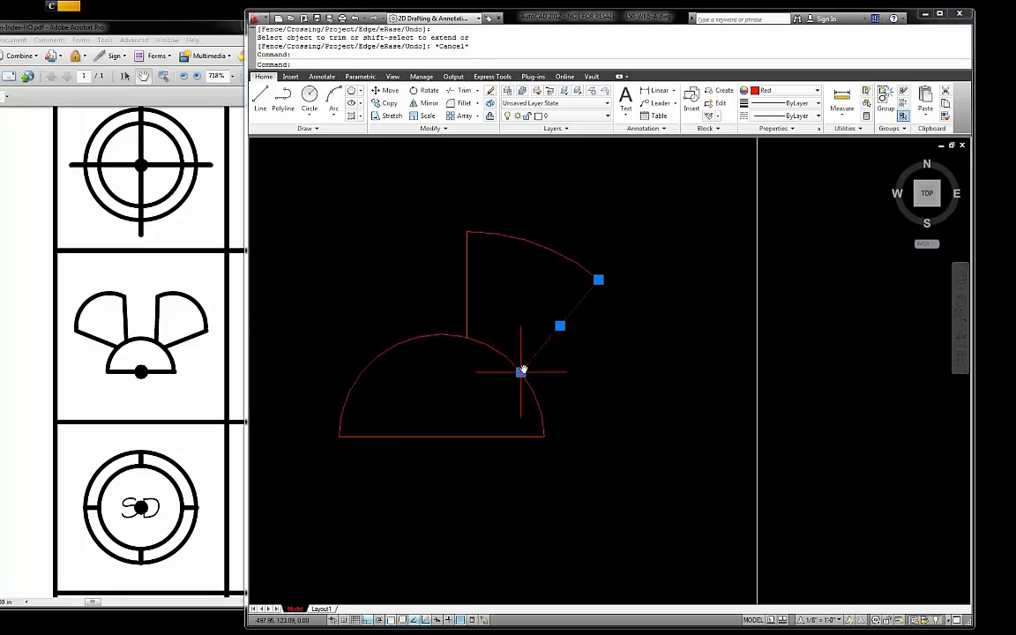
click(521, 371)
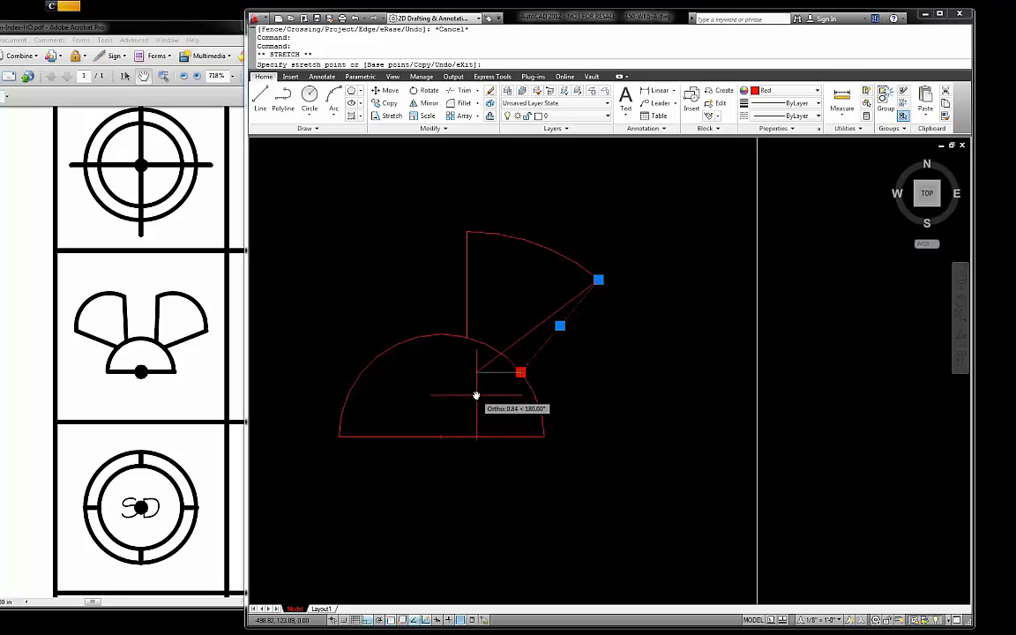
key(Escape)
key(Escape)
Step: Rotate the ear's angled edge line -5 degrees about its outer endpoint on the arc
scroll(591, 335, up, 2)
scroll(582, 300, up, 2)
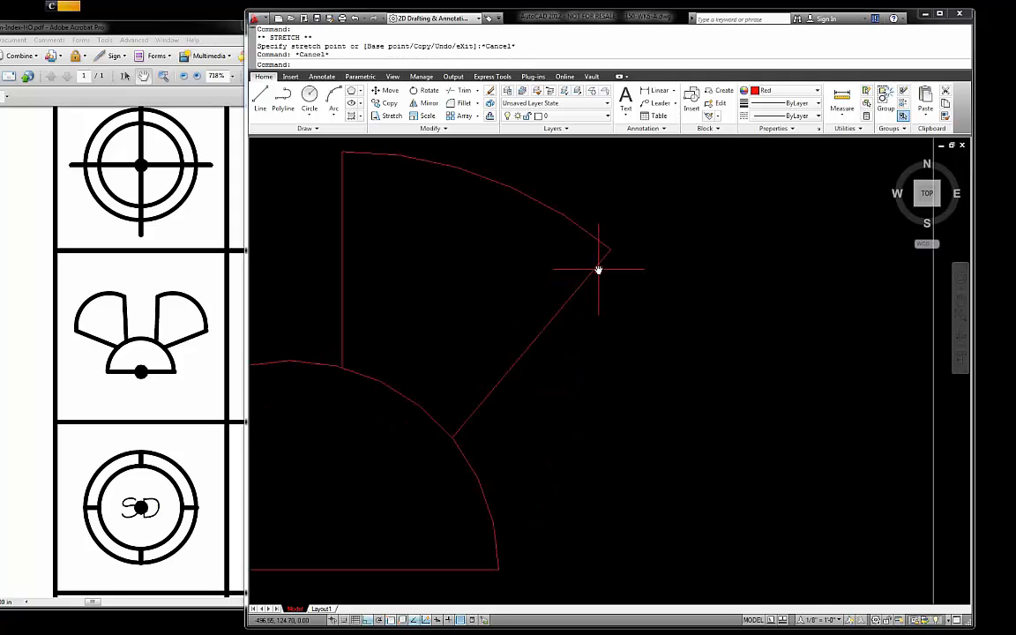
click(597, 269)
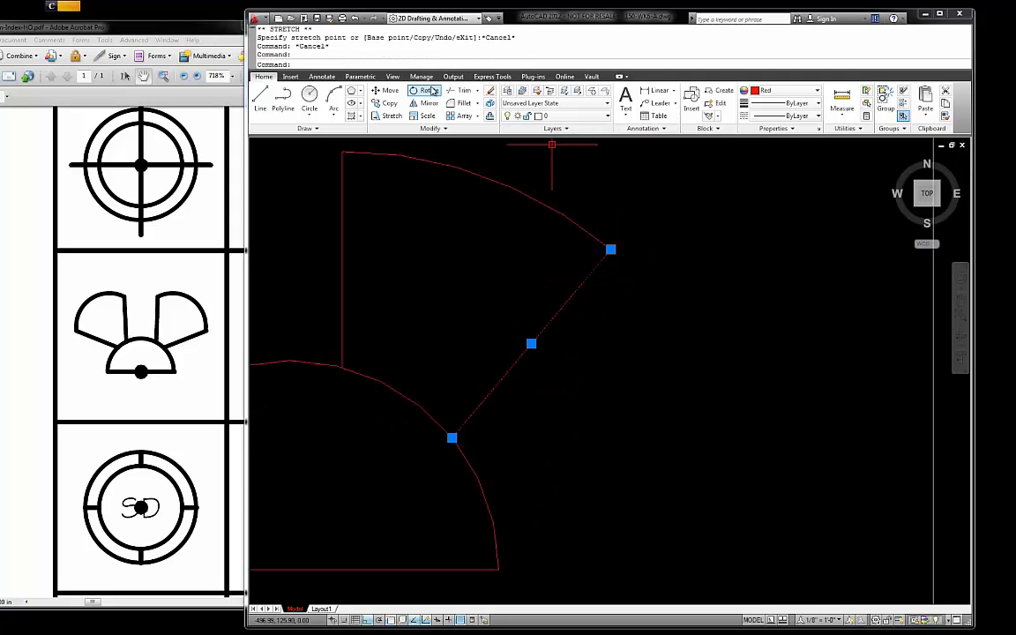
click(432, 91)
click(610, 250)
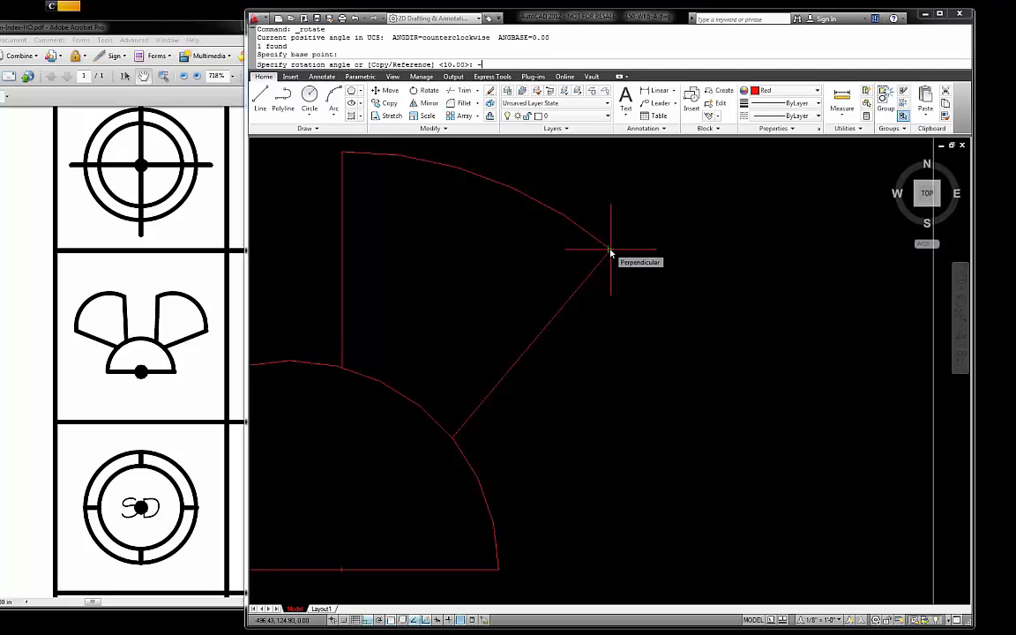
text(-5)
key(Return)
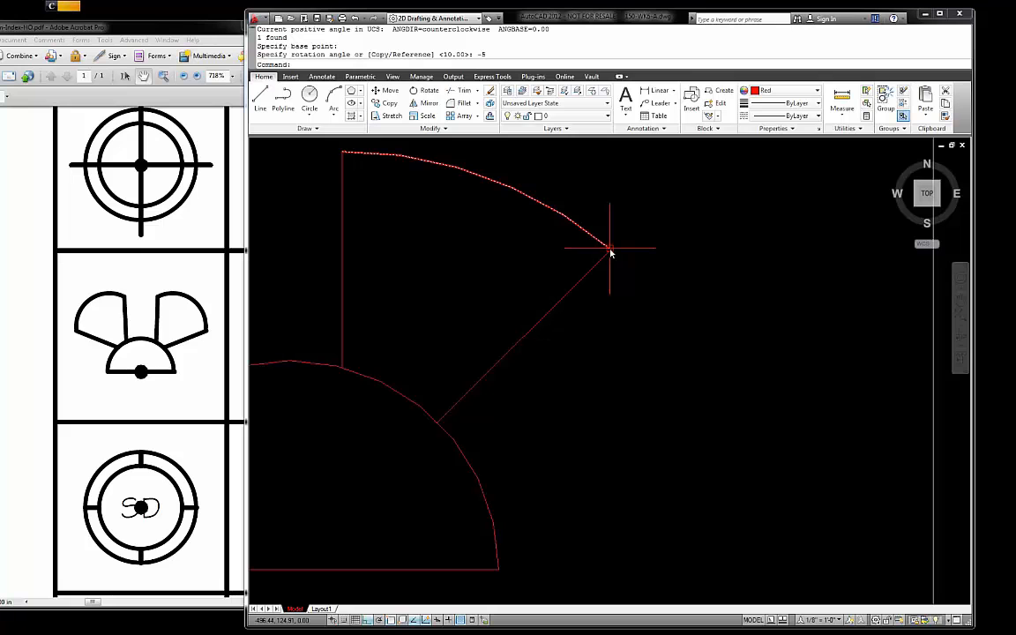
scroll(662, 340, down, 2)
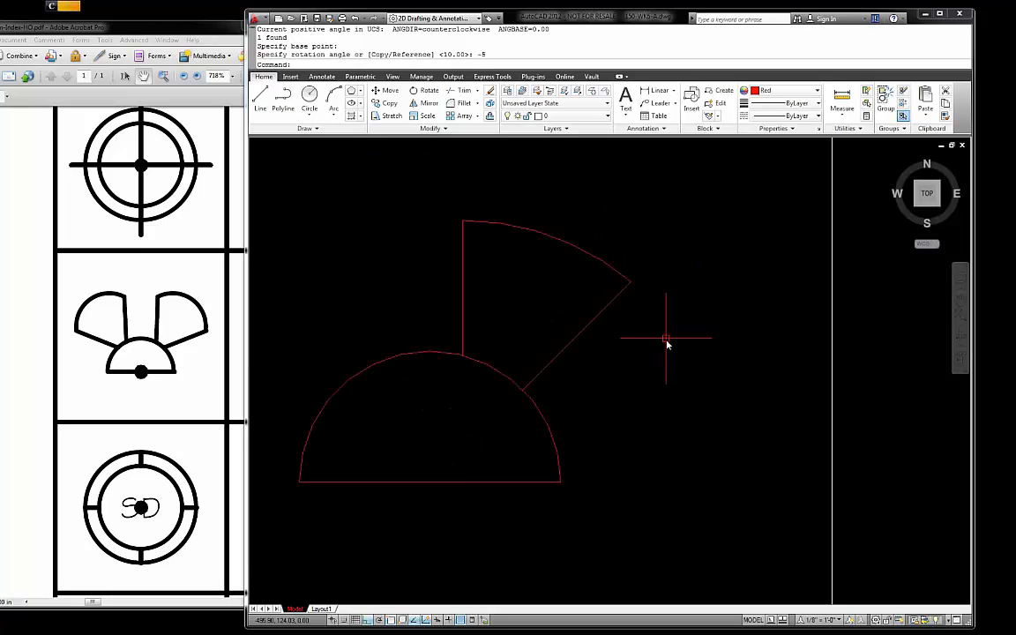
key(Escape)
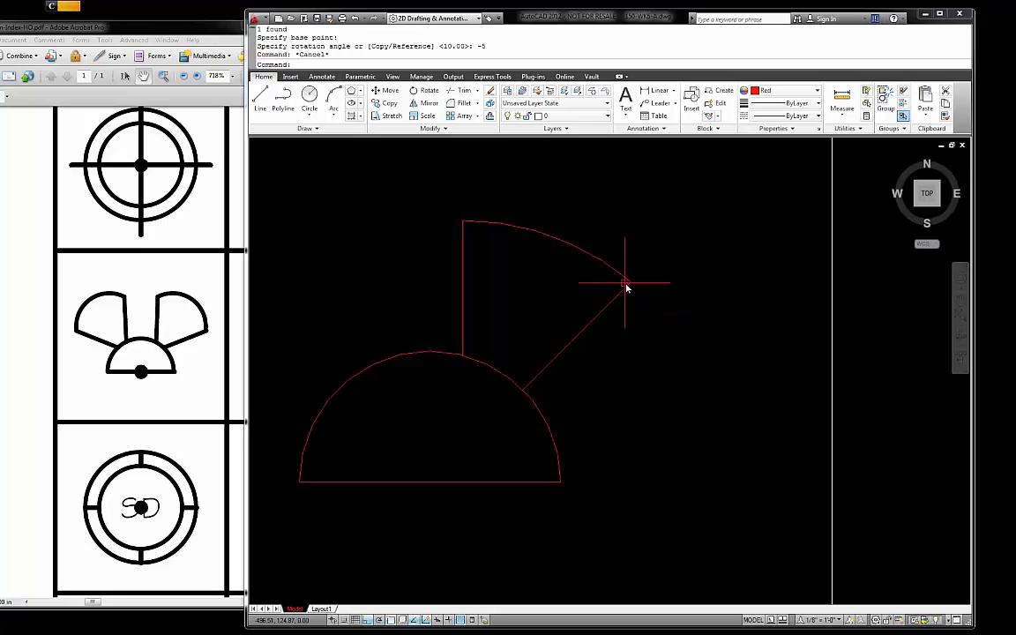
Step: Stretch the right ear's top arc upward by its midpoint, about 0.56 at 90°, keeping both arc ends in place
click(571, 232)
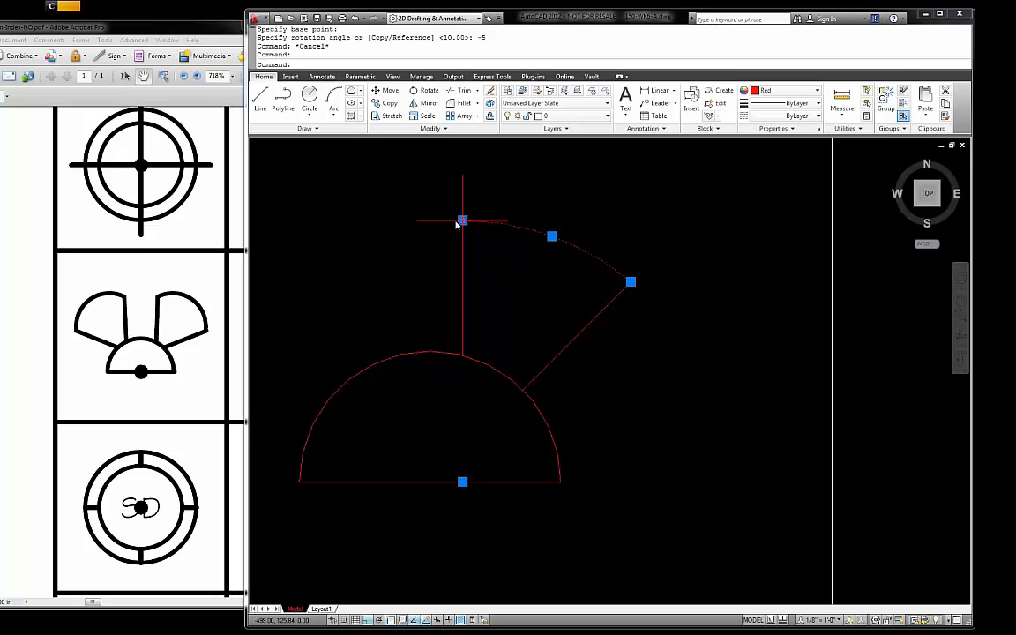
key(Escape)
click(556, 231)
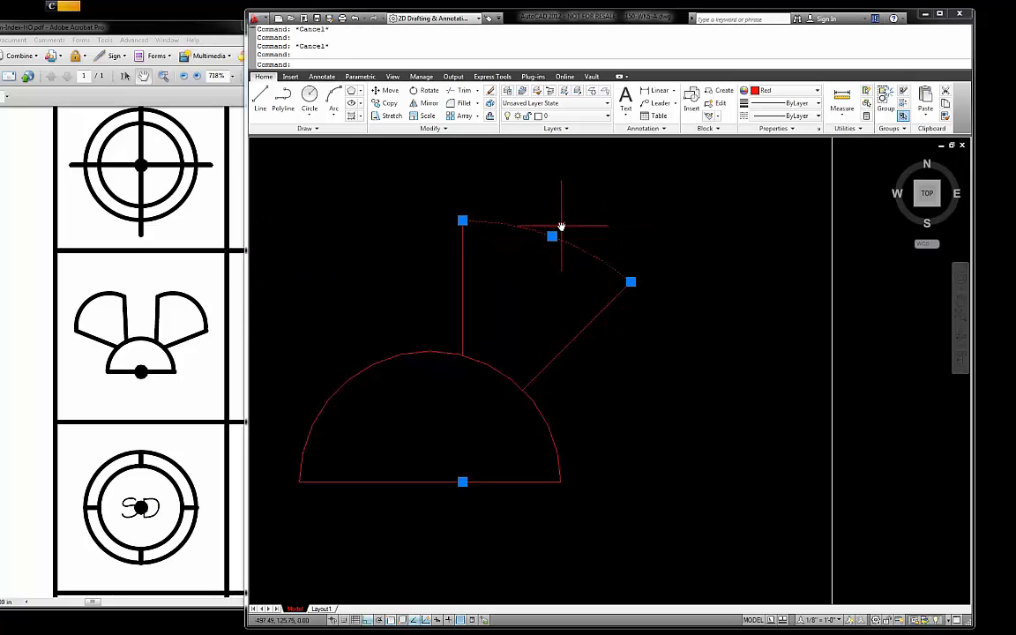
click(553, 236)
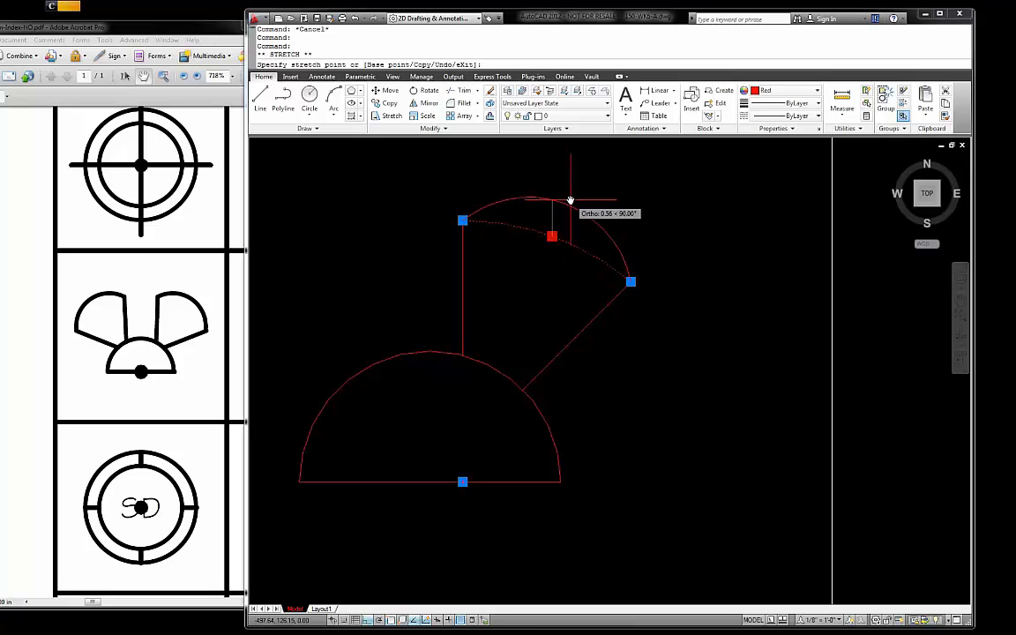
key(Escape)
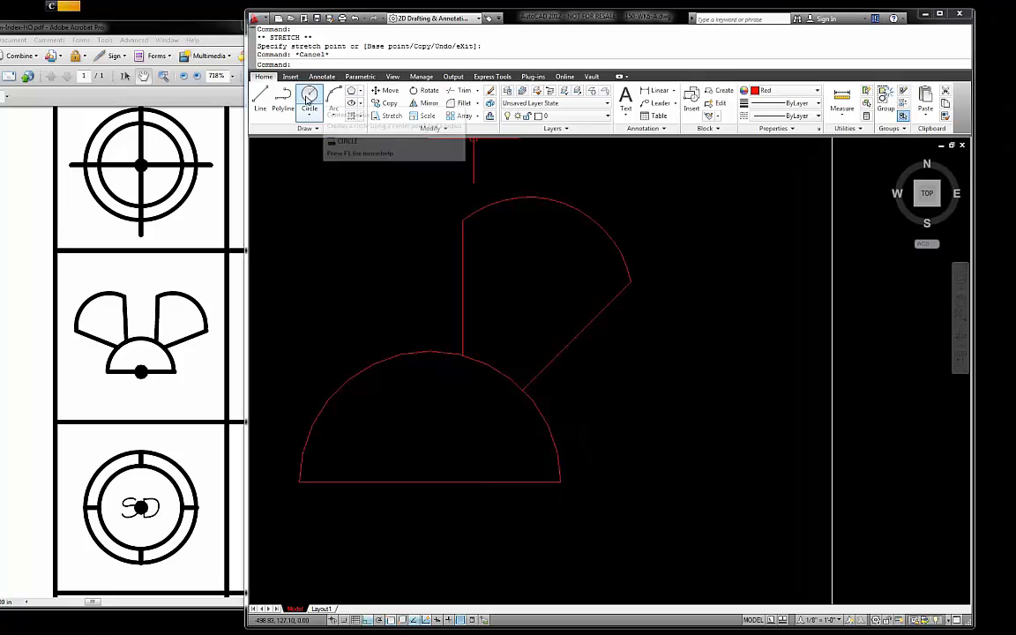
Step: Draw a circle centred on the midpoint of the semicircle's base line, passing through the upper end of the ear's vertical line
click(309, 95)
click(429, 482)
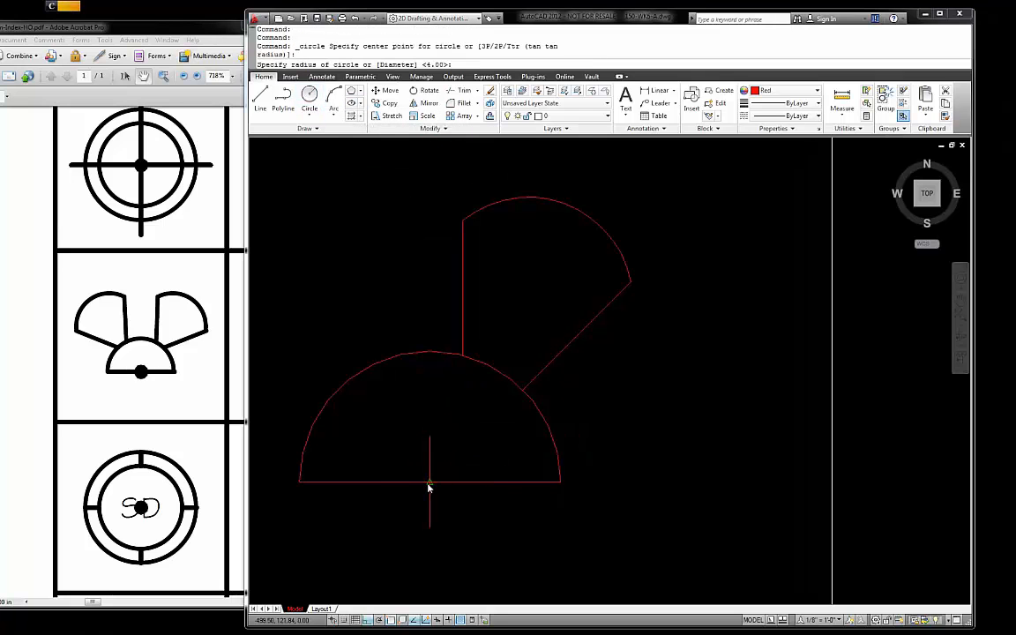
click(464, 219)
key(Escape)
scroll(655, 311, down, 4)
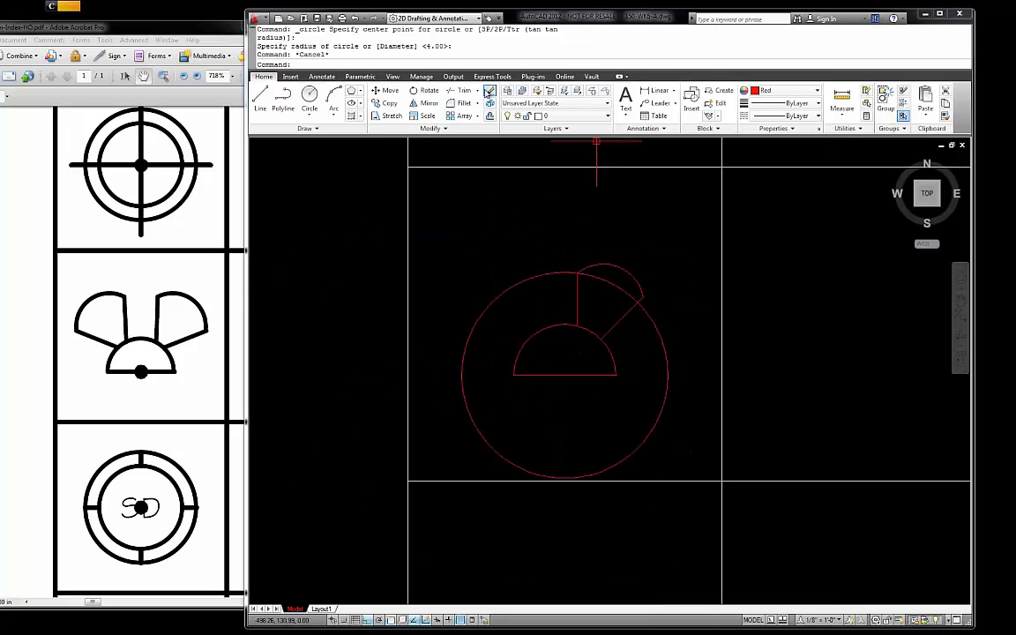
Step: Trim the large circle against the ear's vertical and angled lines, keeping only the arc between them
click(458, 90)
scroll(615, 293, up, 3)
click(541, 291)
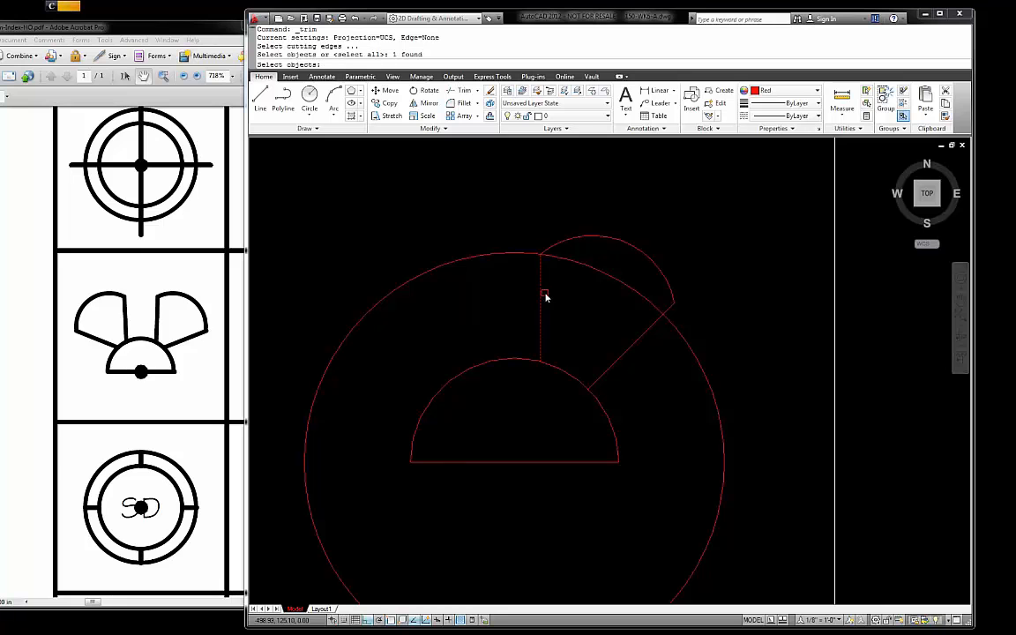
click(642, 344)
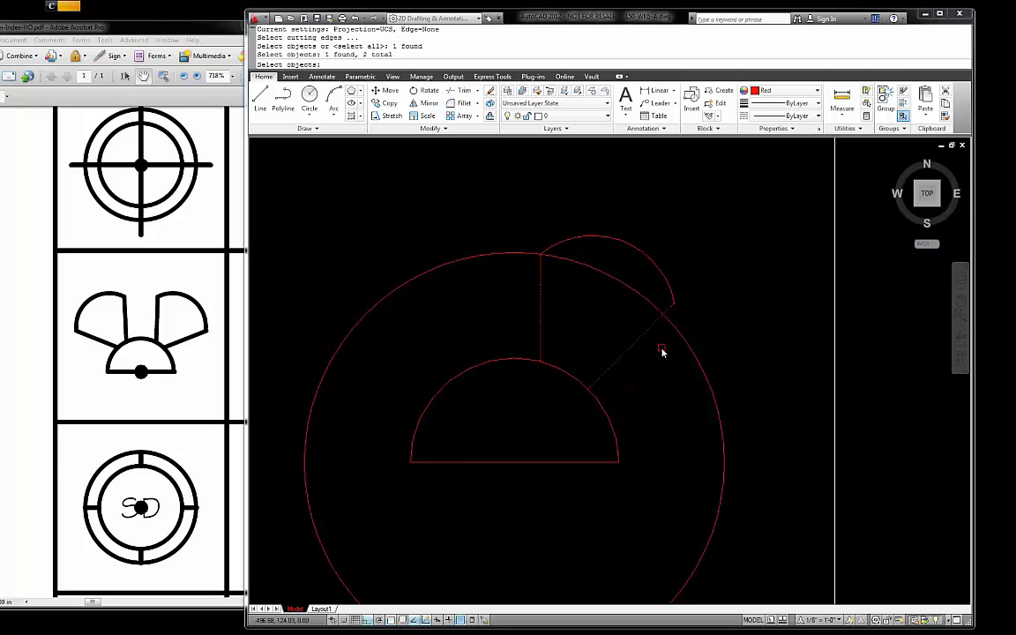
key(Return)
click(695, 341)
key(Escape)
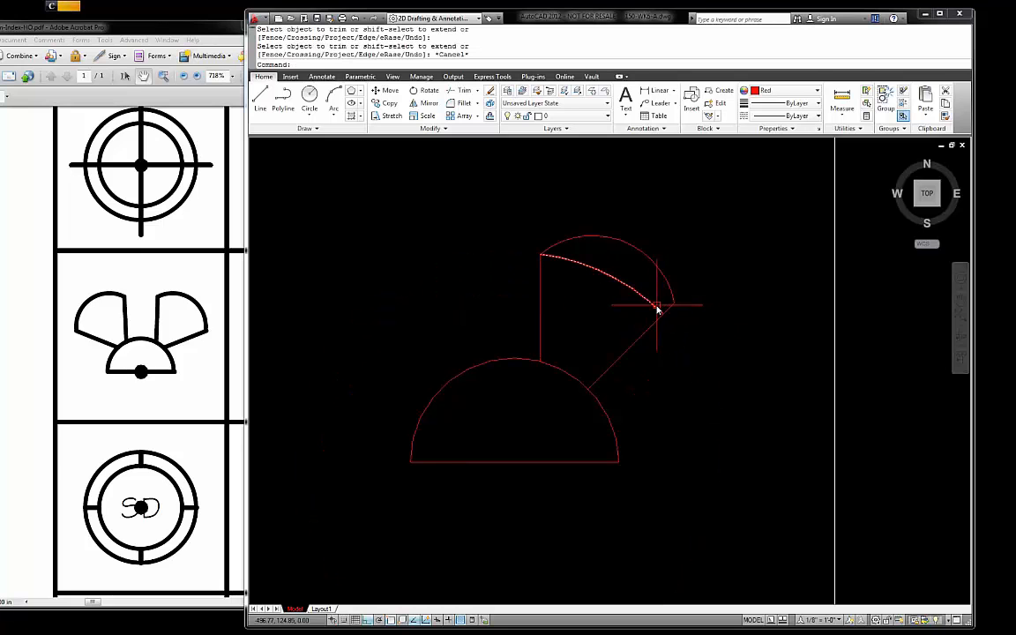
Step: Stretch the outer end of the ear's lower arc to the corner where the top arc meets the angled line
click(660, 307)
click(662, 314)
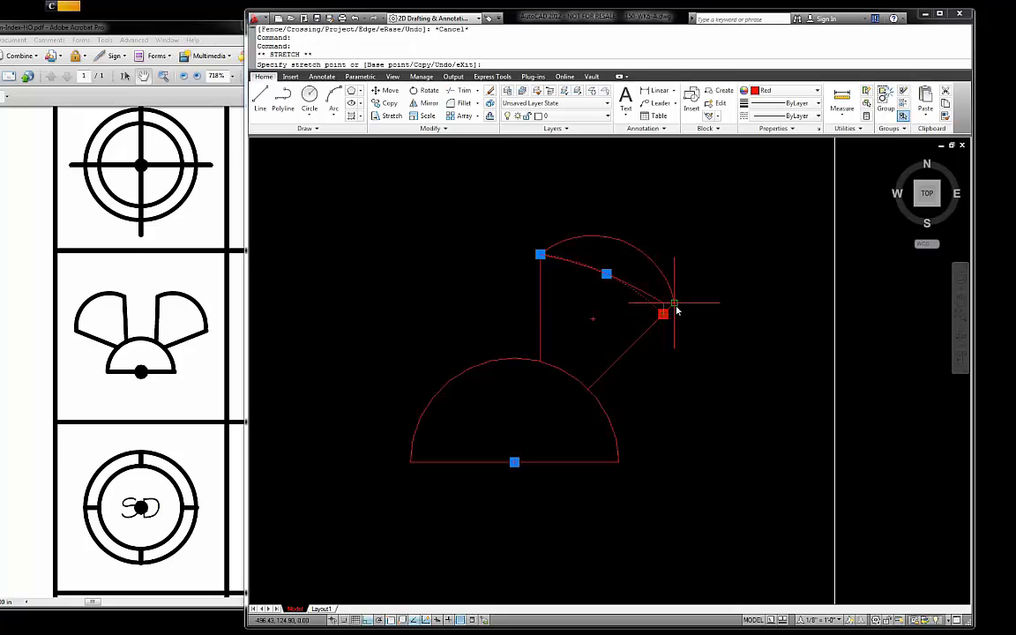
click(674, 302)
key(Escape)
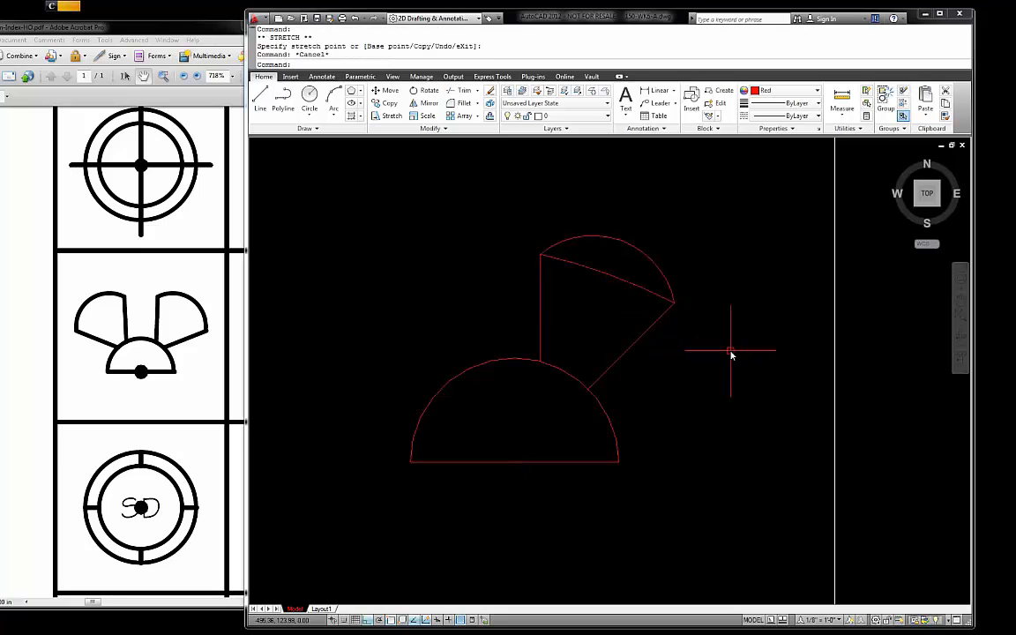
Step: Mirror the whole right ear about the vertical axis through the base line's midpoint, keeping the source objects
scroll(683, 275, up, 2)
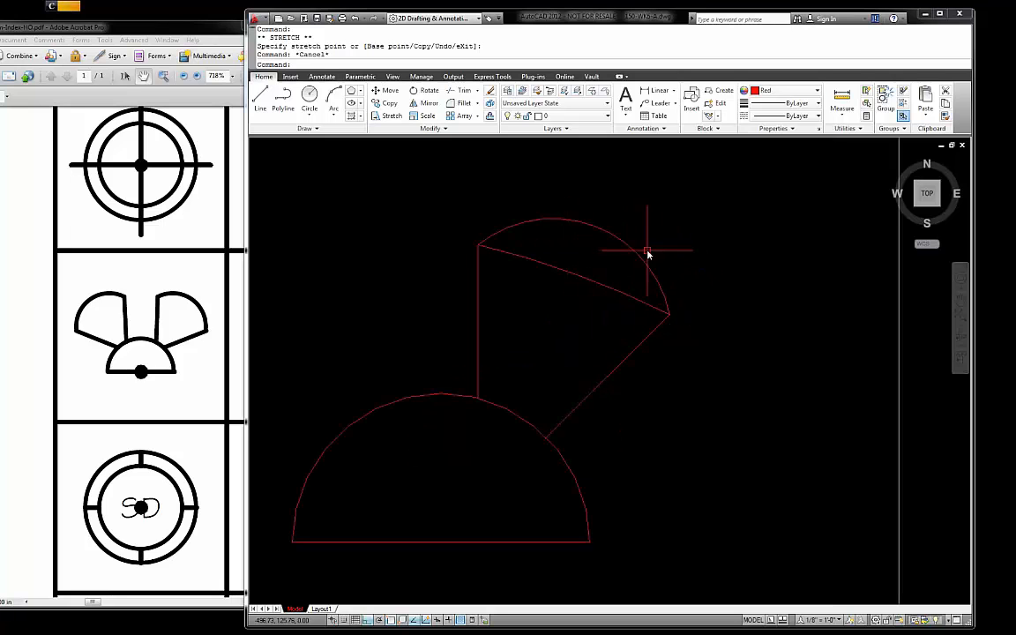
scroll(640, 263, down, 2)
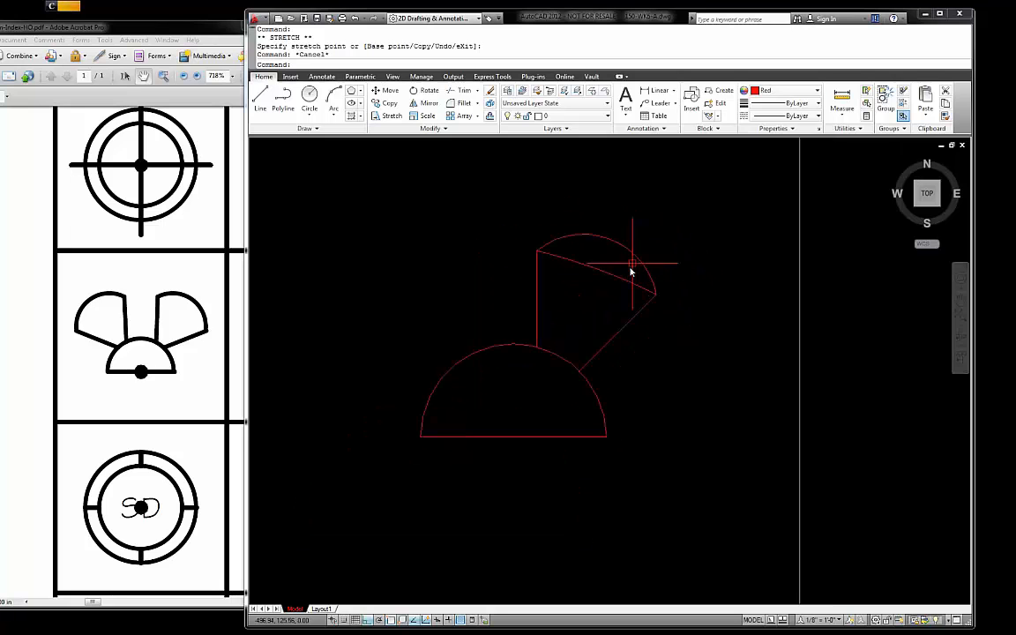
click(684, 318)
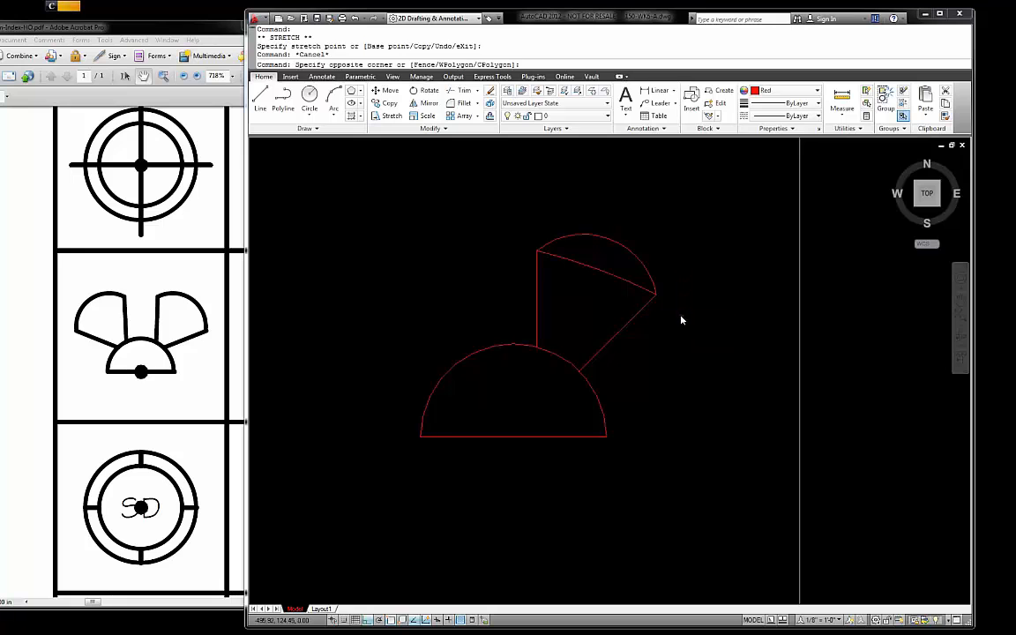
click(516, 228)
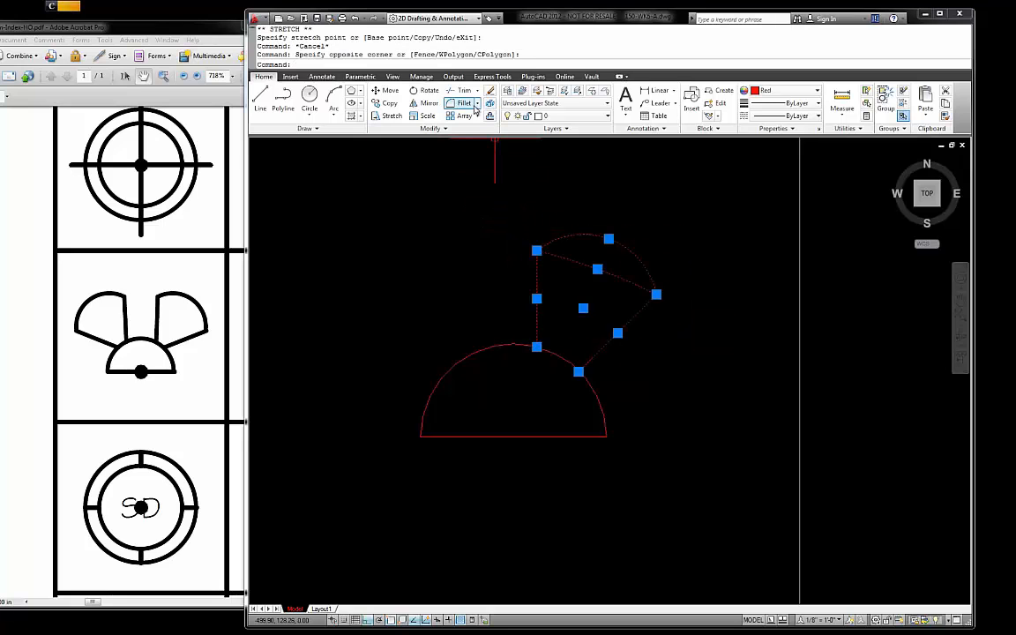
click(426, 104)
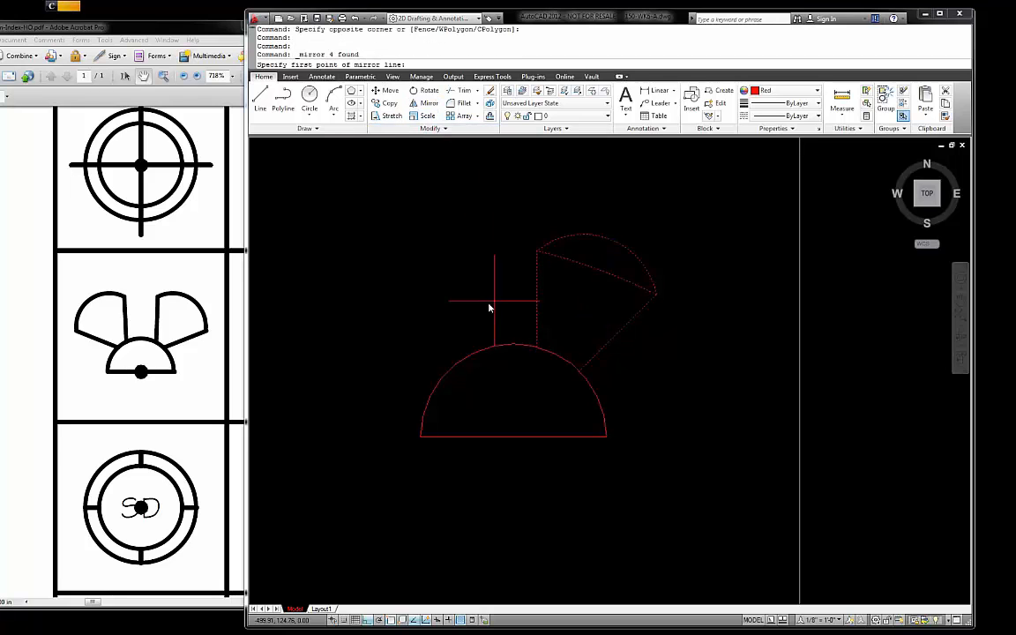
click(514, 436)
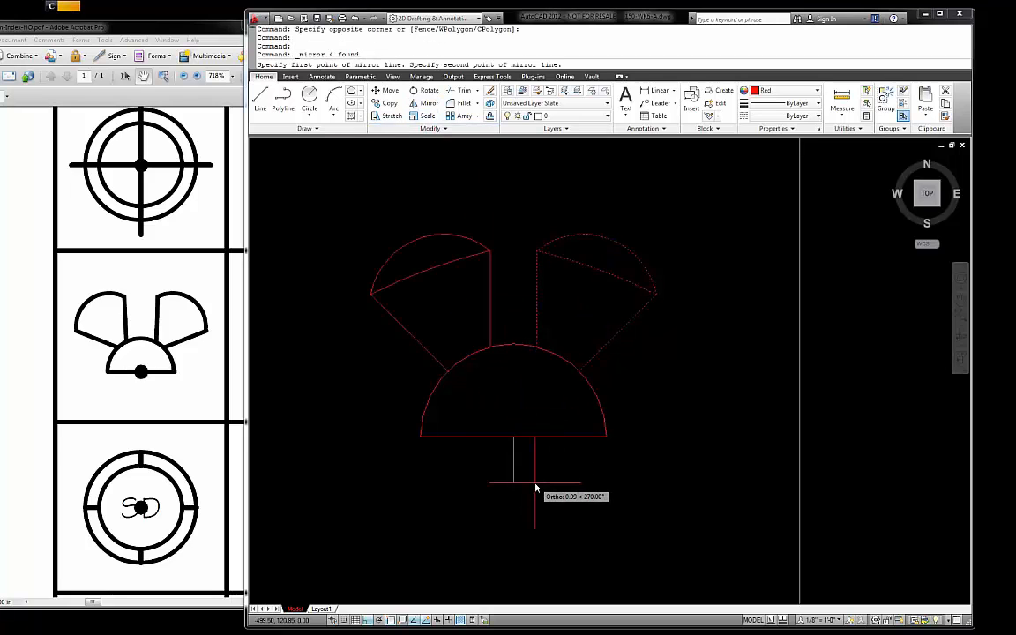
key(F8)
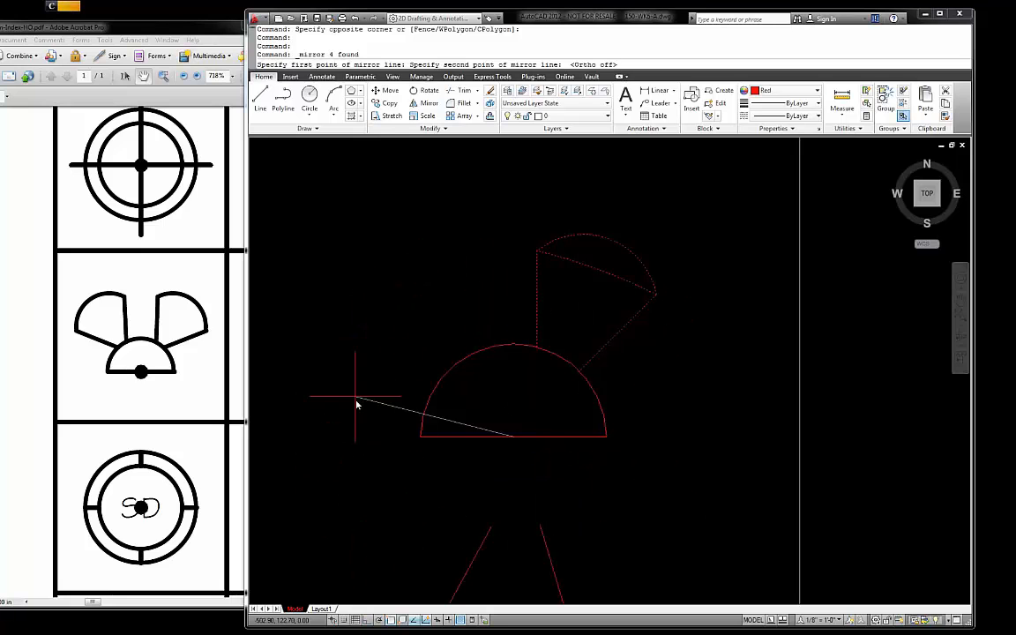
key(F8)
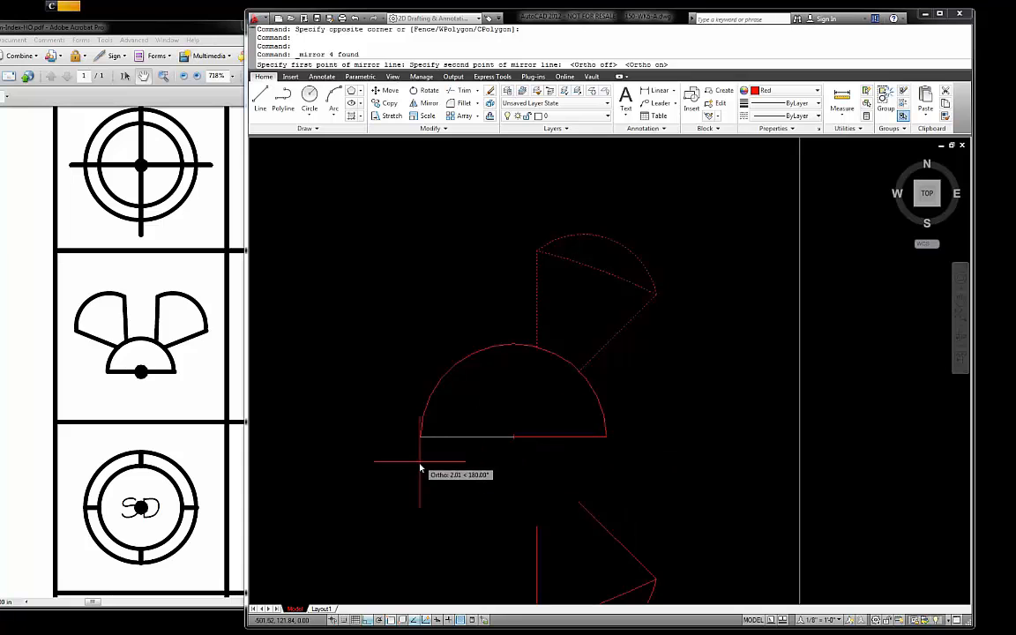
click(507, 480)
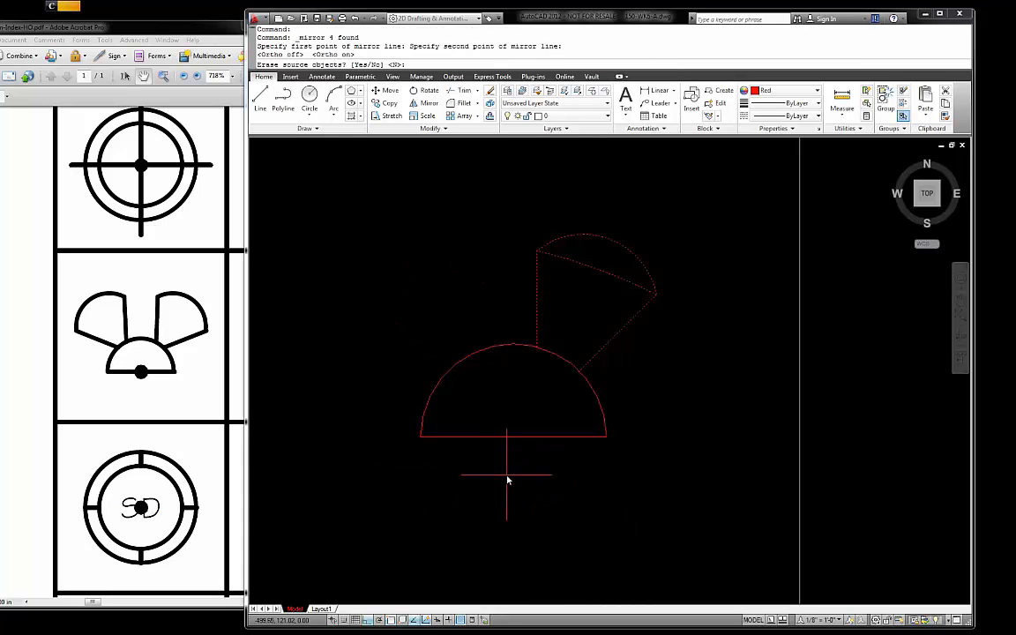
key(Return)
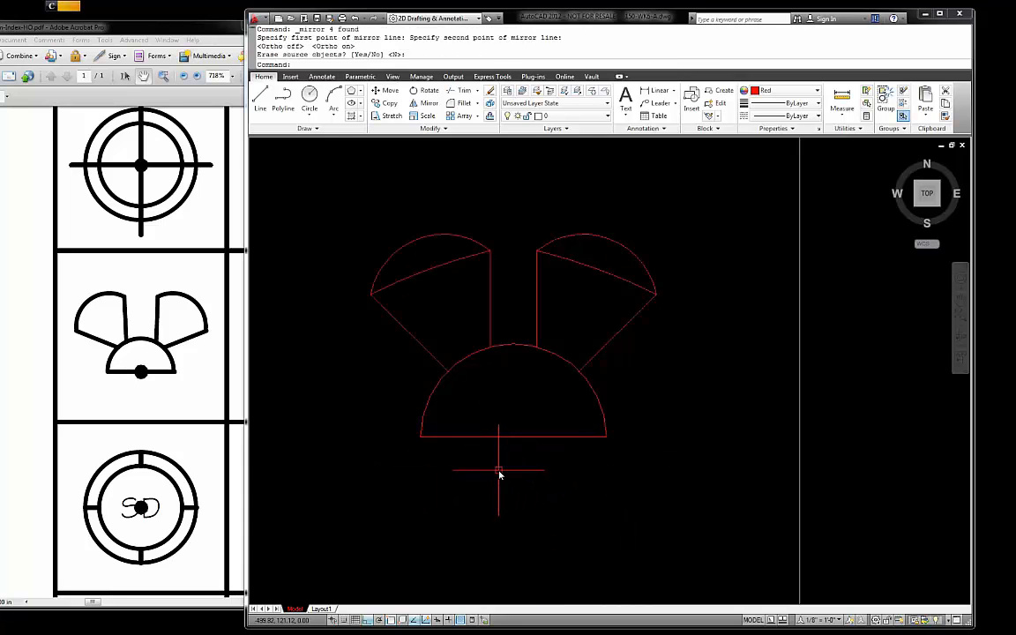
Step: Copy the double-circle crosshair symbol two rows down, into the empty cell below the three-lobed symbol, using the cell corners as reference points
scroll(609, 353, down, 4)
scroll(447, 311, down, 2)
scroll(587, 350, up, 3)
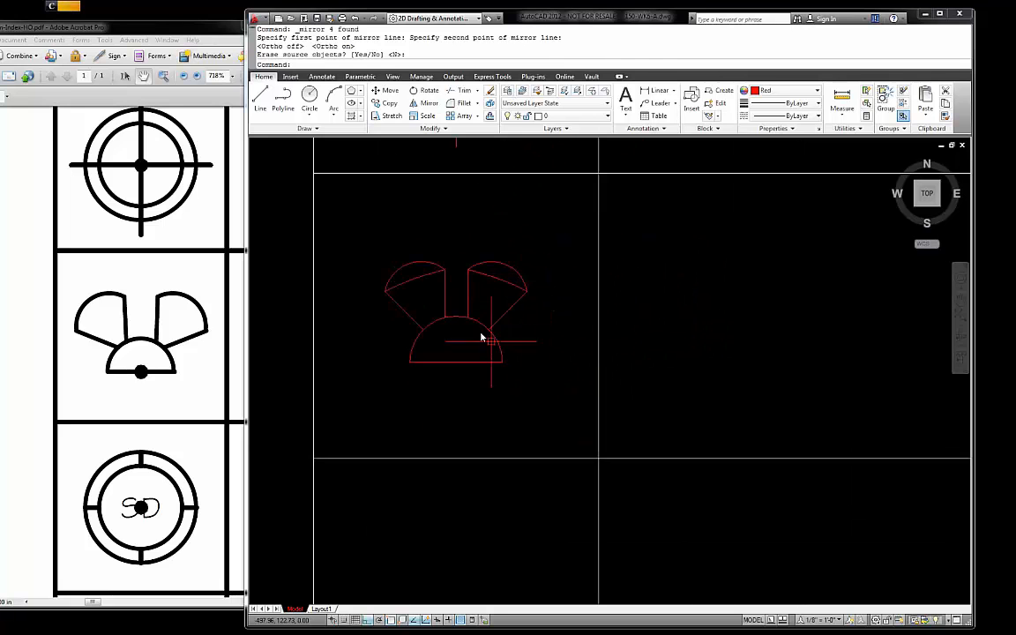
scroll(466, 277, down, 2)
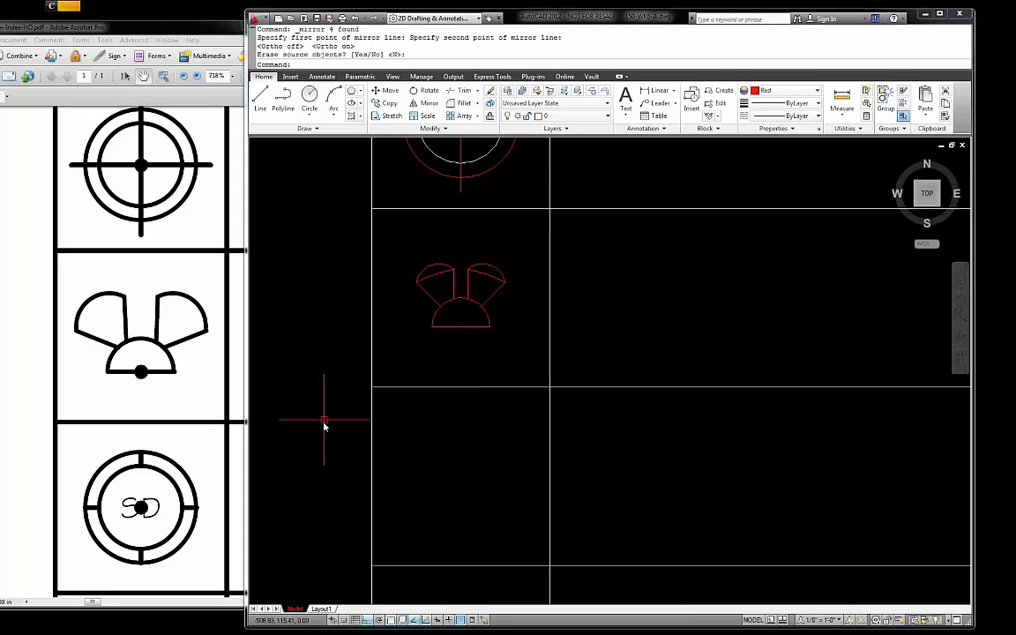
scroll(348, 411, down, 2)
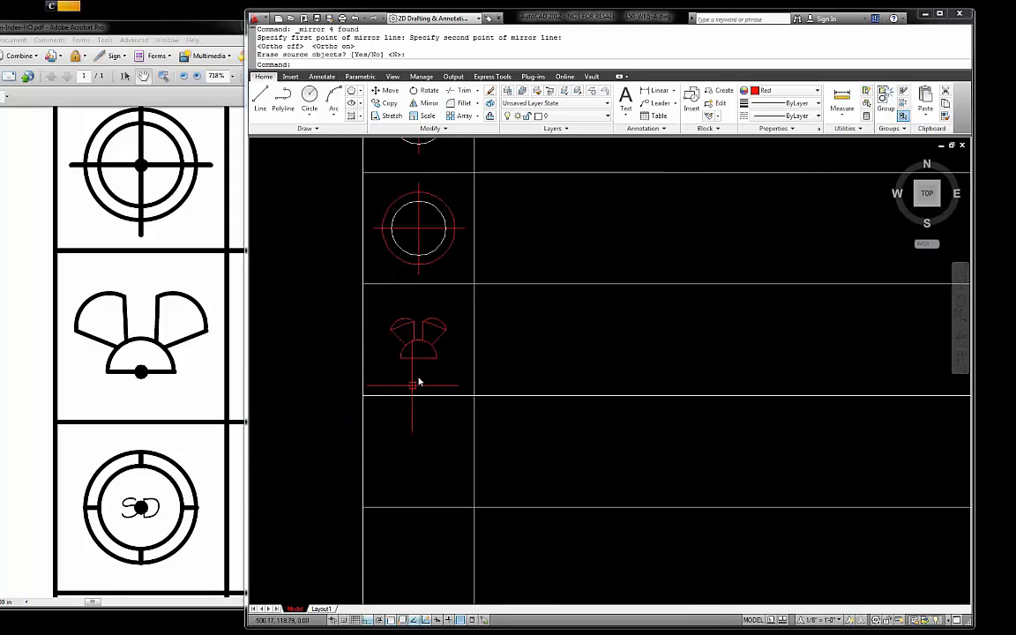
key(Escape)
click(461, 252)
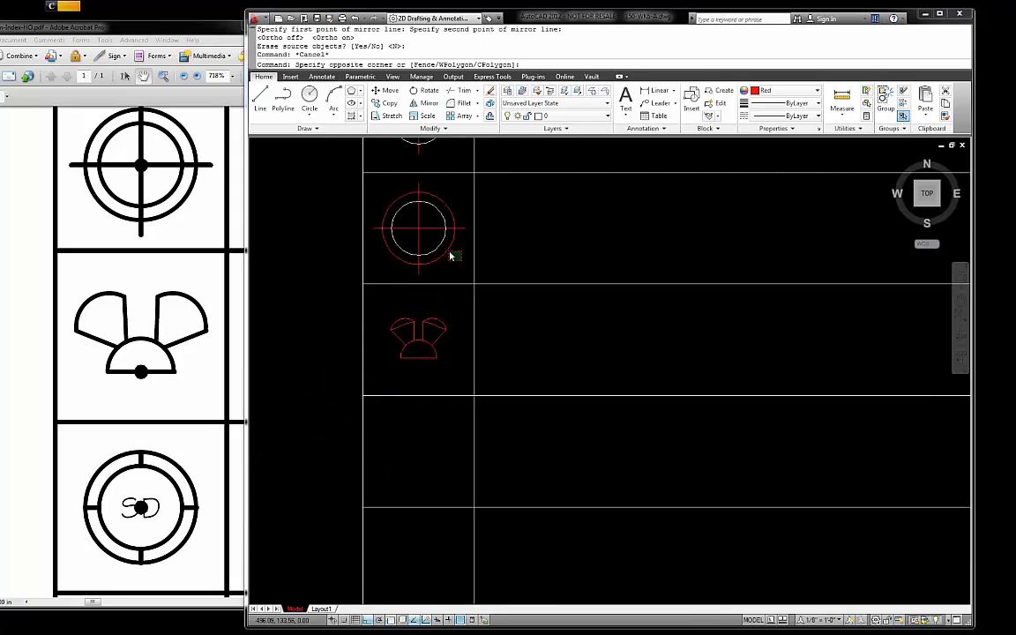
click(389, 195)
text(c)
key(Return)
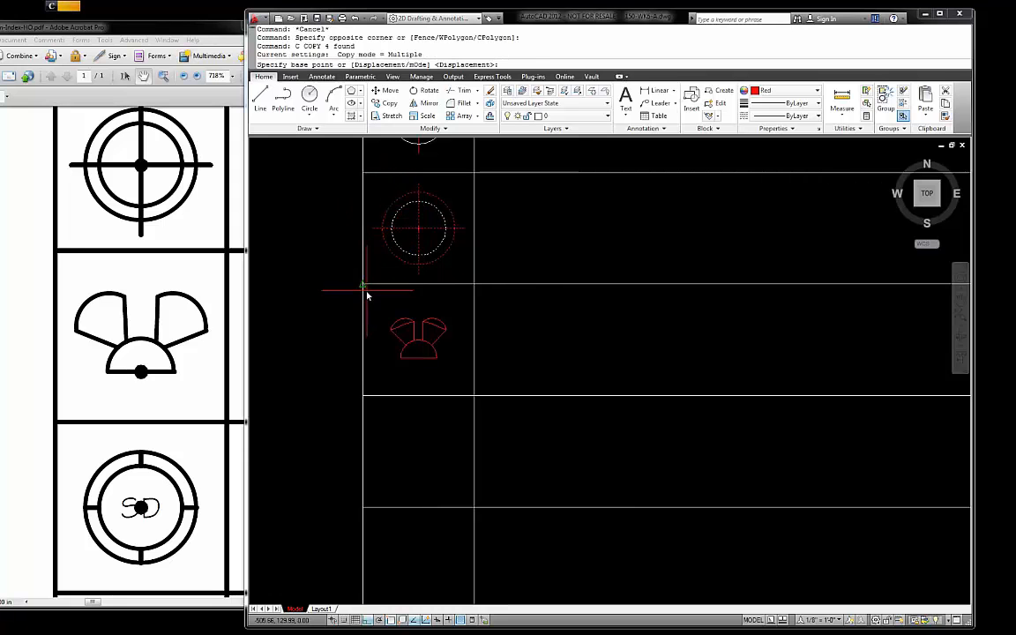
click(361, 286)
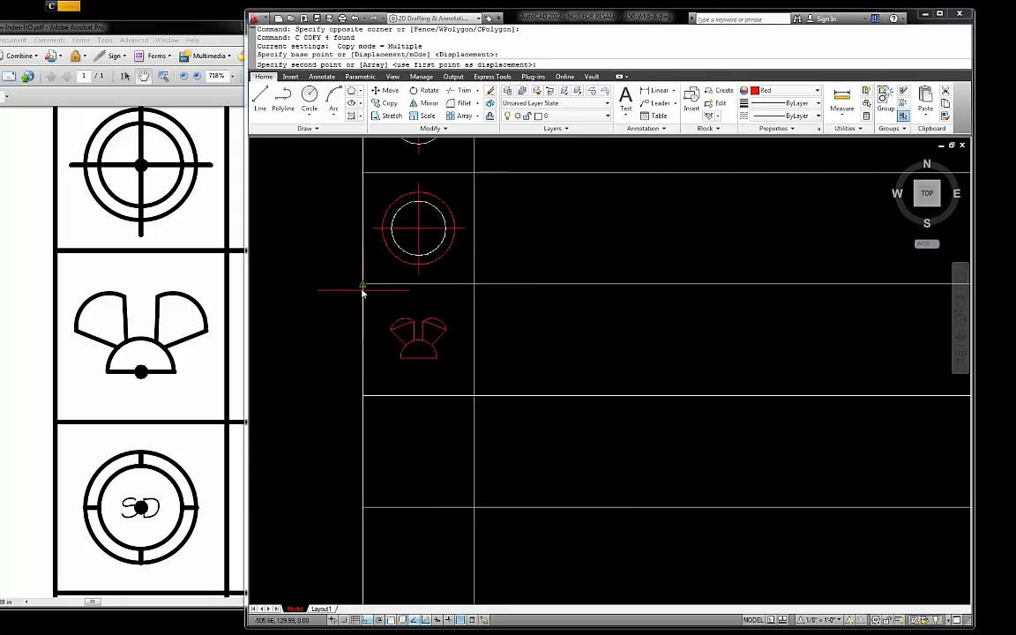
click(362, 508)
key(Escape)
Step: Trim the copied symbol's crosshair against both circles, leaving only four short ticks between the inner and outer circle
scroll(474, 399, down, 3)
scroll(472, 428, up, 5)
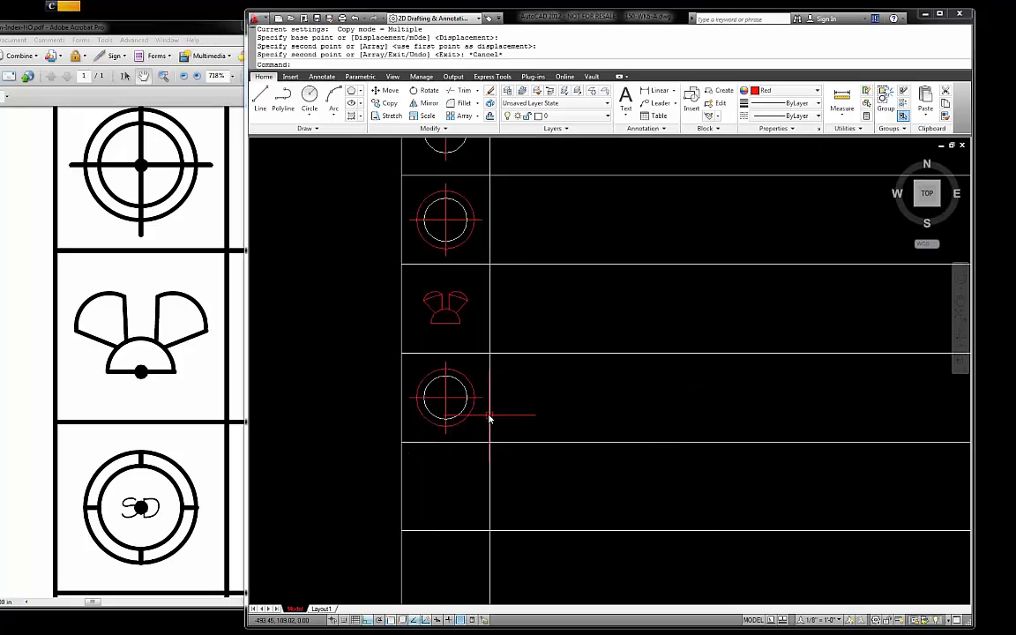
scroll(332, 432, up, 2)
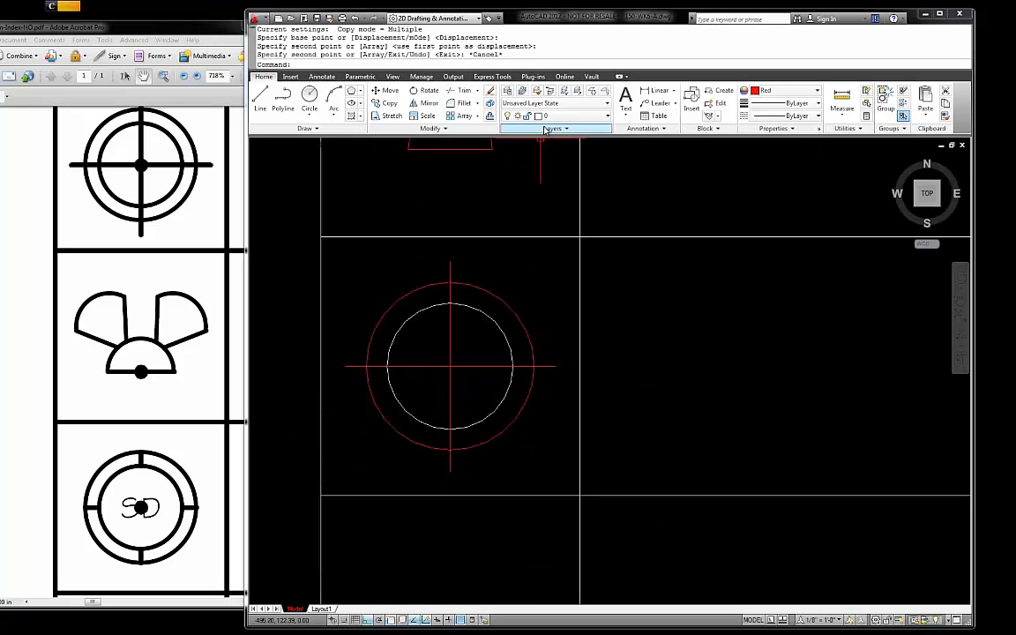
click(463, 92)
click(470, 305)
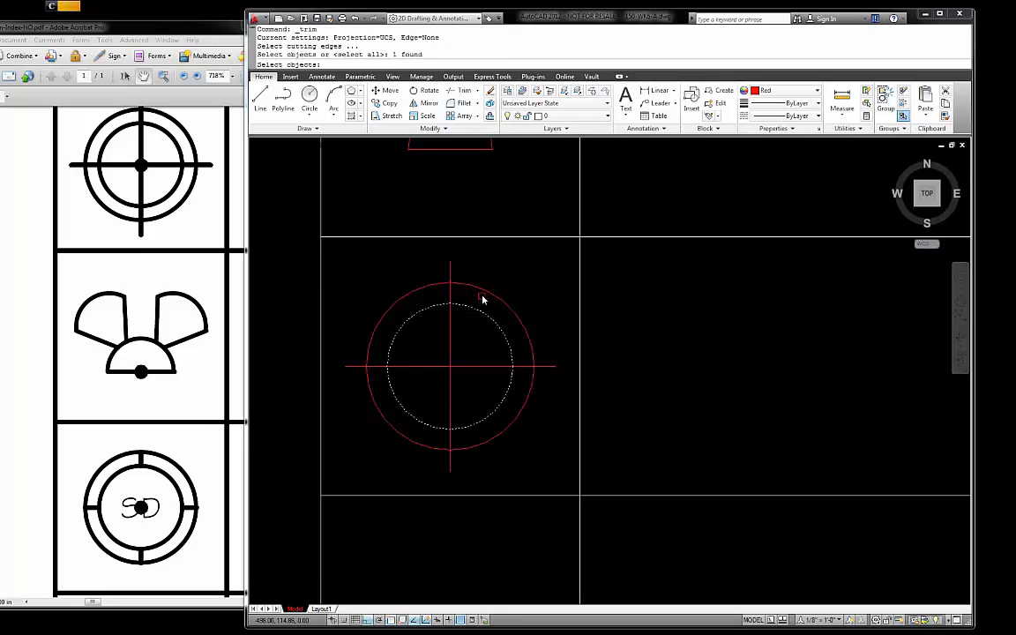
click(491, 290)
key(Return)
click(449, 268)
click(350, 368)
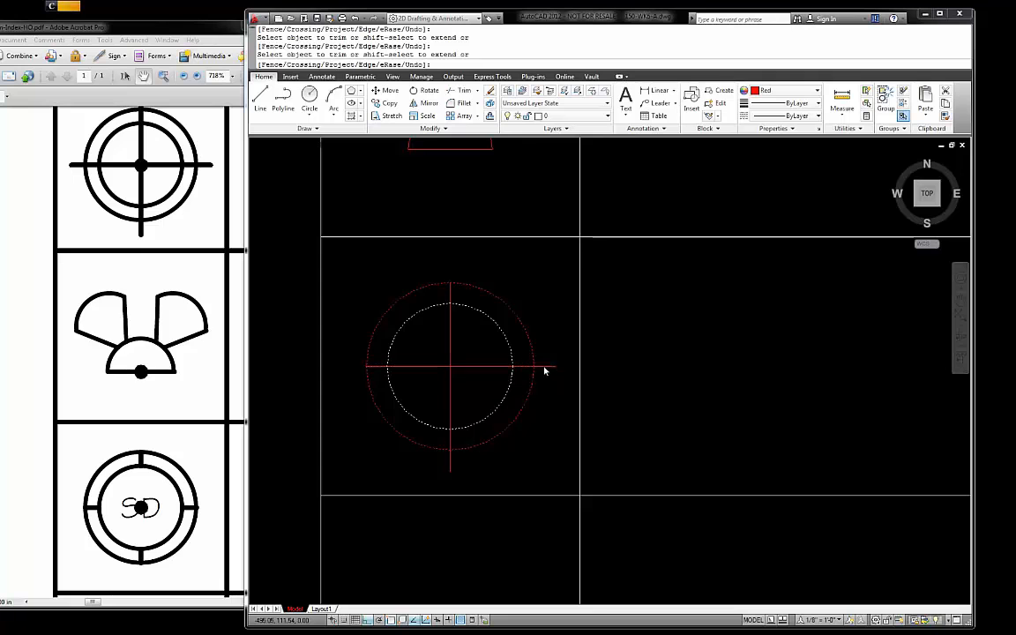
click(477, 388)
click(386, 306)
key(Escape)
Step: Copy the letter C from the triangle-in-circle symbol into the centre of the ticked double-circle symbol, using matching cell corners as reference points
scroll(437, 441, down, 6)
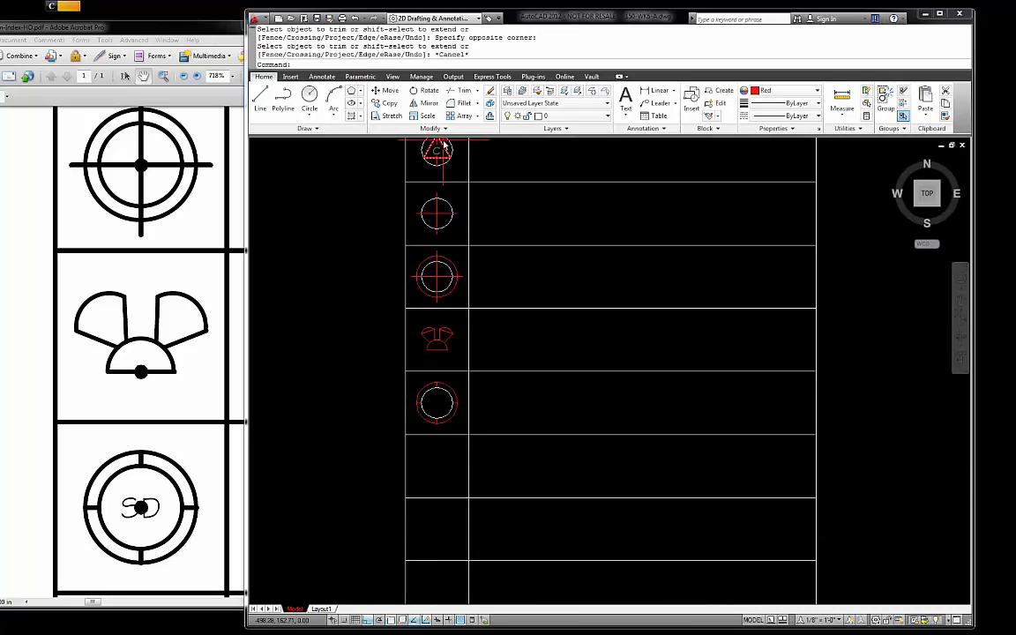
scroll(434, 163, up, 6)
click(420, 177)
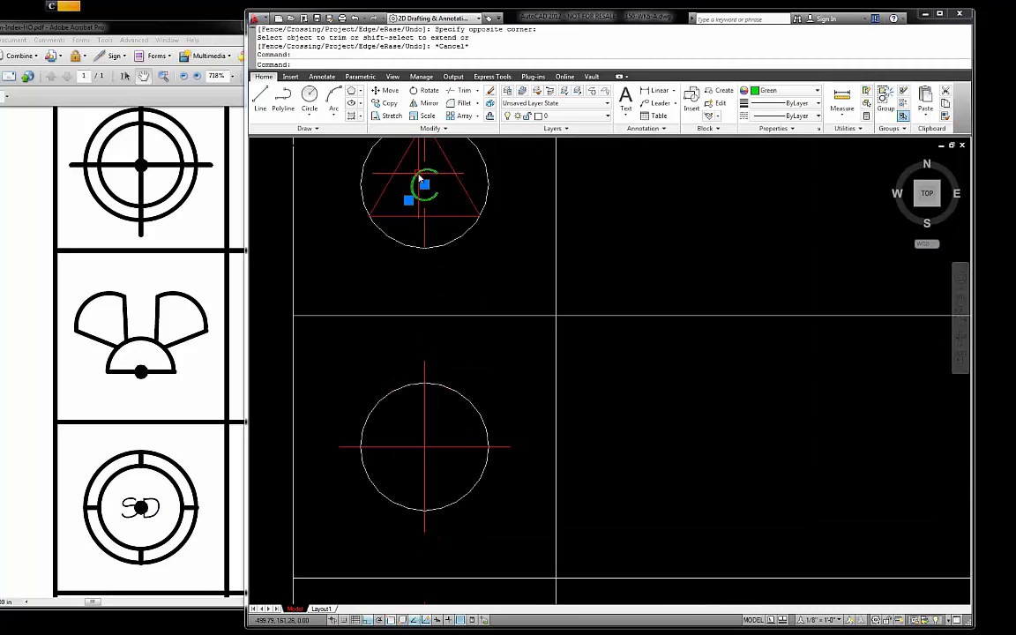
text(C)
key(Return)
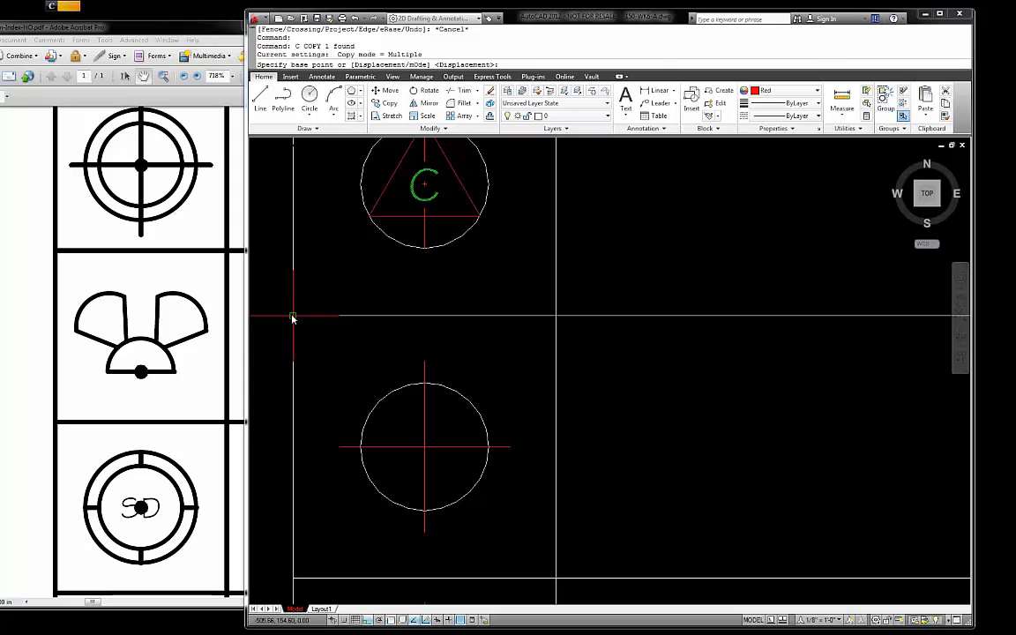
click(293, 318)
scroll(360, 255, down, 4)
scroll(329, 397, up, 4)
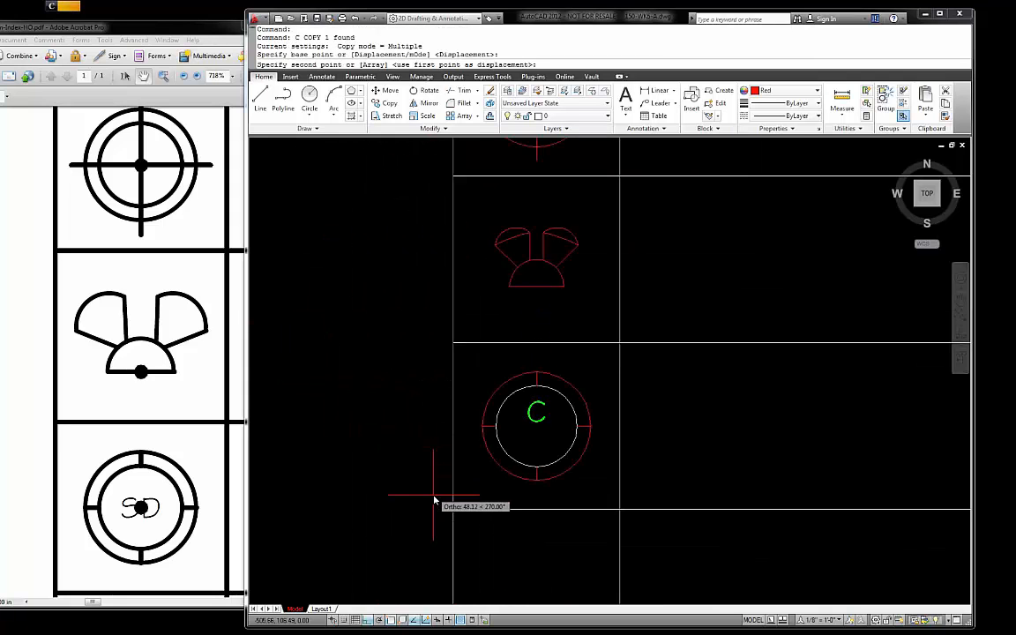
click(454, 515)
key(Escape)
Step: Change the copied letter inside the ticked double circle to SD
scroll(557, 427, up, 5)
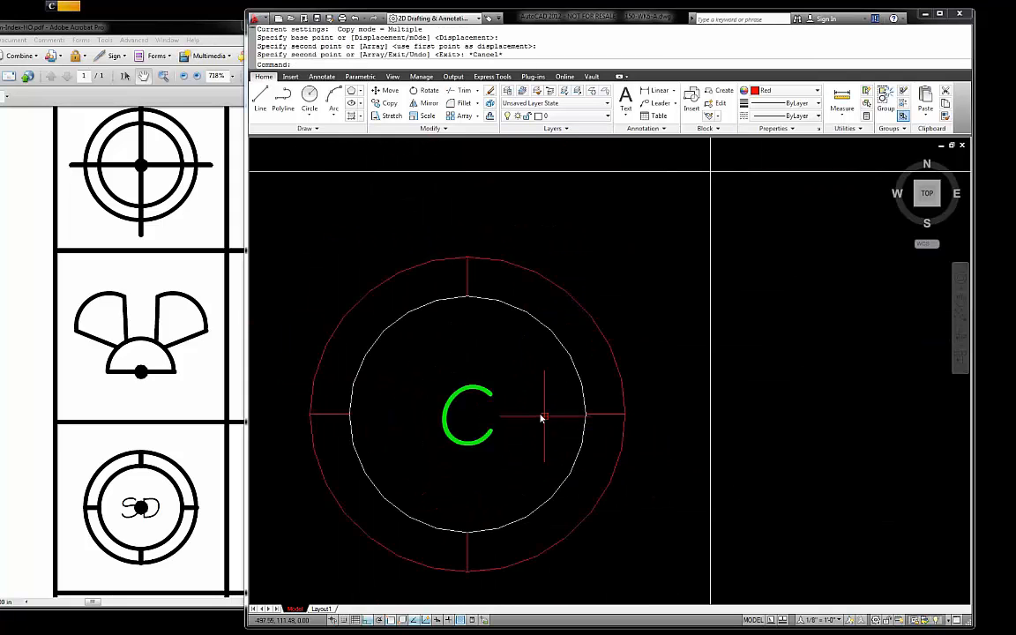
double_click(481, 394)
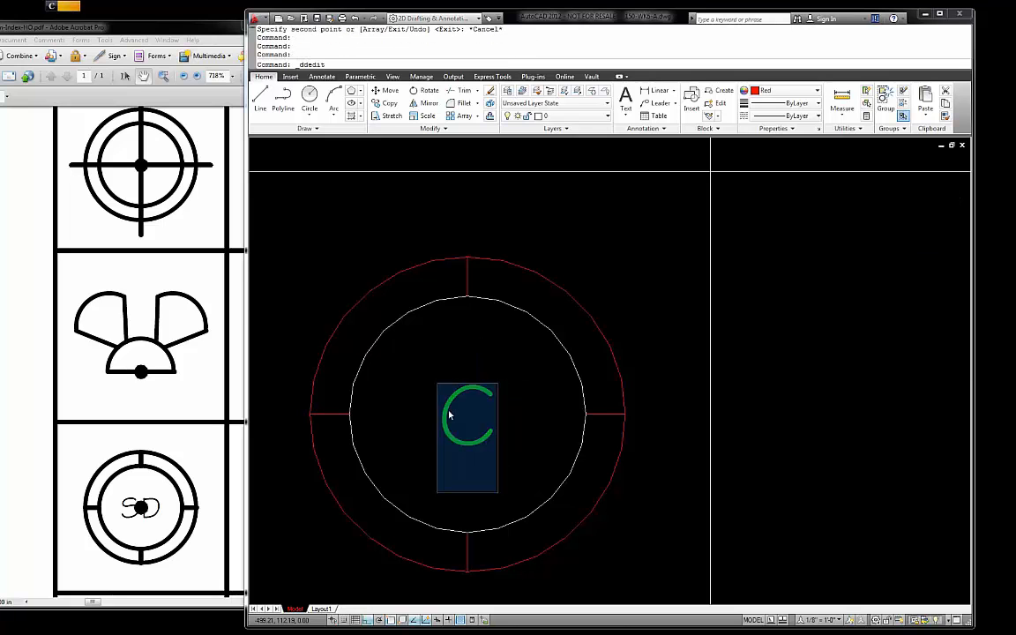
text(SD)
click(642, 371)
scroll(451, 283, down, 4)
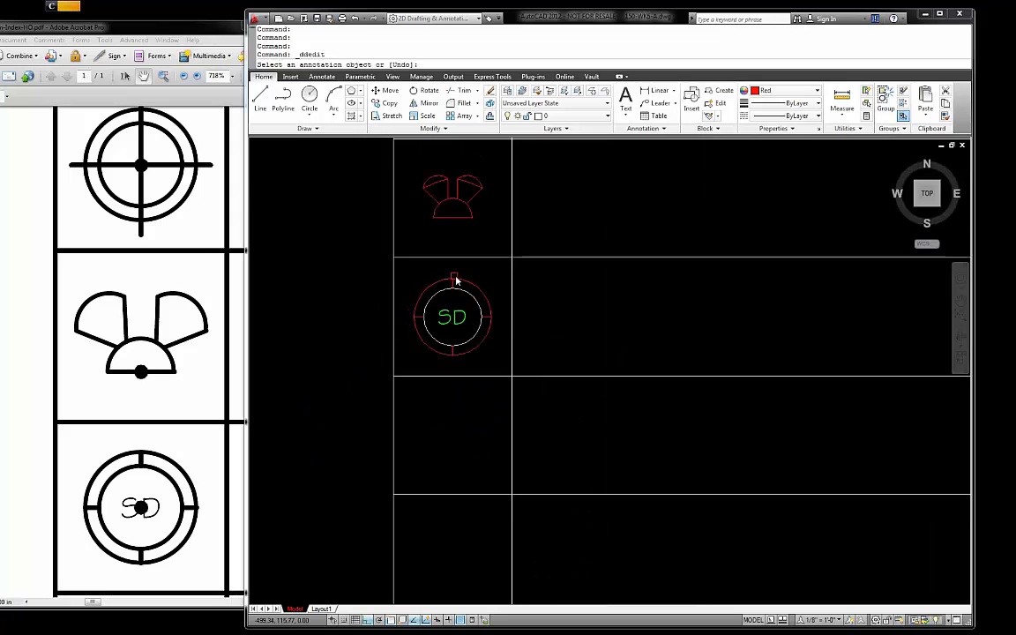
key(Escape)
Step: Set the colour of the three-lobed symbol's lower semicircle and its base line to ByBlock
scroll(459, 288, up, 1)
scroll(481, 284, up, 1)
click(510, 290)
key(Escape)
scroll(494, 353, down, 3)
scroll(481, 272, up, 4)
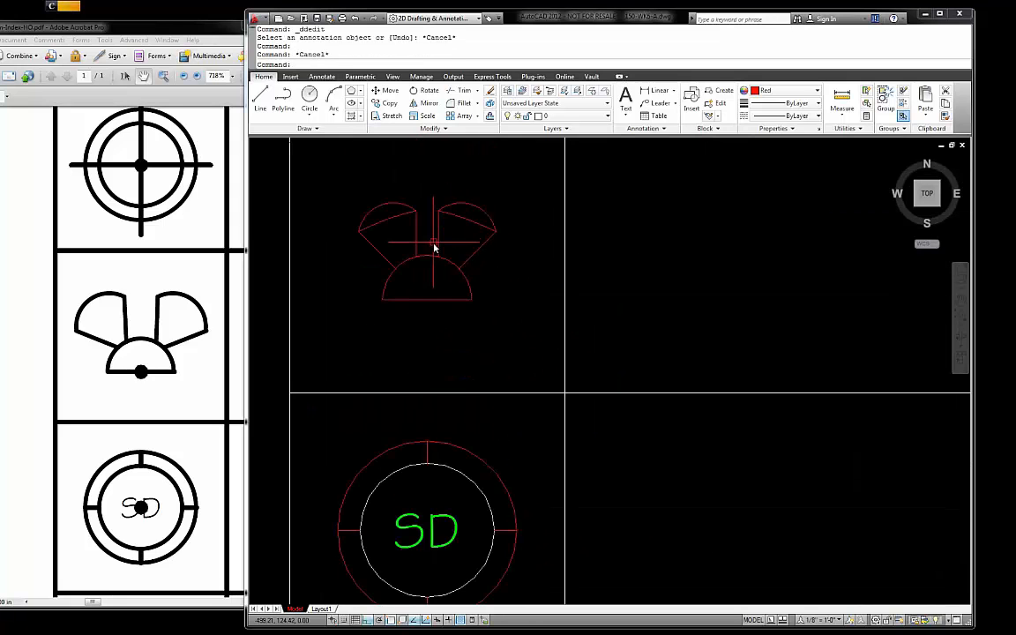
scroll(407, 229, up, 3)
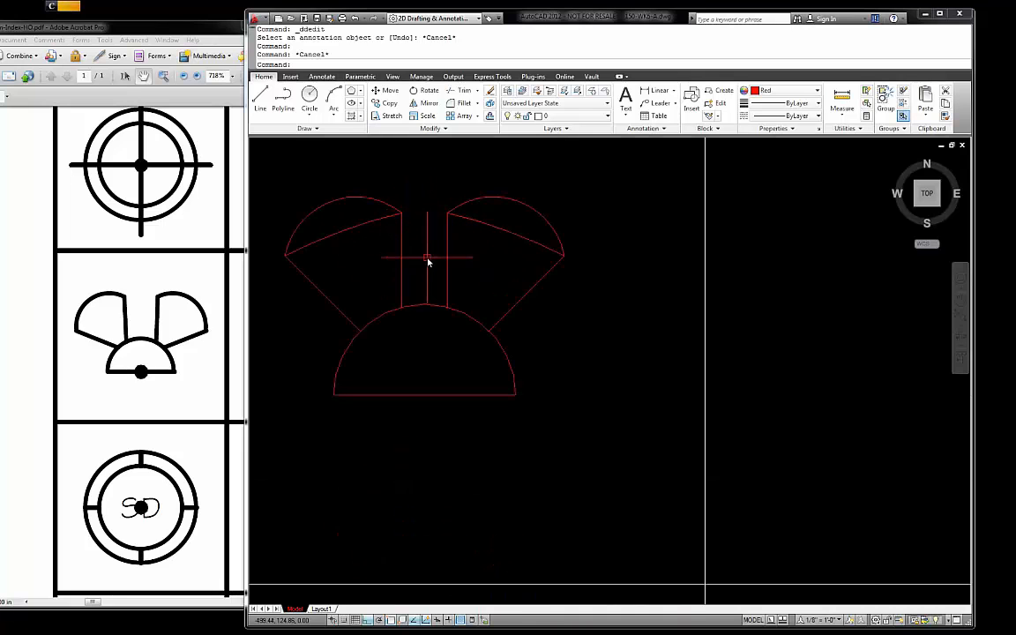
click(427, 306)
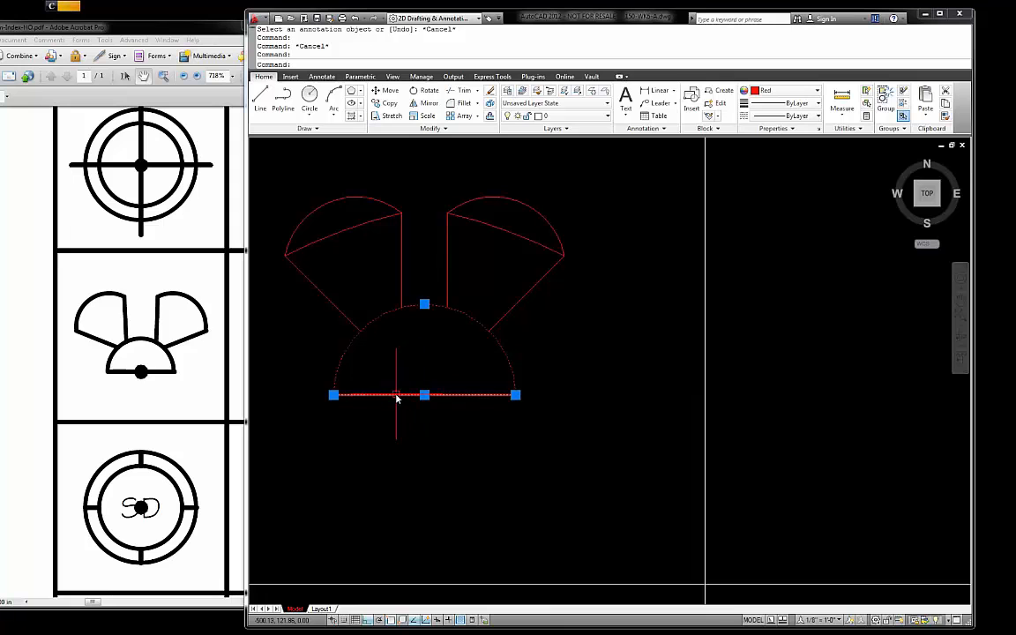
click(783, 90)
click(776, 118)
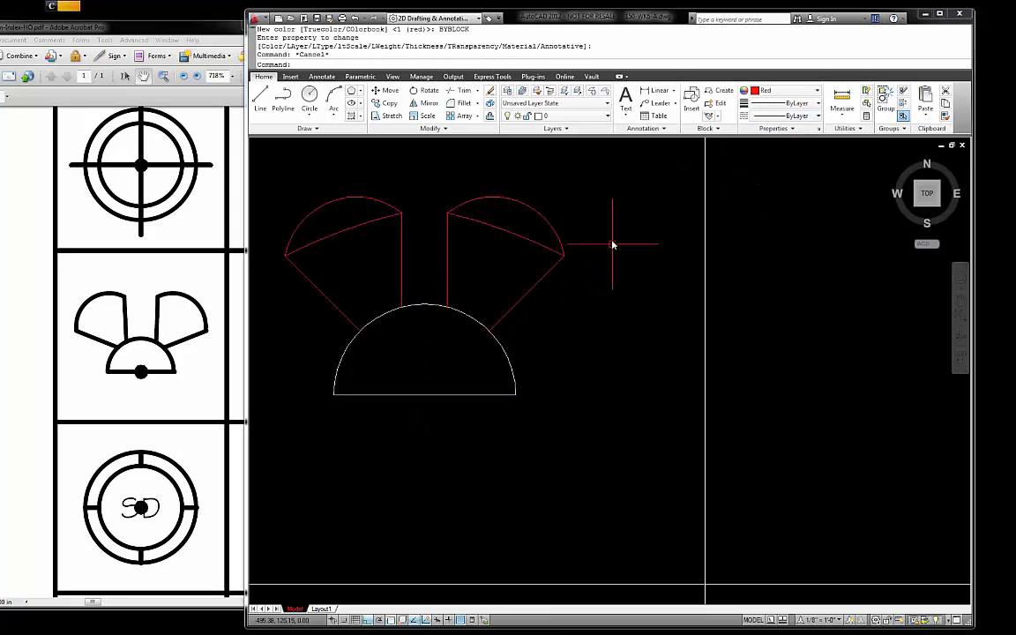
Step: Set the colour of the upper and lower arcs of both ears to ByBlock
click(518, 200)
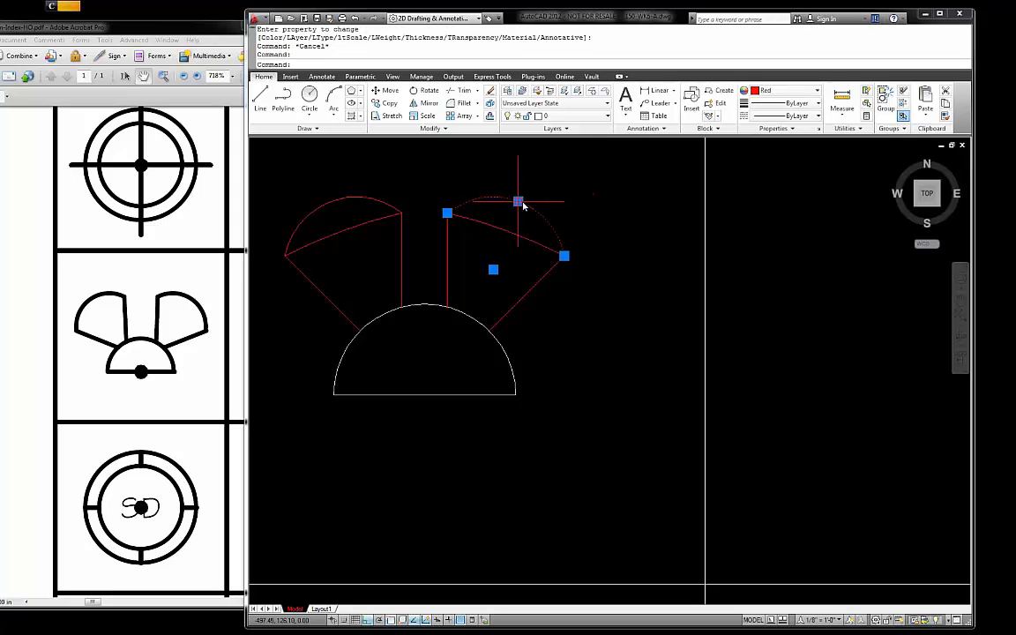
click(372, 198)
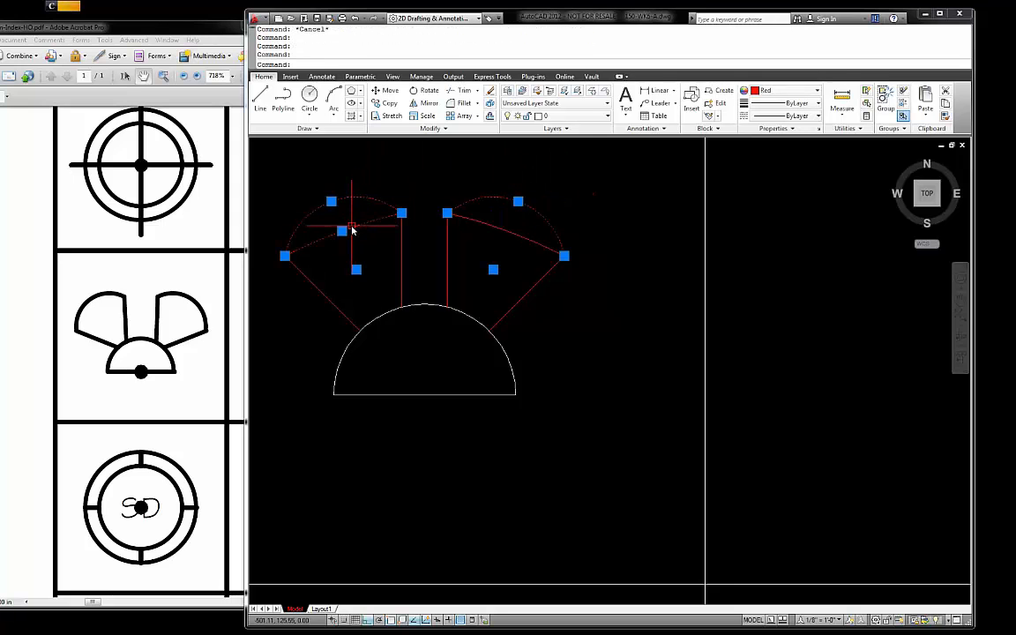
click(787, 90)
click(772, 116)
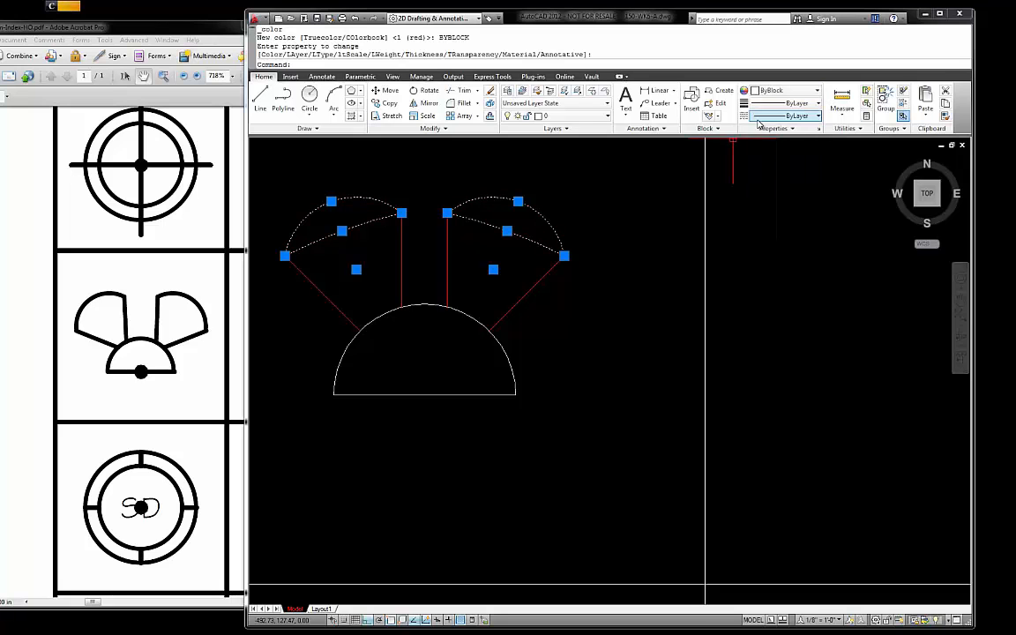
key(Escape)
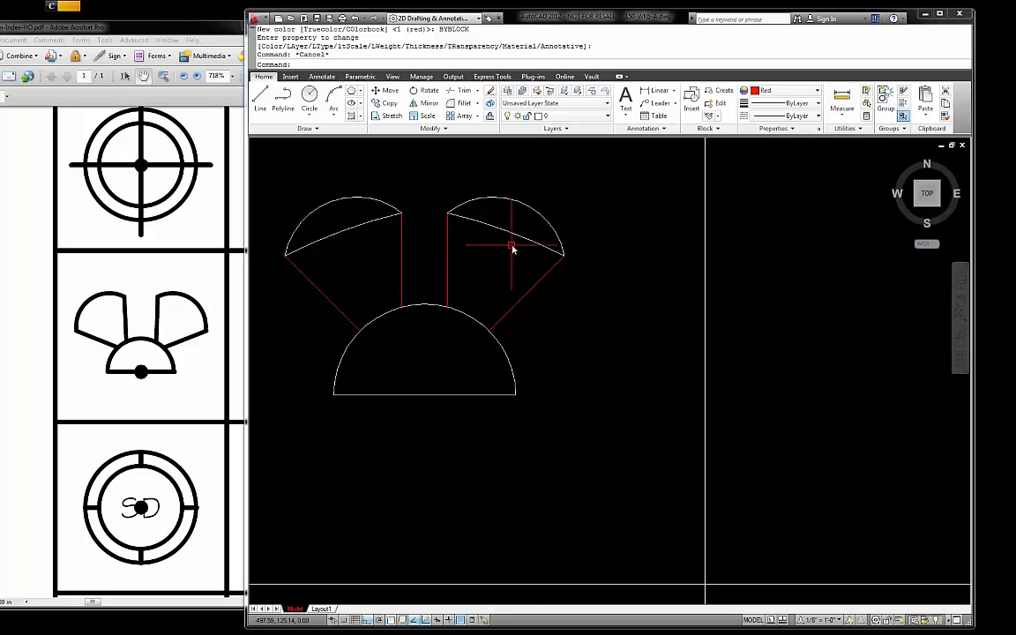
Step: Review the redrawn symbols and examine the reference symbols below SD in the PDF in Adobe Acrobat Pro, then return to AutoCAD
scroll(476, 238, down, 4)
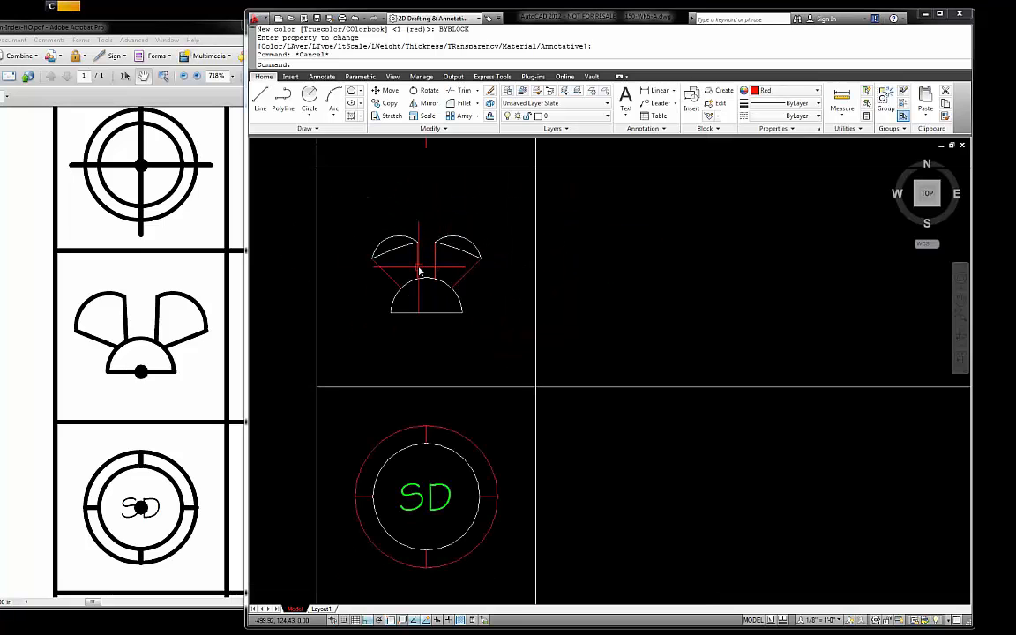
scroll(468, 314, down, 1)
scroll(467, 310, up, 2)
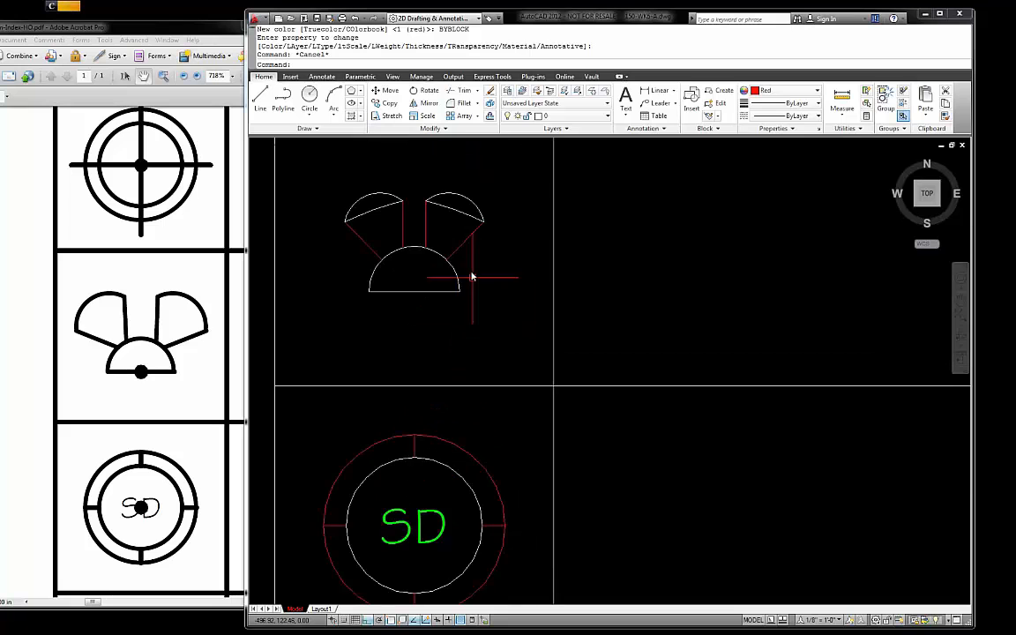
scroll(450, 260, down, 2)
scroll(428, 231, down, 3)
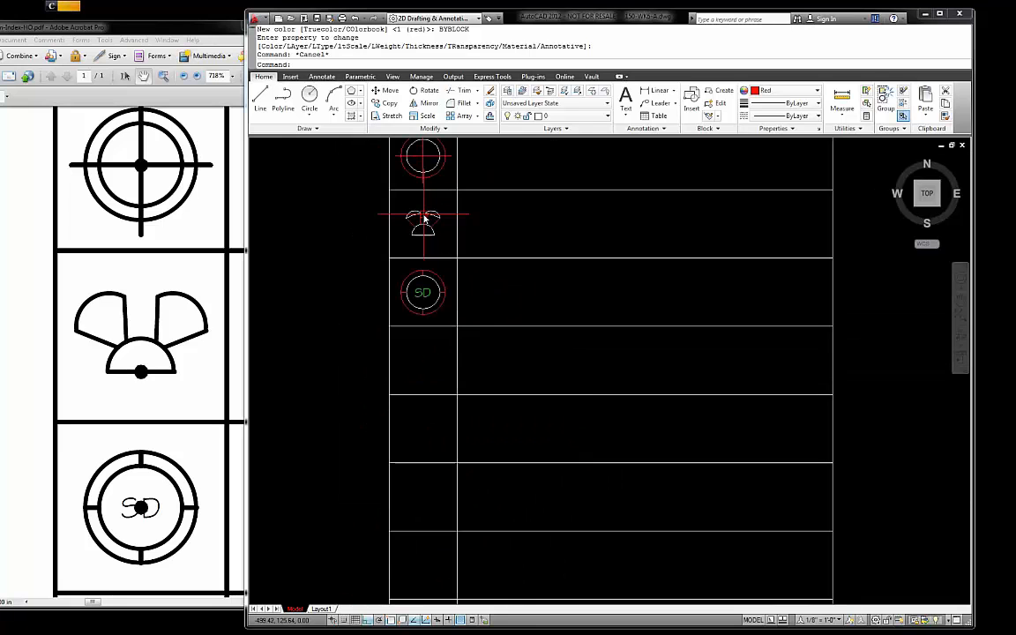
click(211, 370)
scroll(209, 345, down, 4)
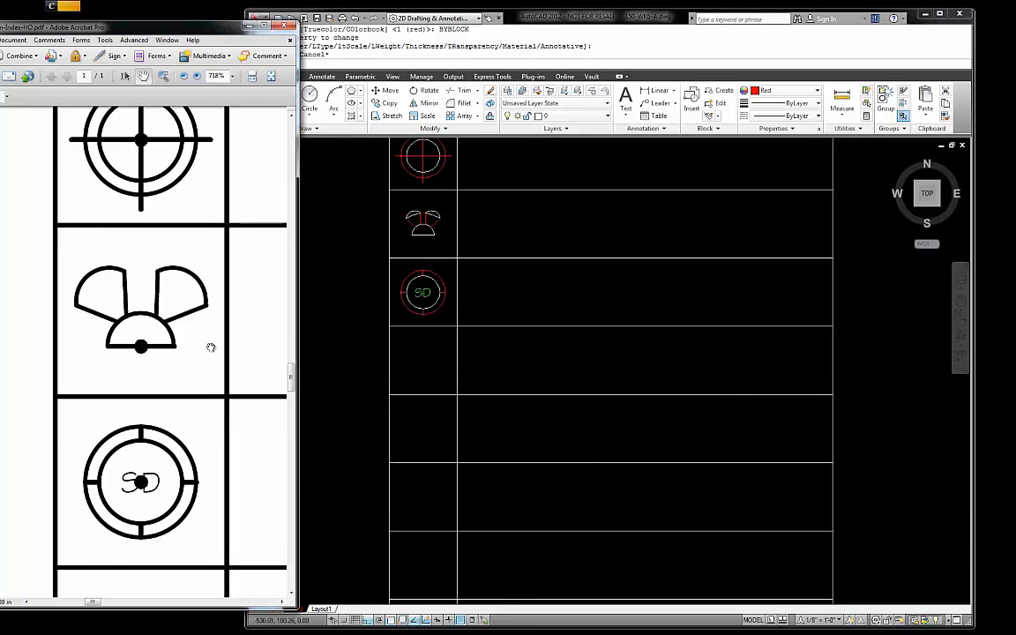
scroll(204, 341, down, 5)
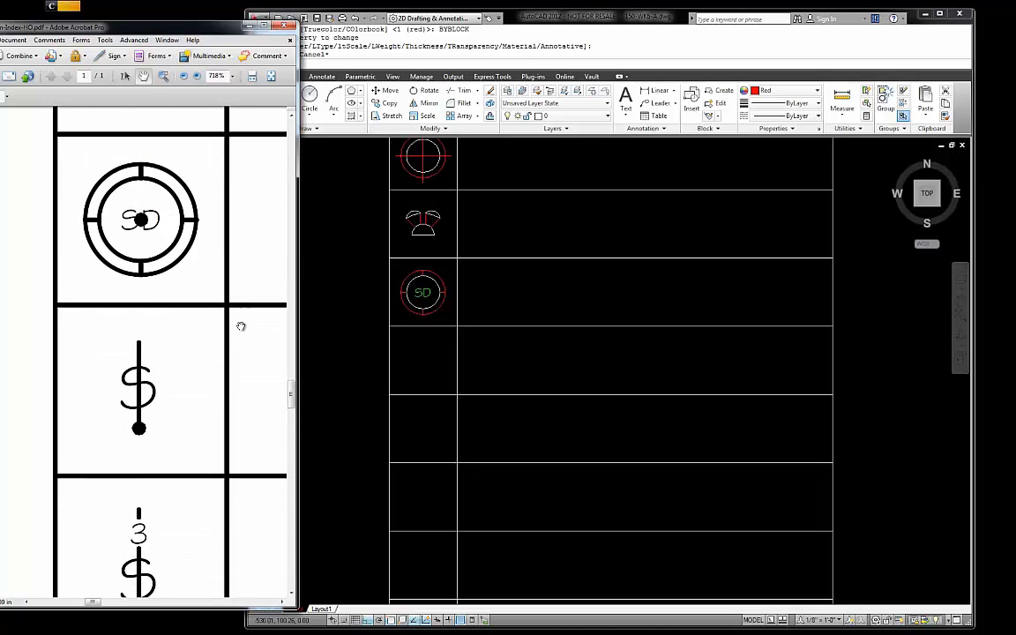
scroll(241, 326, down, 1)
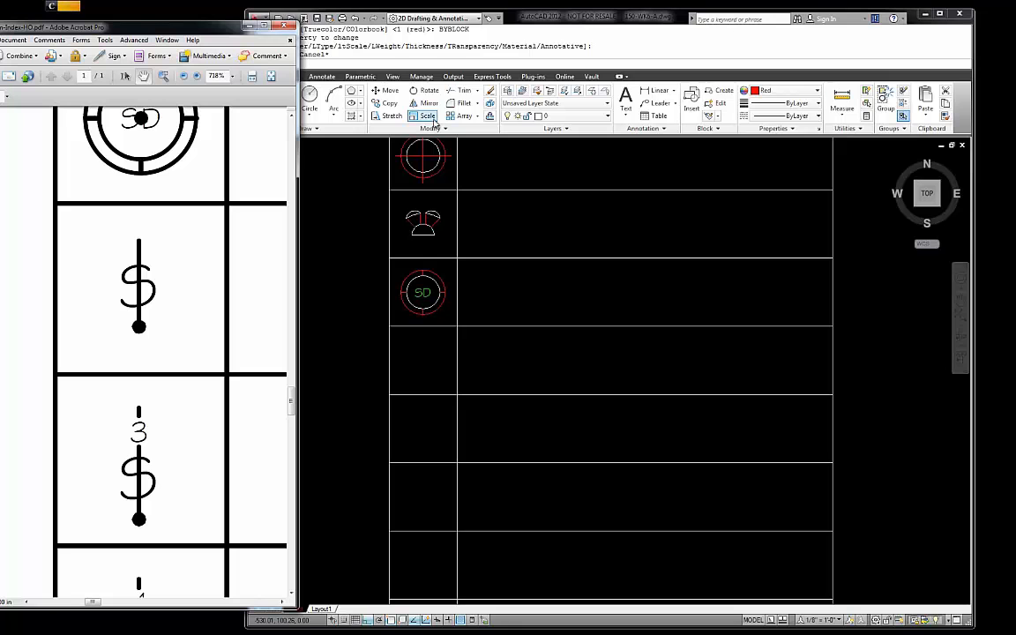
scroll(441, 319, up, 2)
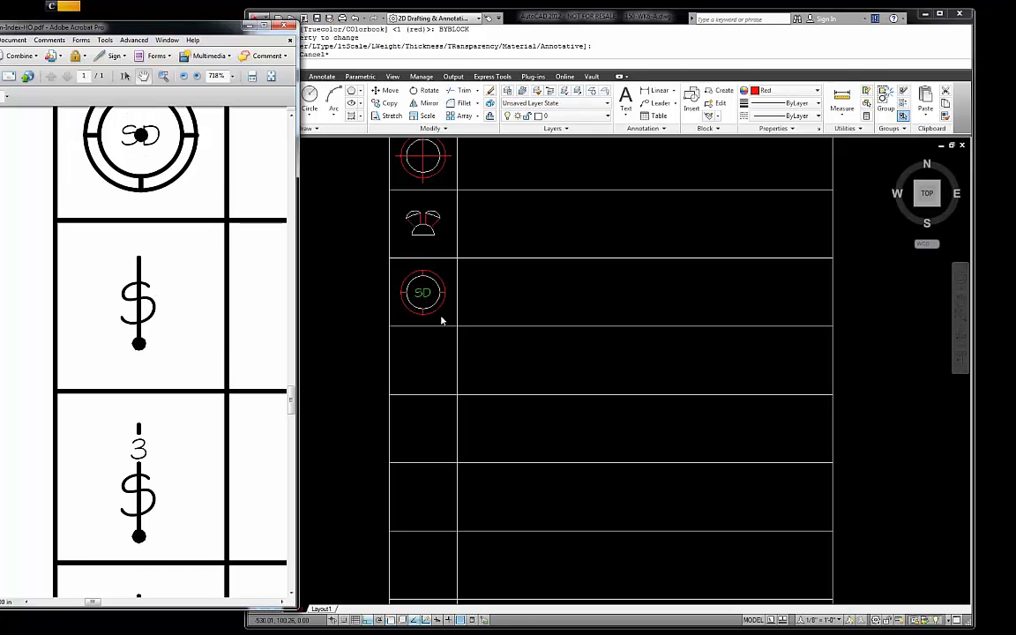
click(477, 294)
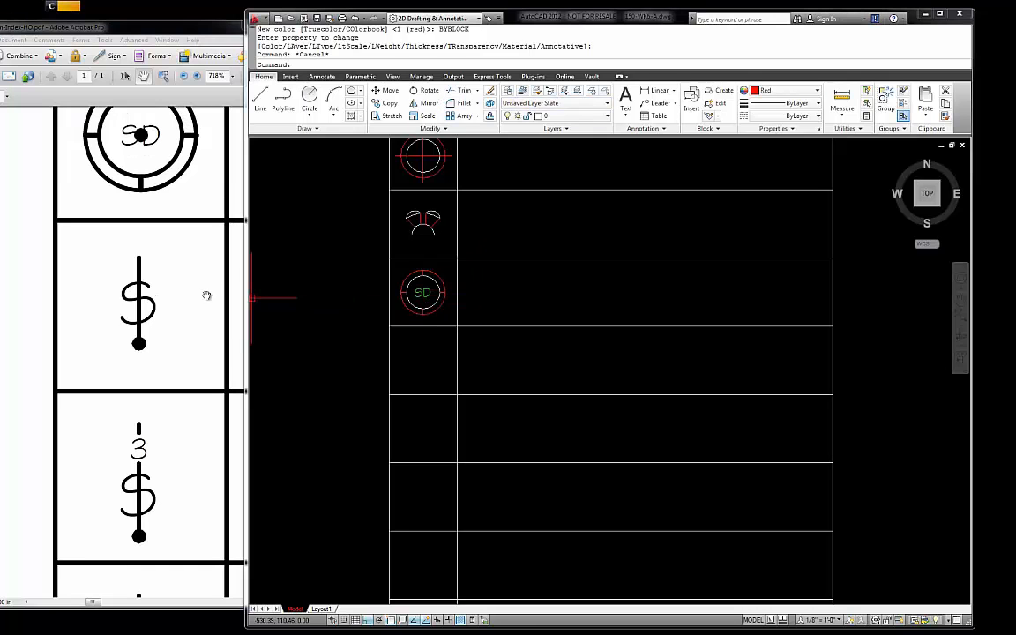
Step: Copy the SD text one row down into the empty cell, using the lower-left cell corners as reference points
scroll(423, 292, up, 5)
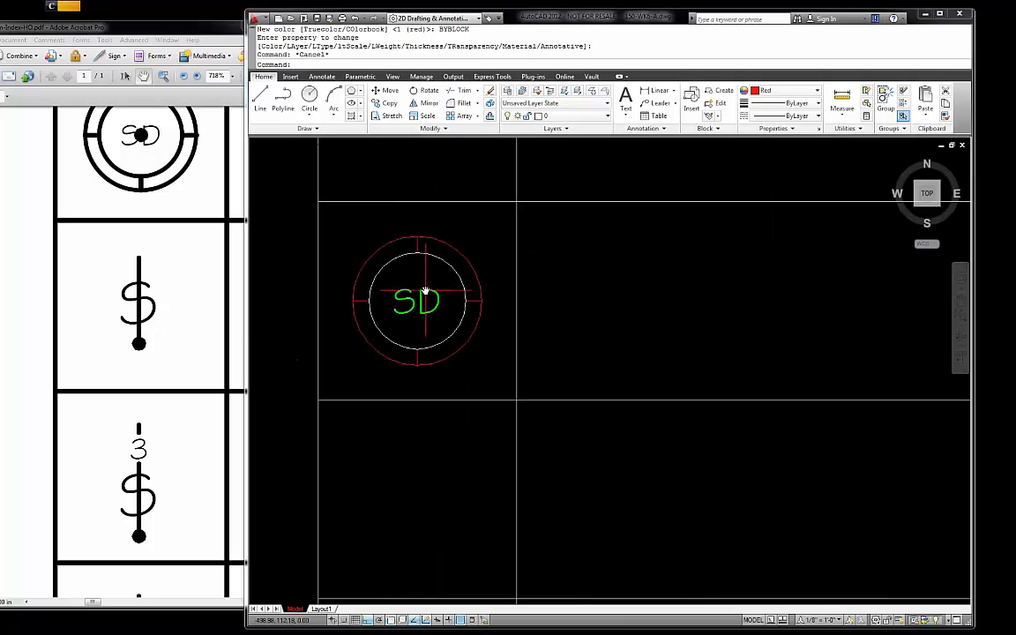
click(426, 289)
text(c)
key(Return)
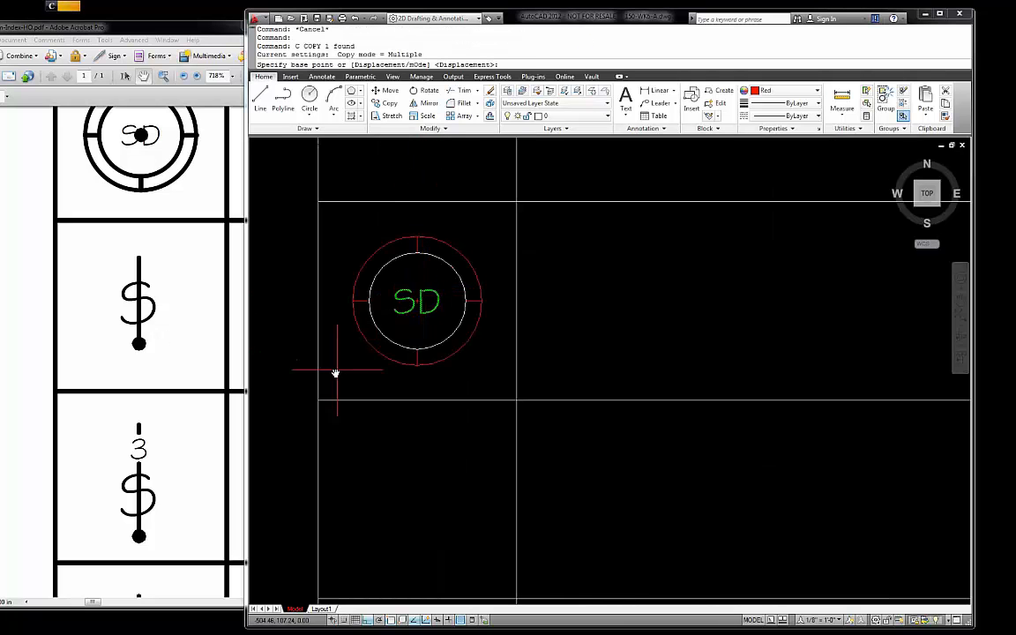
click(320, 397)
scroll(396, 310, down, 4)
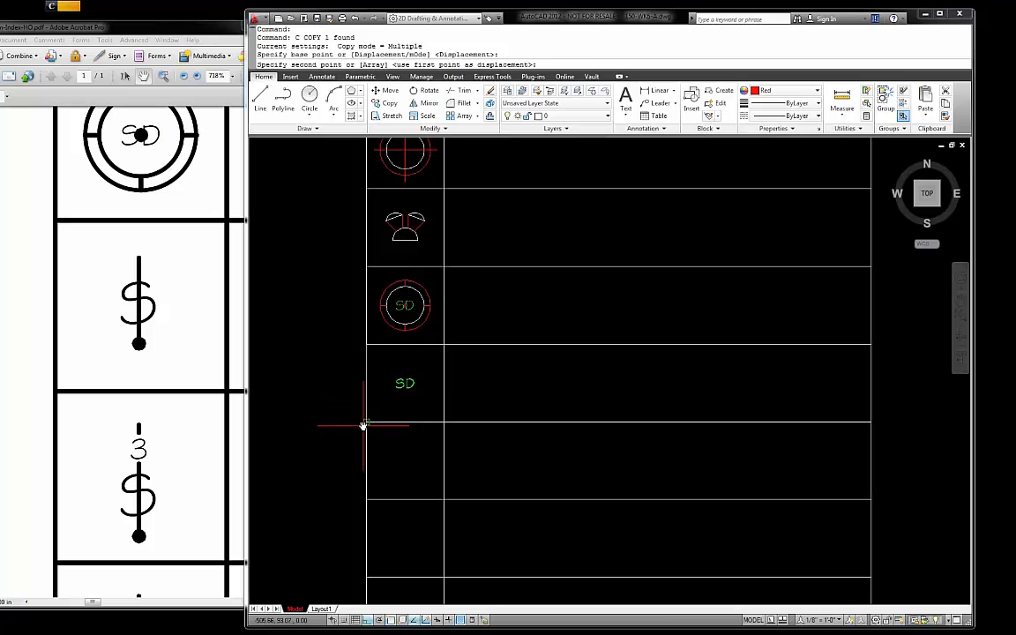
click(368, 422)
key(Escape)
Step: Try to remove the letter D from the copied SD text
scroll(414, 388, up, 3)
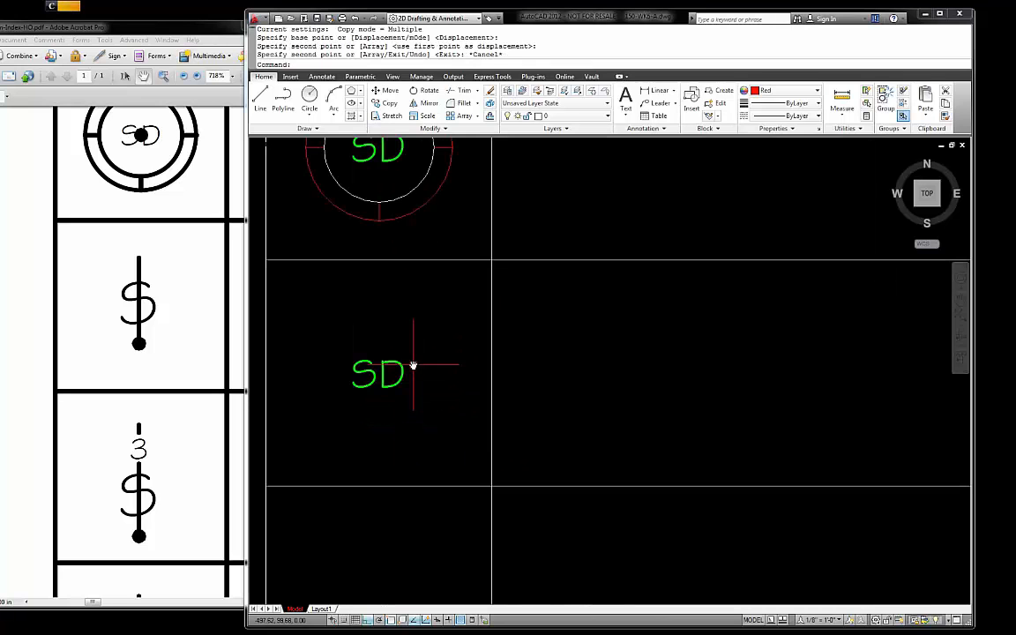
double_click(401, 371)
drag(404, 377, 385, 377)
key(BackSpace)
text(D)
key(Return)
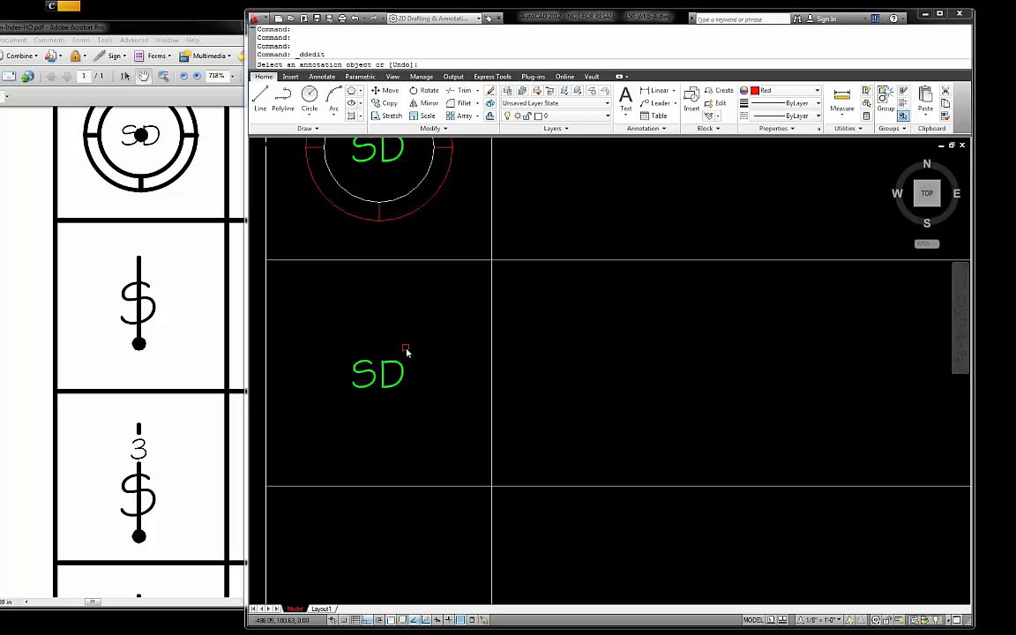
click(402, 380)
key(Escape)
Step: Shorten the copied text in the cell below the SD symbol to the single letter S
click(390, 375)
double_click(375, 378)
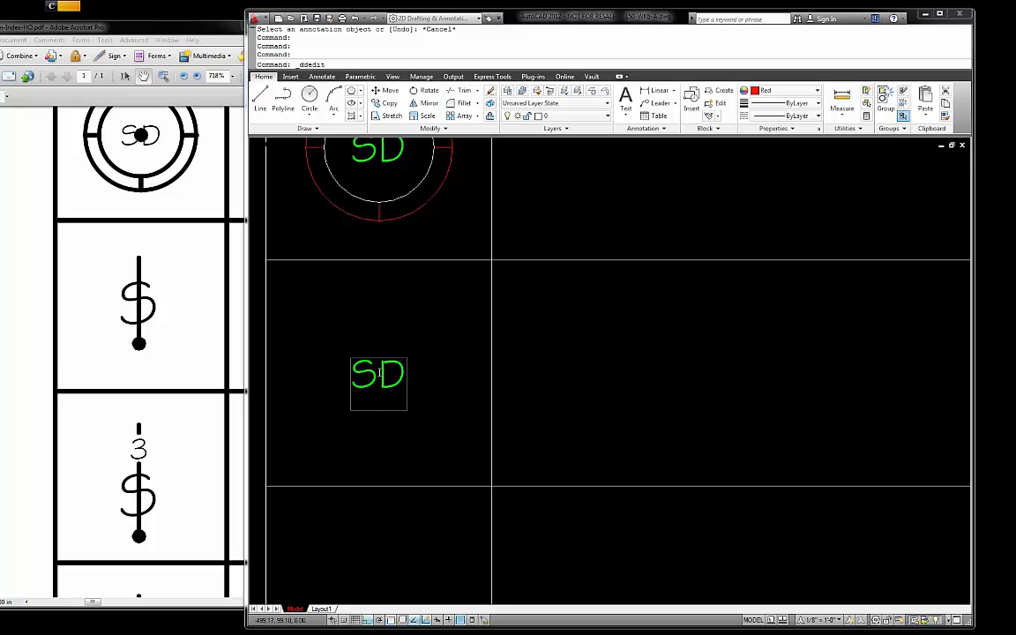
drag(379, 374, 404, 377)
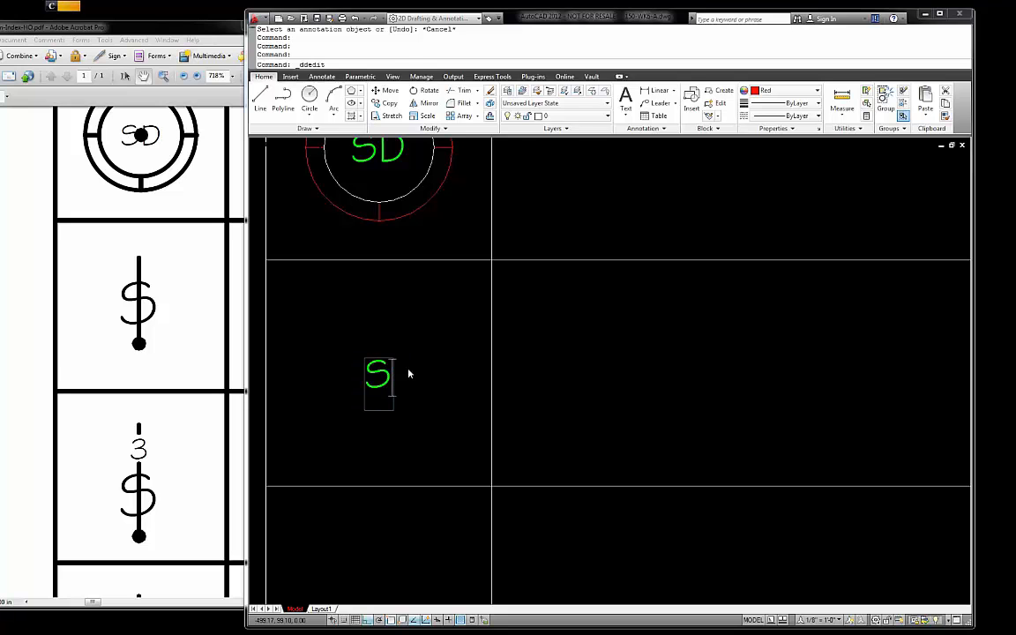
click(421, 368)
key(Escape)
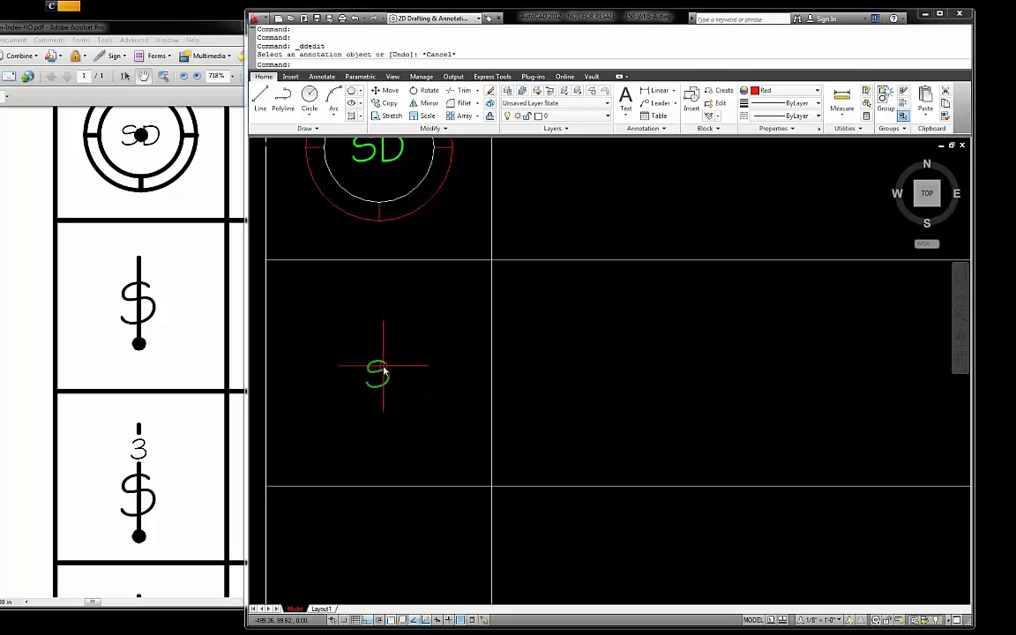
Step: Copy the letter S one row down into the next empty cell, using the lower-left cell corners as reference points
click(378, 373)
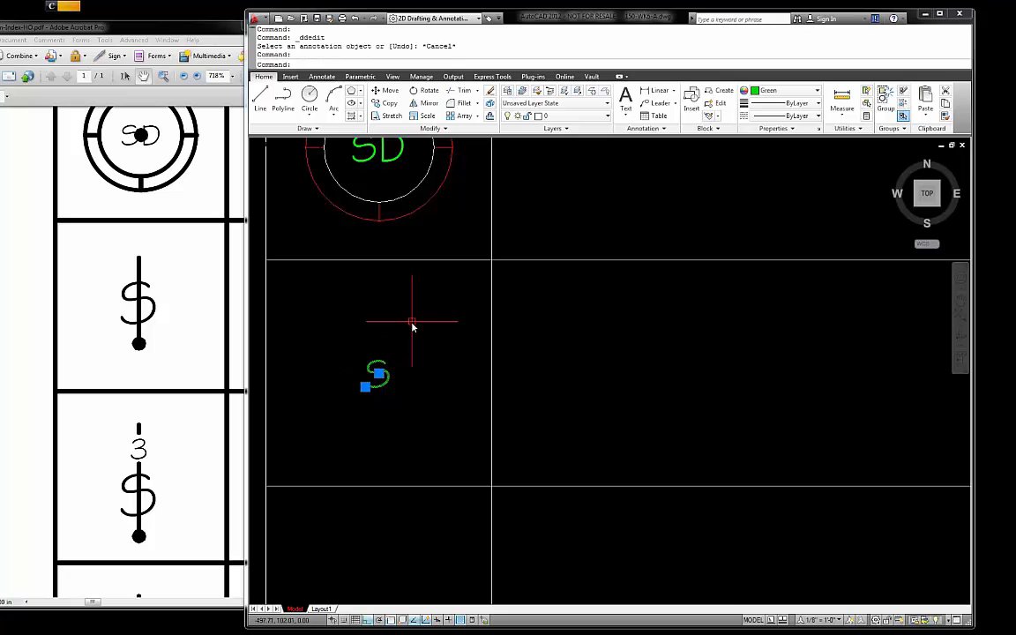
scroll(411, 328, down, 3)
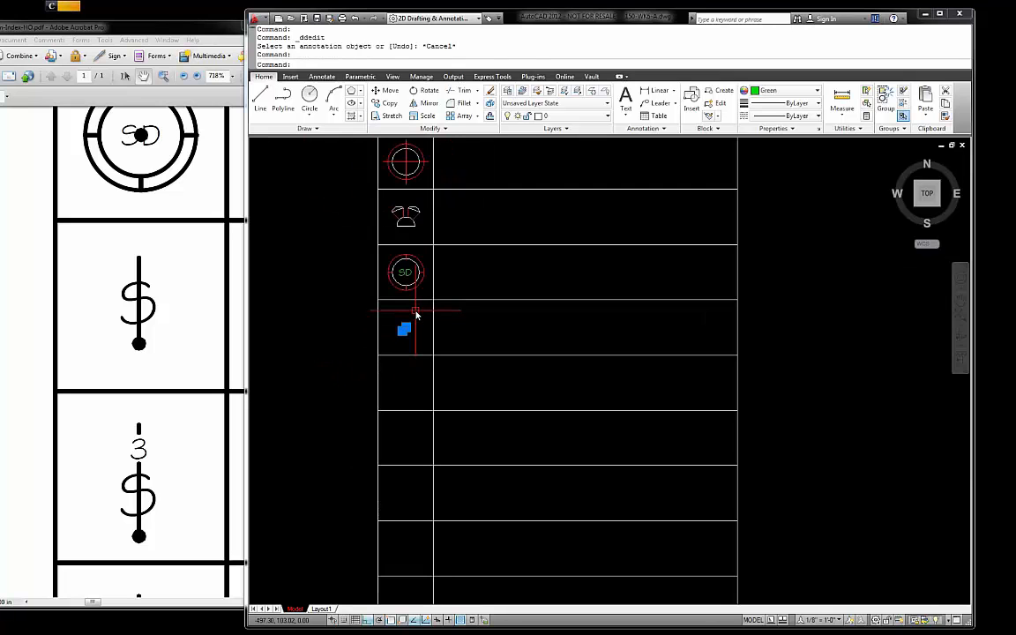
text(c)
key(Return)
click(379, 357)
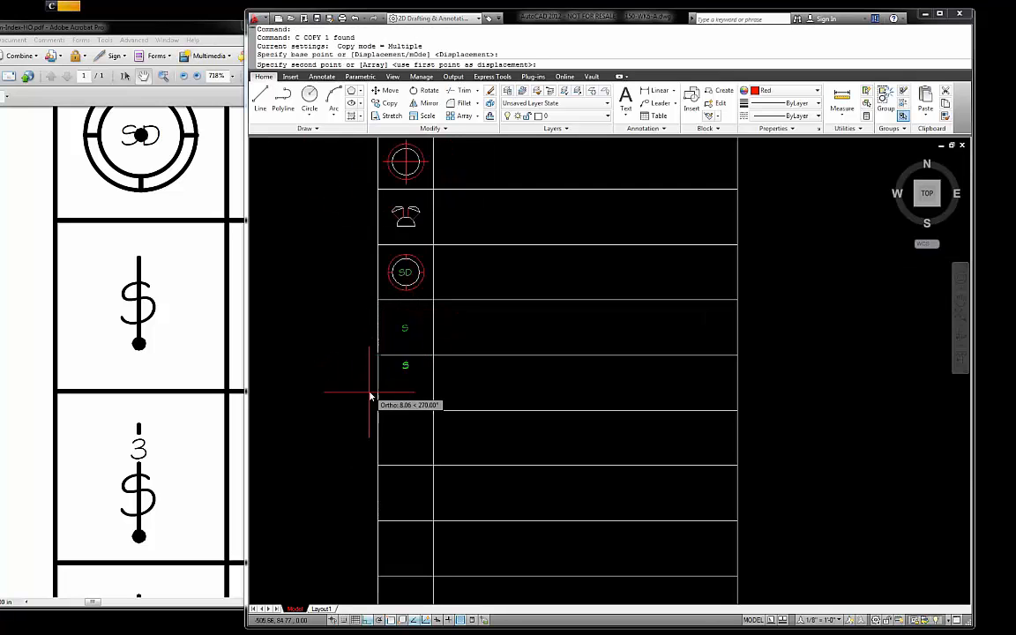
click(376, 414)
key(Escape)
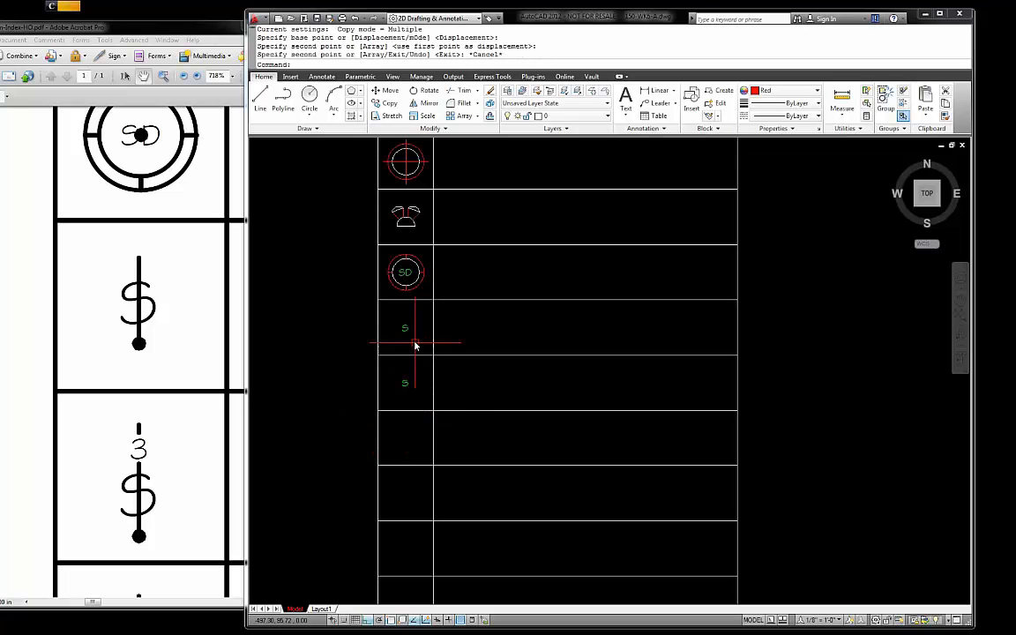
Step: Copy the letter S in the cell below the SD symbol 2 units straight up
scroll(414, 388, up, 8)
click(380, 321)
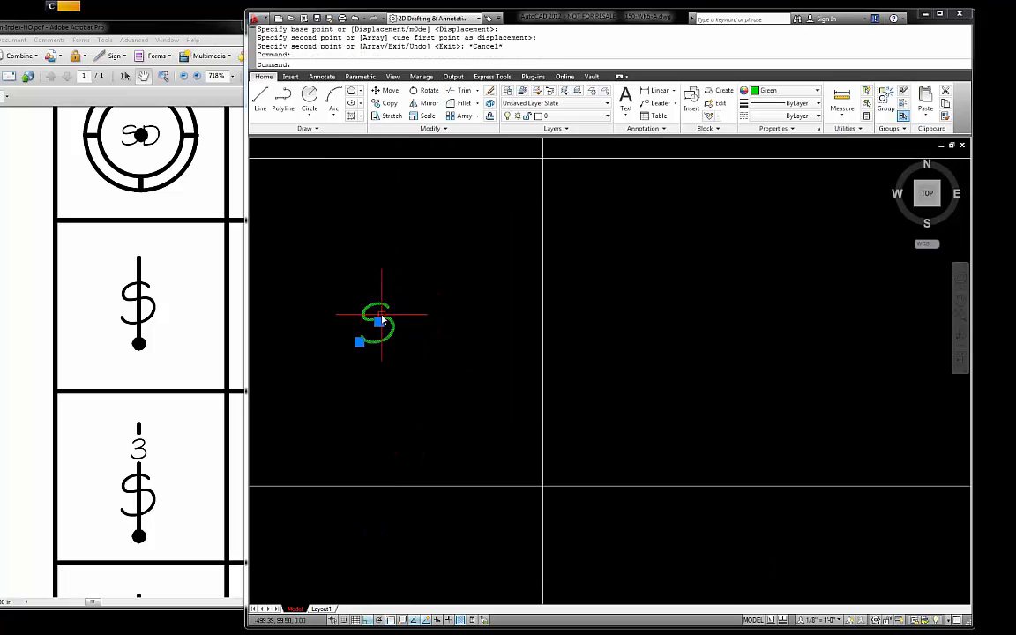
text(c)
key(Return)
click(446, 393)
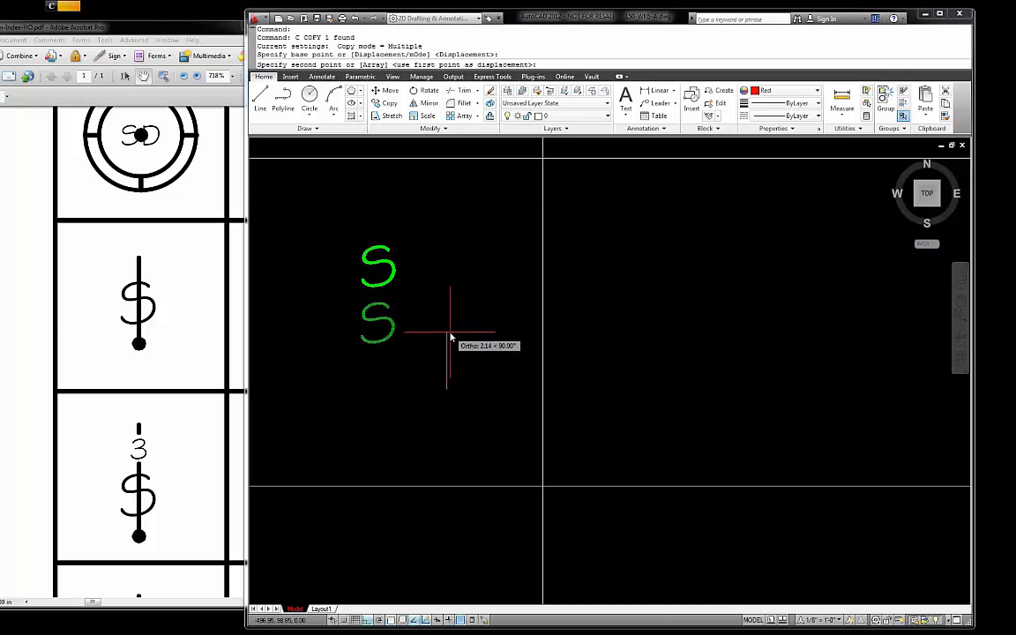
text(2)
key(Return)
key(Return)
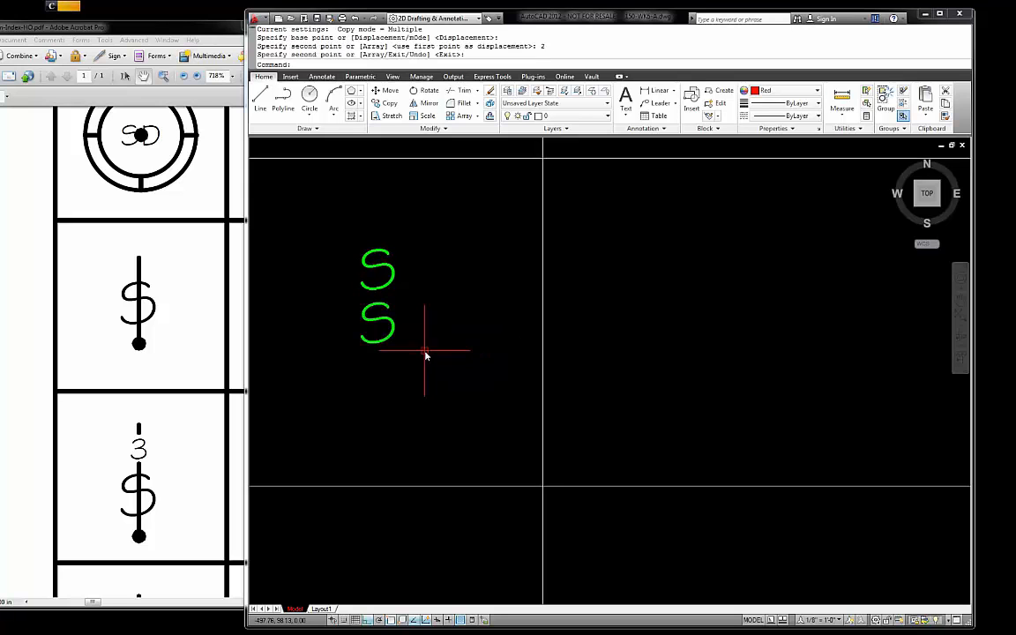
Step: Scale the lower S in that cell by a factor of 2 about its centre insertion point
double_click(392, 330)
key(Escape)
key(Escape)
click(397, 329)
right_click(398, 334)
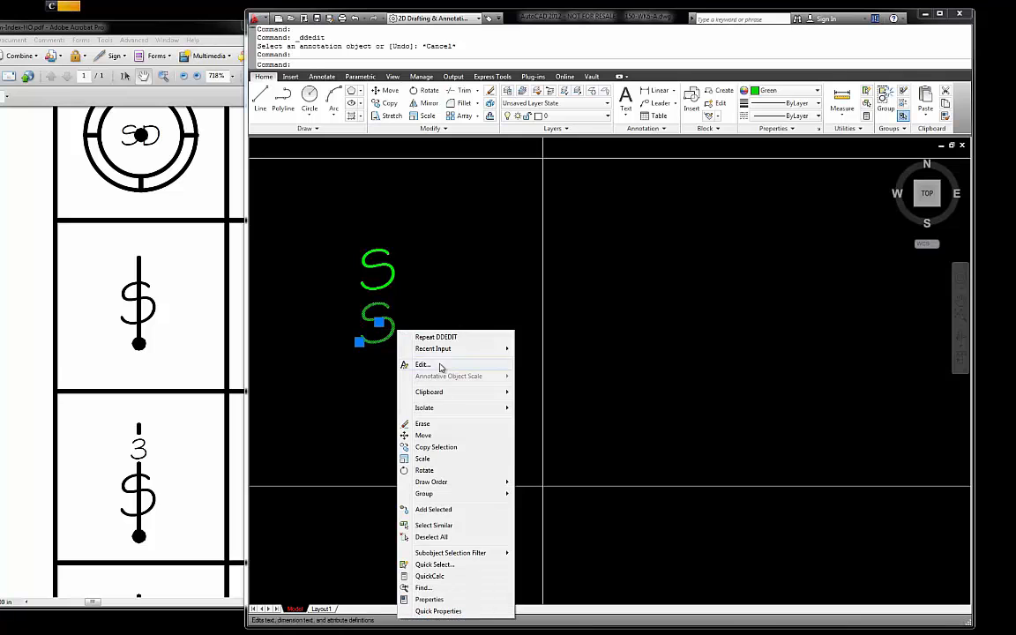
click(428, 459)
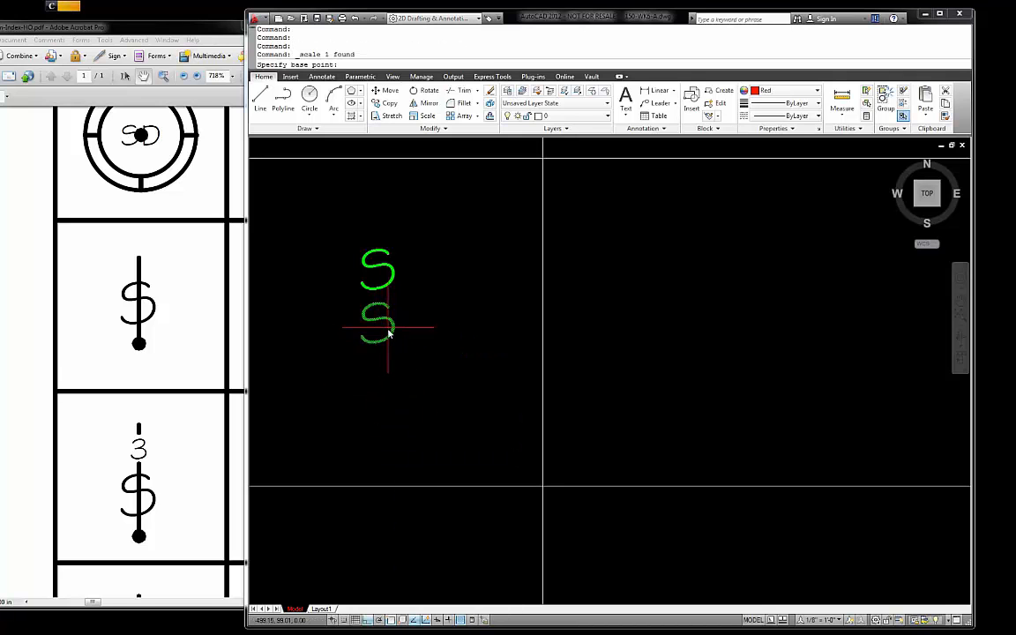
click(394, 344)
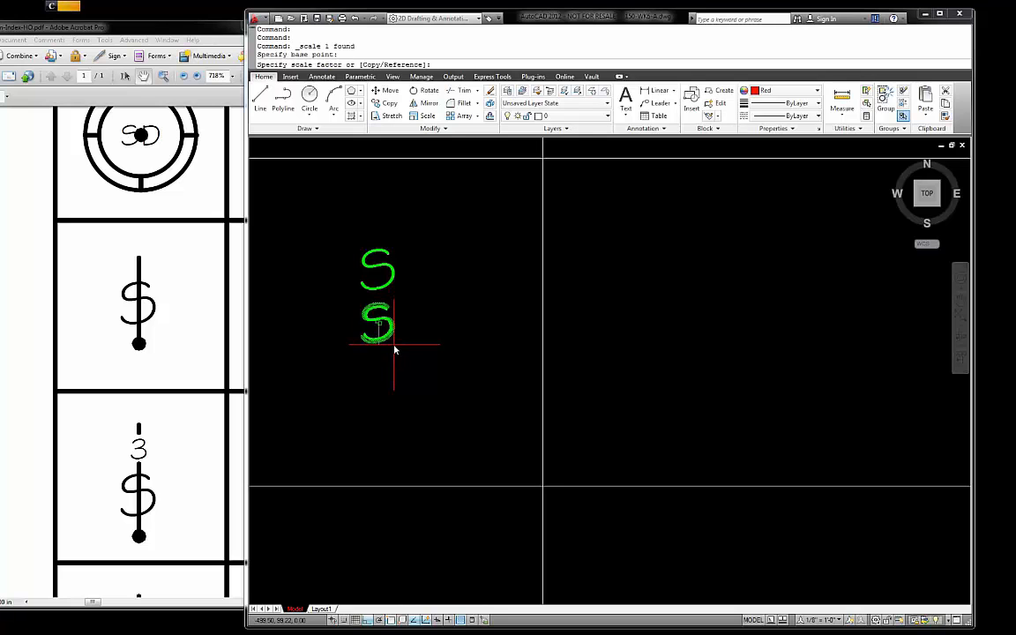
text(2)
key(Return)
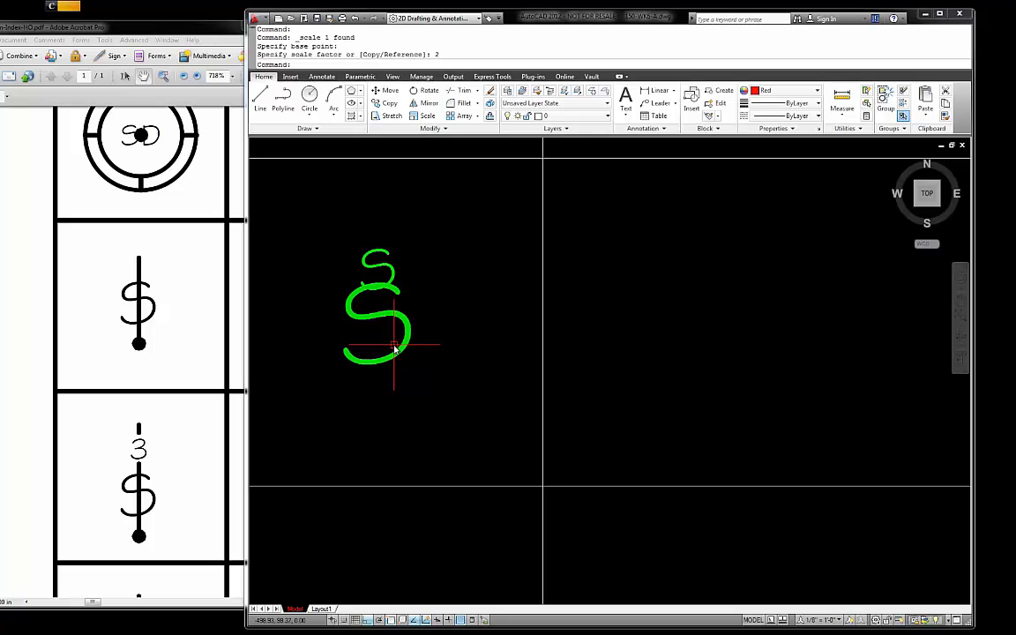
key(Escape)
Step: Move the enlarged S 1 unit straight down, away from the small S above it
scroll(444, 308, down, 2)
click(422, 324)
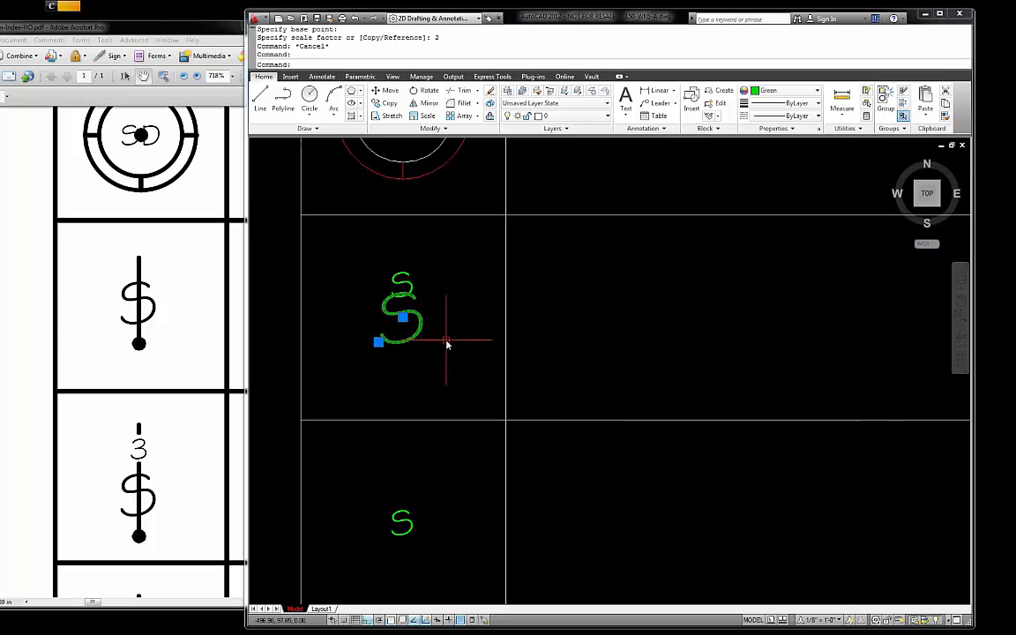
text(m)
key(Return)
click(456, 318)
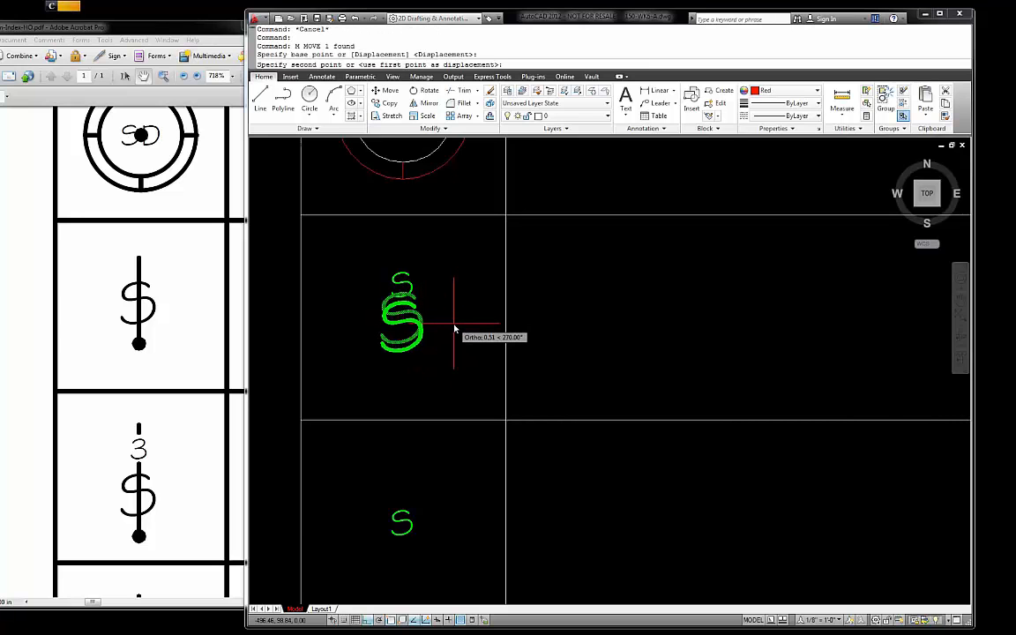
text(1)
key(Return)
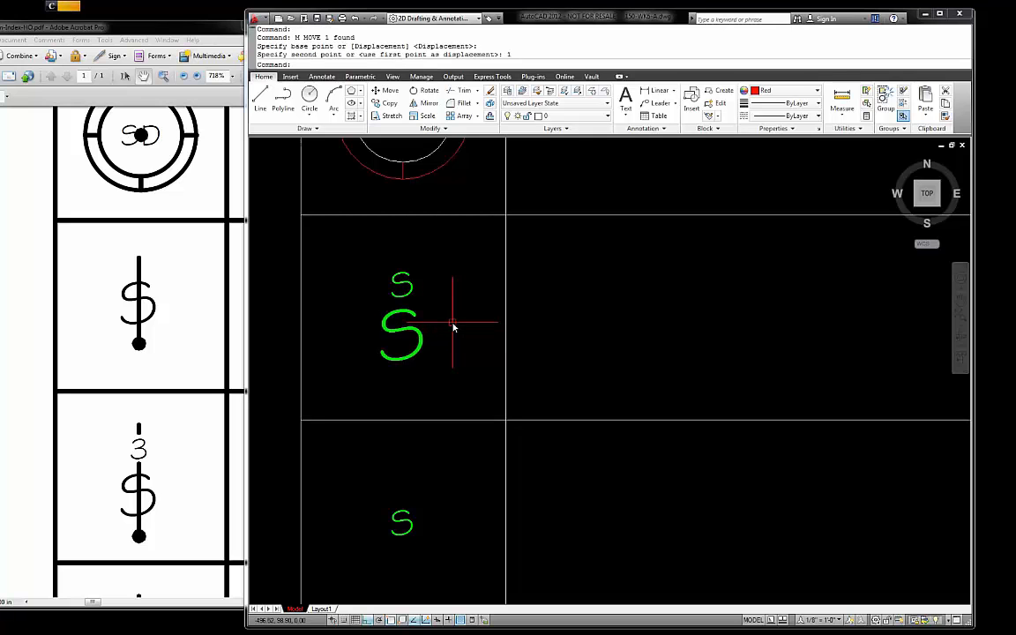
scroll(453, 319, down, 4)
scroll(424, 388, up, 2)
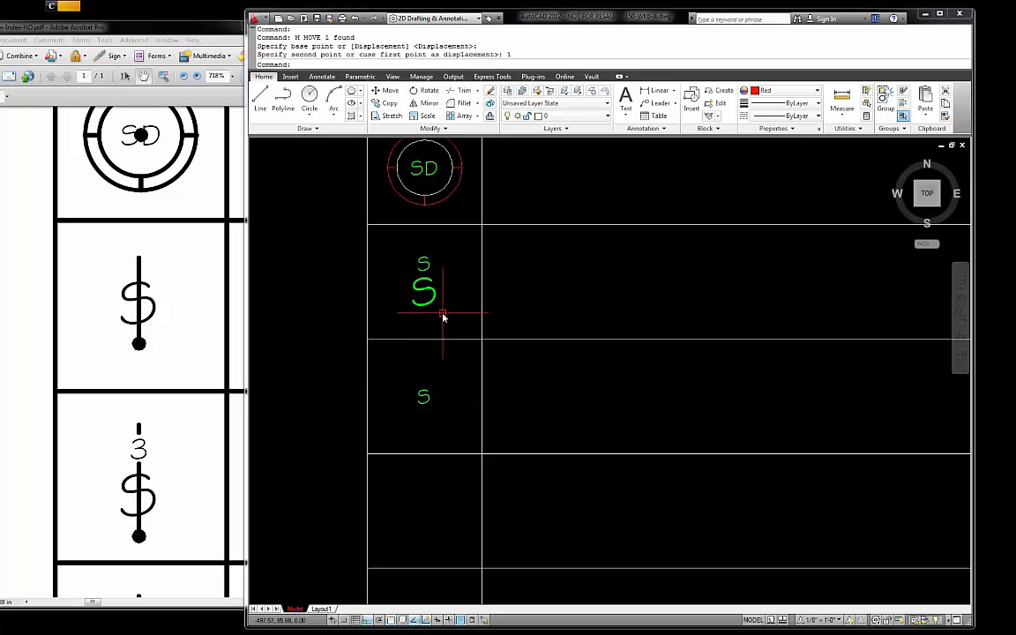
scroll(432, 274, up, 3)
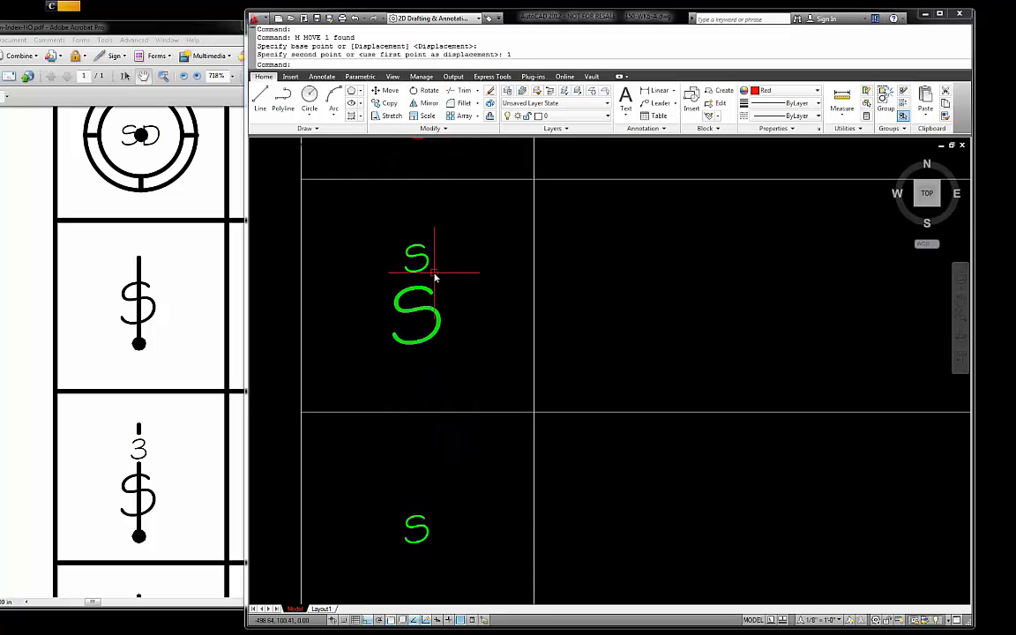
scroll(449, 301, down, 2)
scroll(449, 300, up, 2)
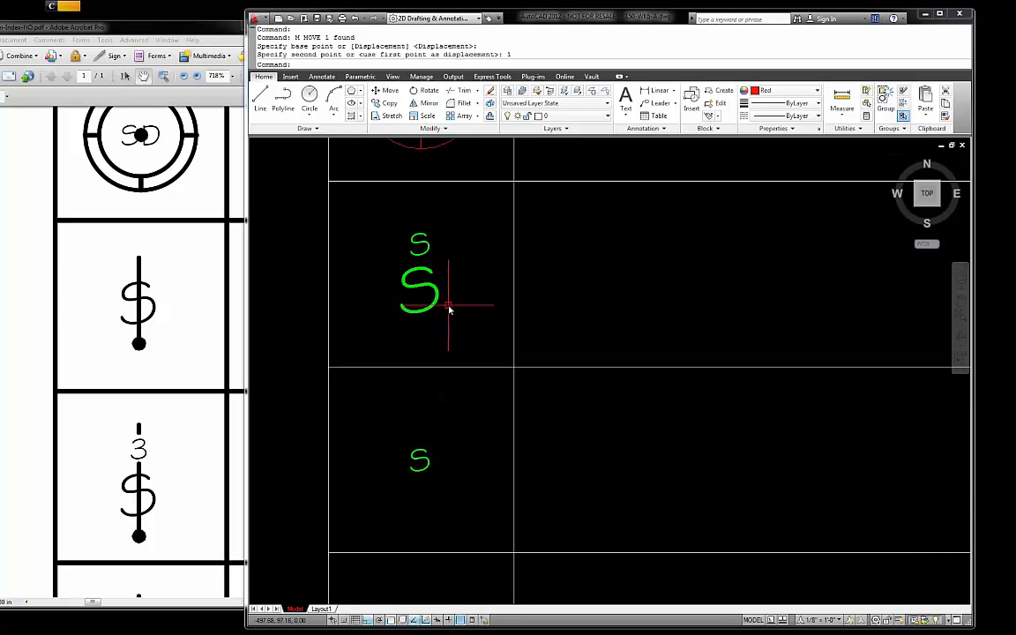
click(448, 300)
click(453, 302)
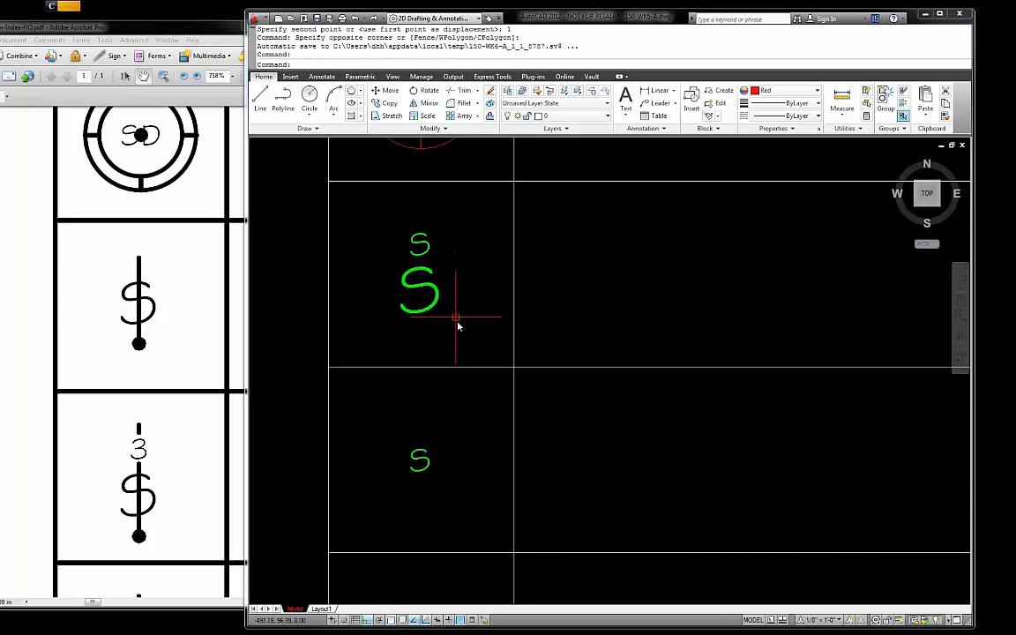
click(460, 325)
click(432, 285)
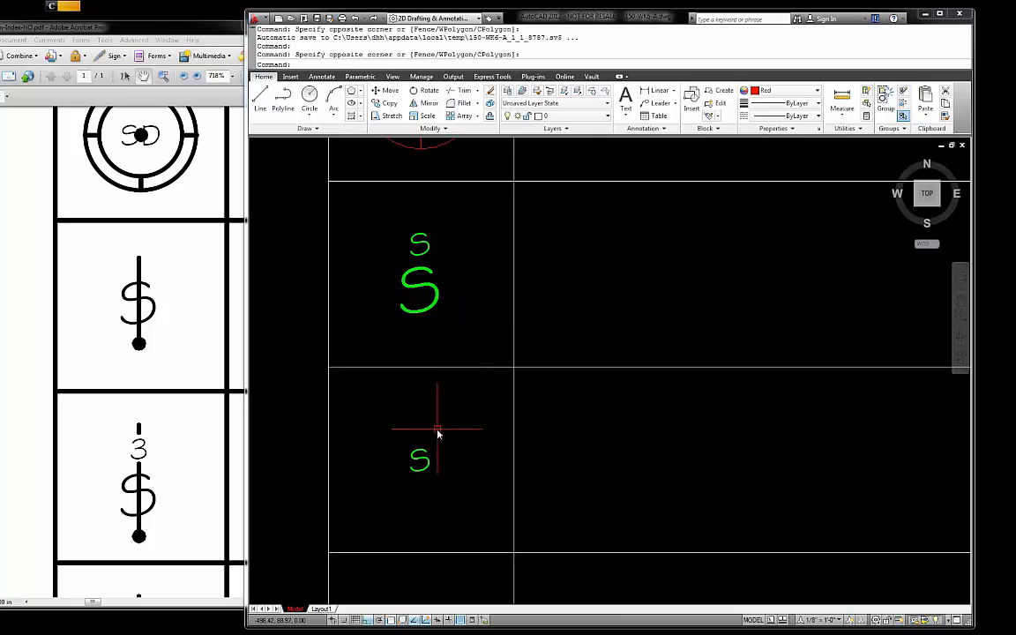
Step: Erase the lone S in the next row and move the small and large S pair down into that cell, using the lower-left cell corners
click(423, 454)
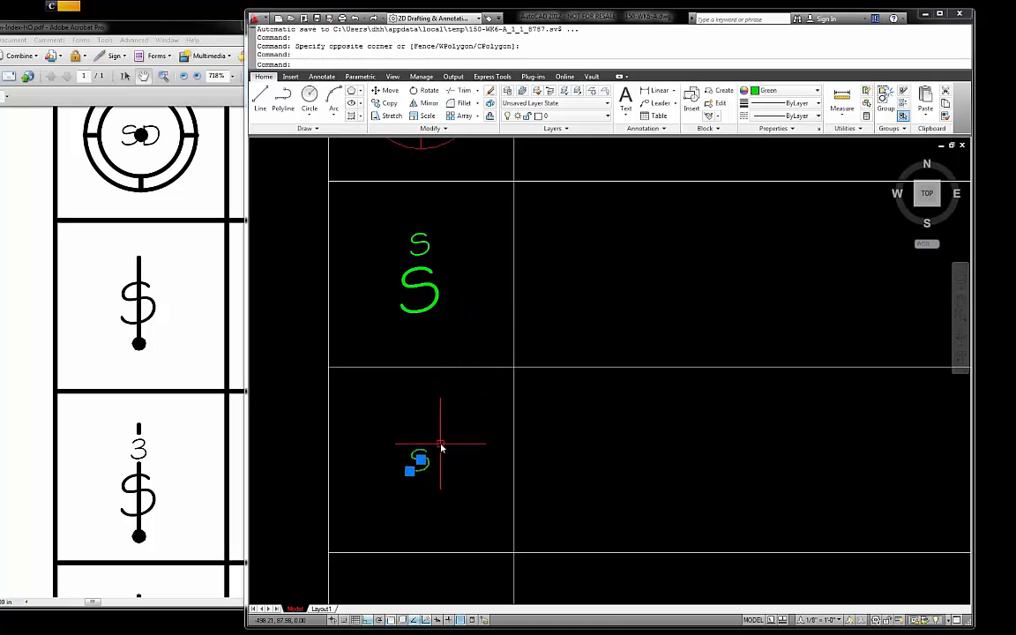
key(Delete)
click(443, 327)
click(385, 218)
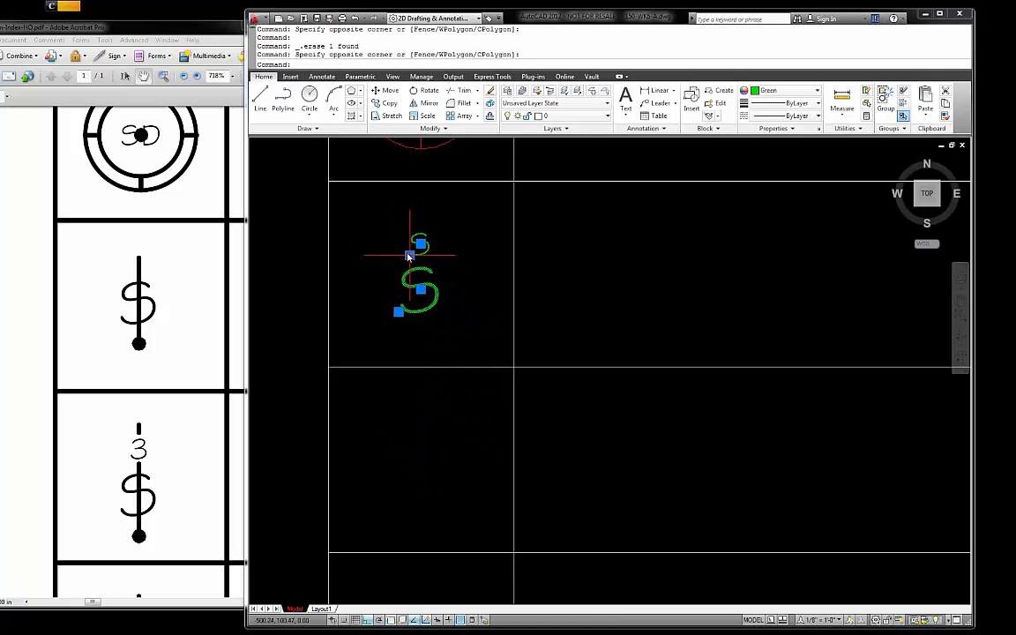
text(m)
key(Return)
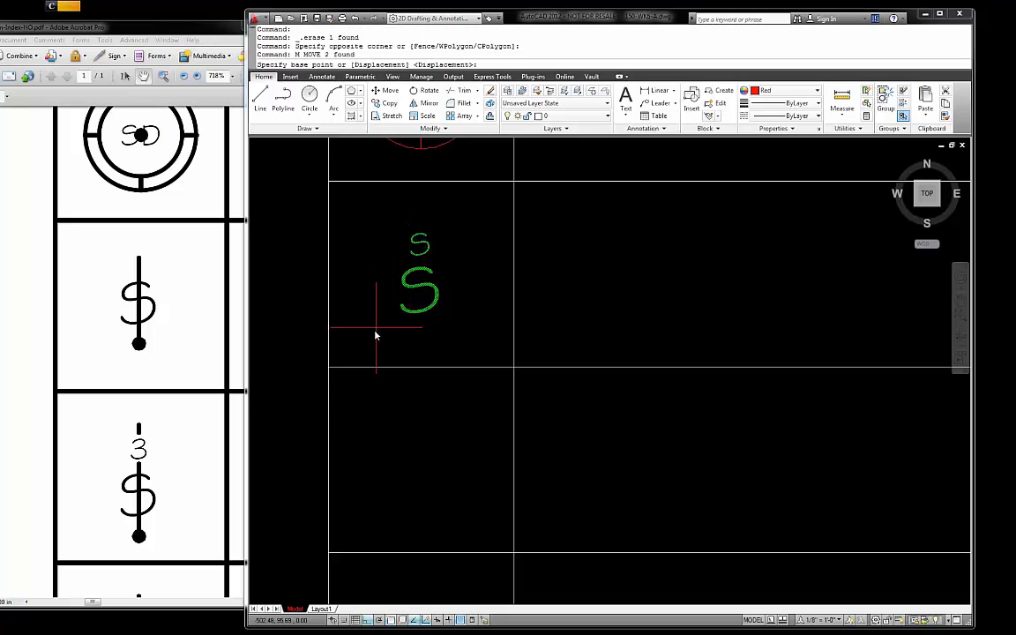
click(329, 369)
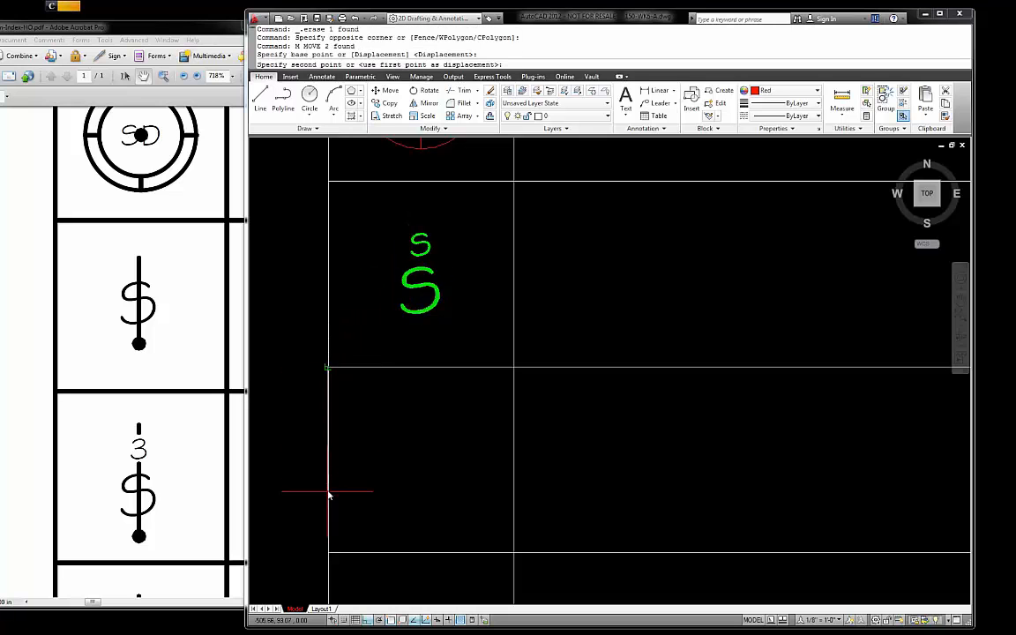
click(329, 552)
key(Escape)
Step: Copy only the large S one row up into the emptied cell, using the lower-left cell corners as reference points
click(432, 480)
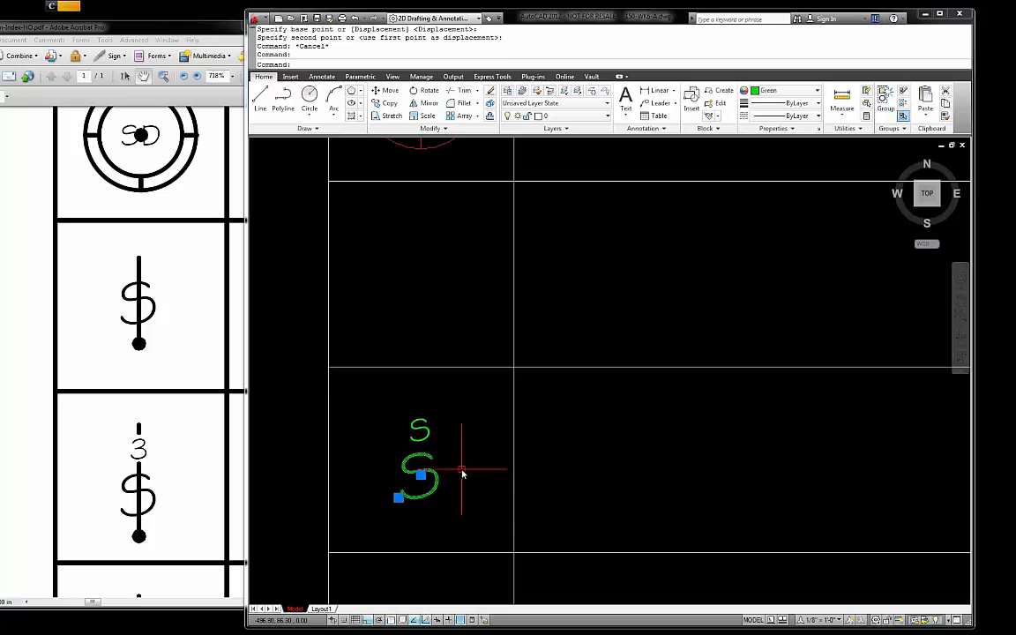
key(Return)
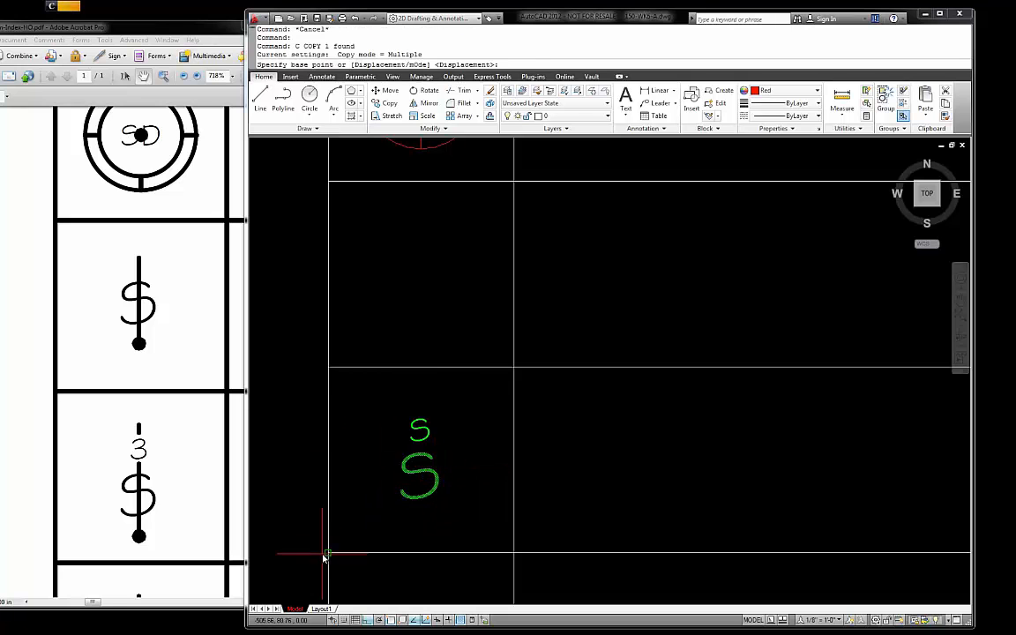
click(329, 552)
click(329, 369)
key(Escape)
Step: Try to reposition the copied large S by its centre with the From snap, picking the cell's lower-right corner intersection
click(431, 290)
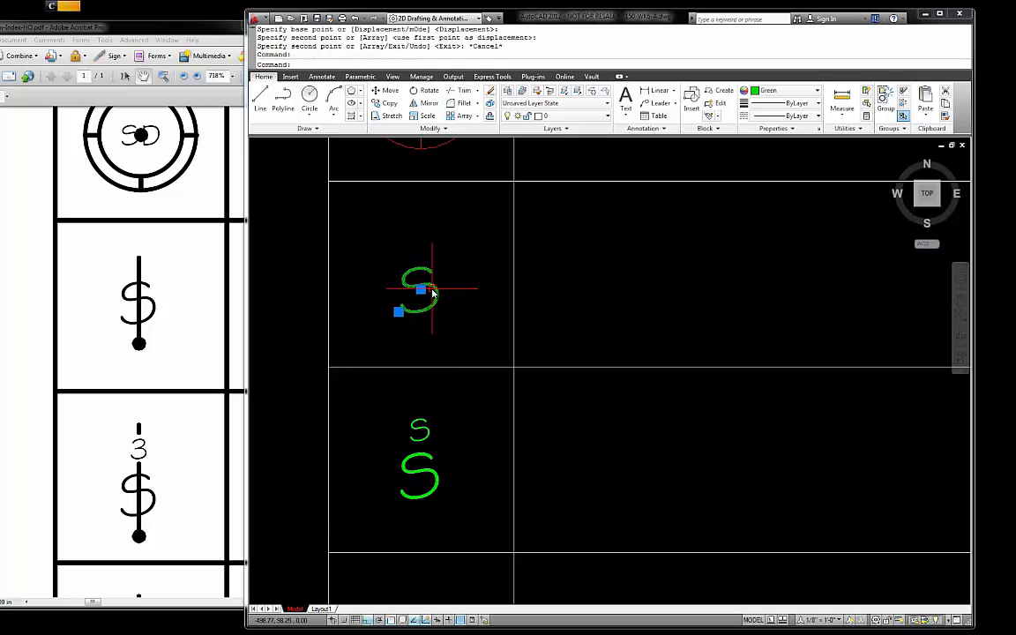
key(Return)
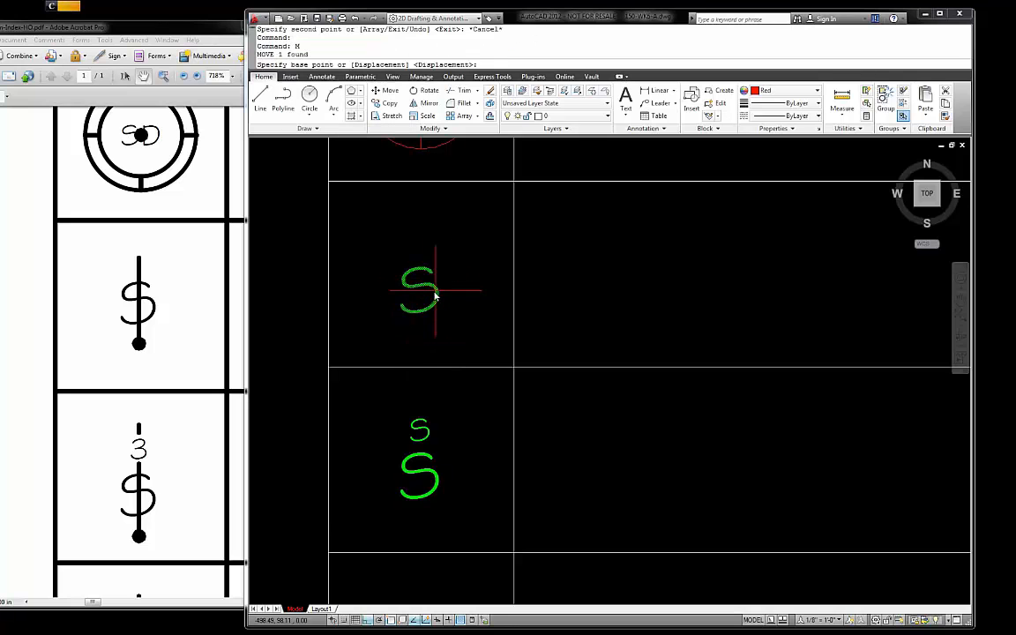
click(446, 300)
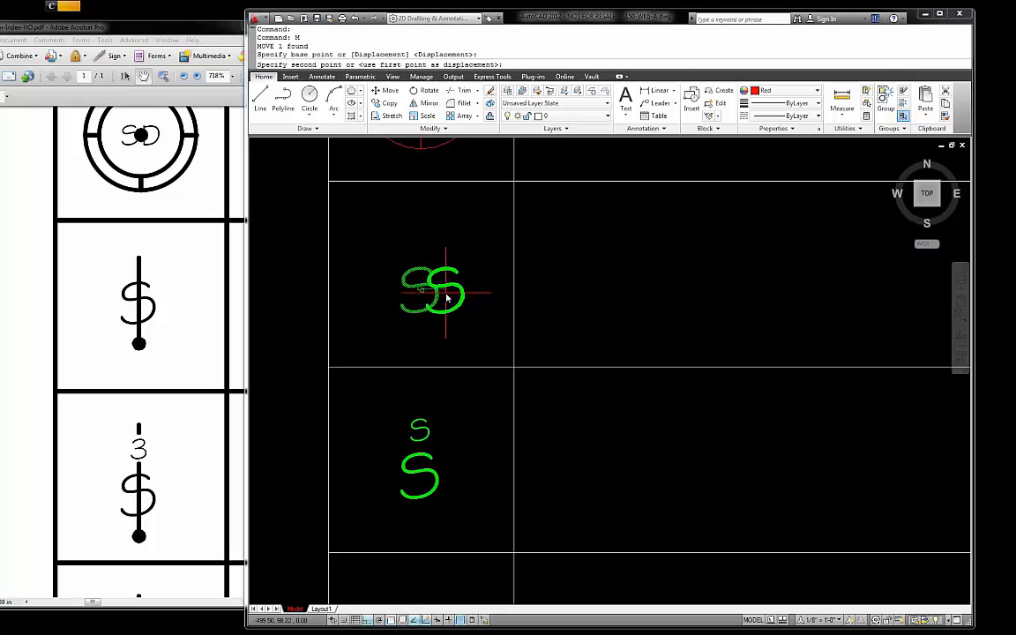
shift+right_click(453, 269)
click(476, 288)
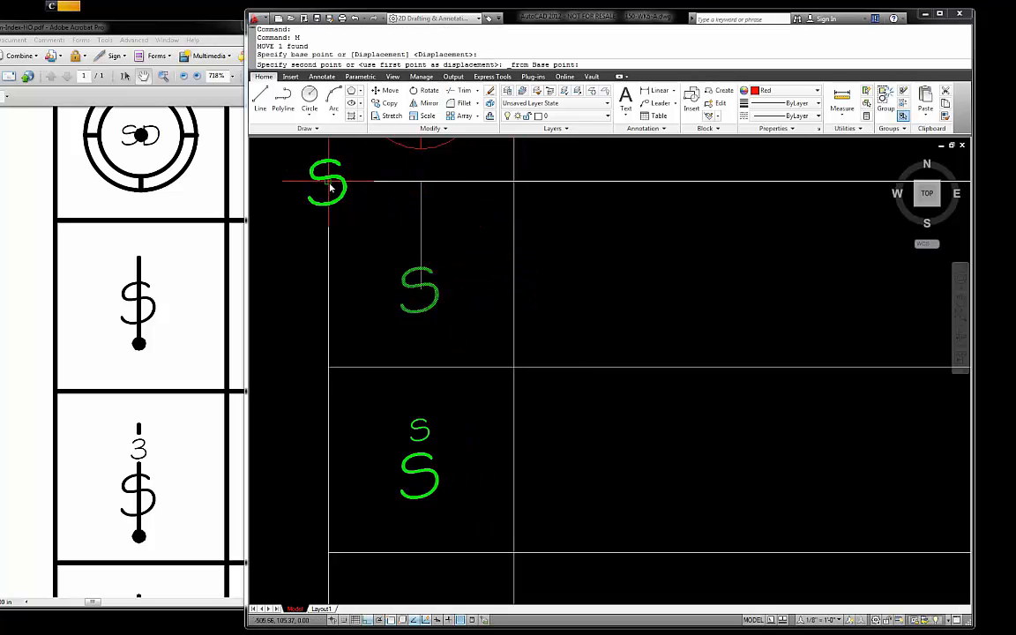
click(417, 280)
shift+right_click(496, 351)
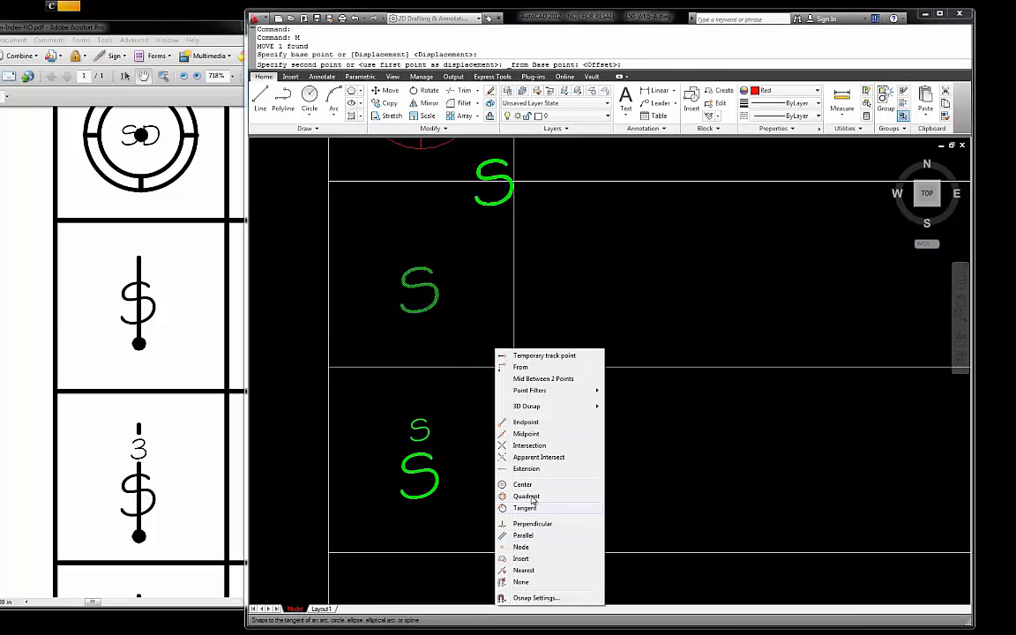
click(541, 448)
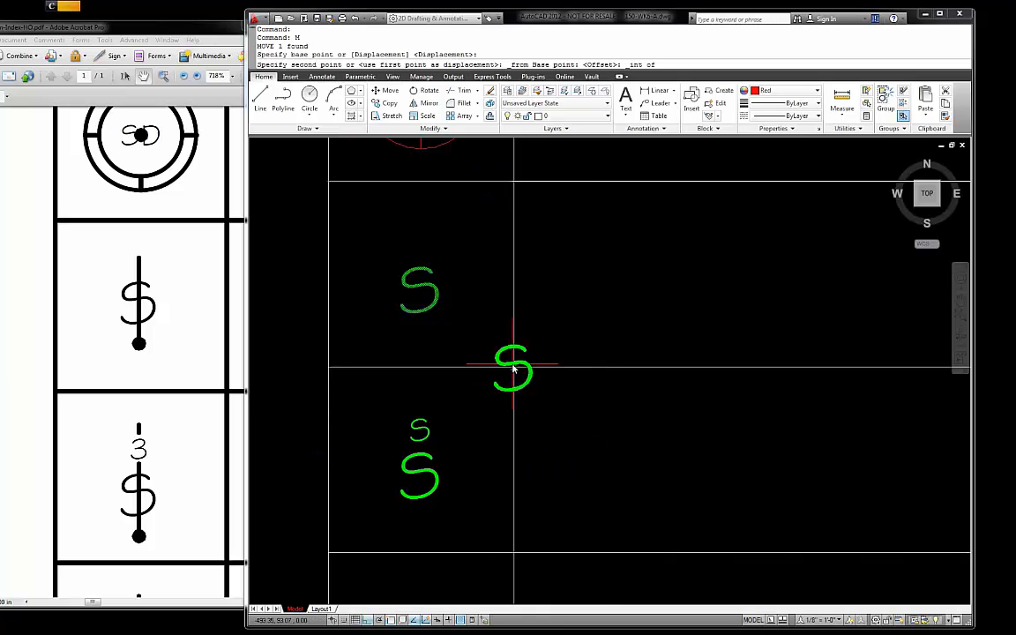
click(514, 367)
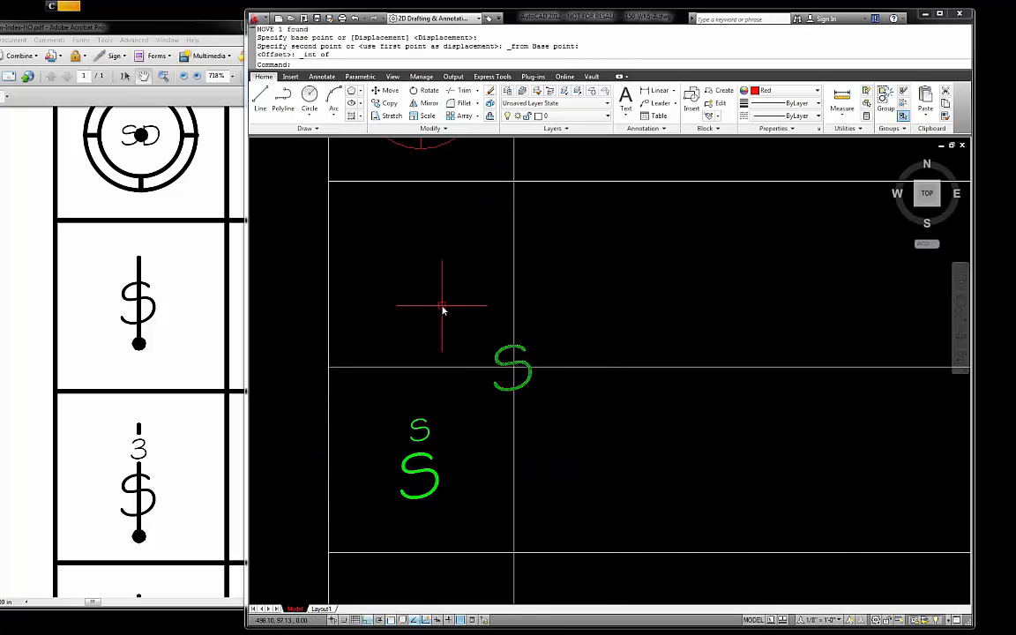
Step: Move the large S by its centre to the midpoint between the cell's lower-right and upper-left corners
click(527, 354)
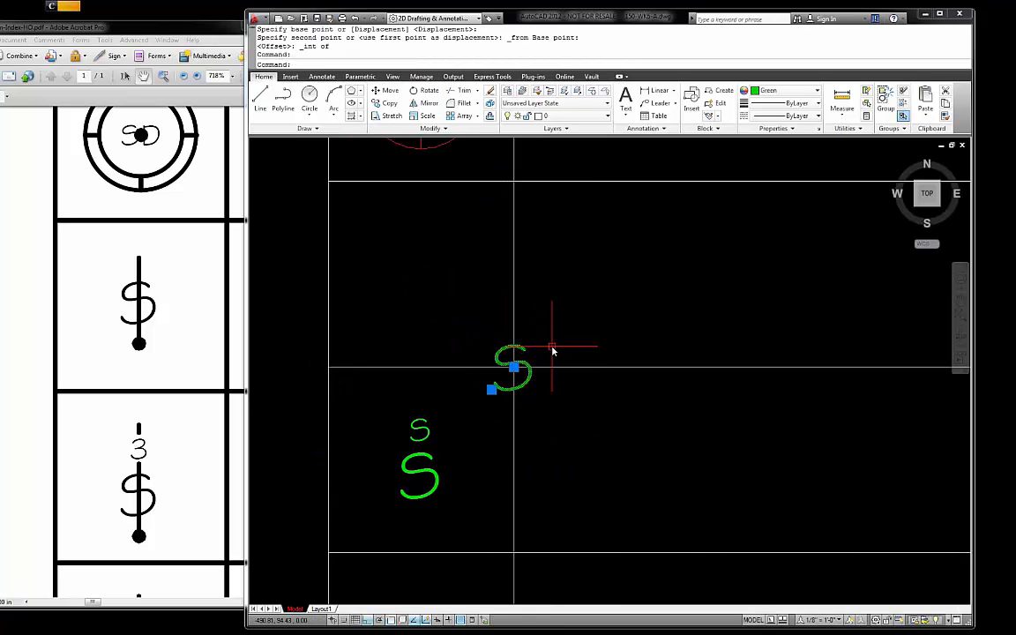
key(Return)
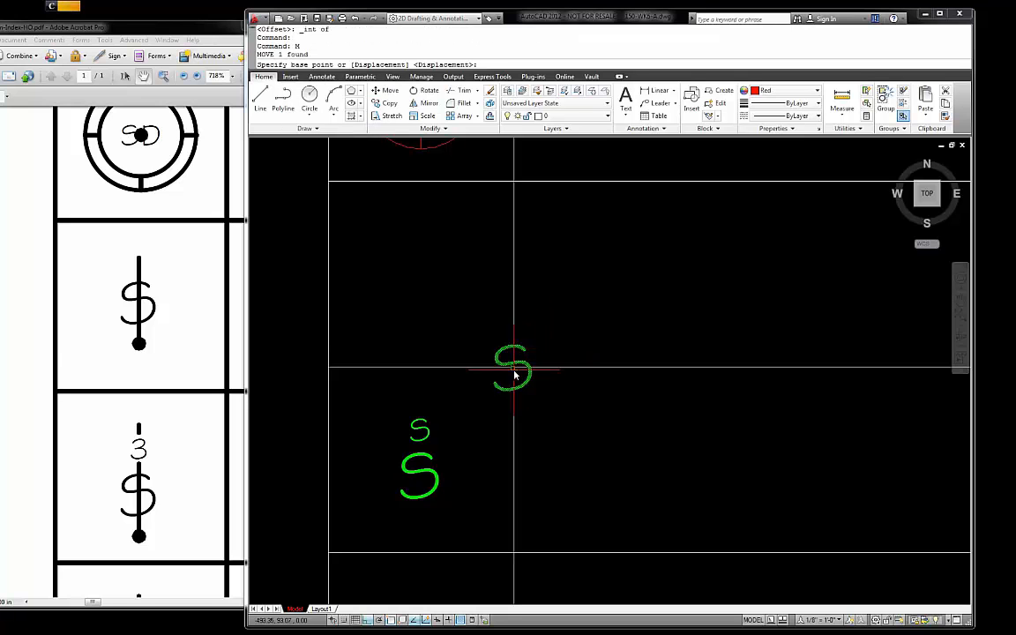
click(516, 369)
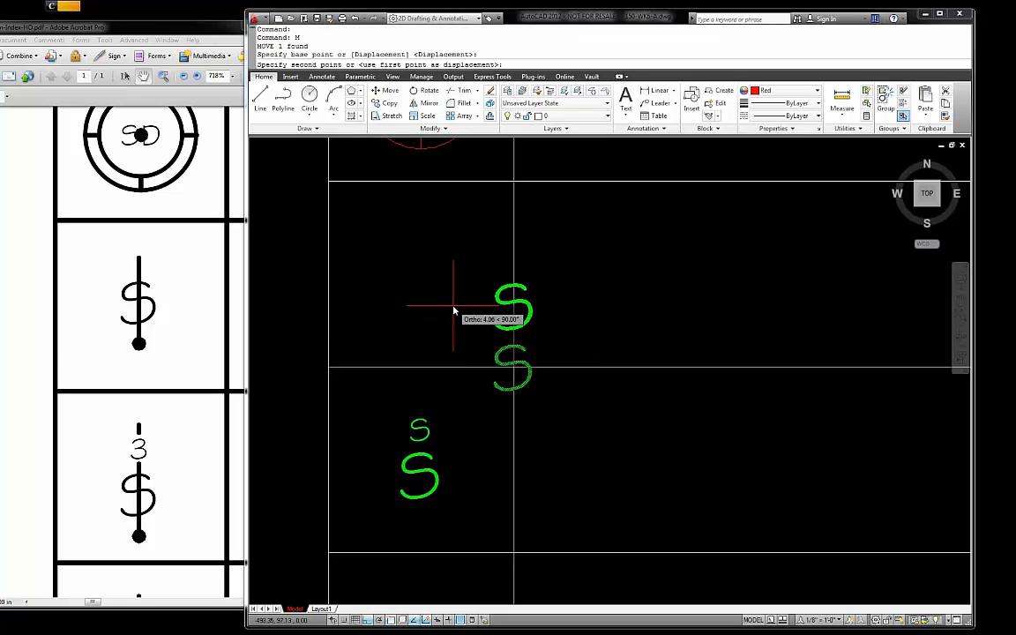
shift+right_click(453, 310)
click(480, 336)
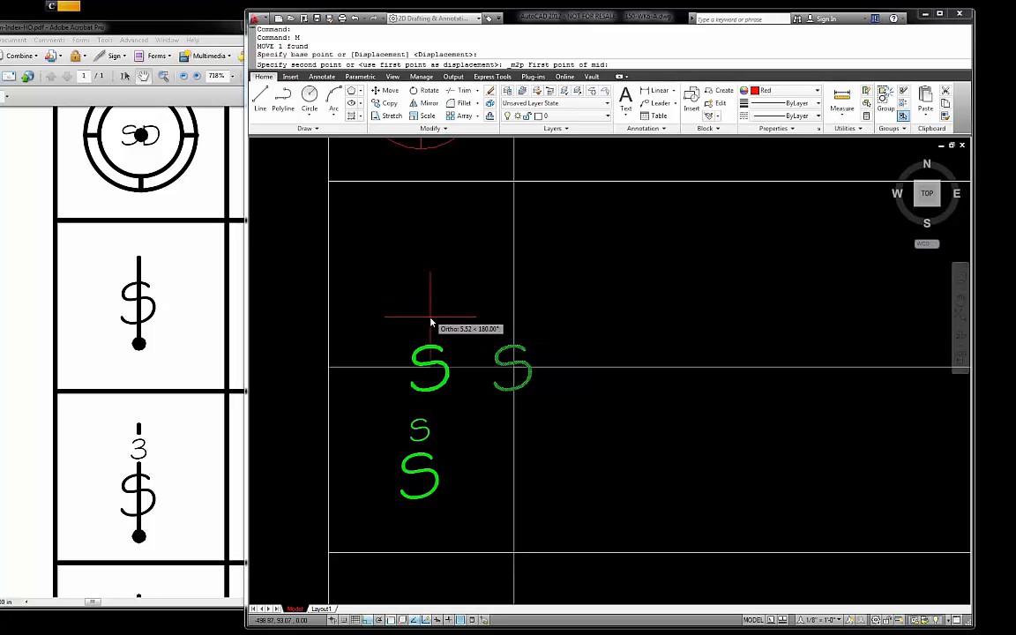
click(497, 363)
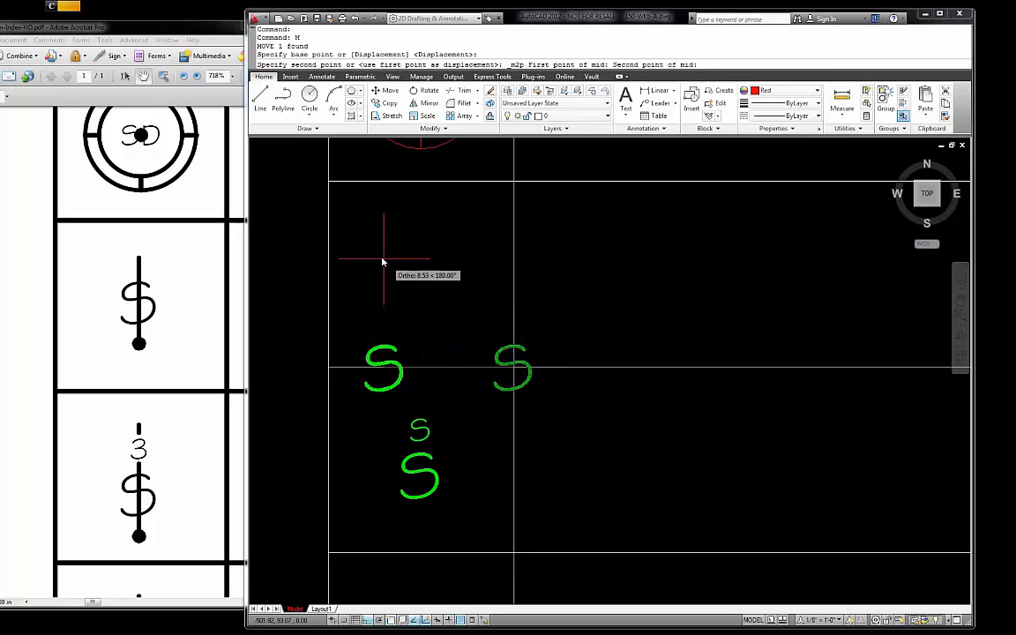
click(335, 185)
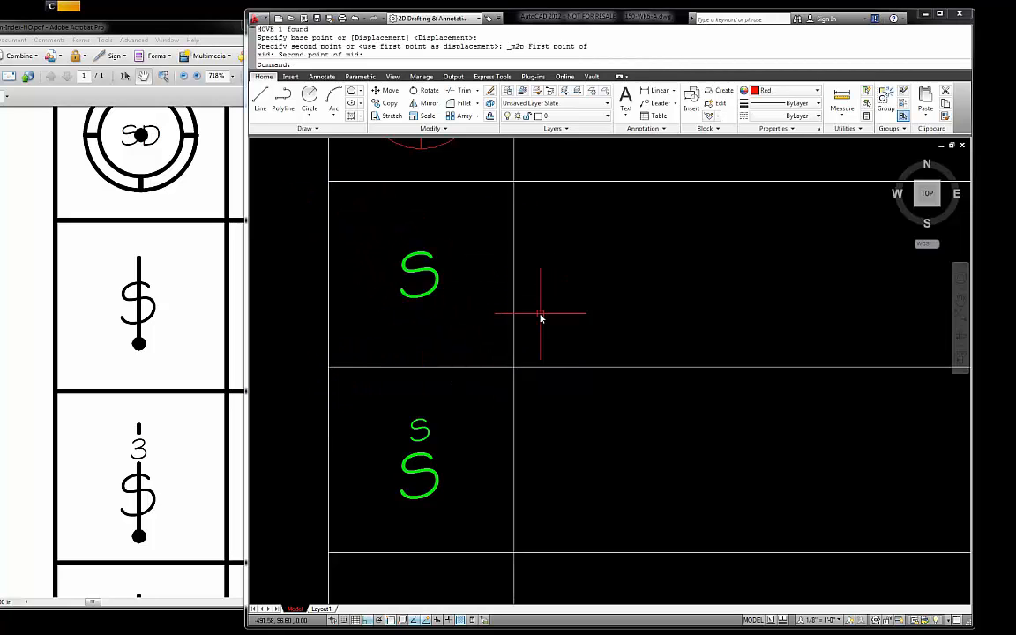
scroll(420, 255, down, 3)
scroll(437, 290, up, 2)
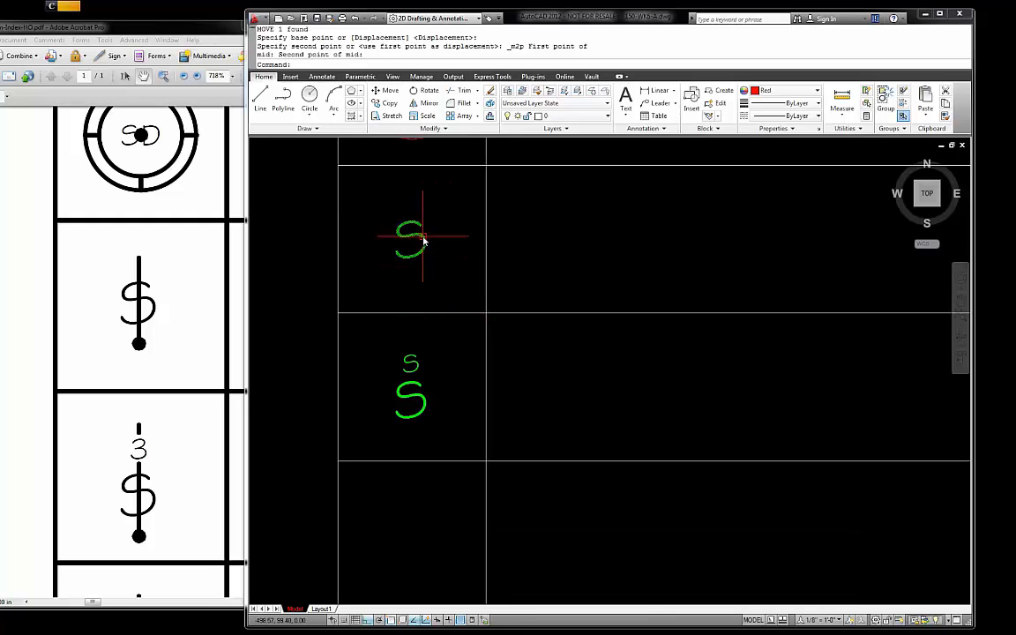
Step: Copy the red vertical line of the crossed single-circle symbol into both S cells, using the lower-left cell corners as reference points
scroll(404, 251, down, 1)
scroll(415, 229, up, 2)
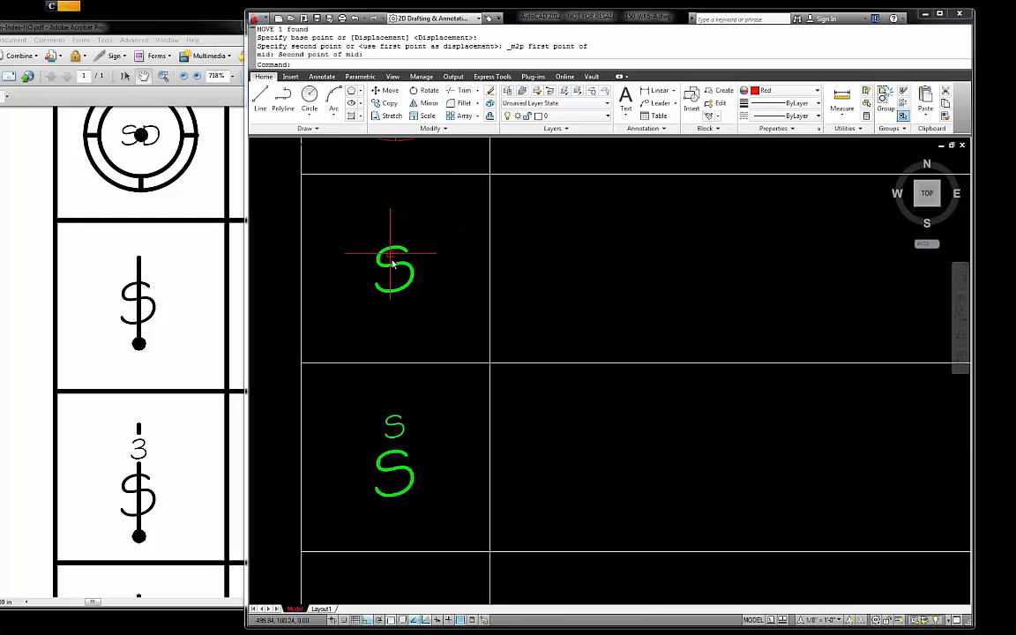
scroll(394, 255, down, 6)
scroll(397, 209, up, 6)
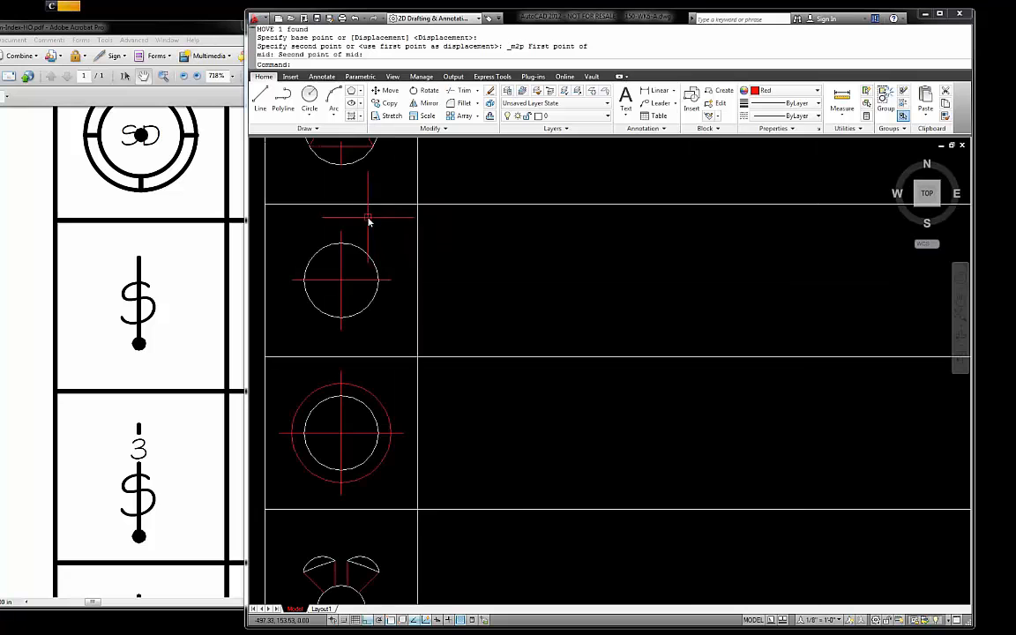
scroll(347, 262, down, 4)
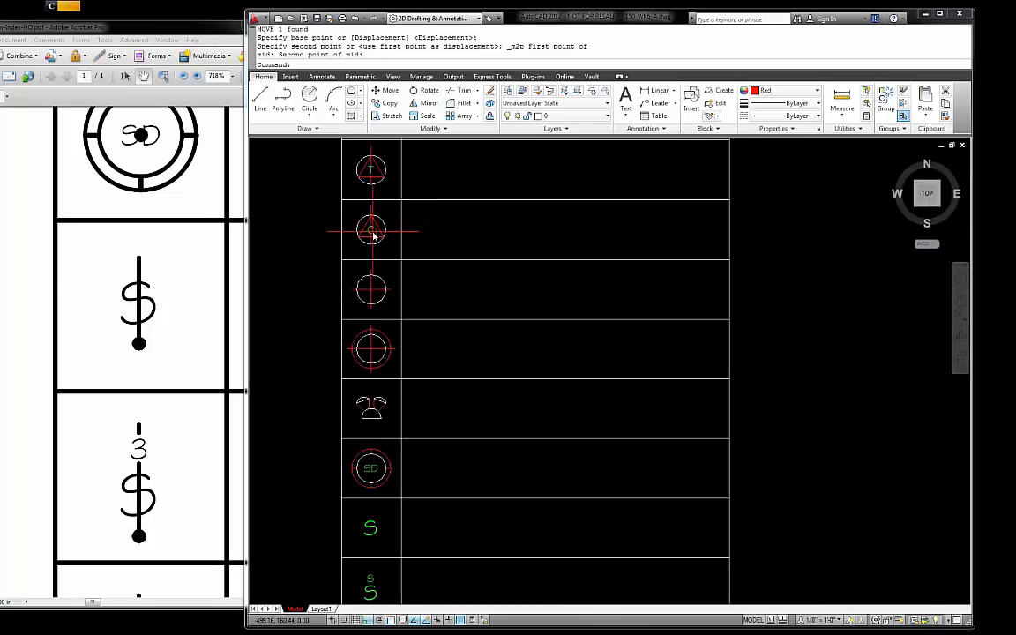
scroll(367, 227, up, 3)
click(365, 274)
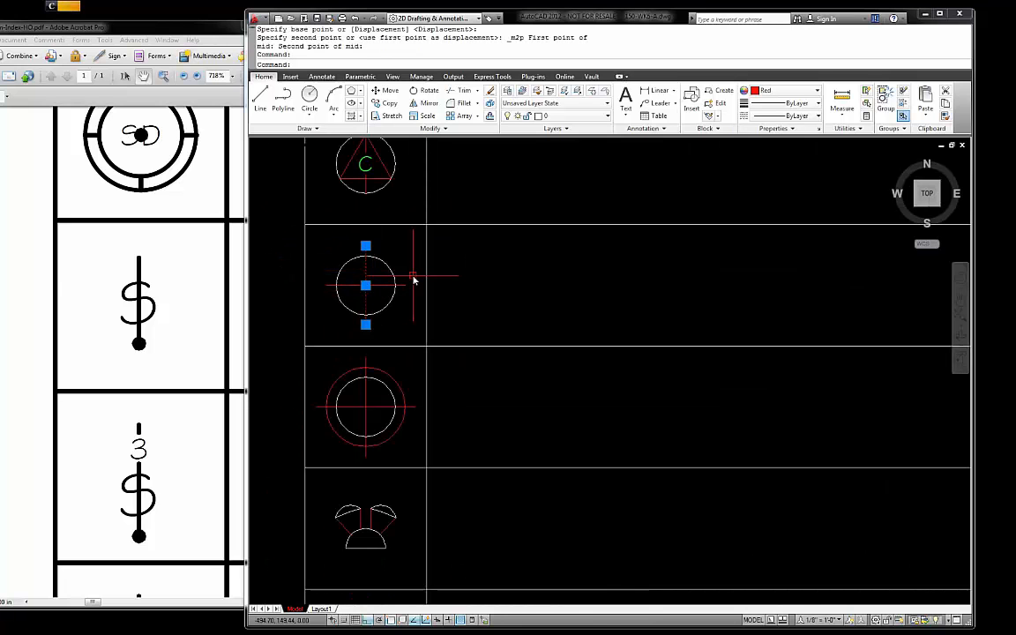
text(co)
key(Return)
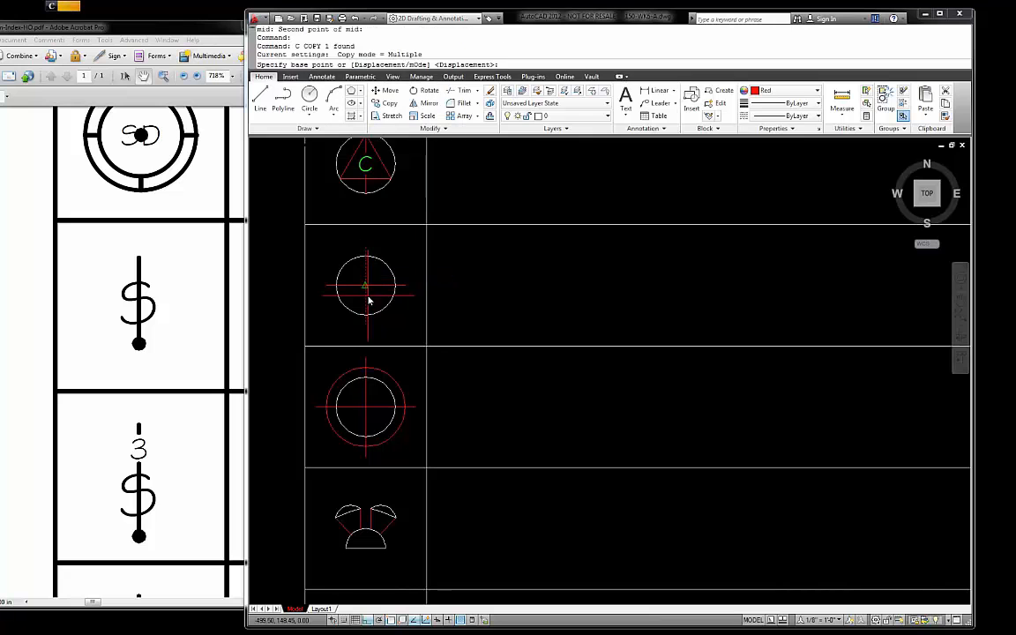
click(301, 351)
scroll(397, 261, down, 4)
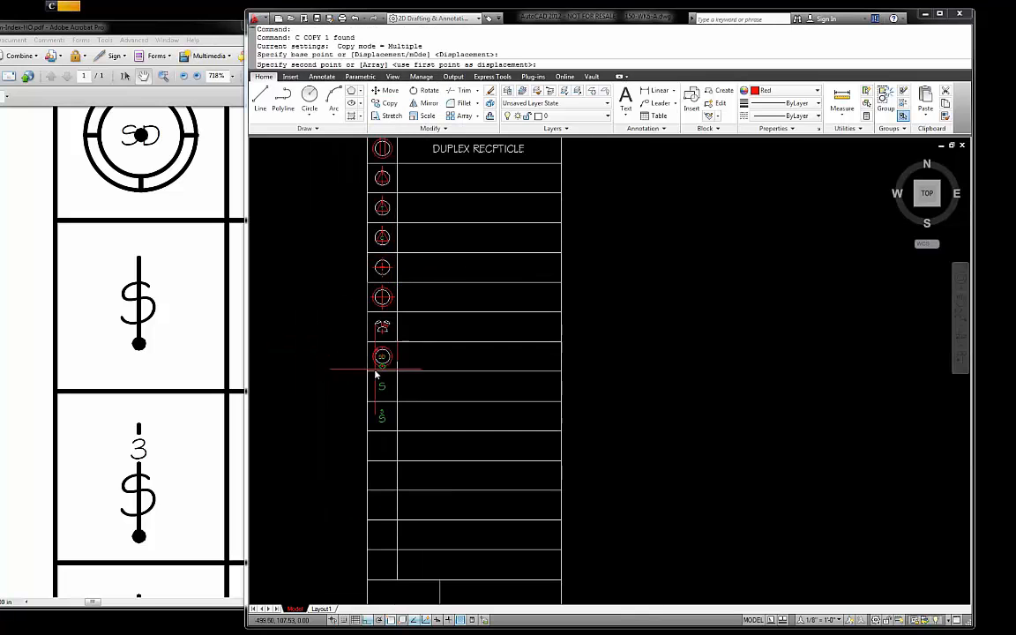
scroll(374, 377, up, 5)
click(365, 450)
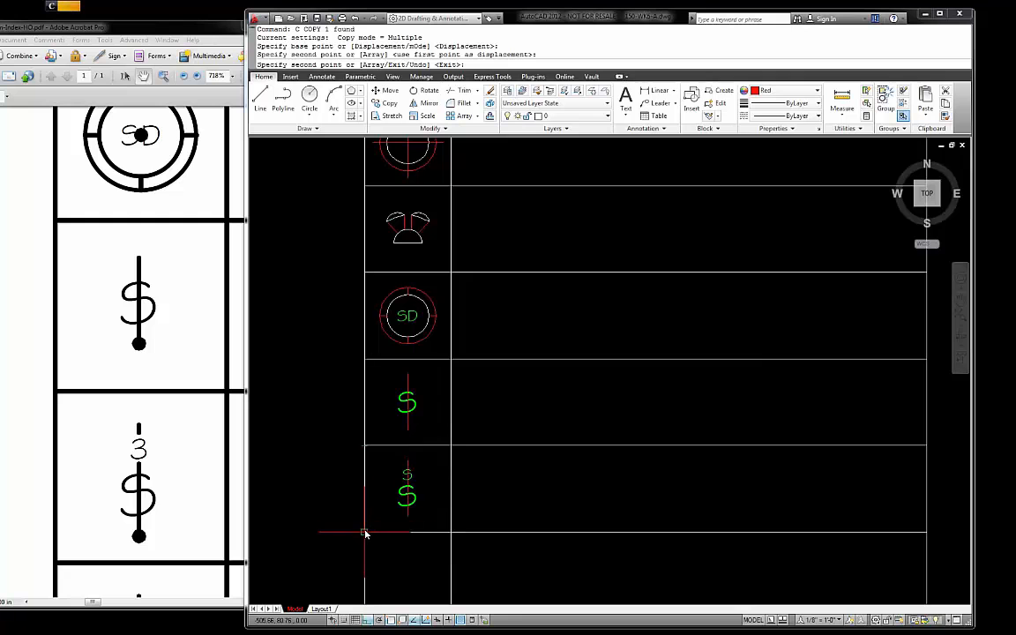
click(365, 534)
key(Escape)
Step: Change the small S above the large S in the lower switch cell to 3
scroll(428, 455, up, 5)
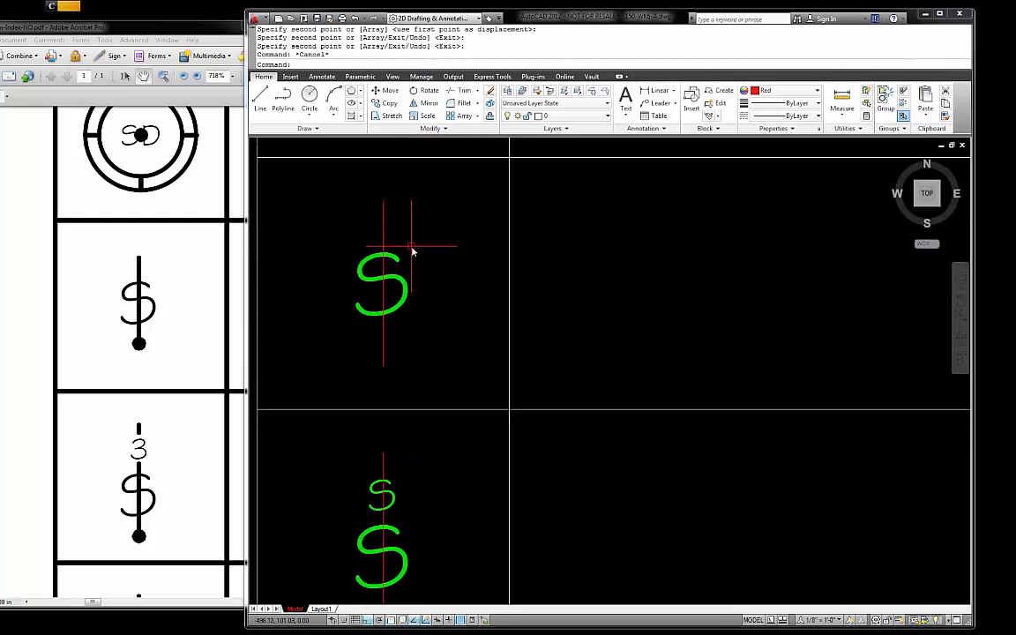
scroll(416, 250, down, 5)
scroll(394, 373, up, 3)
scroll(395, 371, up, 3)
scroll(411, 291, up, 3)
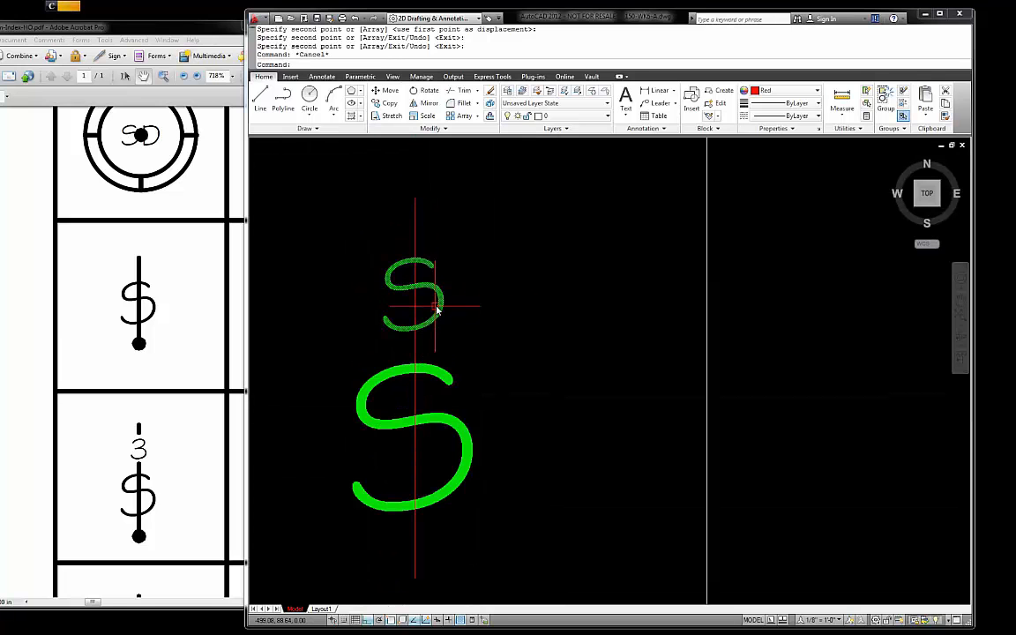
double_click(437, 308)
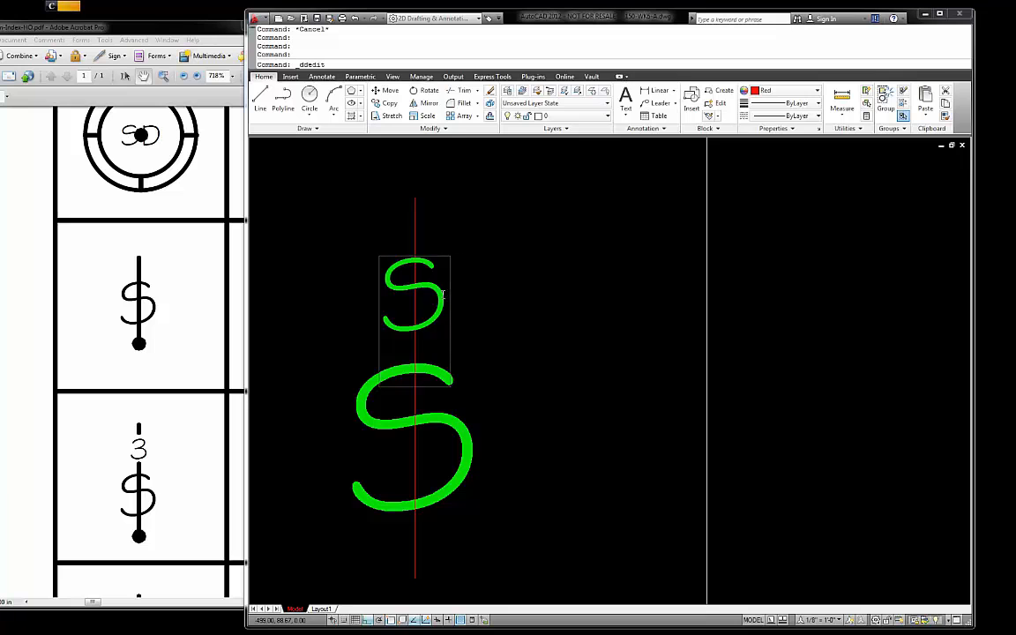
drag(443, 295, 392, 297)
text(3)
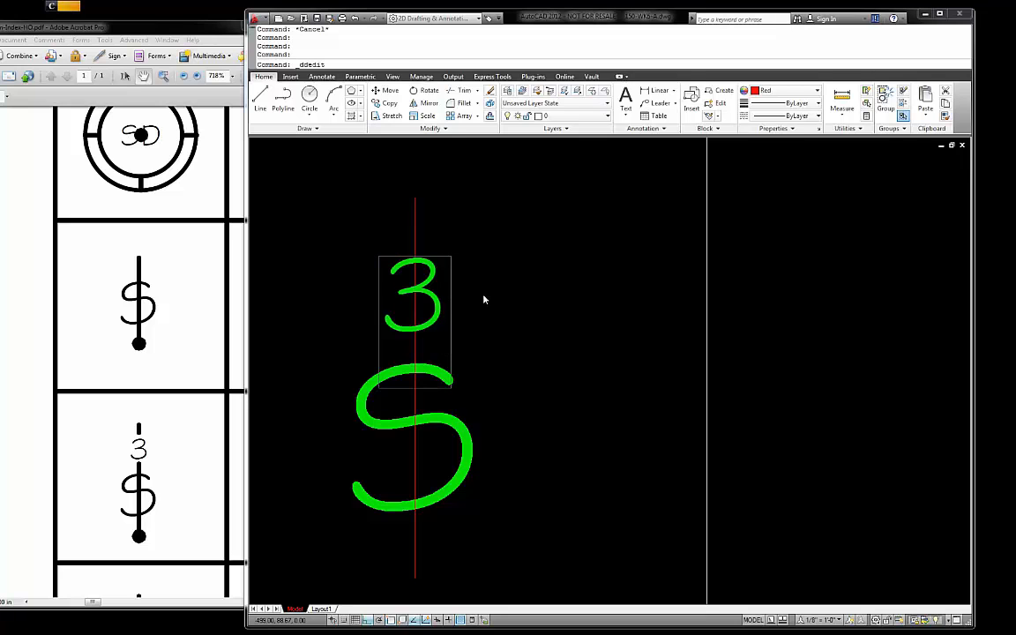
key(Return)
key(Escape)
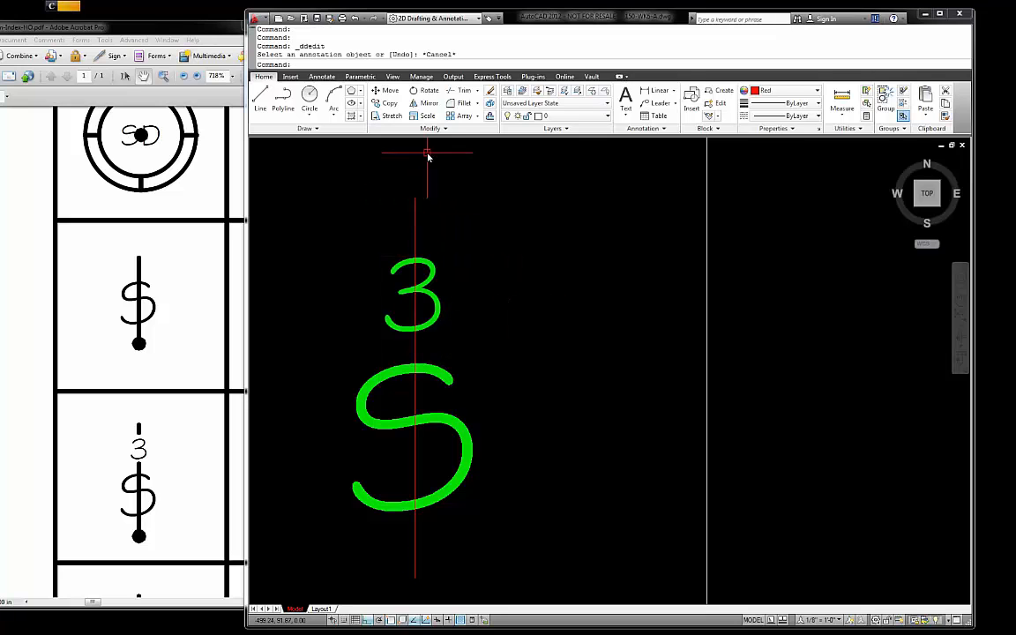
Step: Trim the red vertical line where it crosses the 3 and in the gap just below it, with all objects as cutting edges
click(464, 91)
click(415, 275)
key(Return)
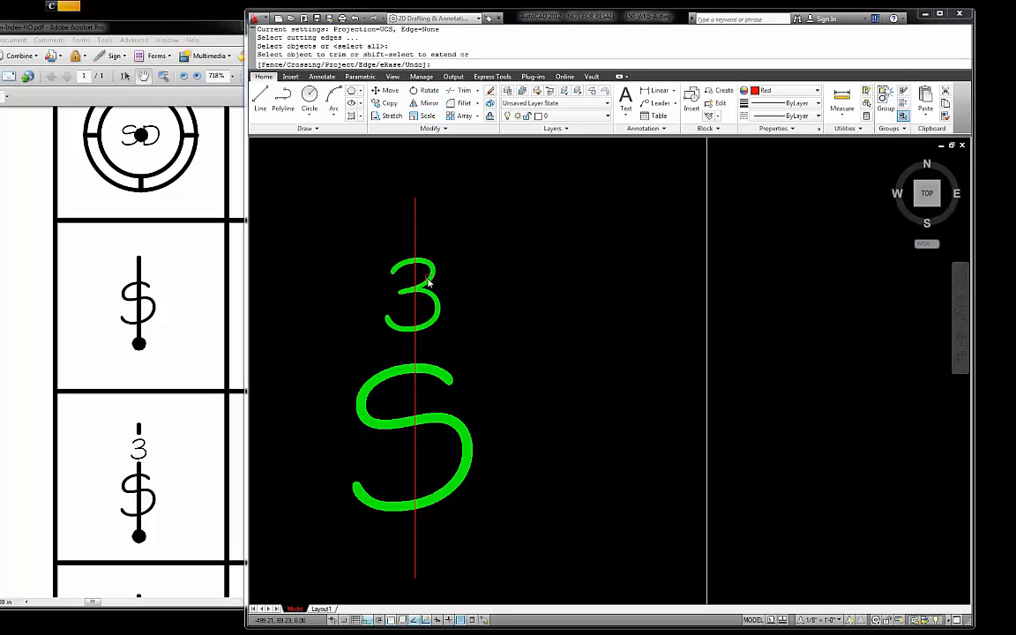
click(417, 278)
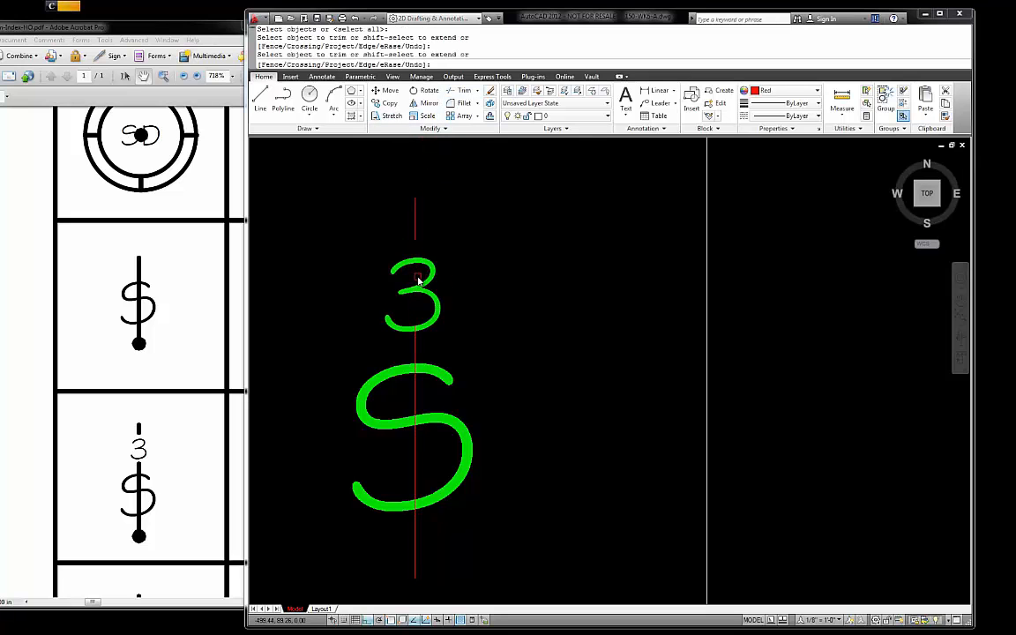
scroll(412, 334, up, 4)
click(405, 330)
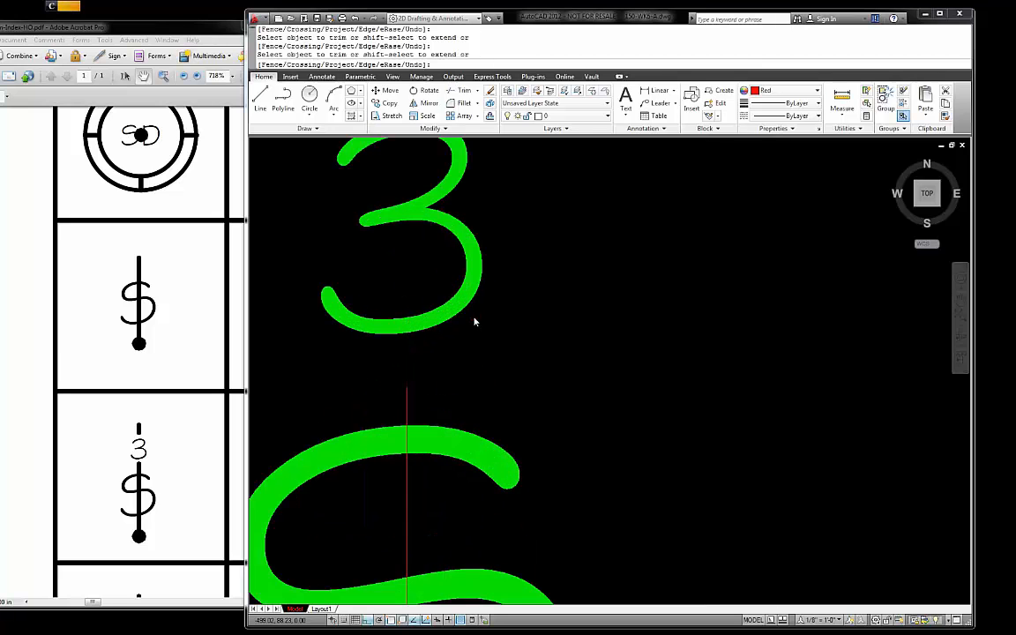
scroll(474, 322, down, 5)
key(Escape)
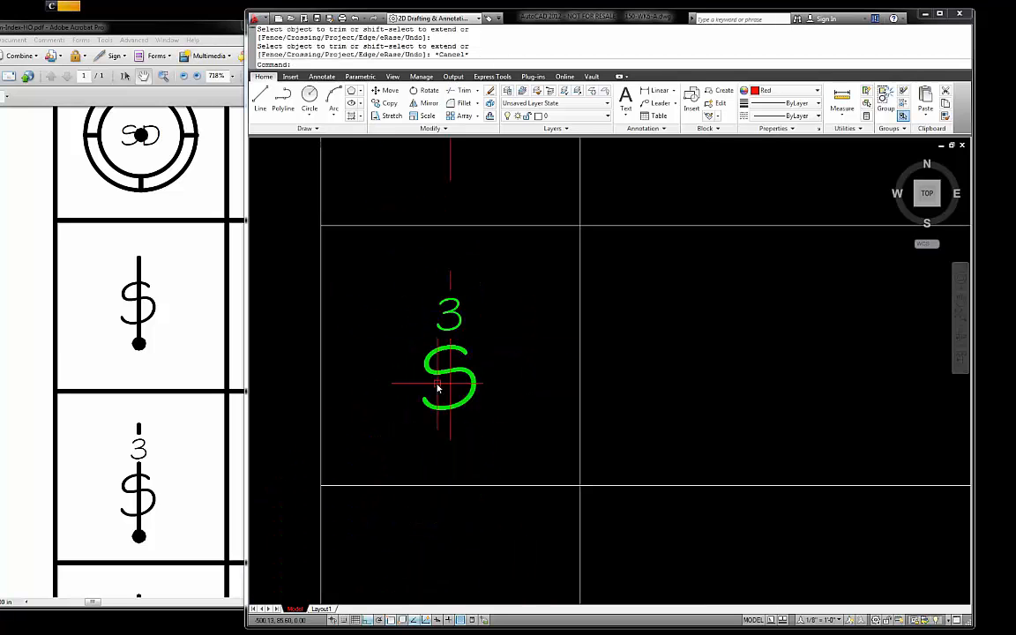
Step: Check the next switch symbols in the Acrobat PDF, and copy the complete 3 switch symbol into the two cells below it by lower-left cell corners
scroll(472, 307, down, 4)
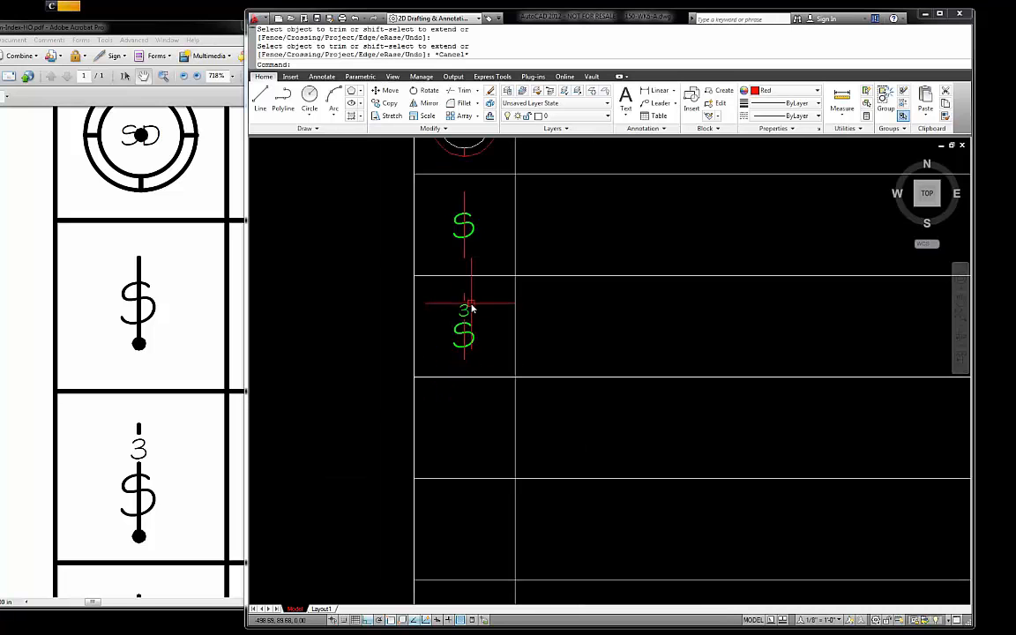
click(203, 378)
scroll(211, 368, down, 5)
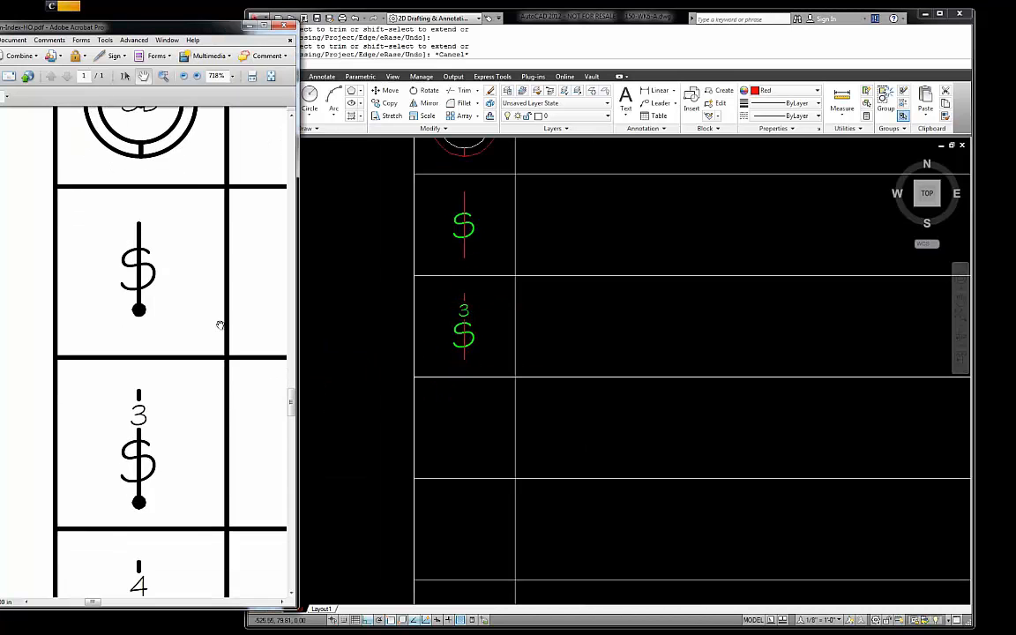
scroll(220, 339, down, 4)
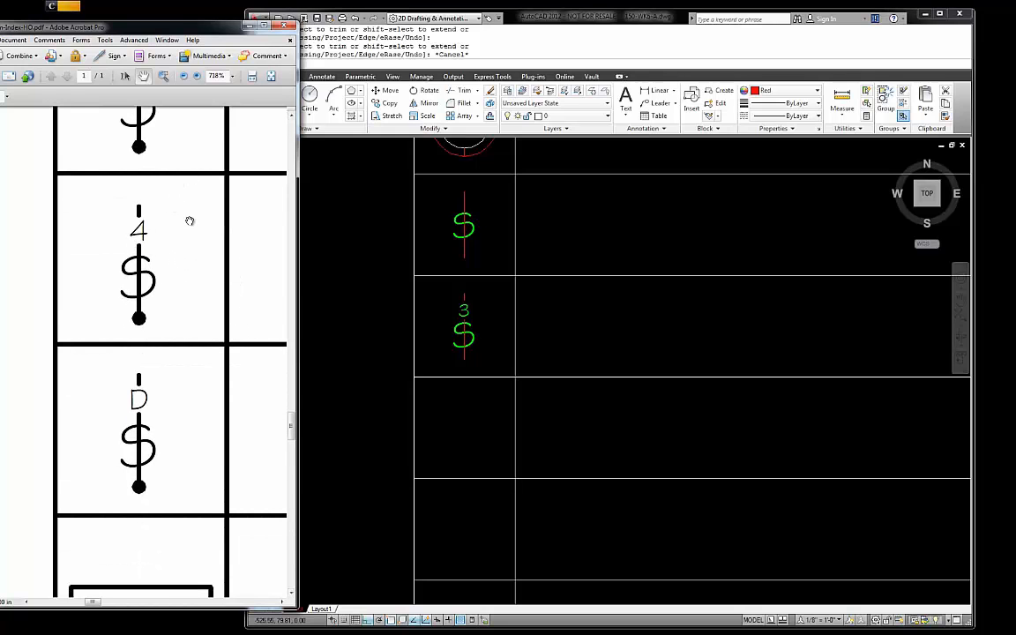
click(402, 334)
click(486, 356)
click(447, 296)
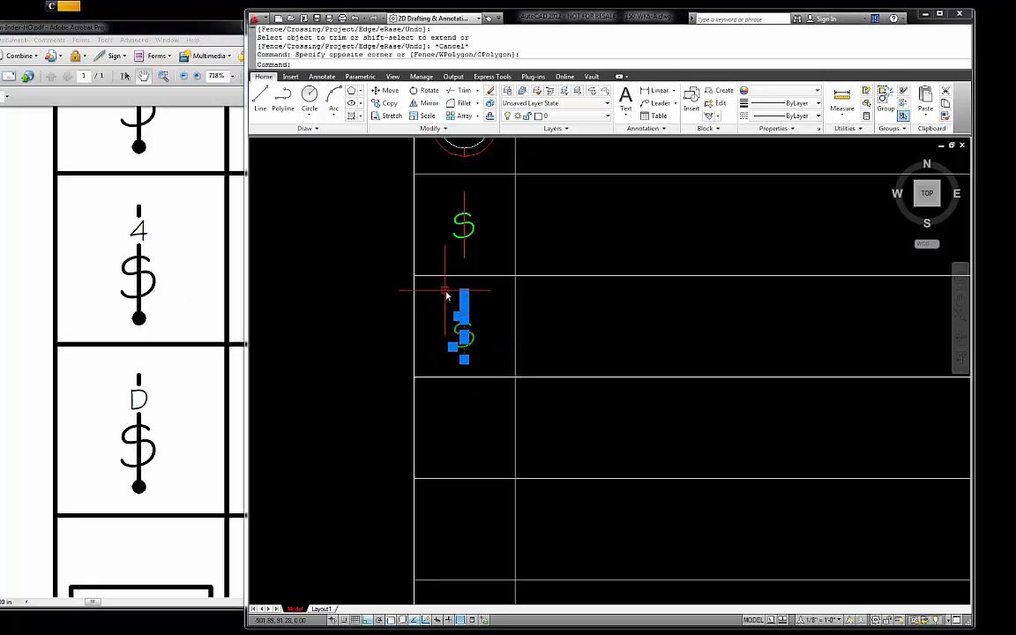
text(c)
key(Return)
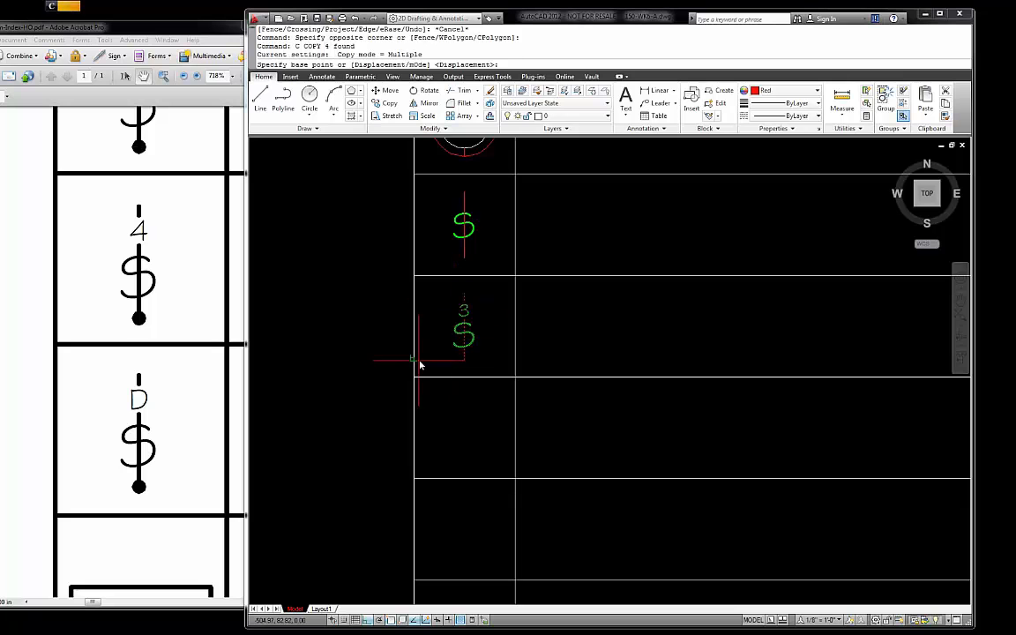
click(414, 377)
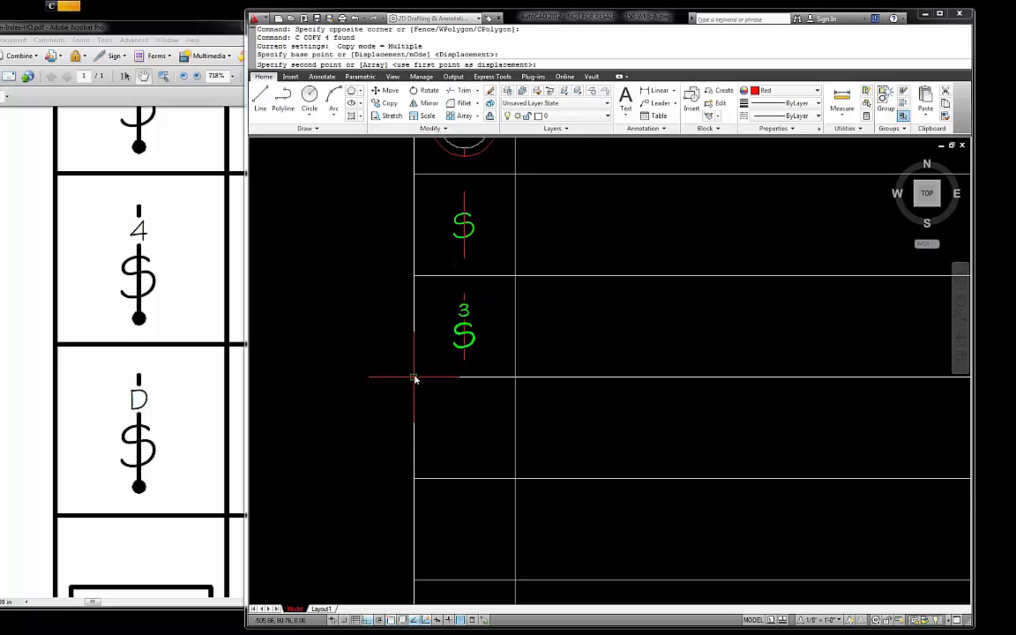
click(415, 480)
click(414, 580)
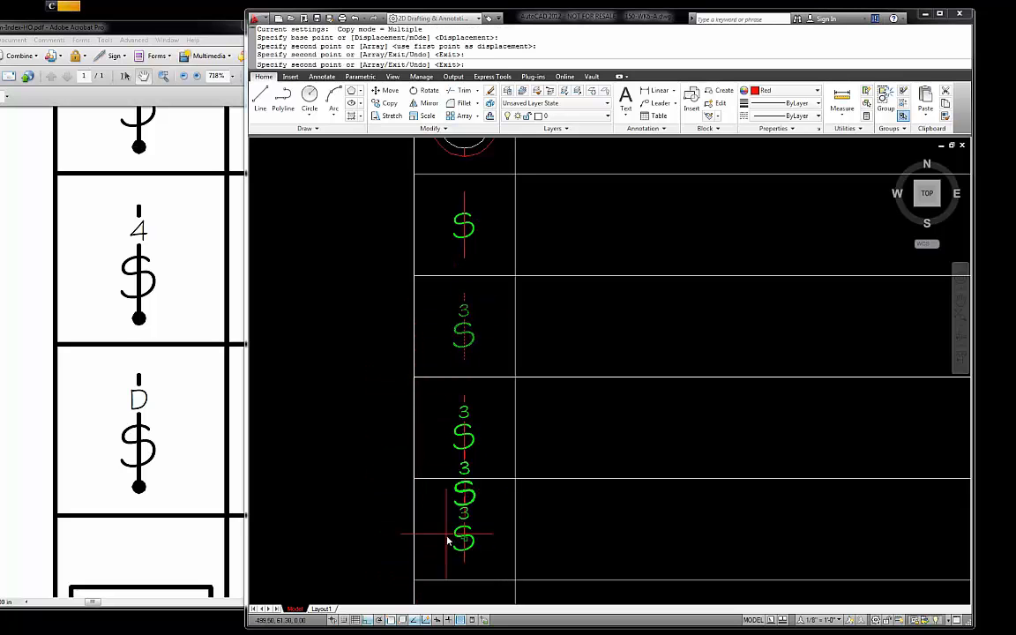
key(Escape)
Step: Change the 3 in the first copied switch symbol to 4
scroll(499, 407, up, 5)
double_click(404, 428)
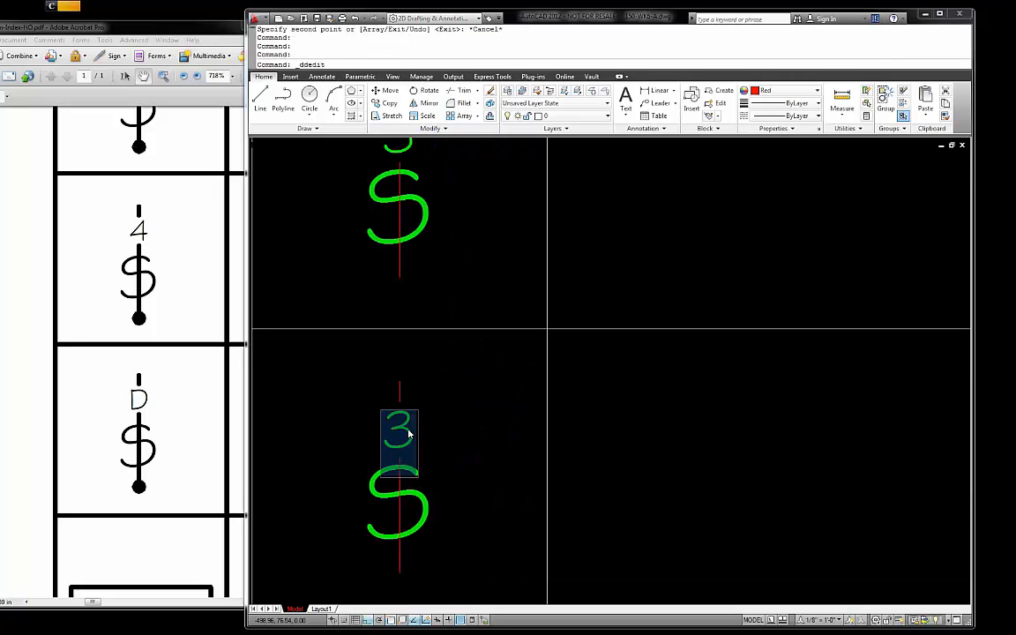
text(4)
key(Return)
scroll(456, 379, down, 8)
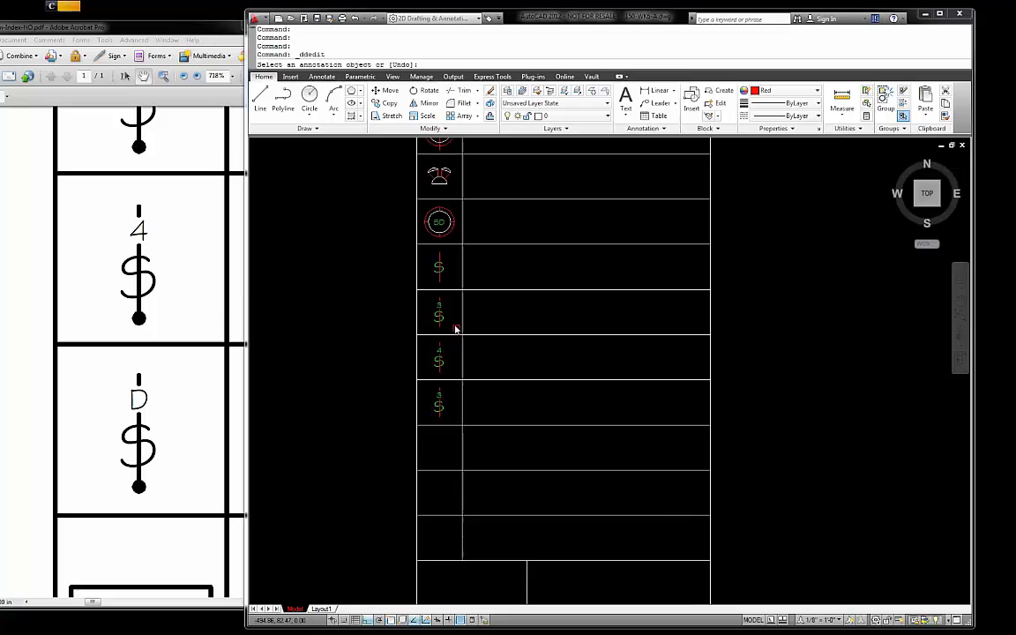
Step: Change the 3 in the second copied switch symbol to D and finish text editing
scroll(439, 404, up, 8)
click(452, 379)
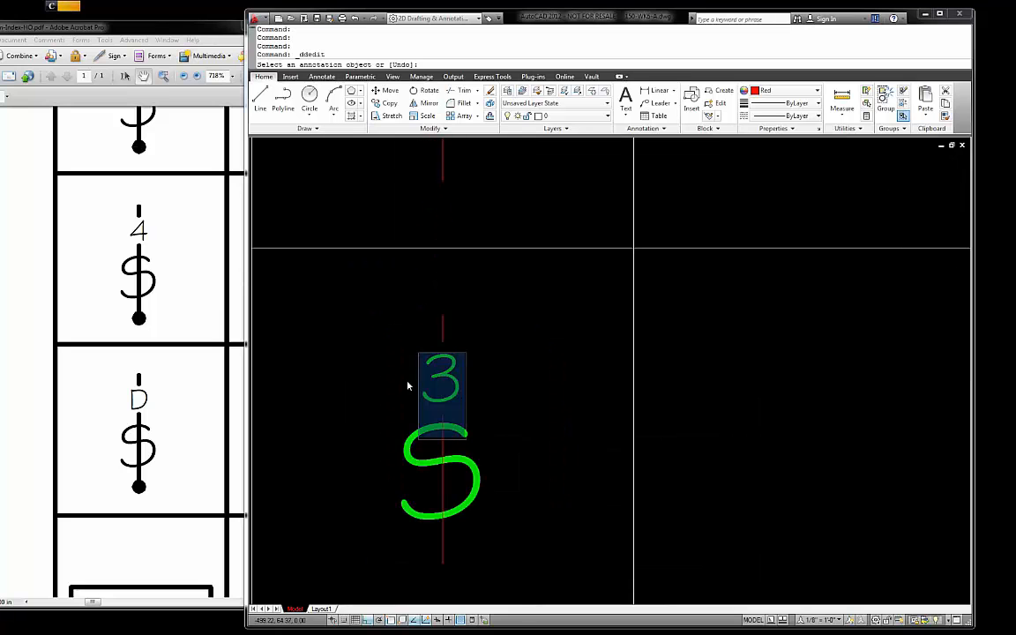
text(D)
key(Return)
key(Escape)
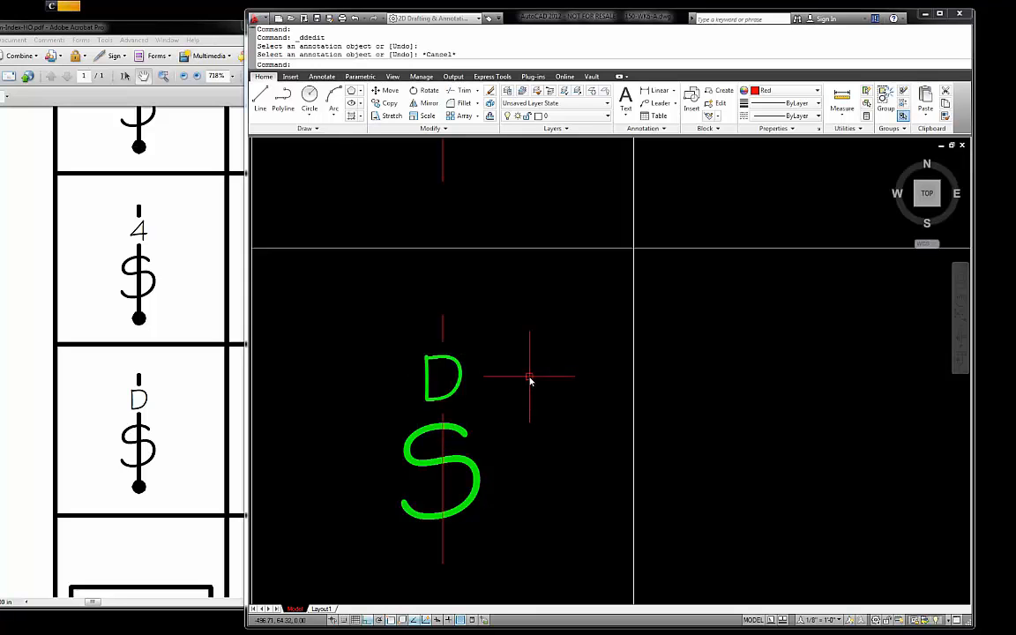
Step: Examine the symbol below the D switch in the Acrobat PDF reference and find its matching empty cell in the AutoCAD table
scroll(497, 315, down, 4)
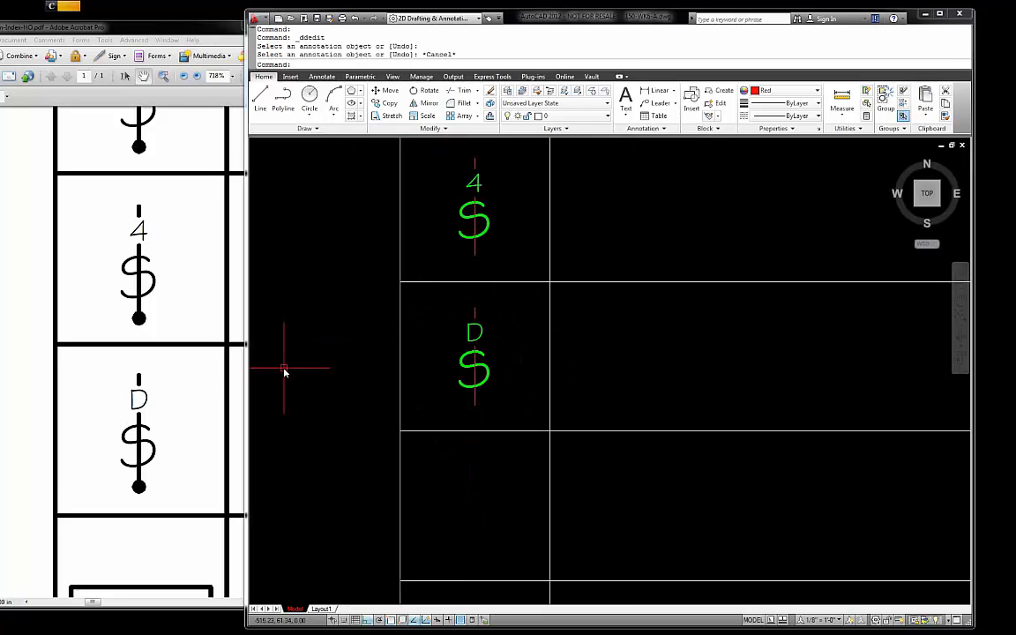
click(183, 350)
scroll(198, 370, down, 4)
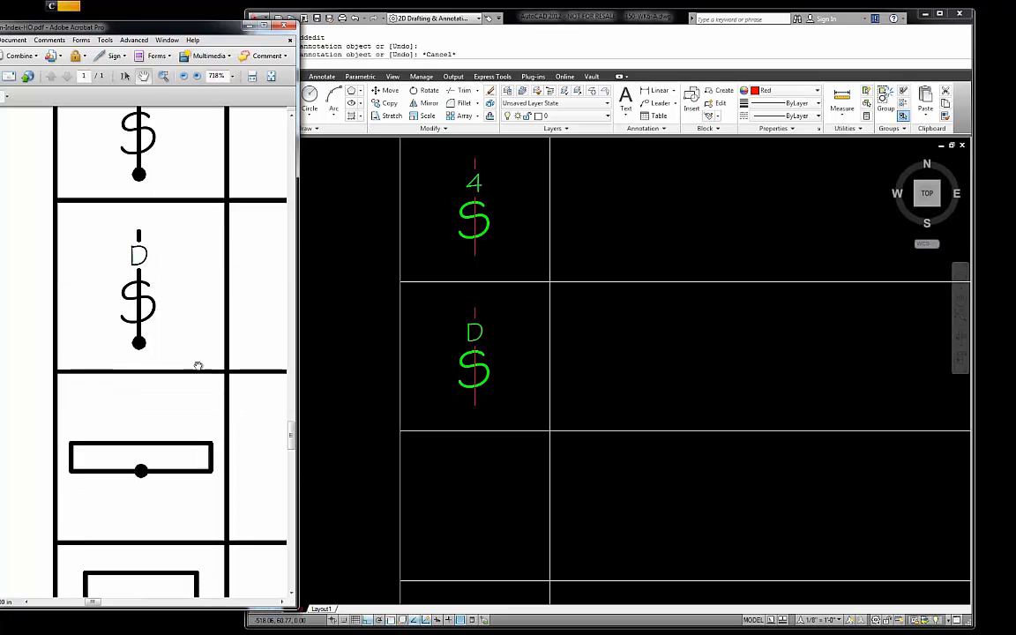
click(490, 469)
scroll(461, 424, down, 4)
scroll(451, 397, up, 3)
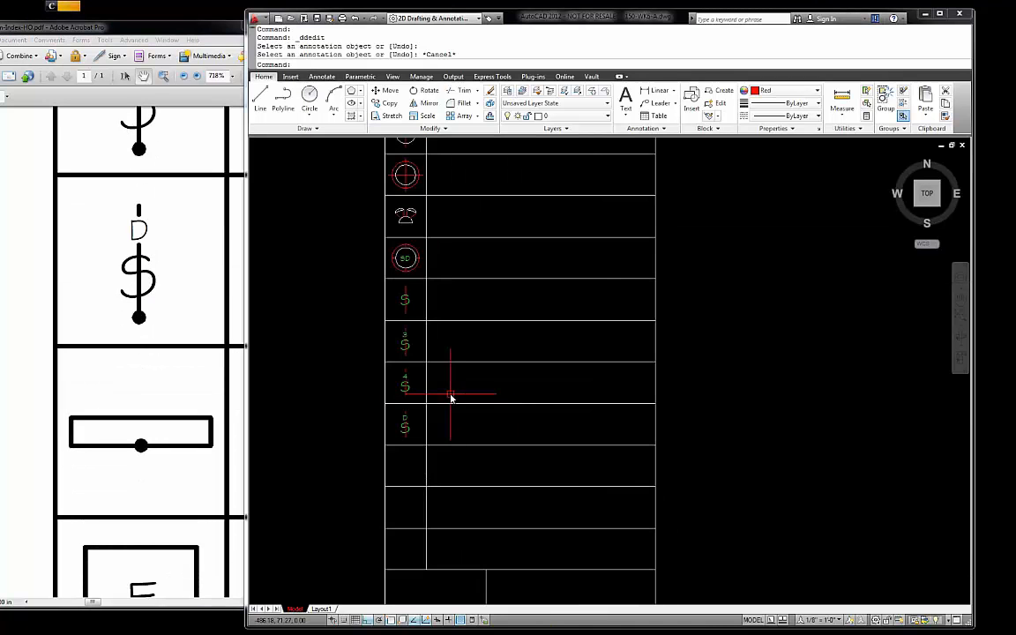
scroll(411, 503, up, 3)
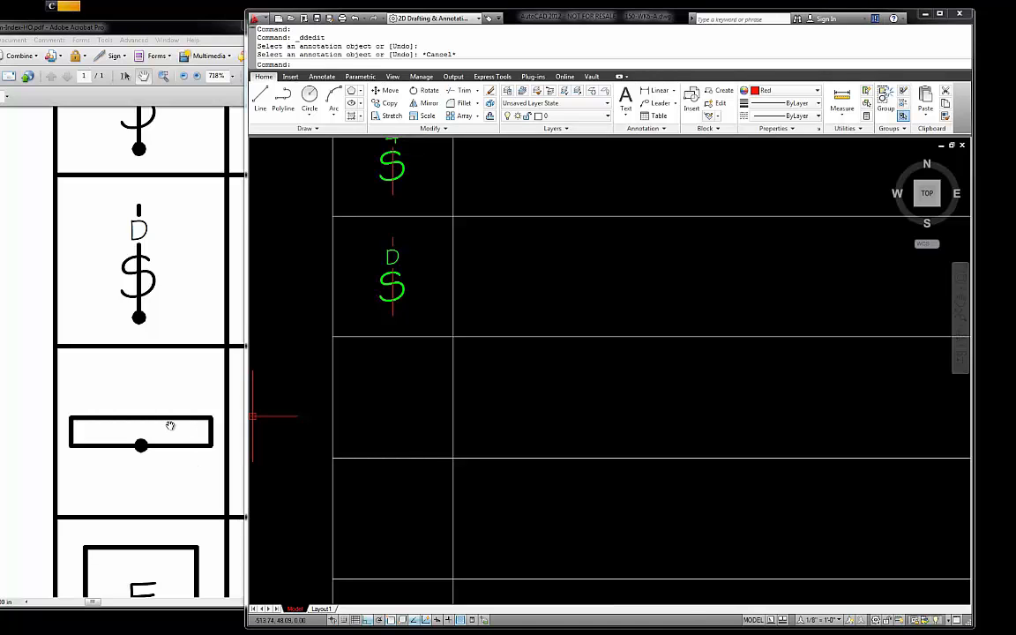
click(170, 426)
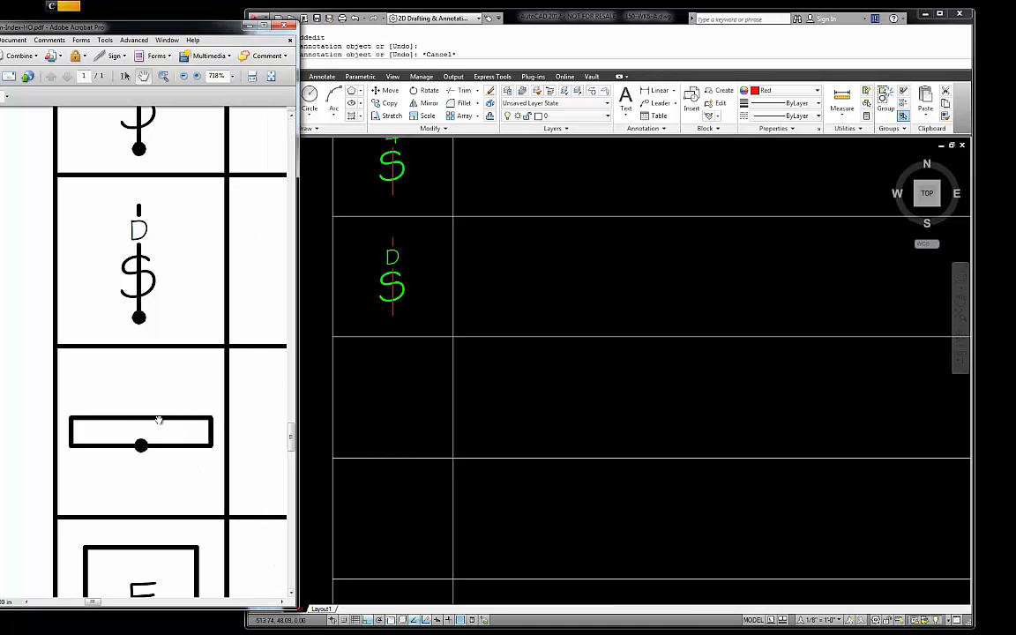
Step: Set the current object color to ByBlock
click(812, 91)
key(Escape)
key(Escape)
click(817, 92)
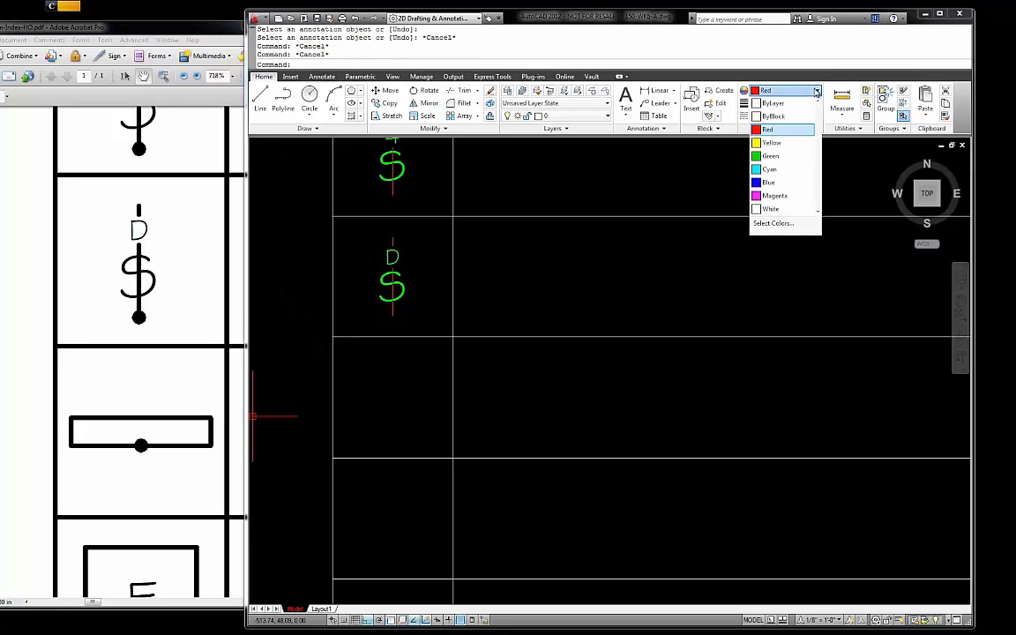
click(773, 116)
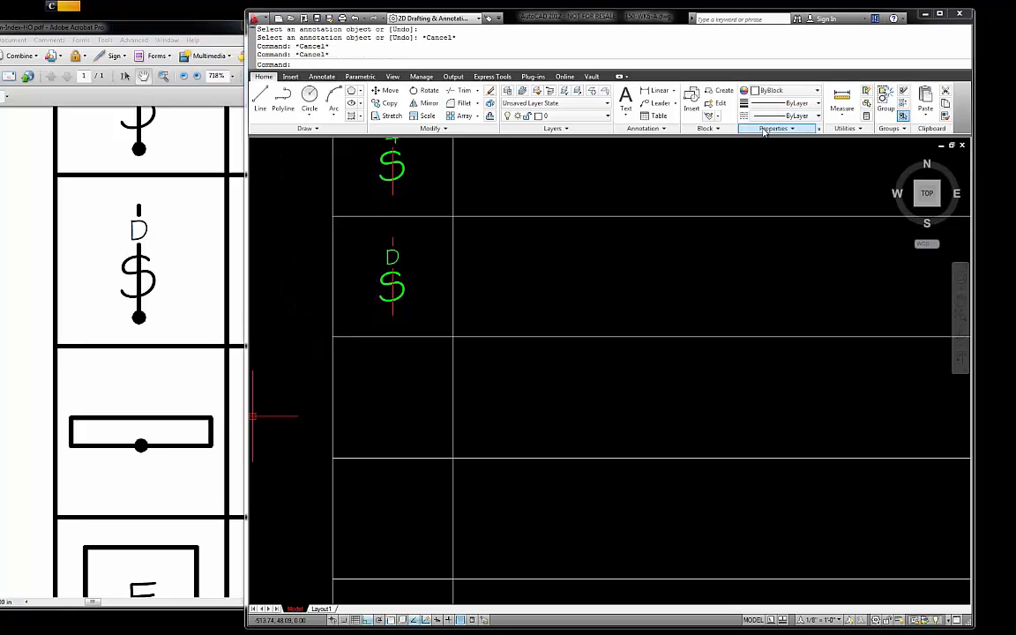
Step: Draw a rectangle 8 units wide and 2 high in the wide cell beside the empty symbol cell below the D switch
click(360, 91)
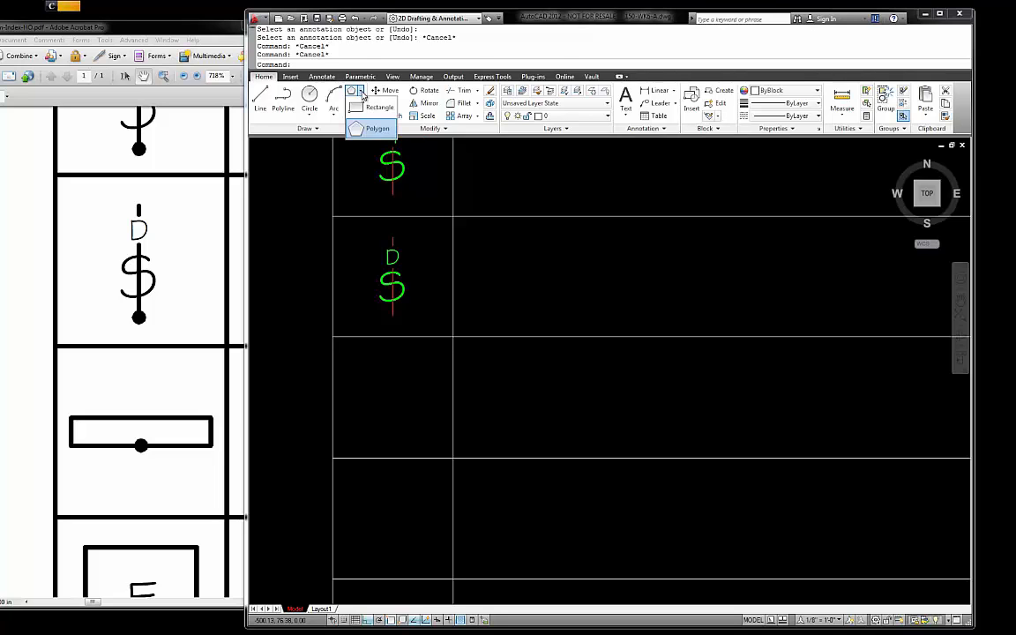
click(340, 104)
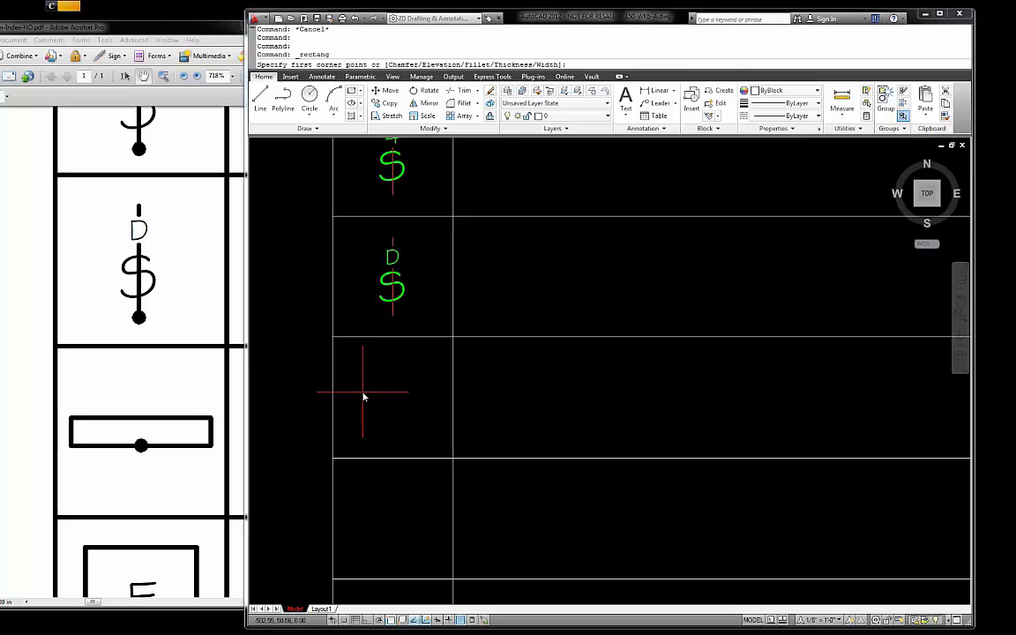
click(502, 410)
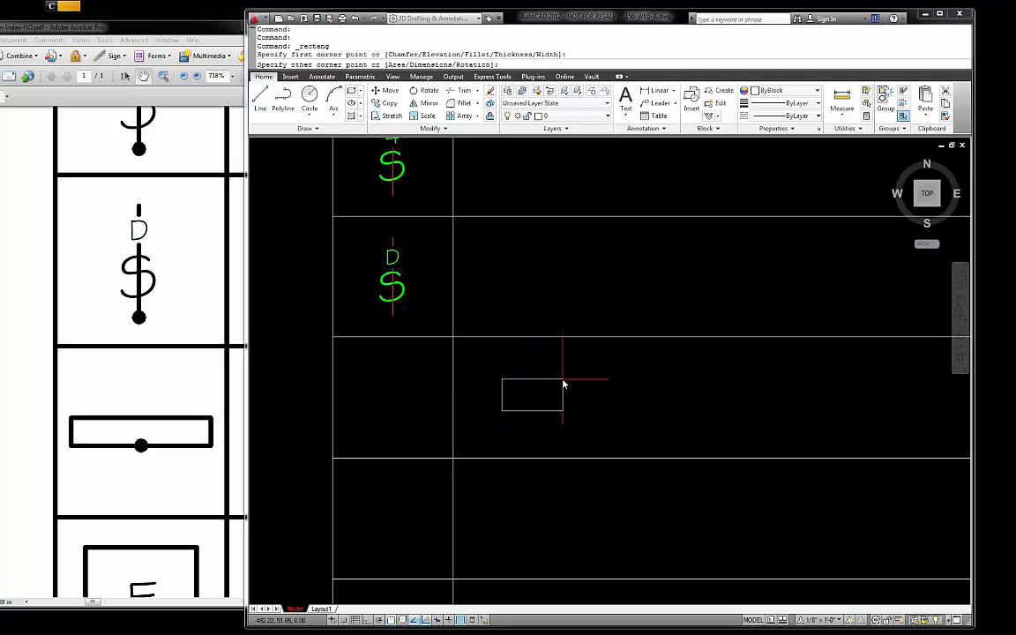
key(F8)
text(8)
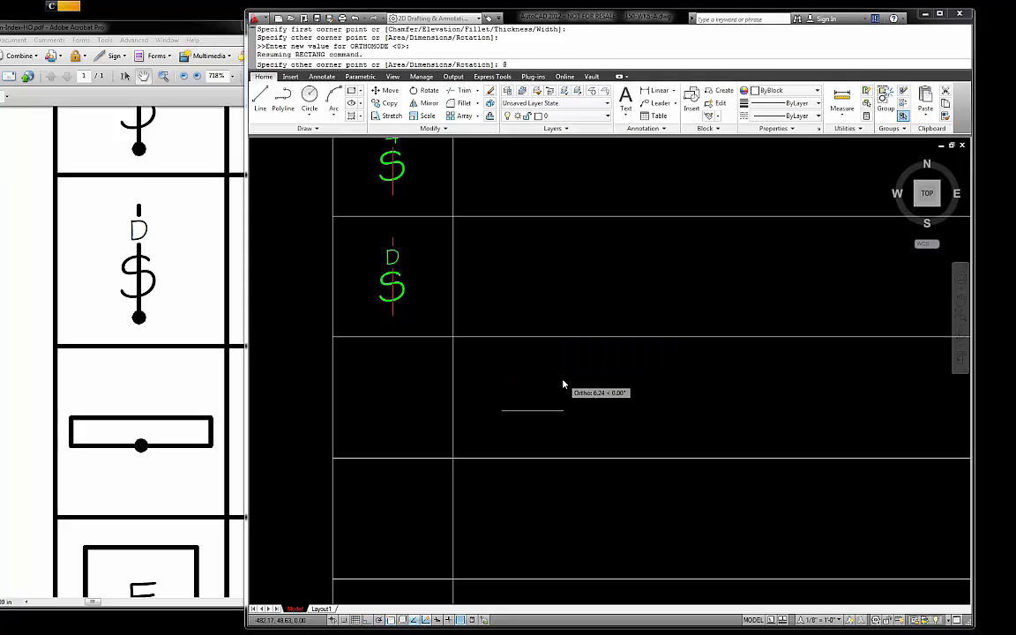
text(")
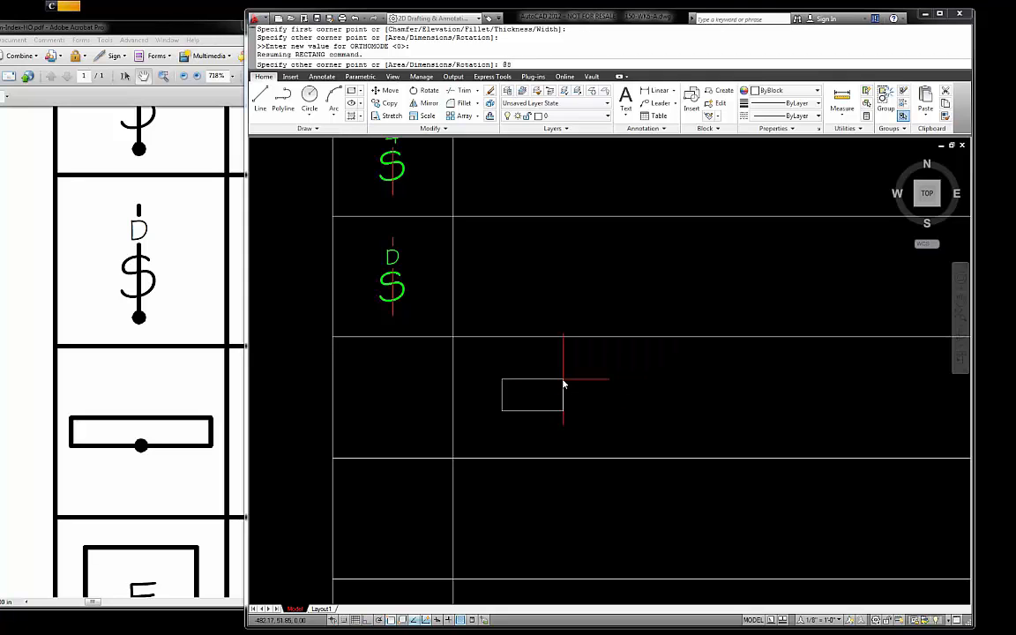
text(,2)
key(Return)
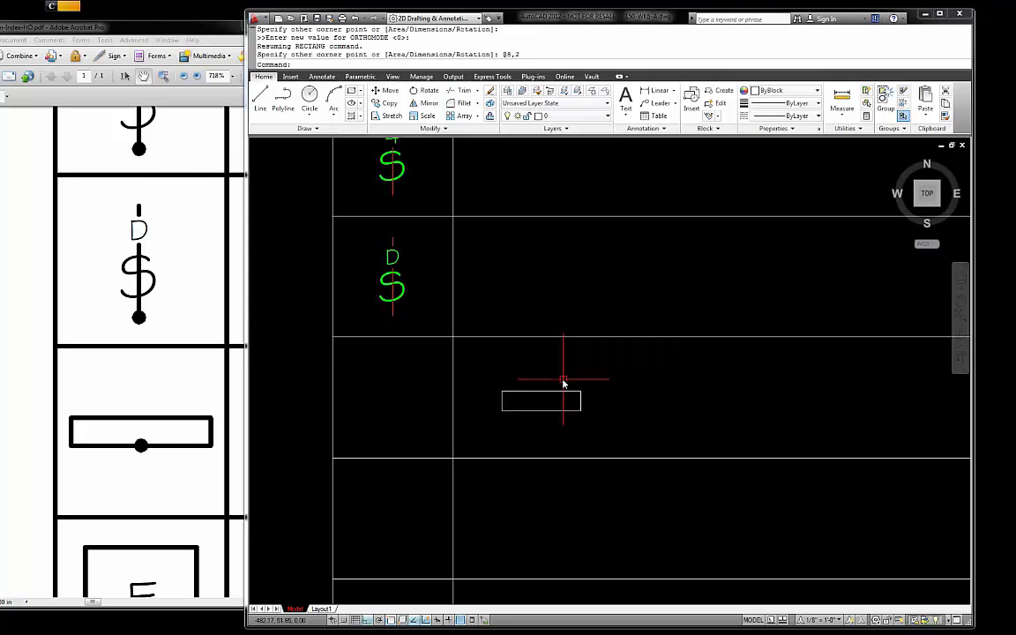
scroll(551, 447, up, 3)
click(547, 385)
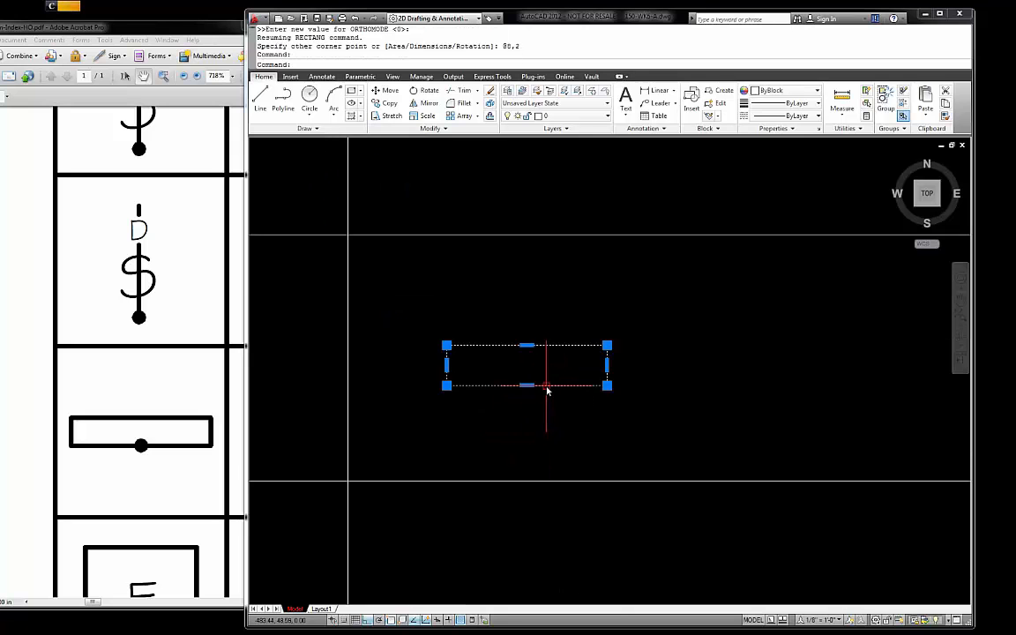
scroll(584, 389, down, 4)
key(Escape)
scroll(586, 384, up, 2)
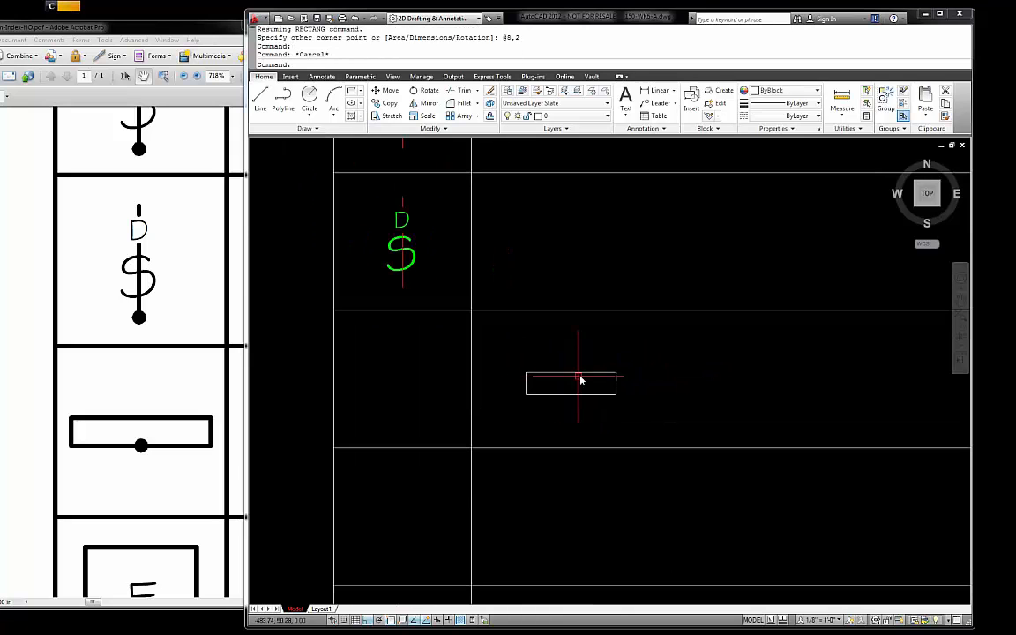
Step: Move the rectangle by its center to the midpoint between opposite corners of the symbol cell below the D switch
click(601, 373)
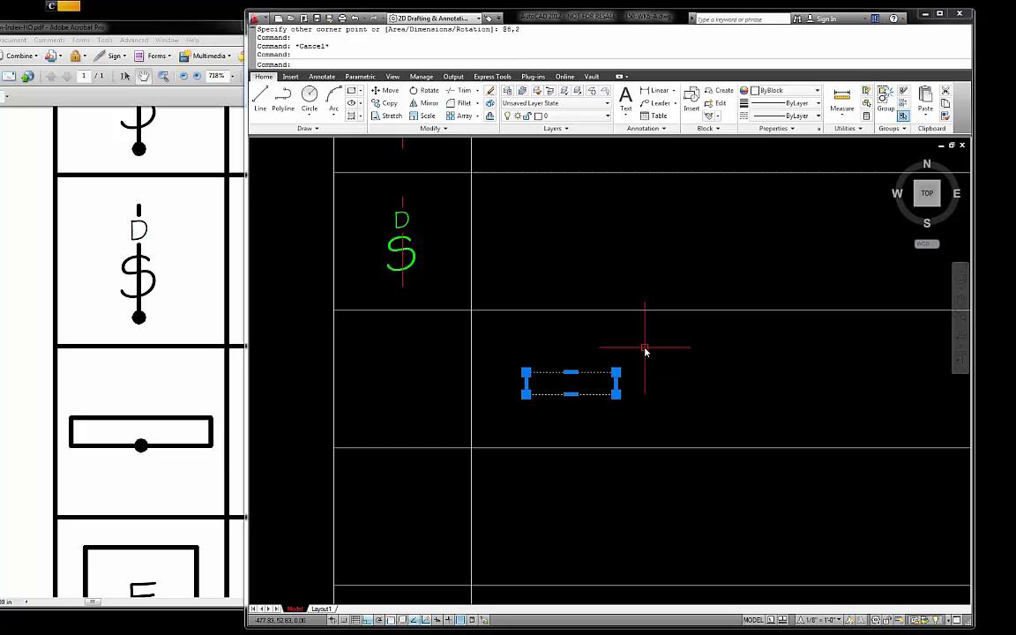
text(M)
key(Return)
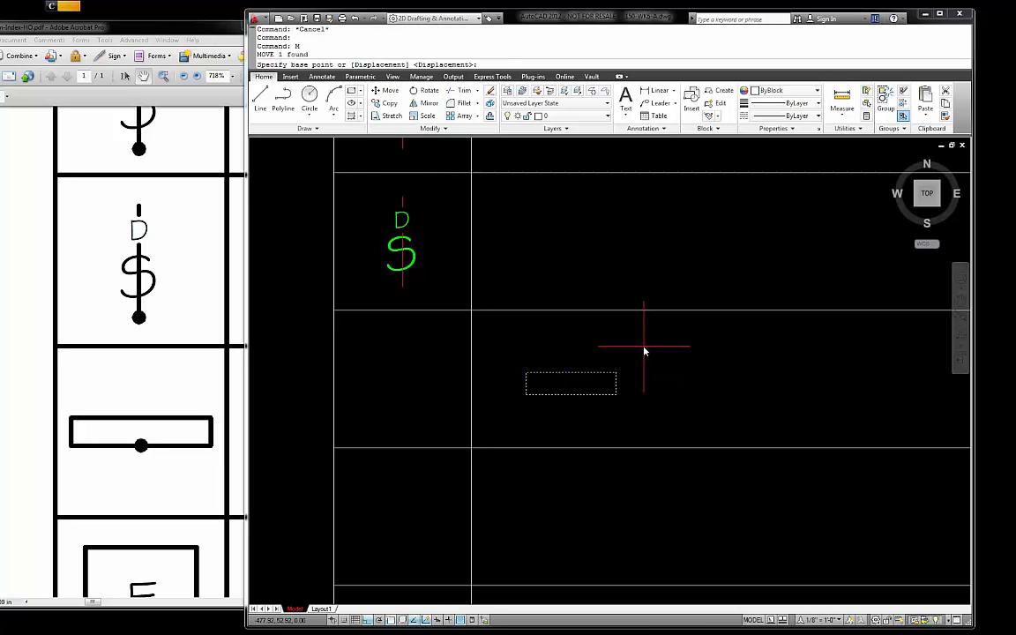
shift+right_click(645, 348)
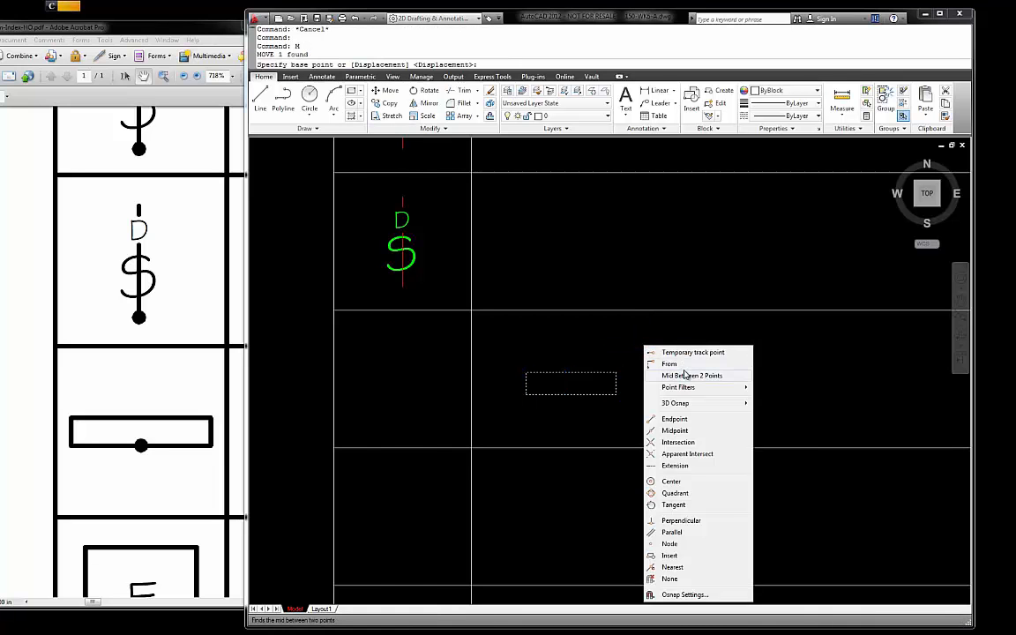
click(687, 375)
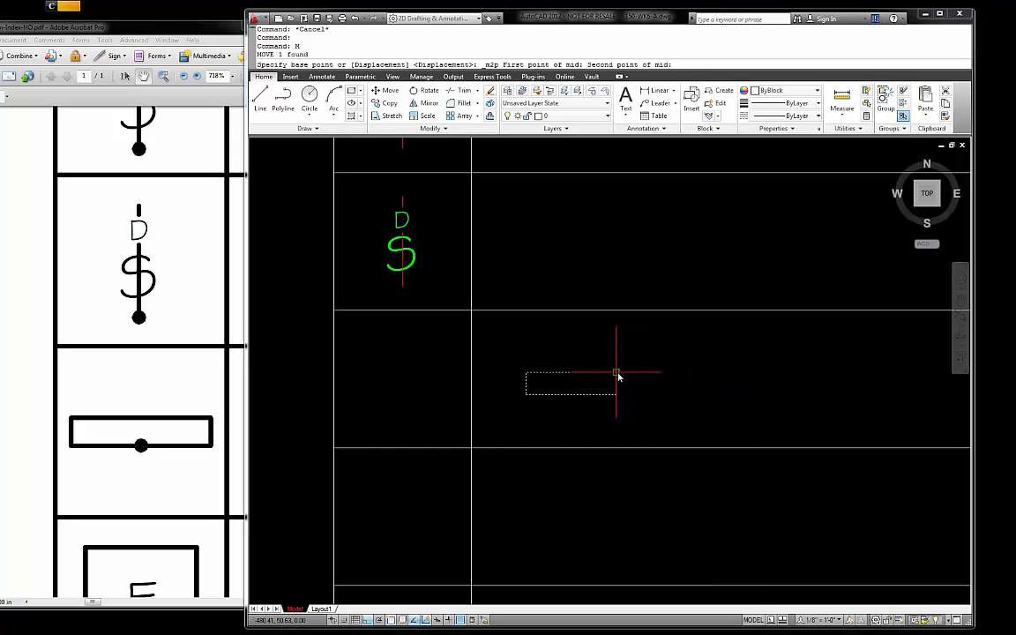
click(527, 394)
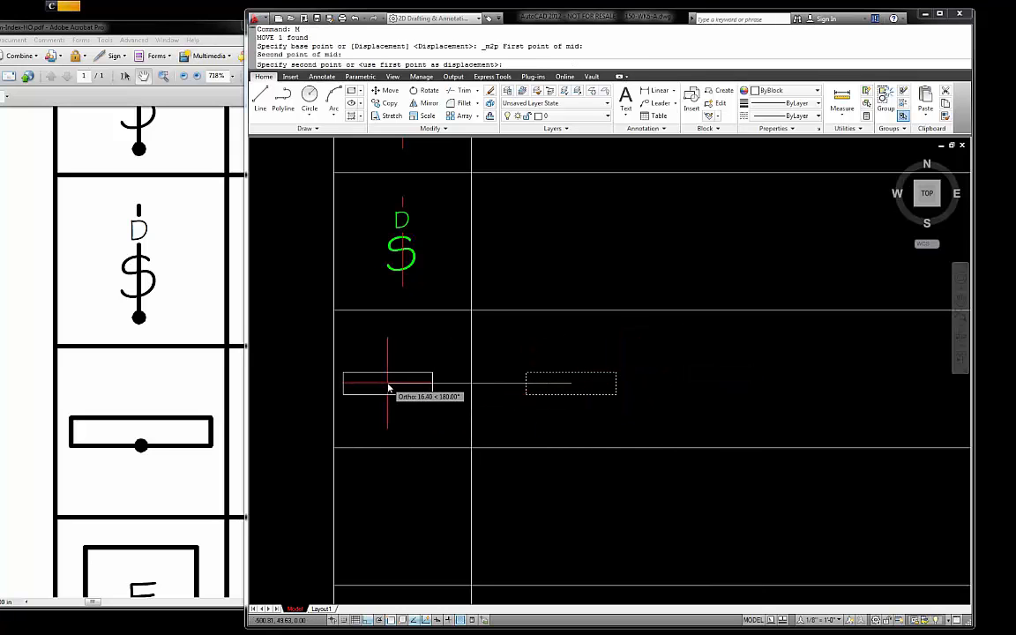
shift+right_click(389, 130)
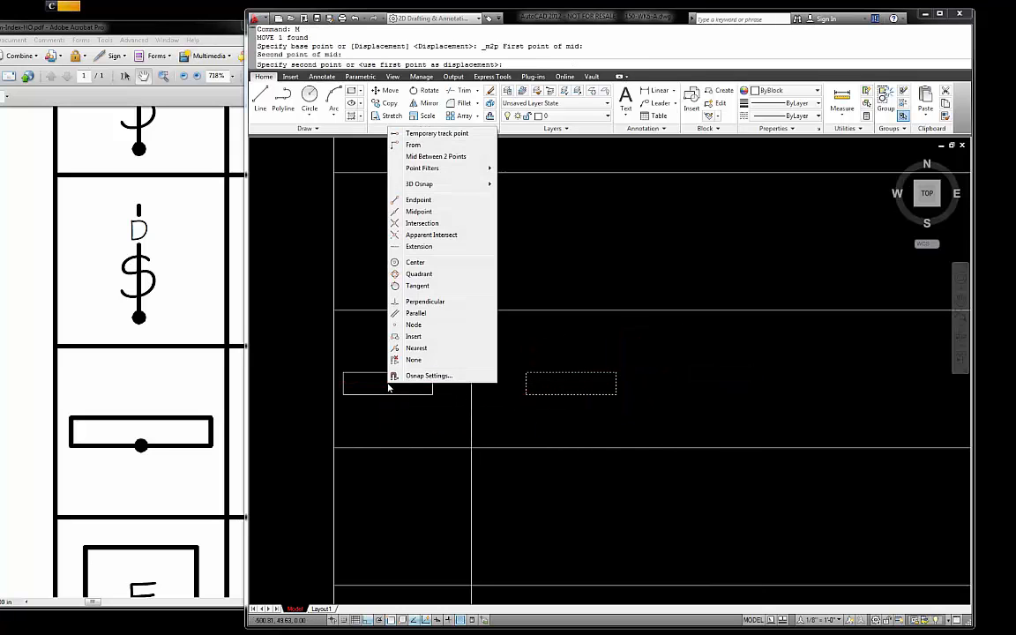
click(427, 157)
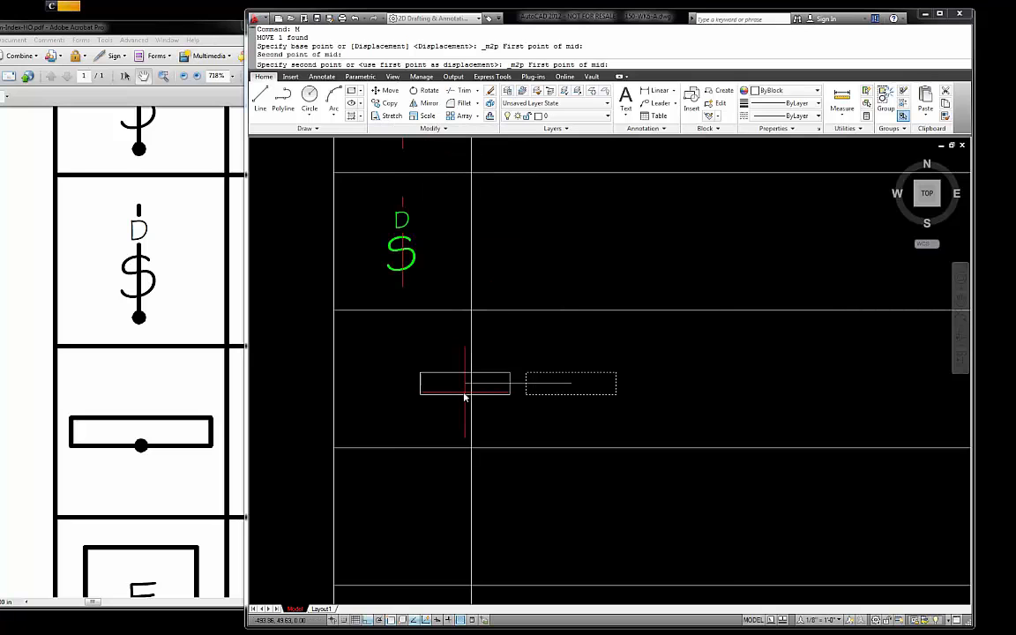
shift+right_click(462, 446)
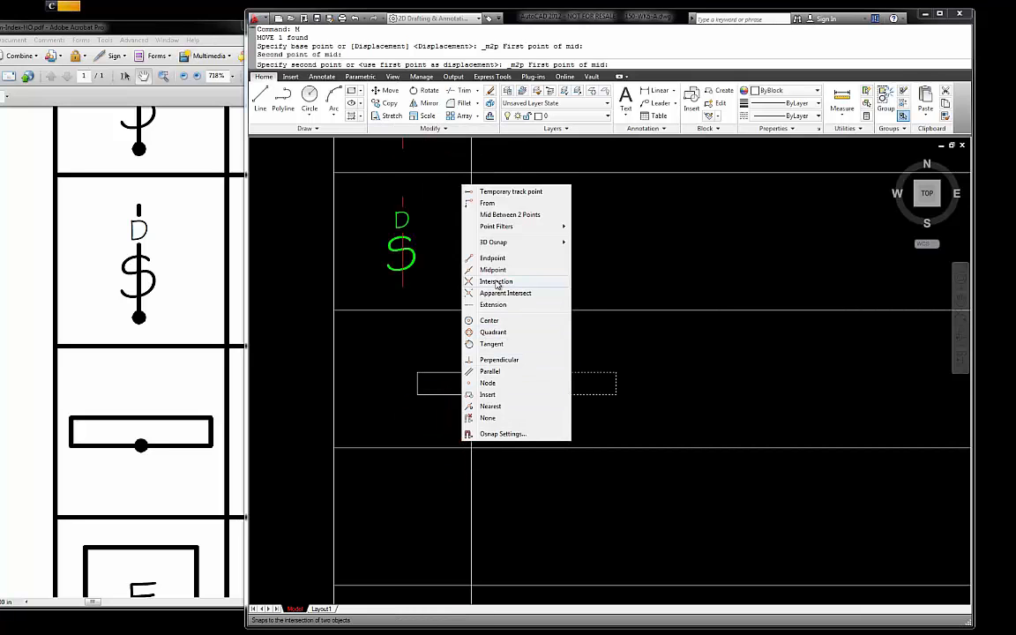
click(497, 281)
click(471, 448)
click(335, 311)
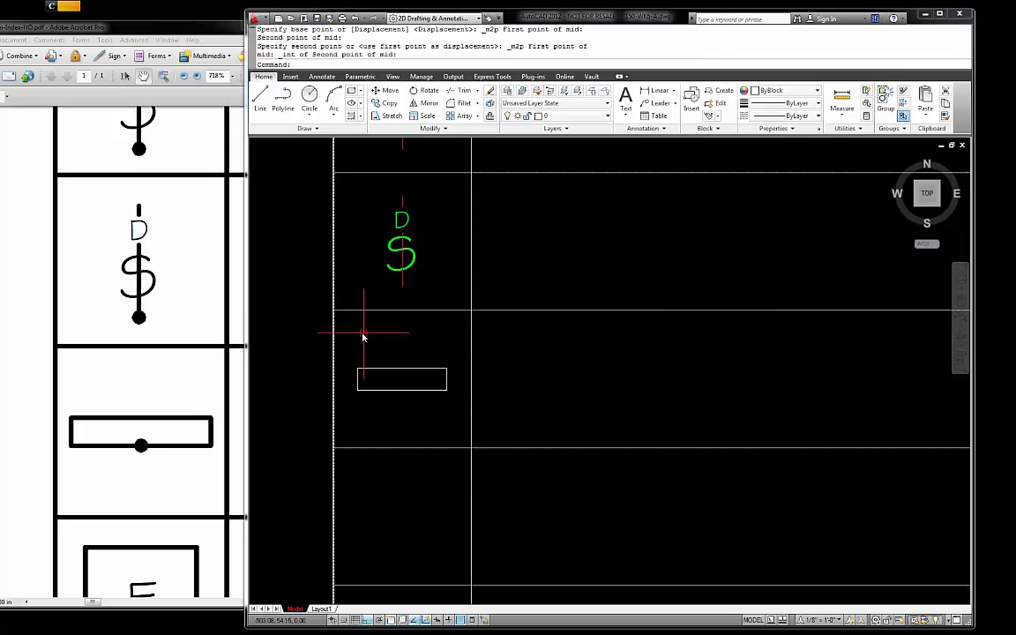
Step: Stretch the right end of the rectangle outward by 0.5
scroll(492, 339, down, 3)
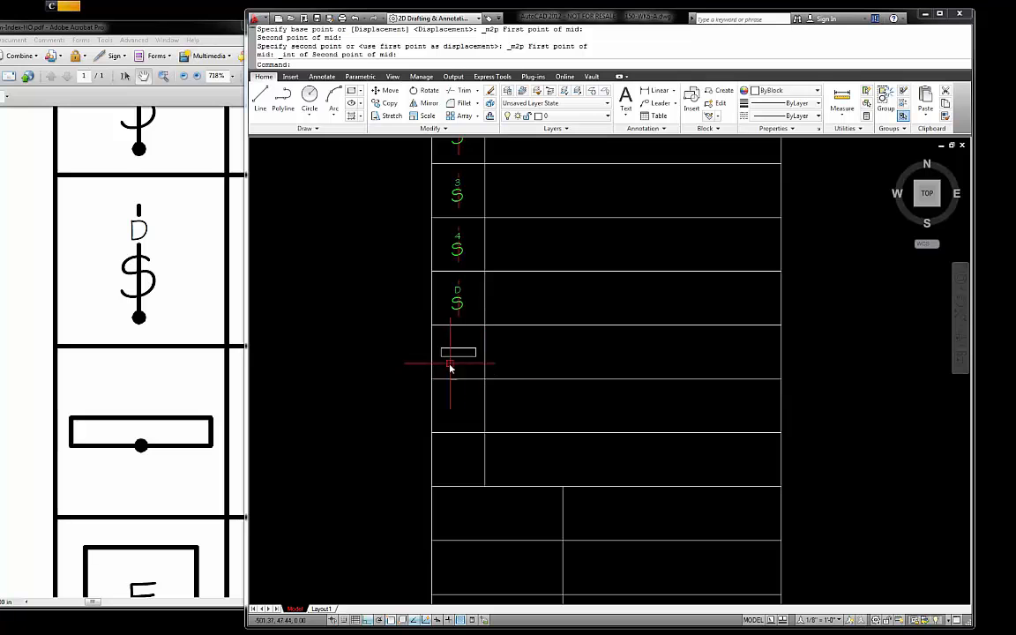
scroll(450, 369, up, 5)
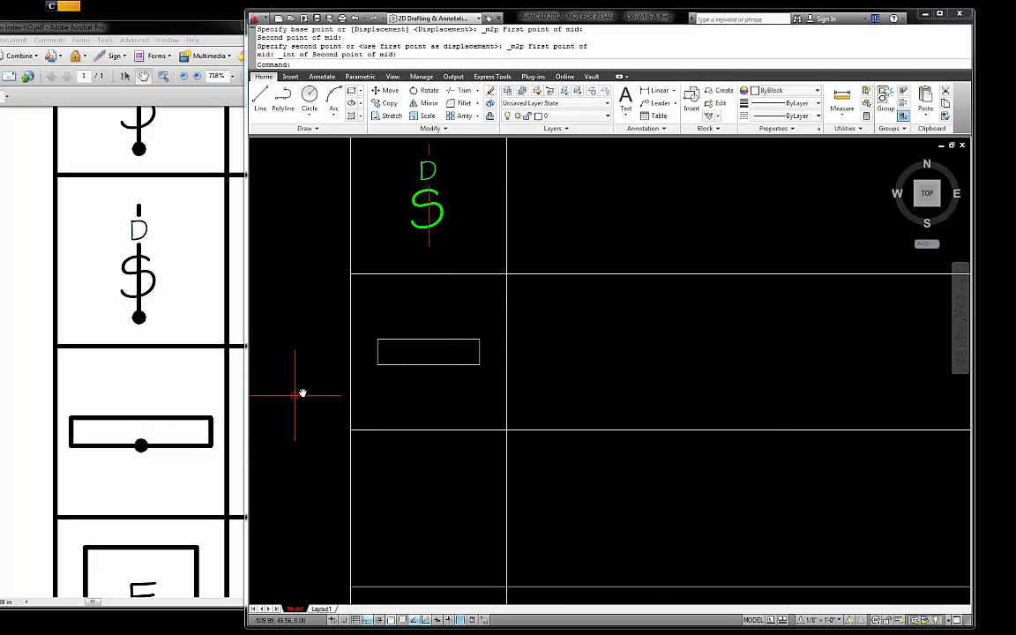
scroll(397, 356, up, 2)
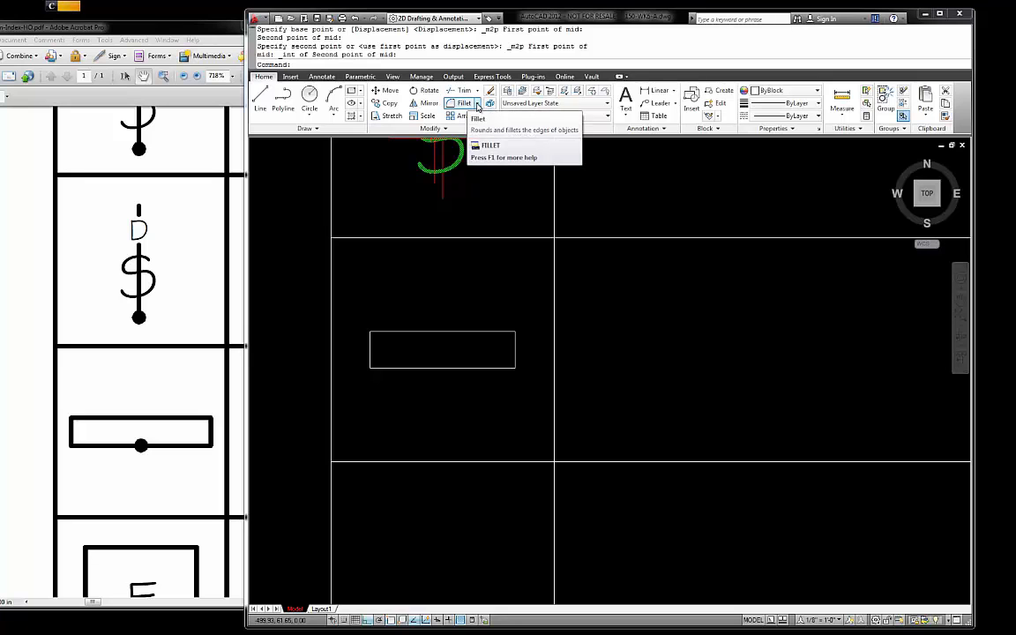
click(477, 103)
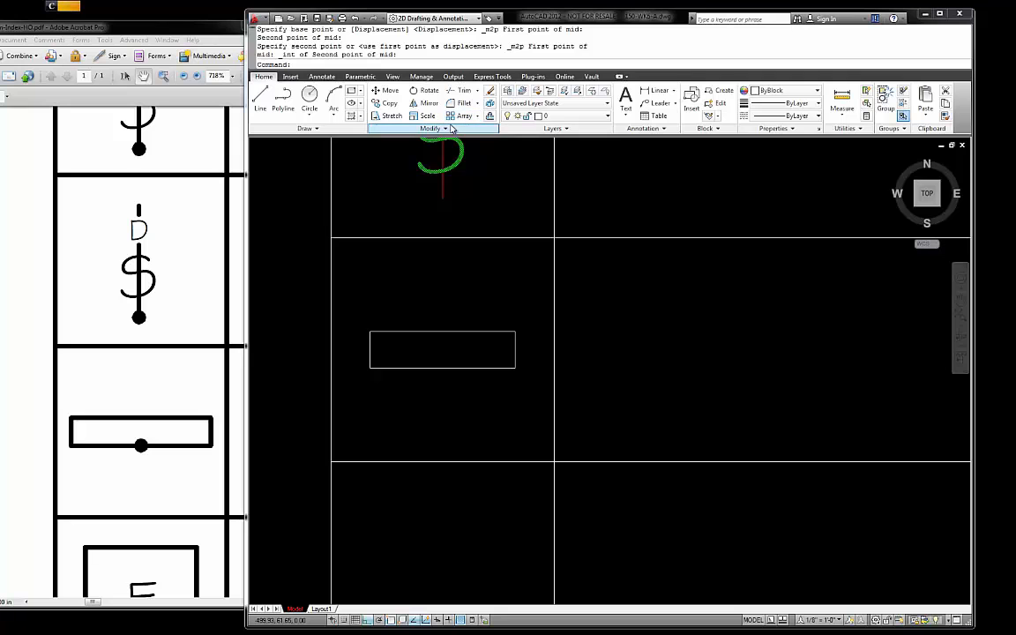
click(385, 115)
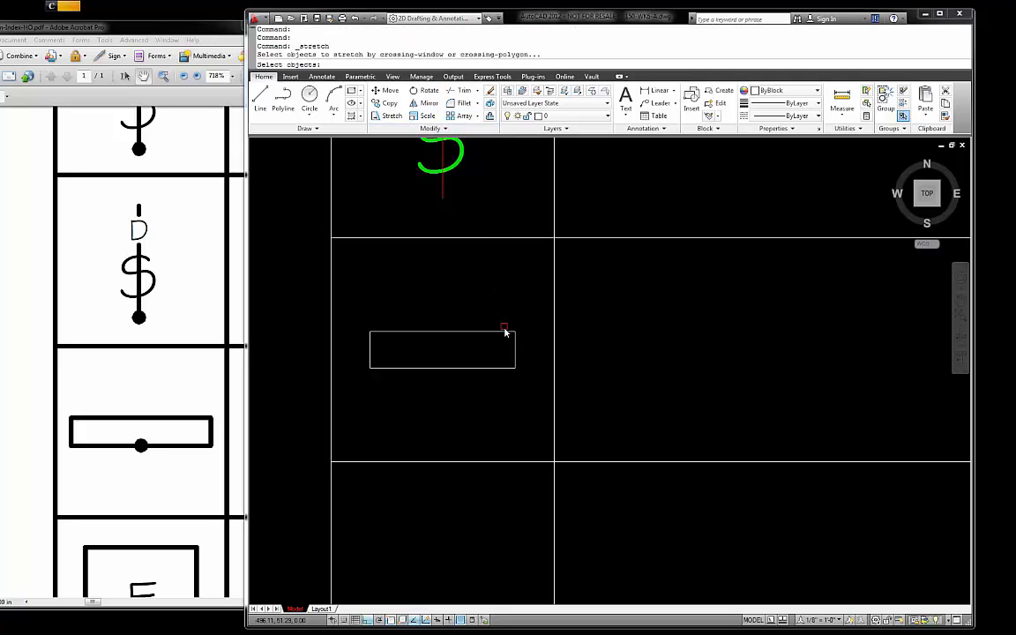
click(484, 304)
key(Return)
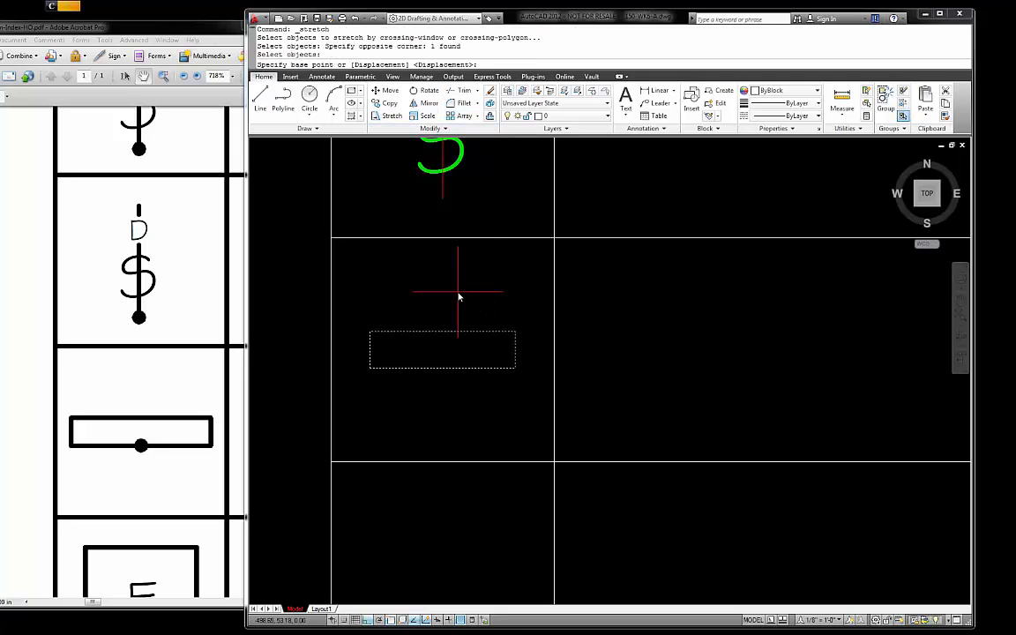
click(459, 290)
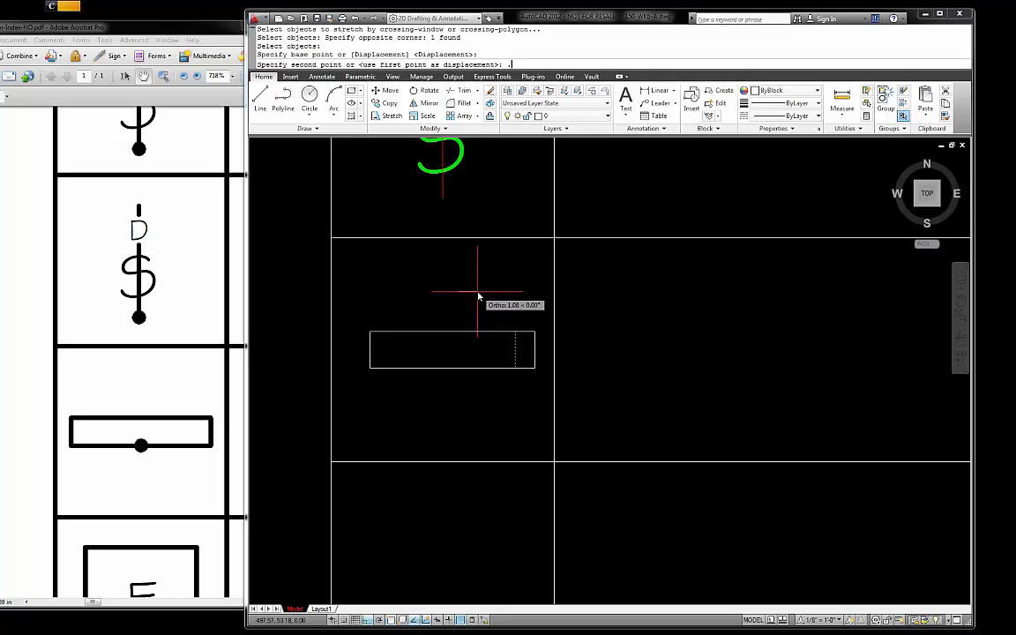
key(Return)
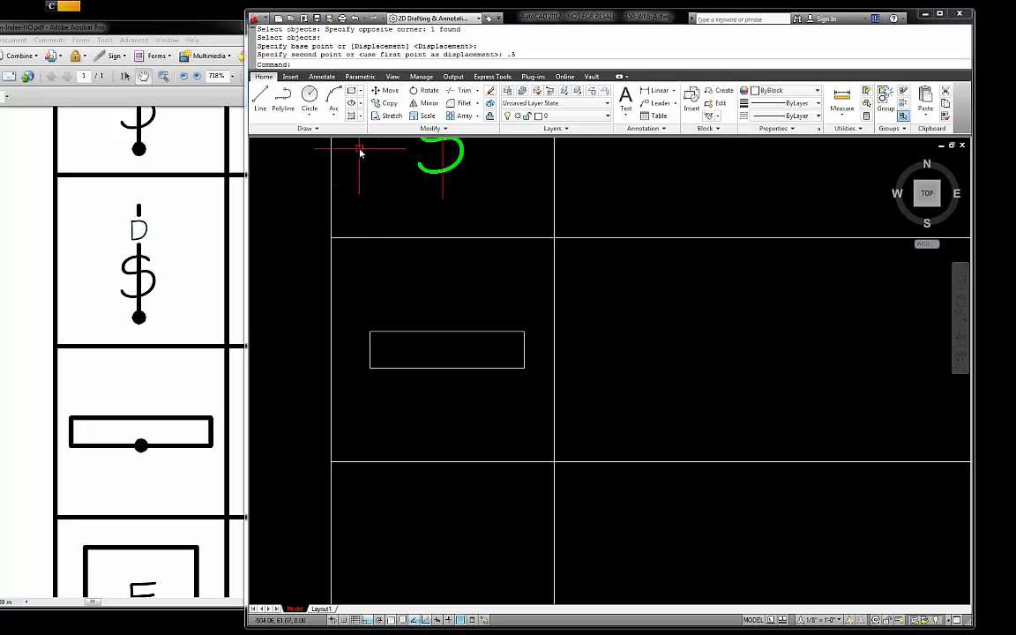
Step: Stretch the rectangle's right end outward by another 0.5
click(387, 119)
click(534, 379)
click(477, 305)
key(Return)
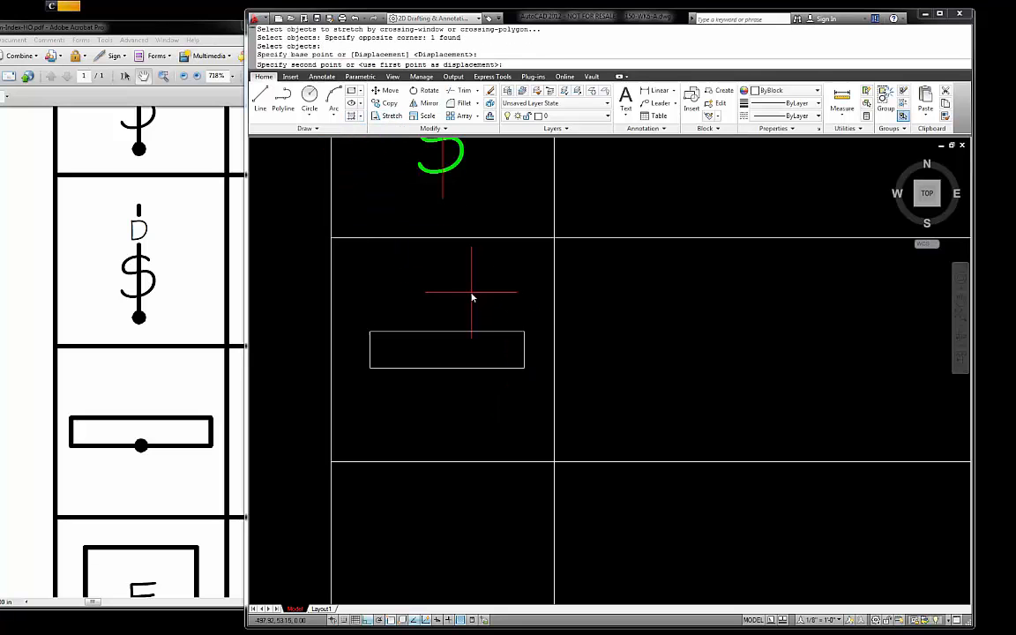
click(472, 292)
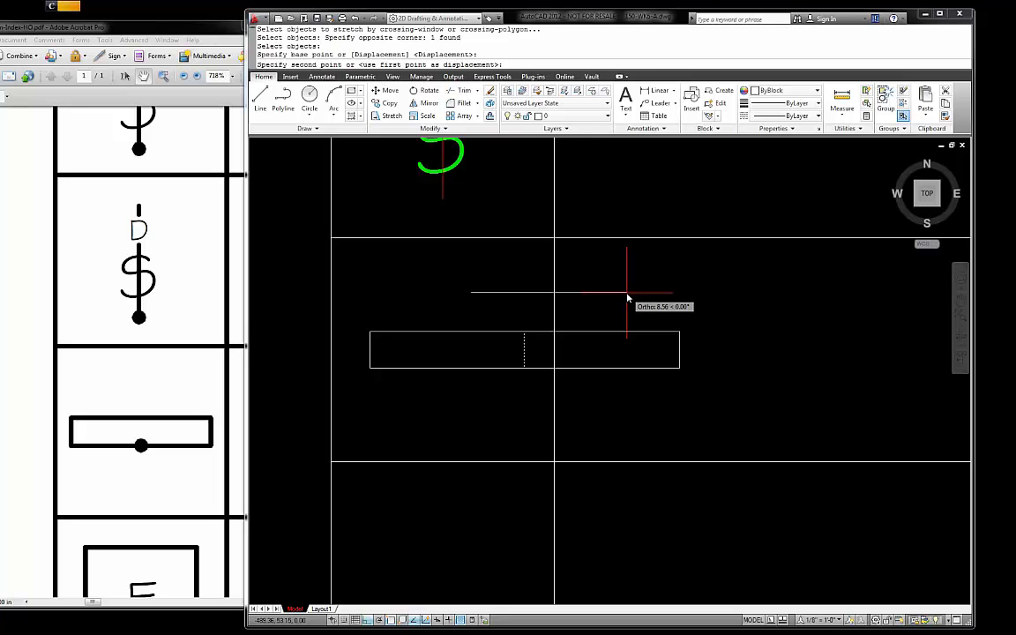
key(Return)
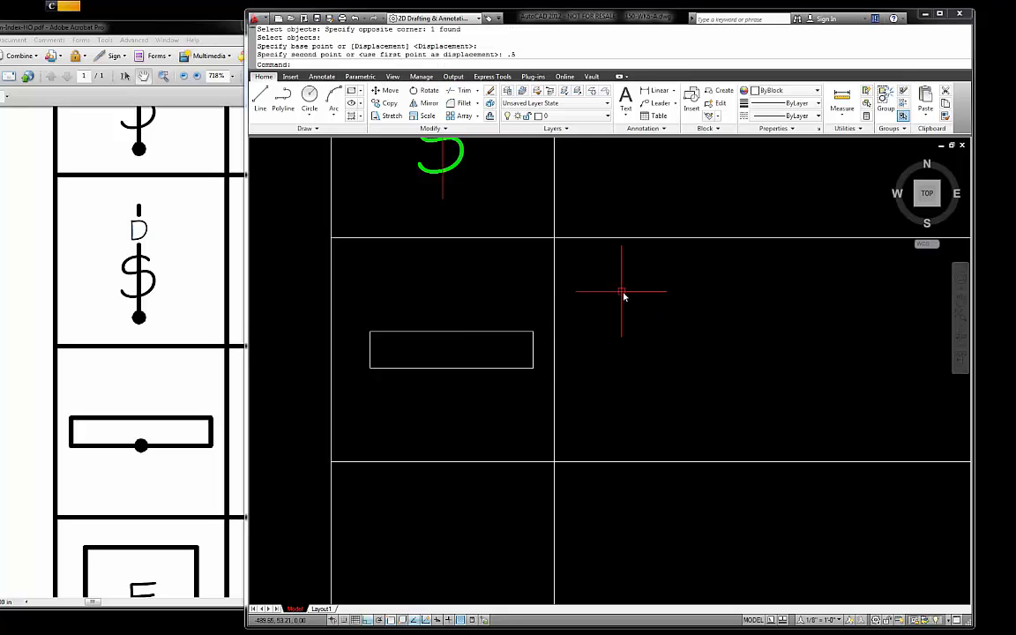
Step: Try stretching the rectangle's left end outward by 5, and undo that stretch
key(Return)
click(403, 392)
click(368, 344)
key(Return)
click(443, 300)
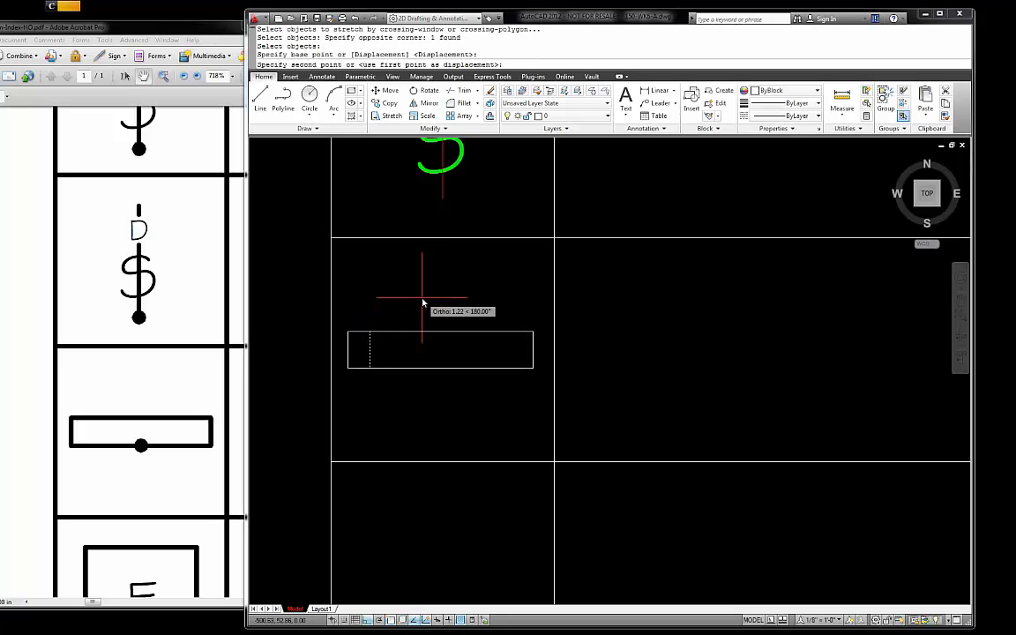
text(5)
key(Return)
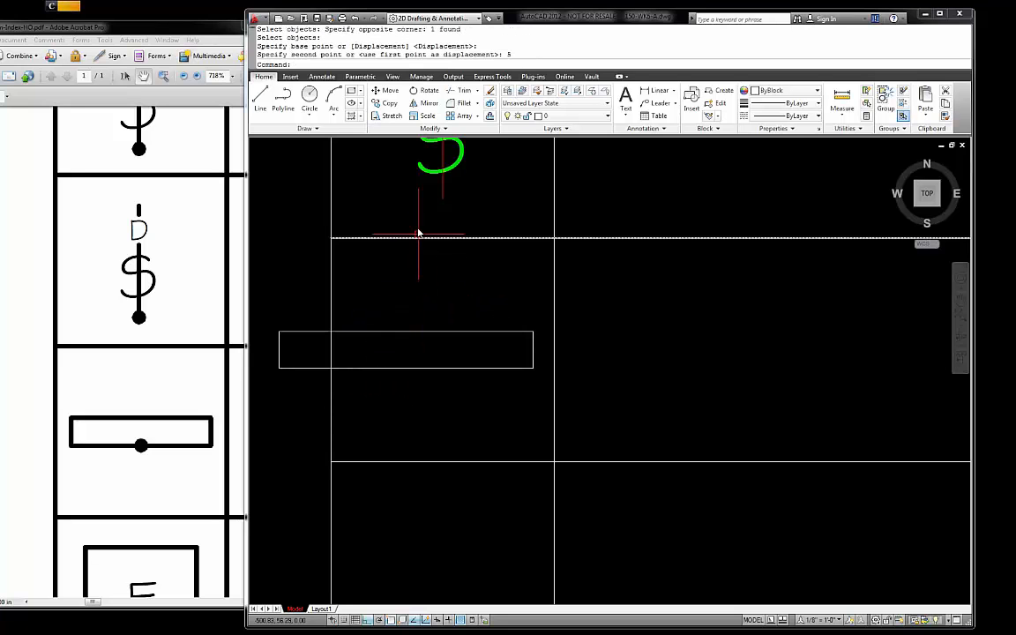
click(353, 17)
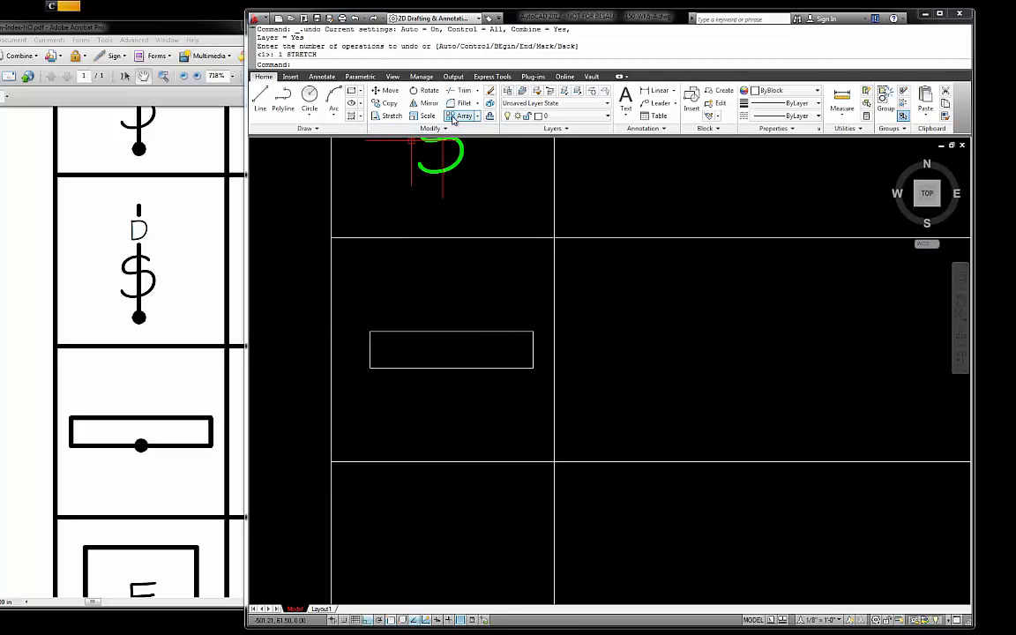
Step: Stretch the rectangle's left end outward by 0.5
click(388, 116)
click(402, 397)
click(357, 319)
key(Return)
click(436, 291)
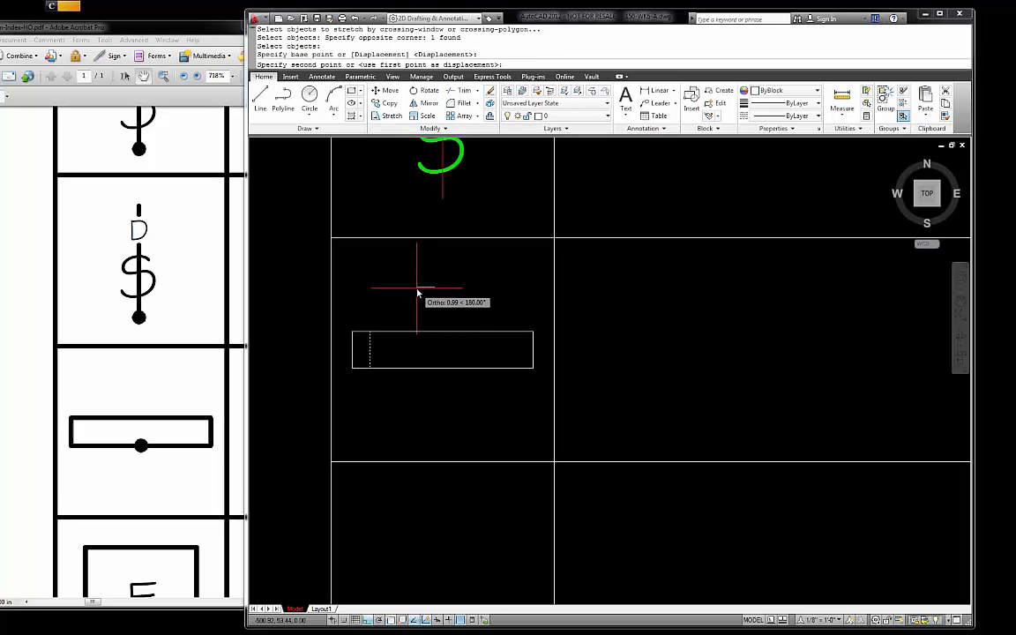
text(.5)
key(Return)
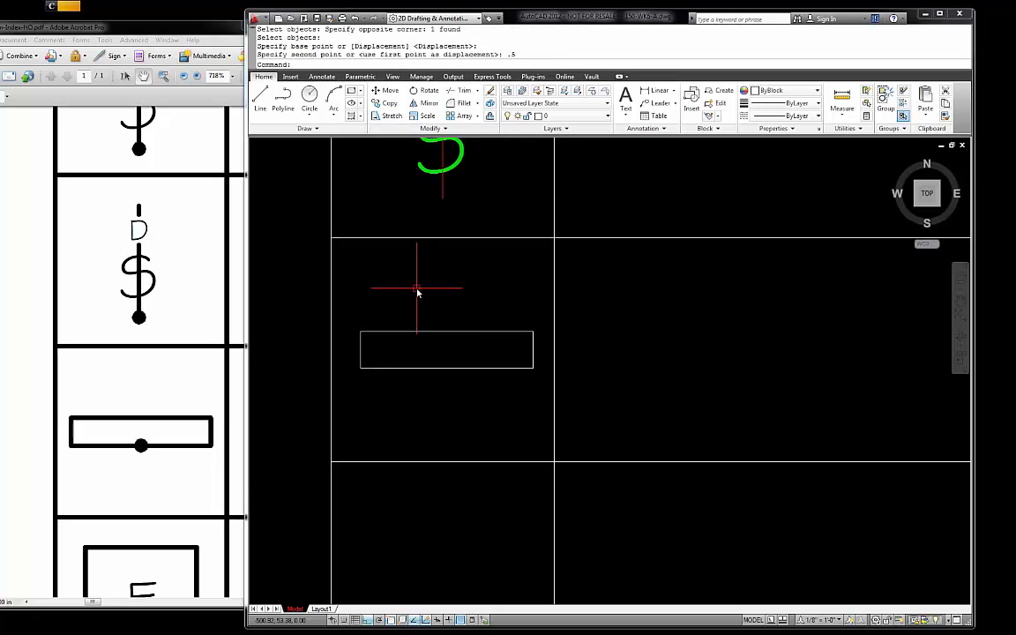
Step: Stretch the rectangle's left end outward by another 0.5
scroll(380, 376, up, 2)
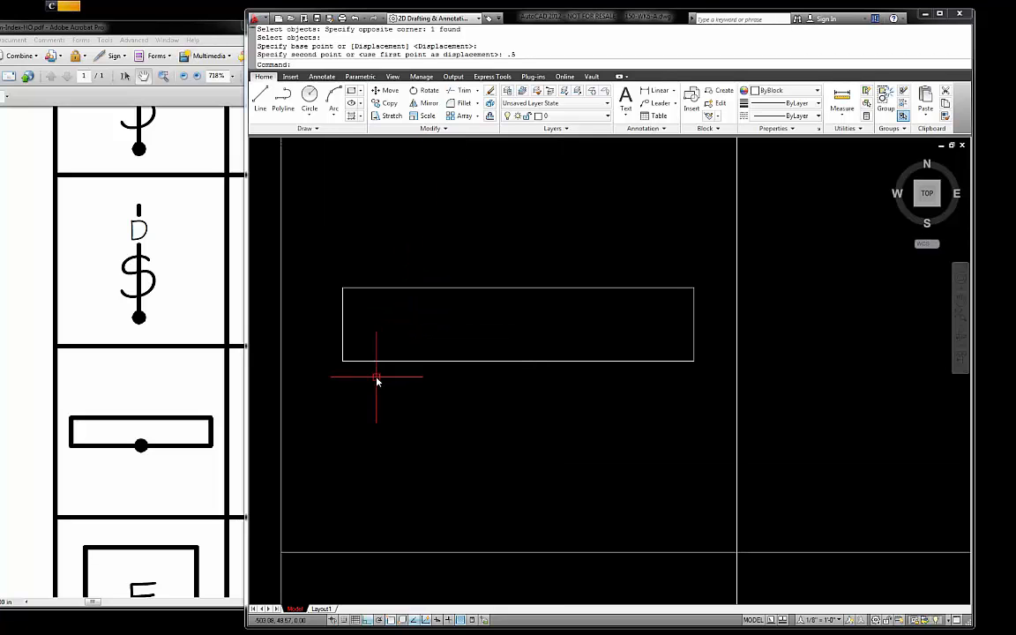
key(Return)
click(370, 381)
click(328, 286)
key(Return)
click(415, 275)
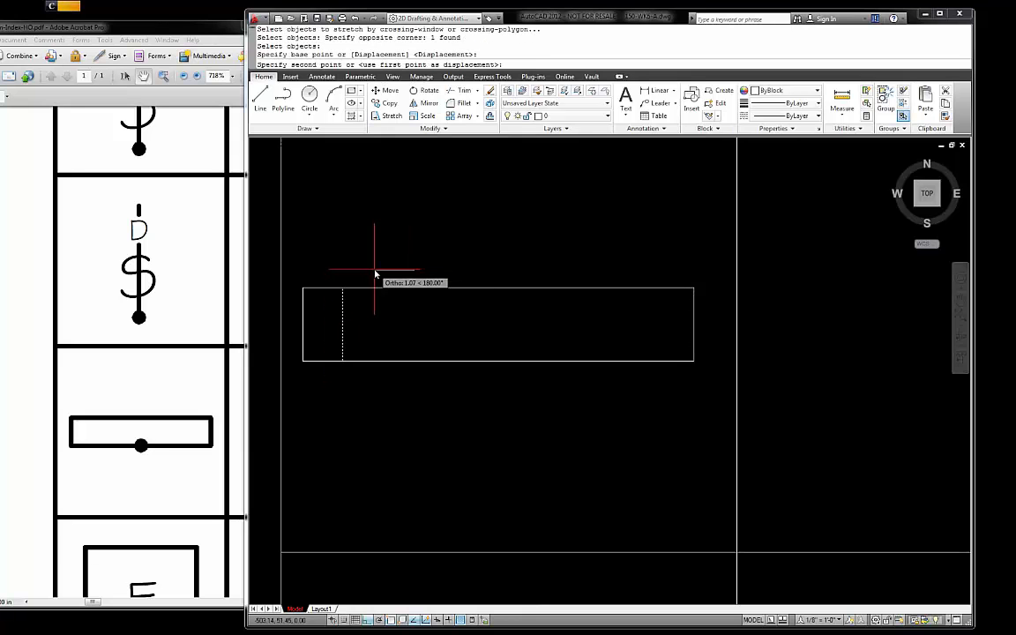
text(.5)
key(Return)
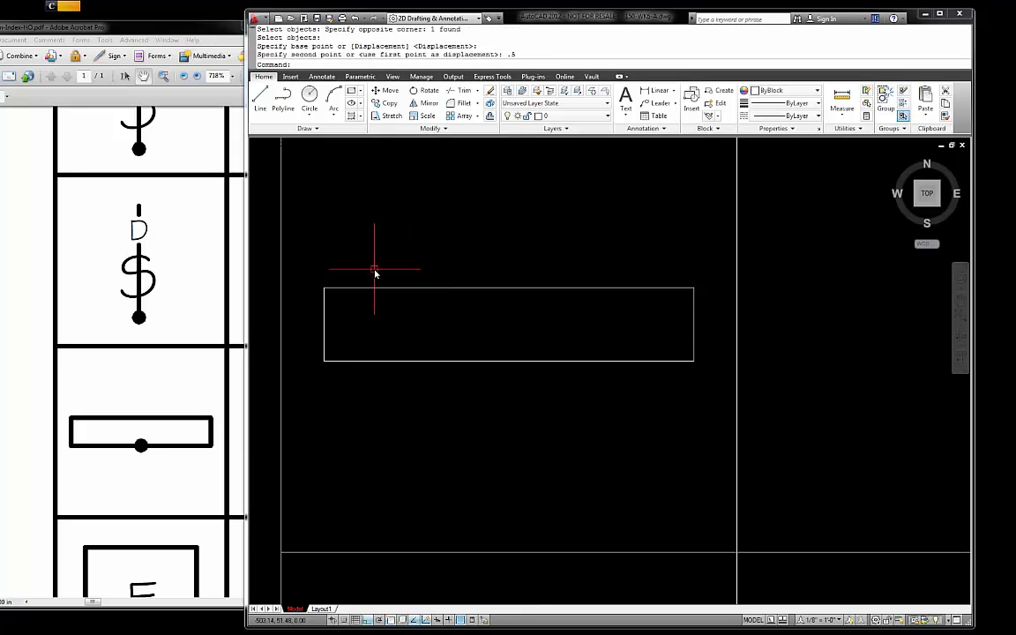
scroll(374, 273, down, 4)
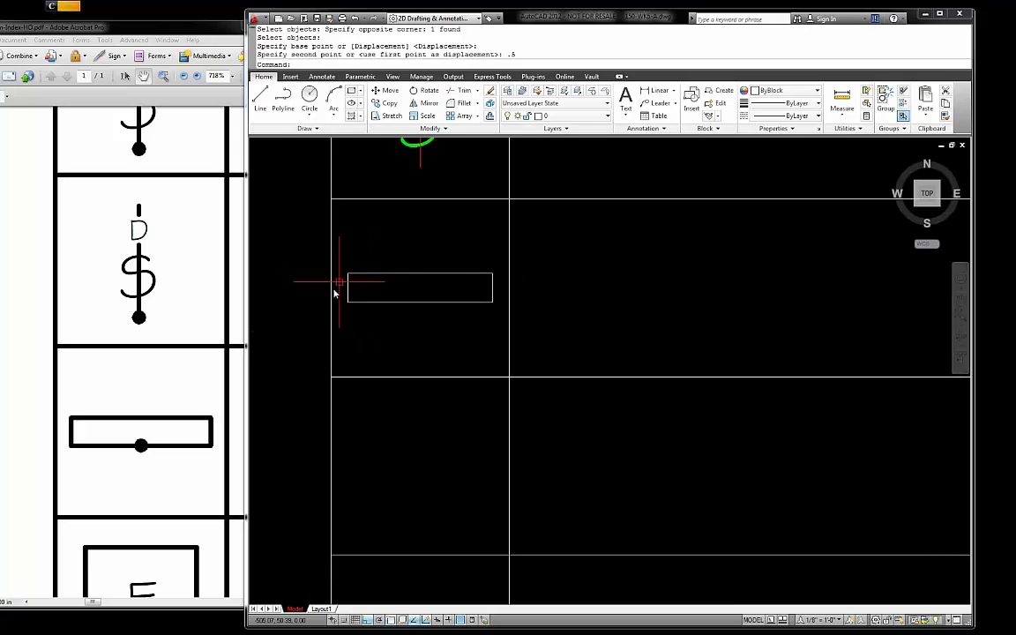
Step: Examine the boxed F symbol below the rectangle in the PDF reference, and return to the drawing's empty cells
click(190, 451)
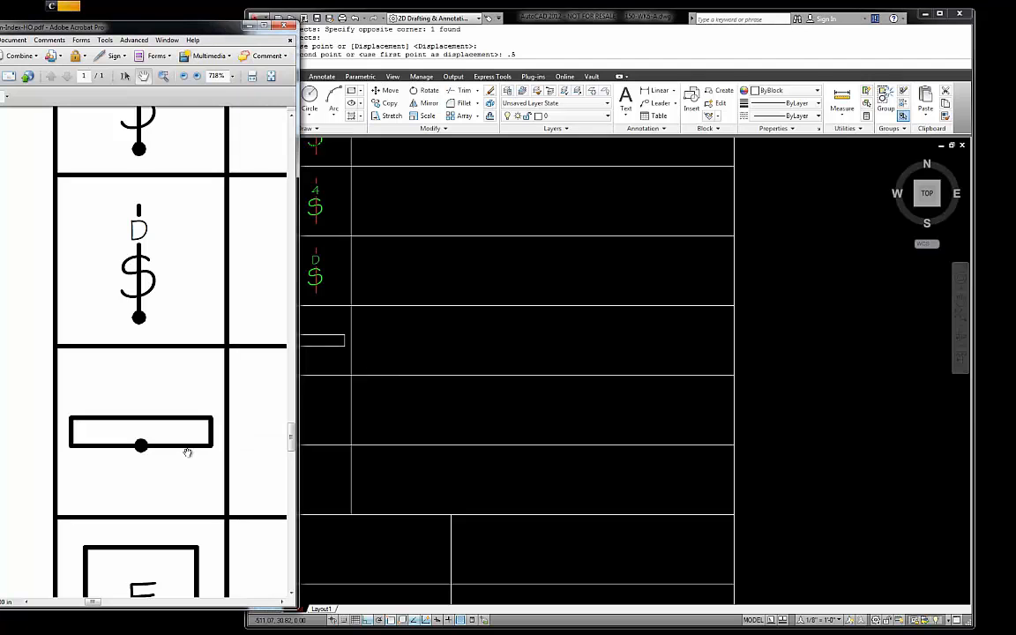
scroll(197, 401, down, 3)
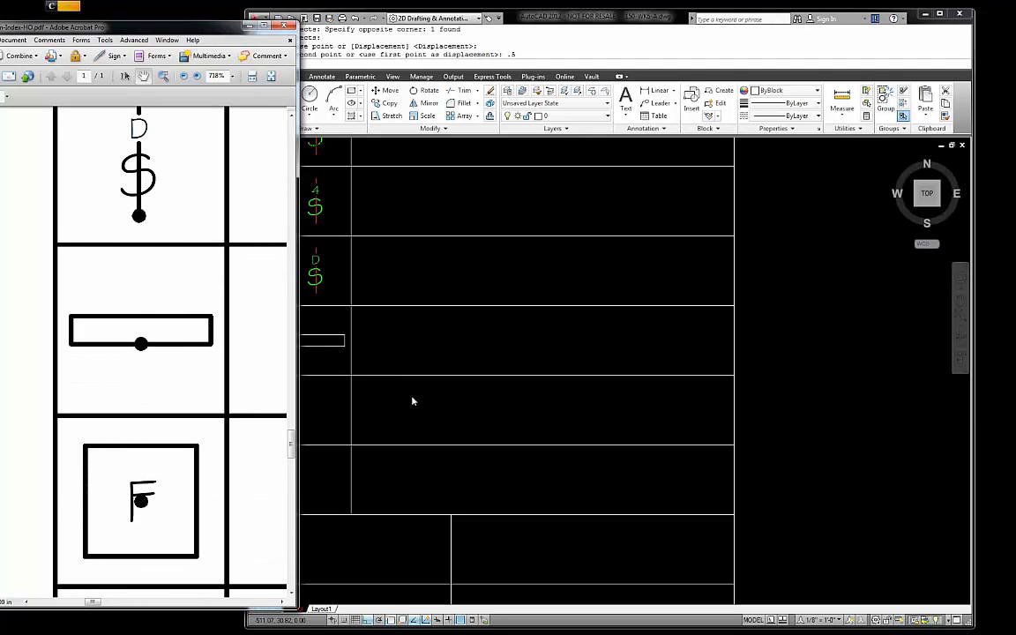
scroll(257, 379, down, 2)
click(471, 351)
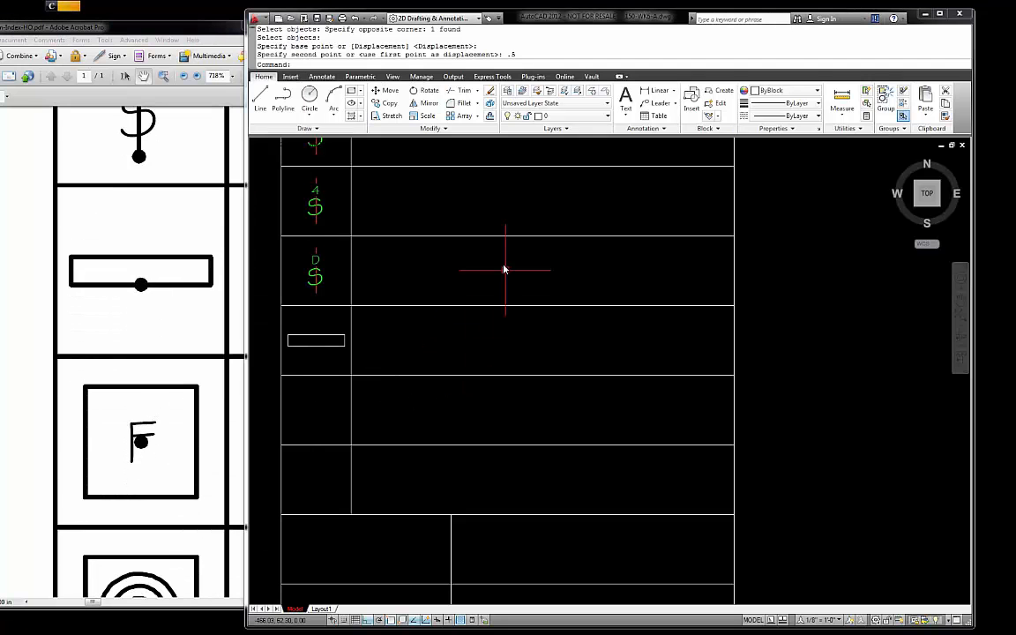
scroll(269, 413, down, 2)
scroll(275, 413, up, 7)
scroll(499, 404, down, 6)
scroll(444, 415, up, 7)
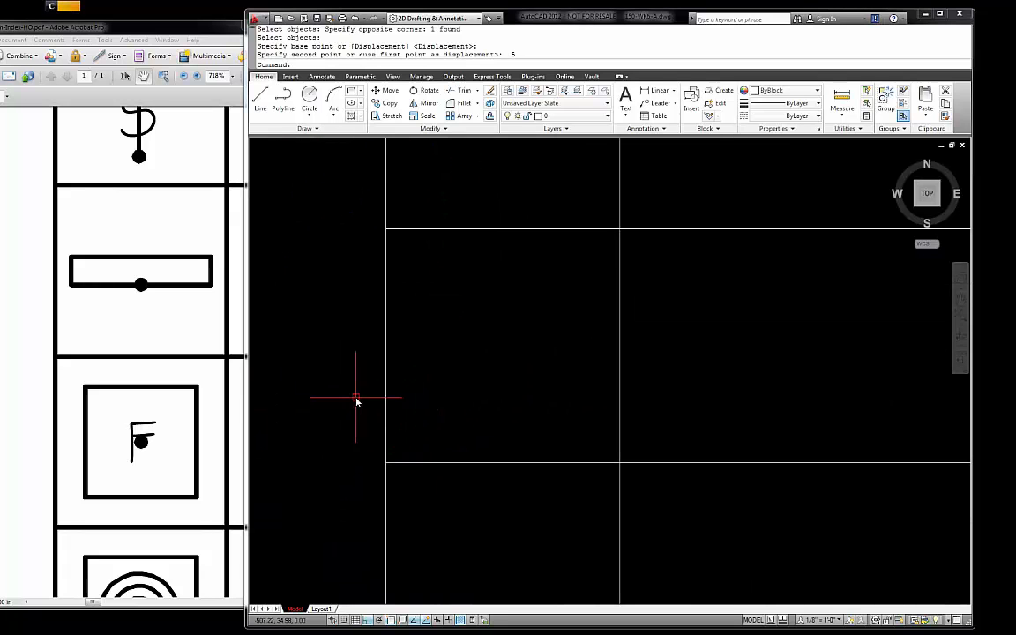
key(Escape)
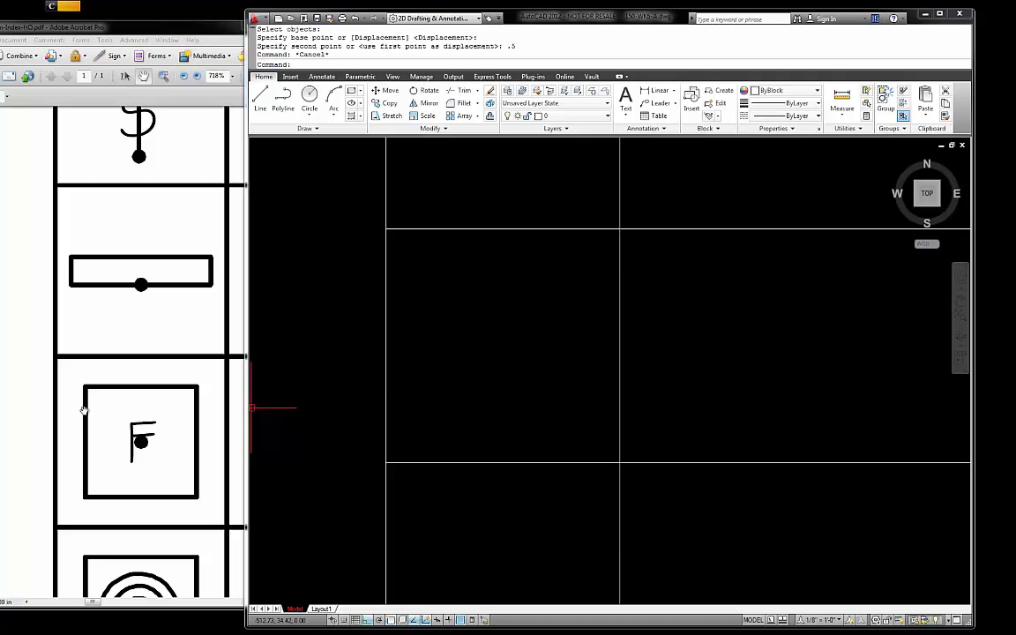
Step: Draw an 8 by 8 square beside the empty cell below the rectangle's cell, using a relative corner of @8,8
click(358, 93)
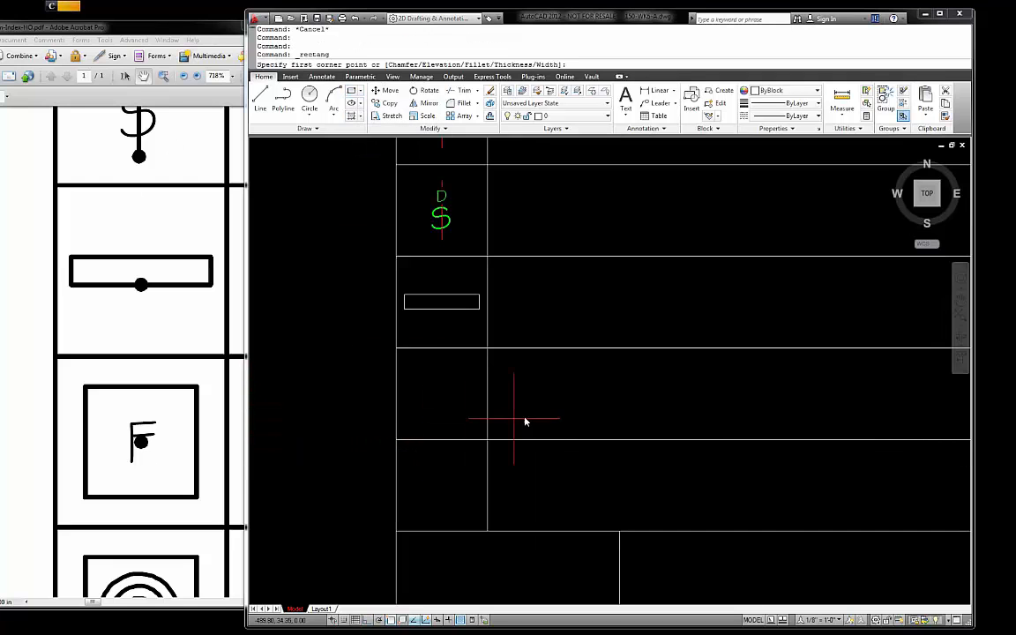
click(523, 417)
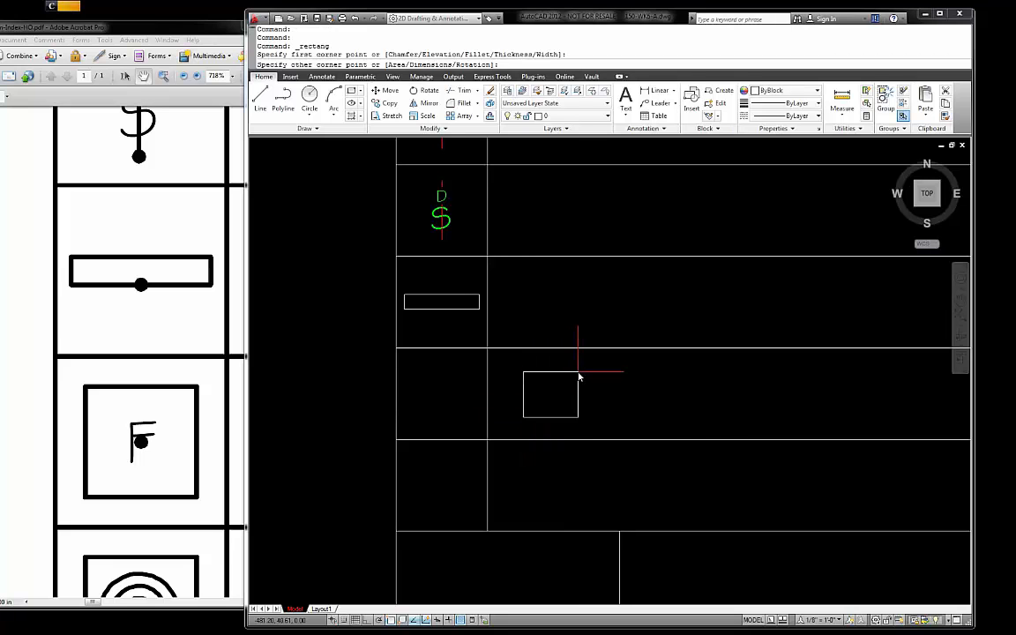
key(F8)
text(@8)
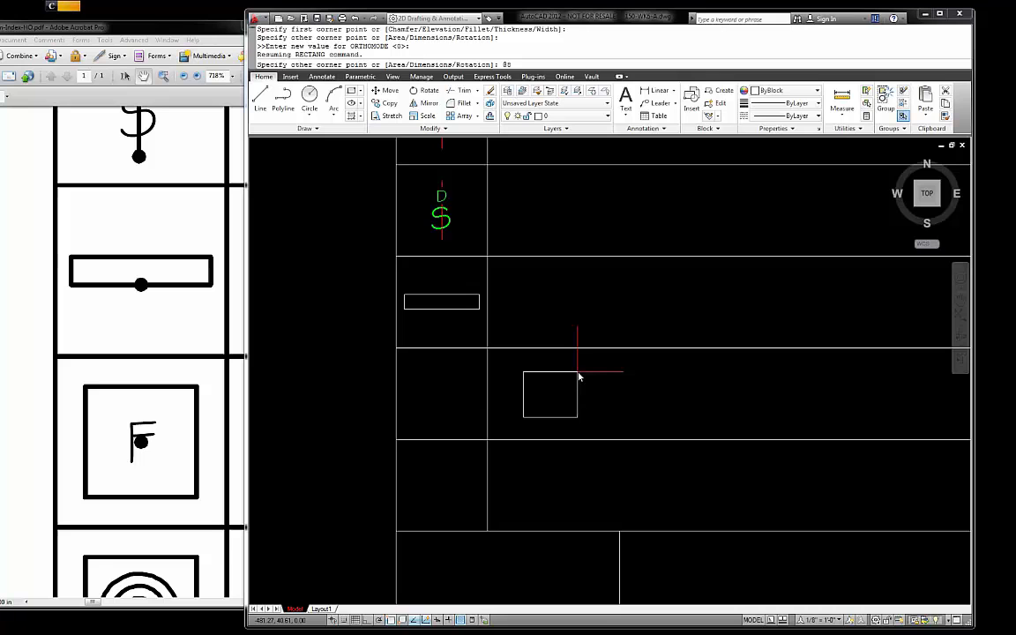
text(,8)
key(Return)
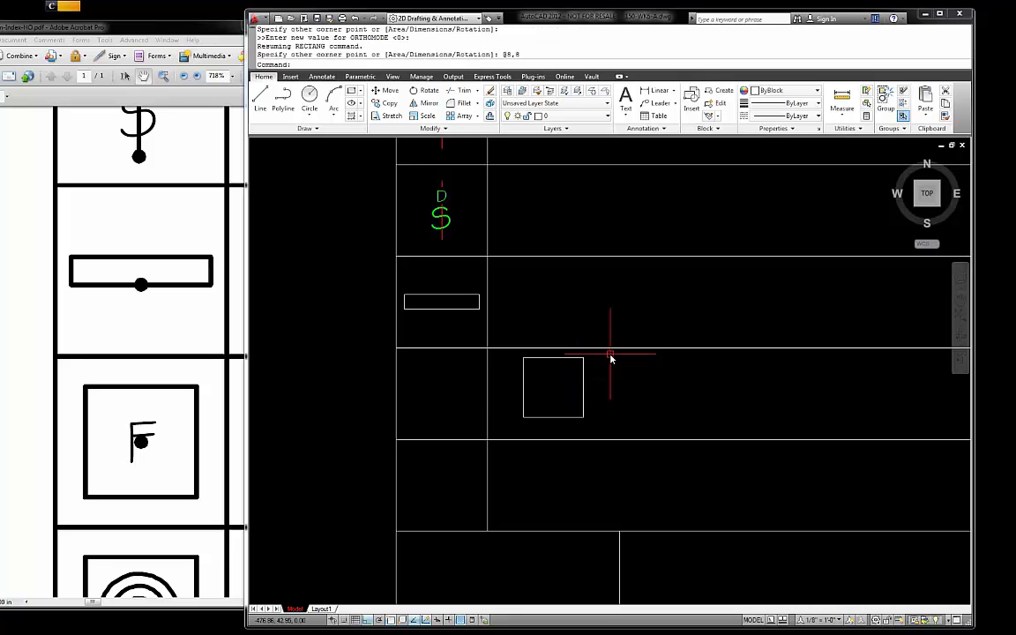
Step: Move the square by its center to the center of the cell below the rectangle, using mid-between-two-points snaps on opposite corners
click(583, 385)
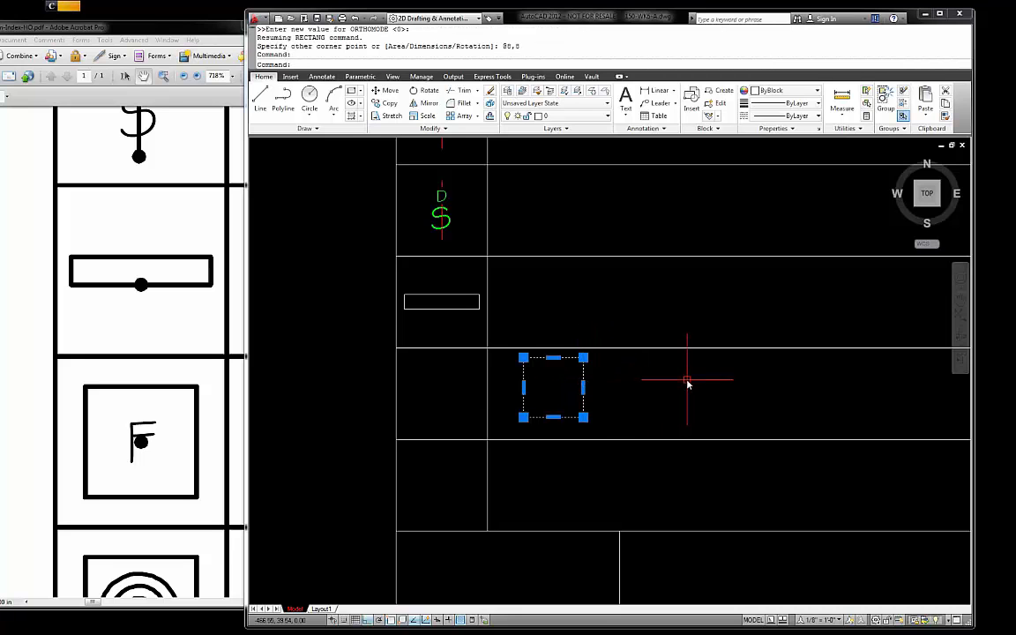
text(M)
key(Return)
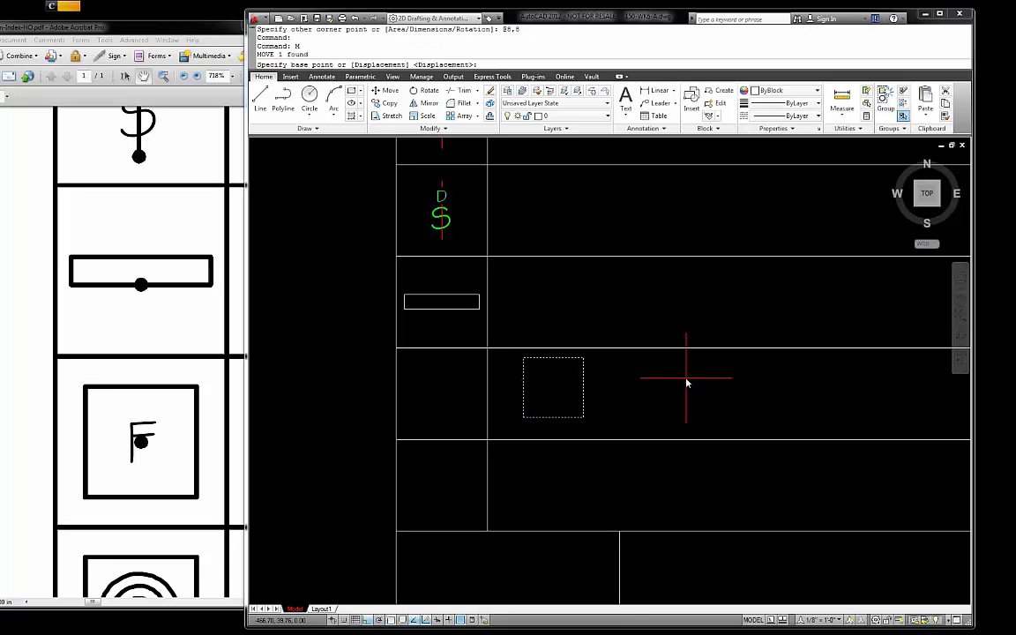
shift+right_click(687, 383)
click(732, 152)
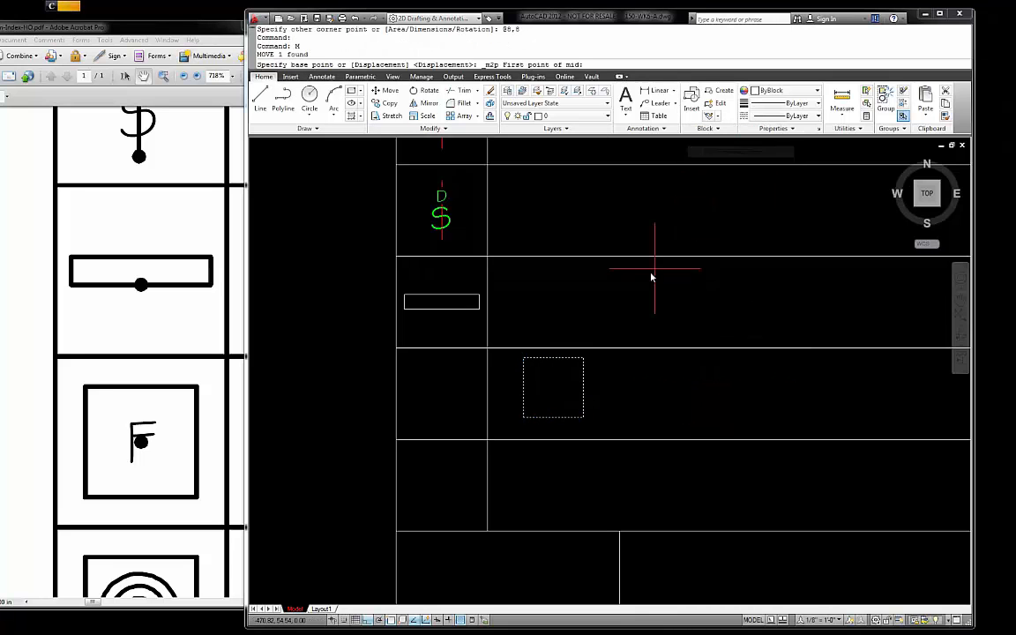
click(584, 358)
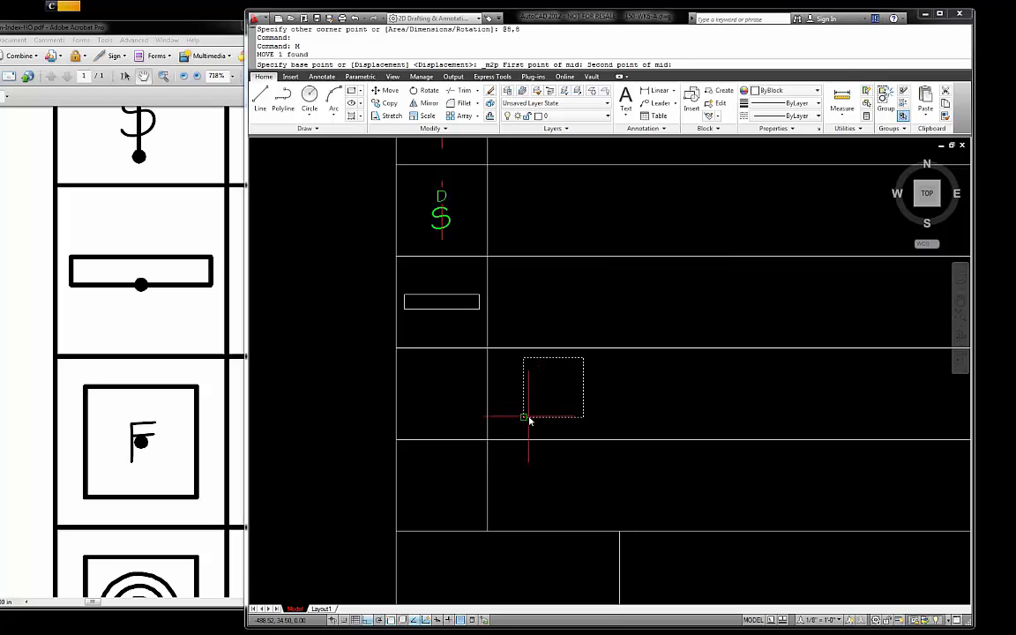
click(524, 417)
shift+right_click(429, 418)
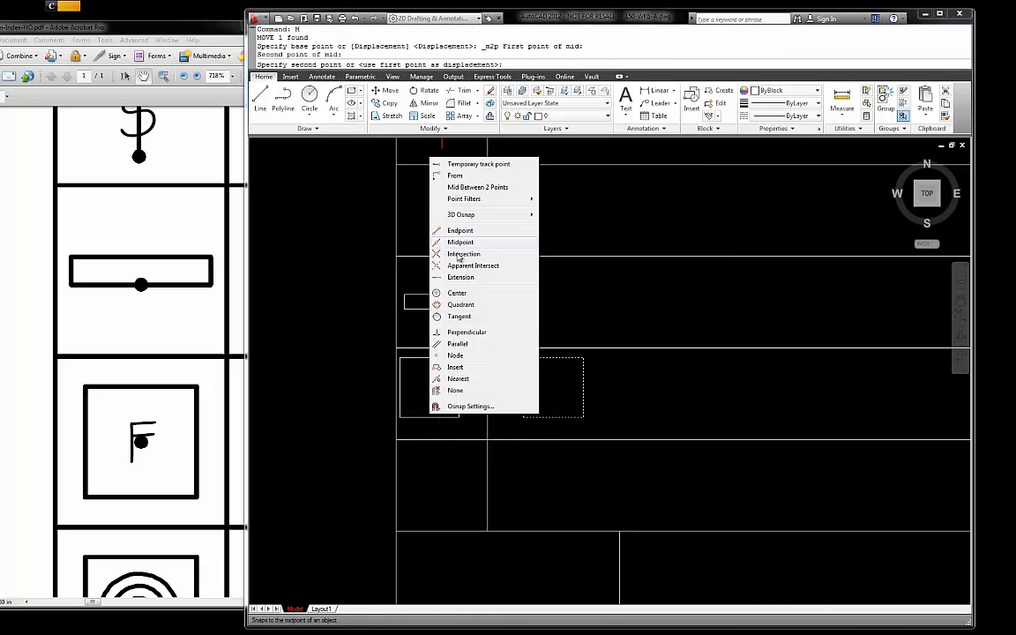
click(476, 187)
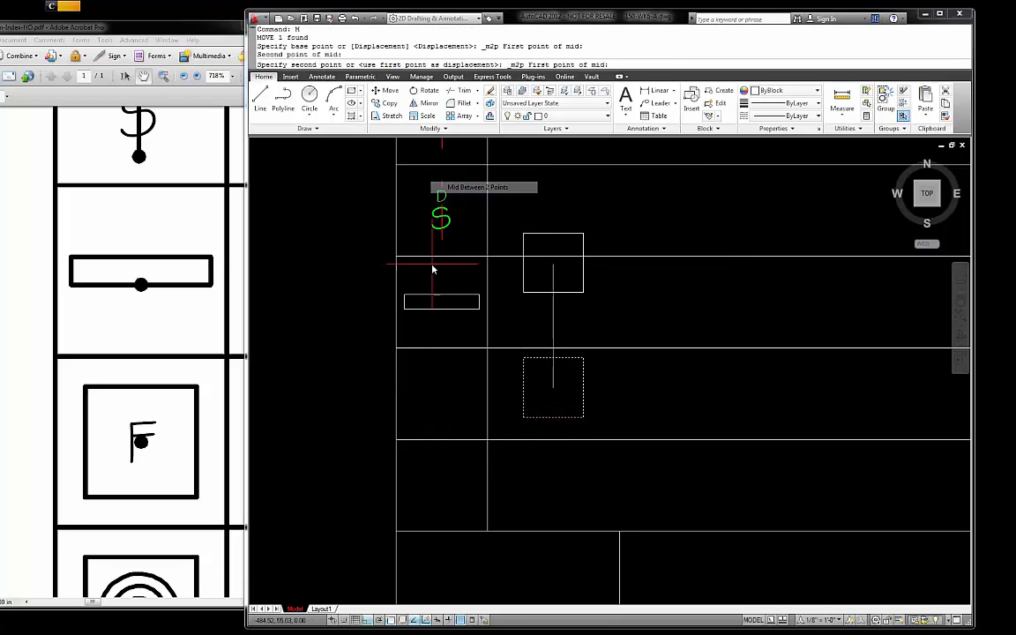
click(395, 350)
shift+right_click(469, 415)
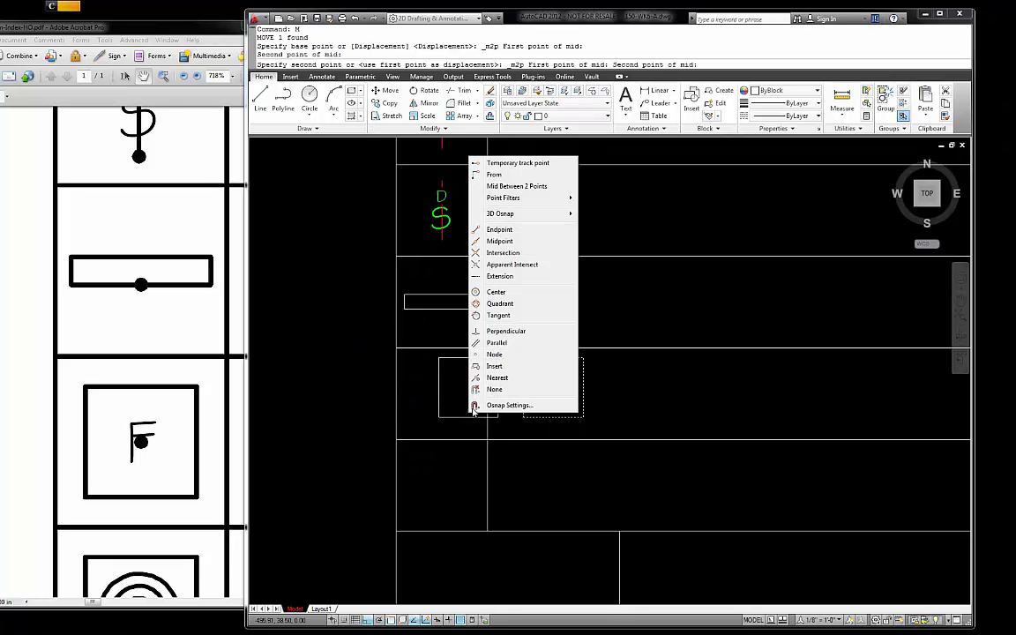
click(503, 254)
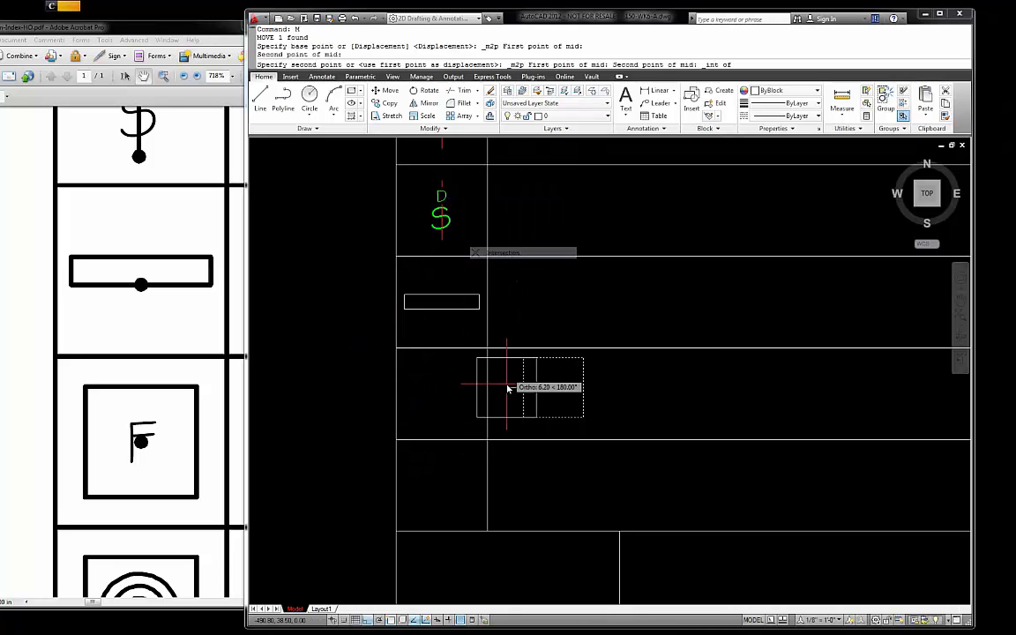
click(486, 439)
key(Escape)
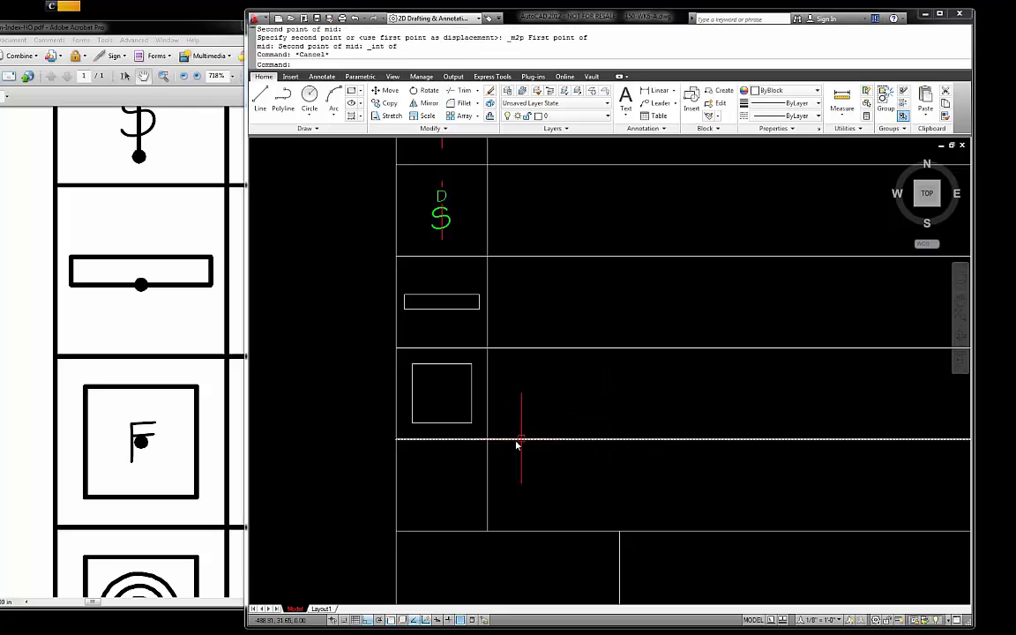
scroll(517, 369, down, 2)
scroll(487, 421, up, 1)
scroll(487, 421, up, 2)
click(477, 401)
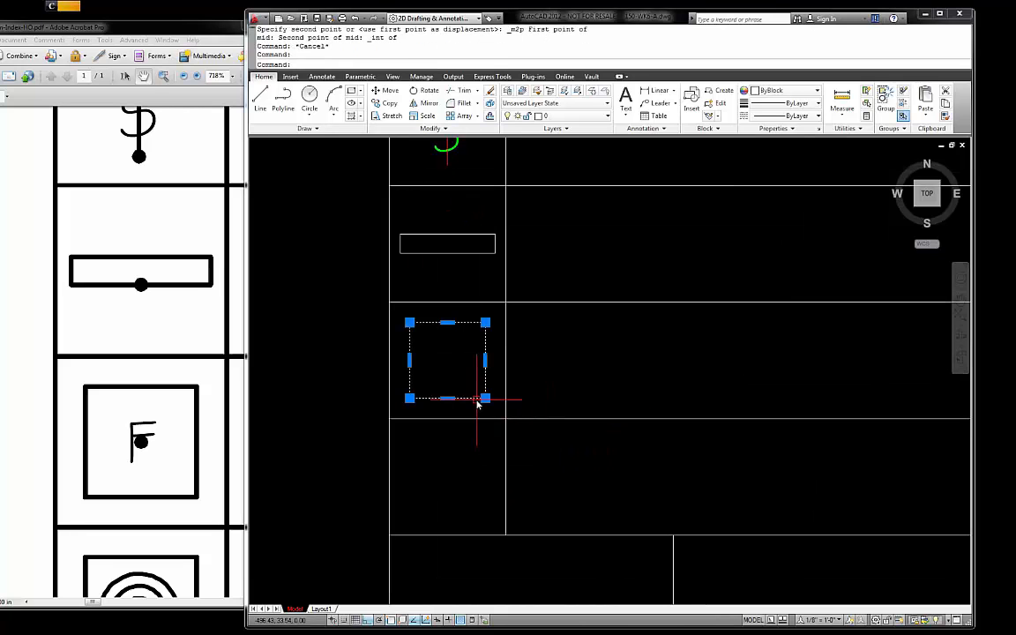
text(c)
key(Return)
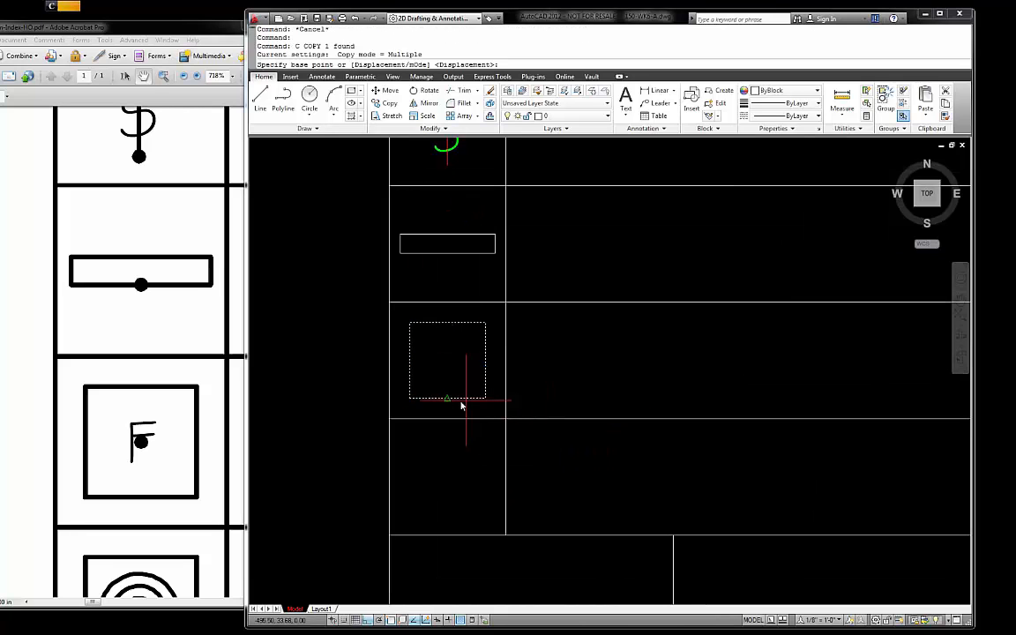
click(409, 399)
key(Escape)
click(426, 399)
key(Escape)
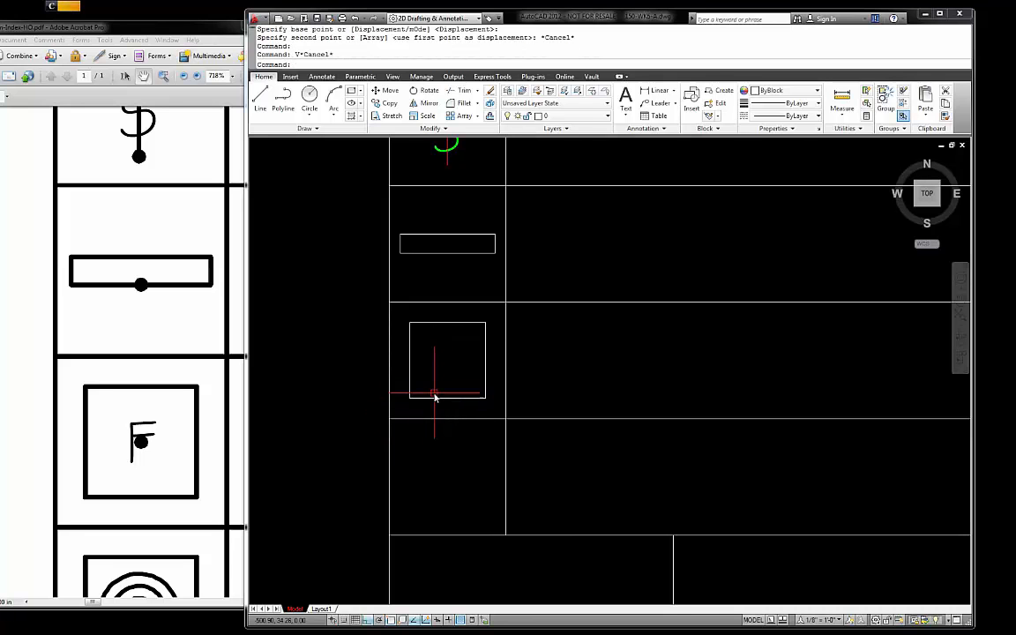
Step: Copy the square into the cell directly below, from the cell's lower-left corner to the next grid corner down
text(c)
key(Return)
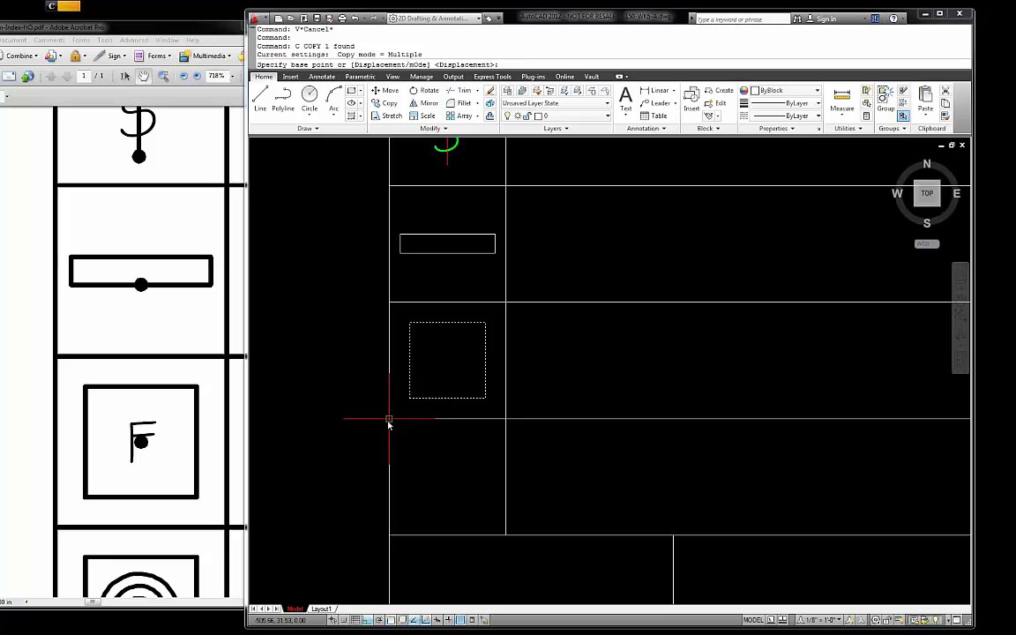
click(390, 420)
click(390, 537)
key(Escape)
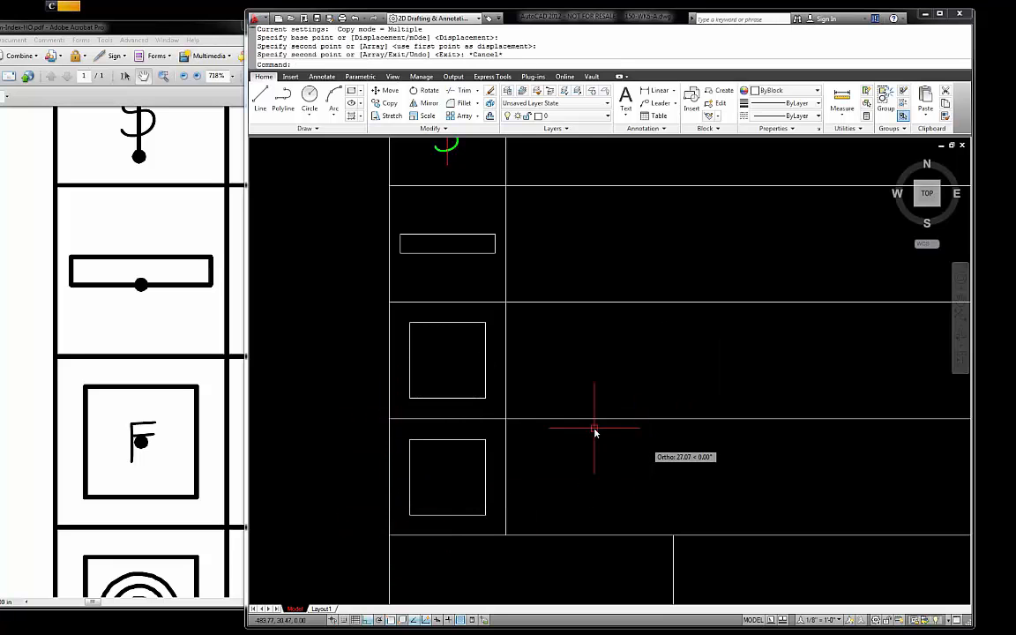
scroll(480, 404, down, 2)
scroll(460, 269, up, 2)
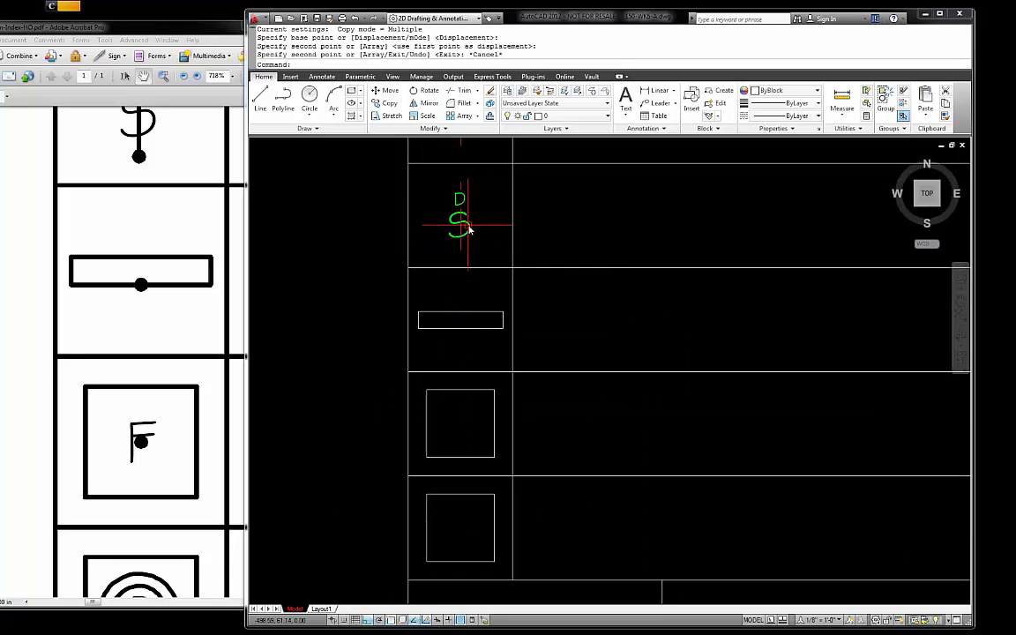
click(455, 221)
scroll(475, 280, down, 2)
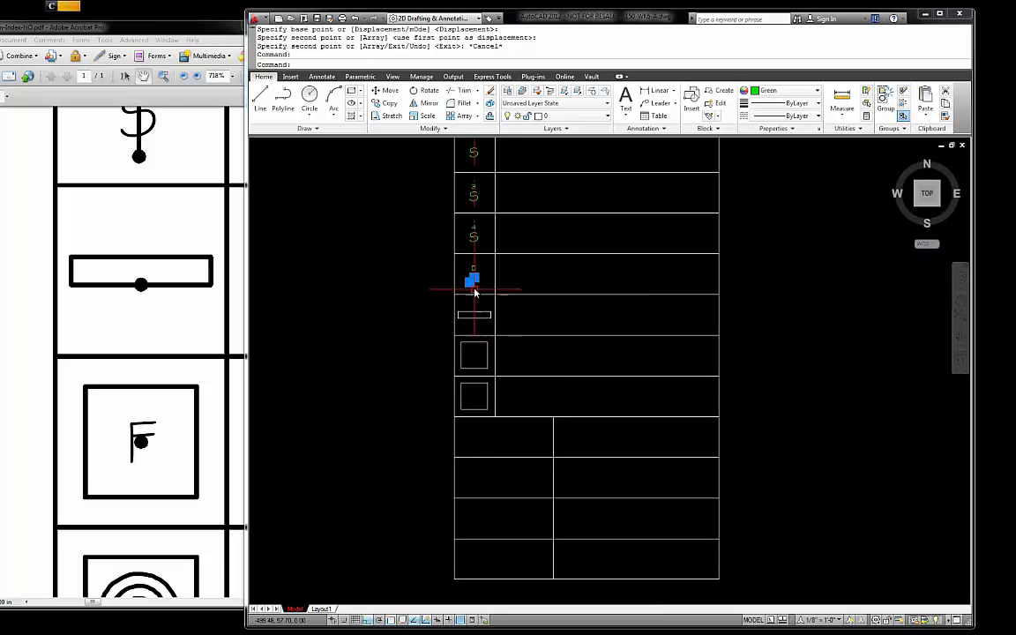
scroll(478, 269, up, 3)
scroll(486, 275, down, 2)
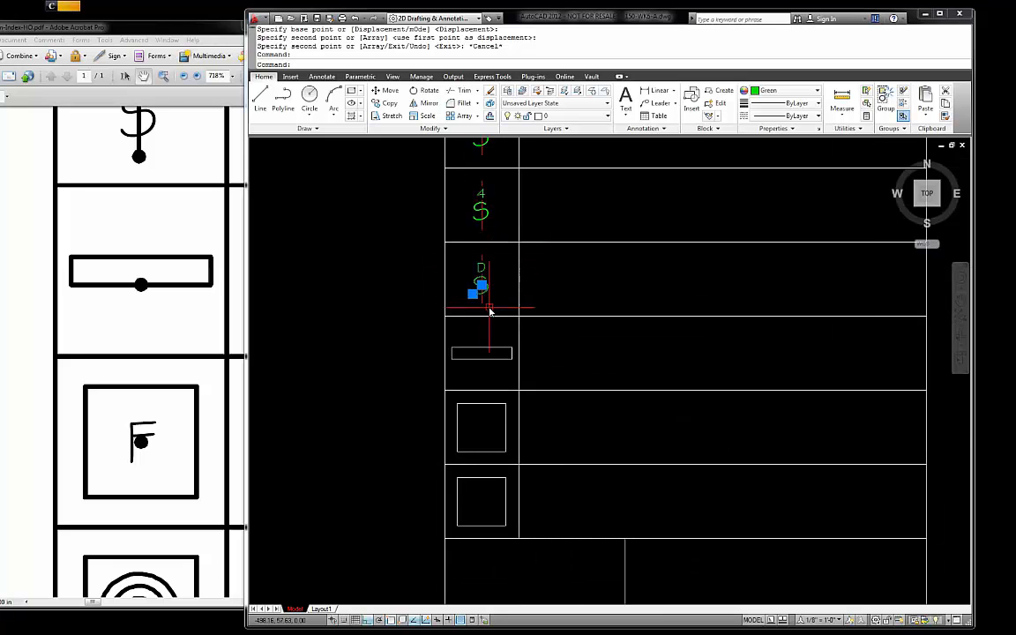
scroll(488, 302, down, 2)
scroll(491, 254, up, 4)
key(Escape)
Step: Copy the green S of the switch above the 3 switch into the upper square's cell, aligned by matching cell corners
scroll(456, 166, up, 3)
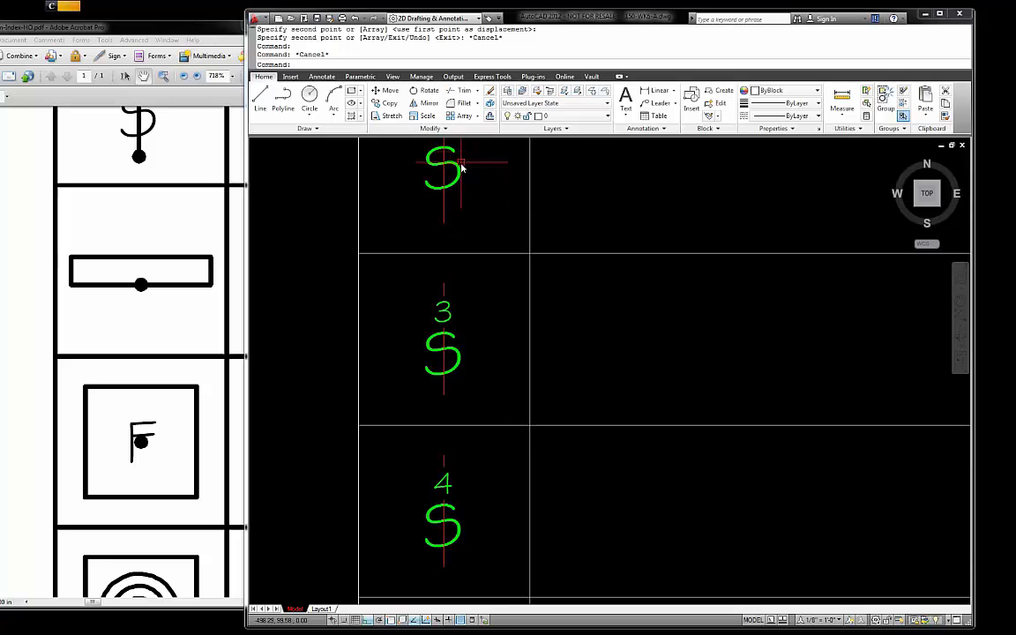
click(450, 168)
key(Return)
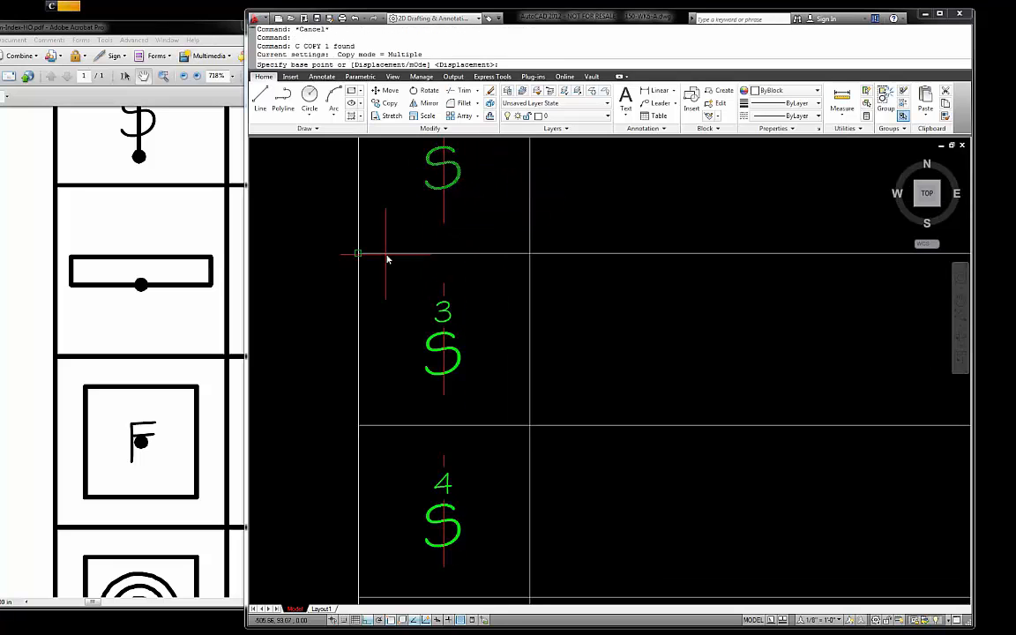
click(360, 254)
scroll(446, 208, down, 3)
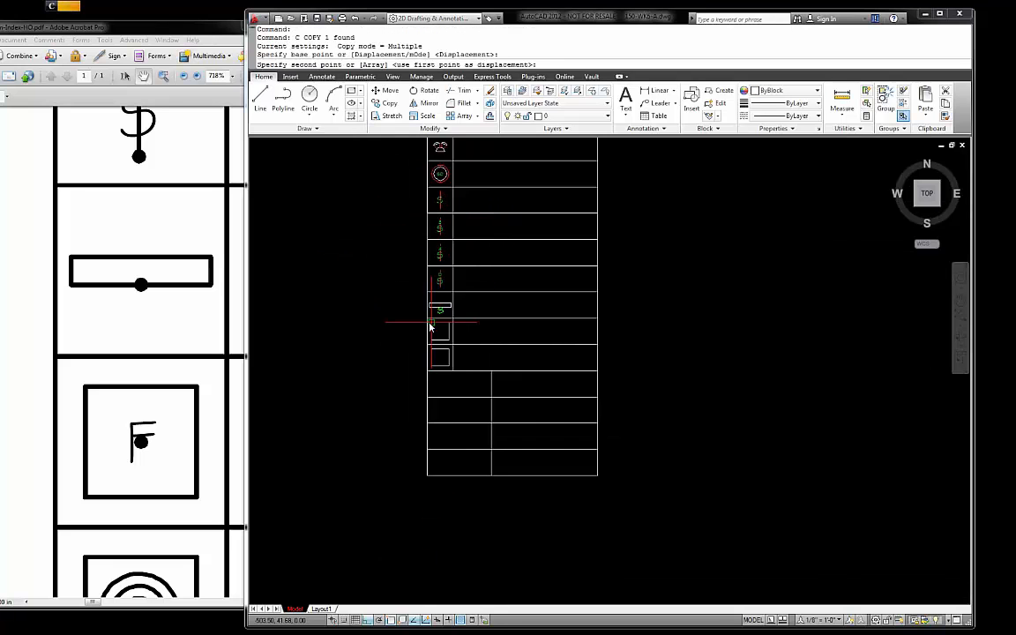
scroll(428, 321, up, 3)
click(424, 366)
key(Escape)
Step: Change the copied green S inside the upper square to the letter F
scroll(422, 347, up, 4)
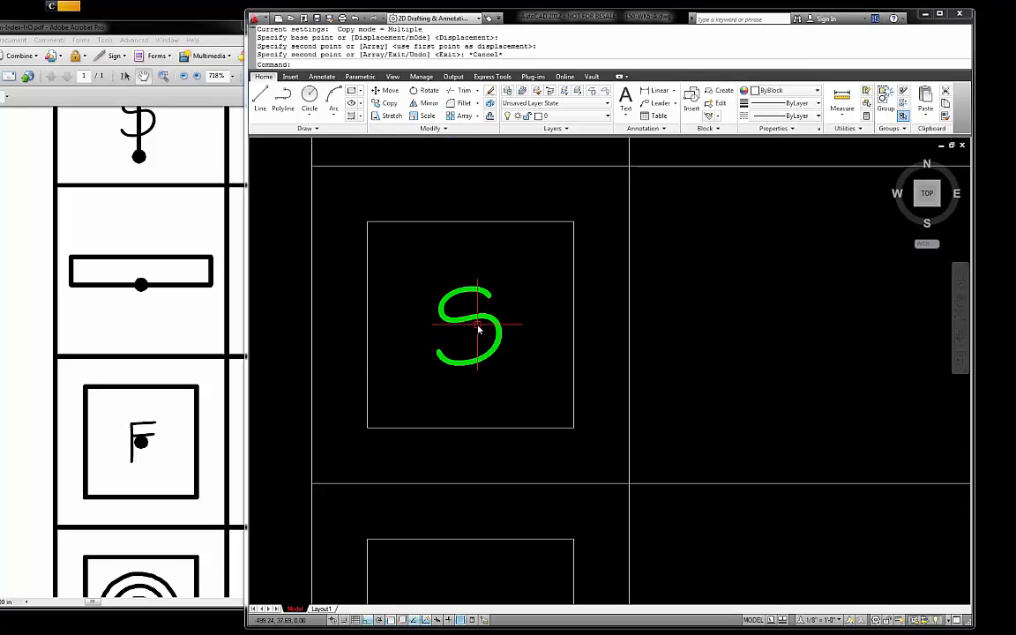
double_click(480, 326)
drag(507, 334, 434, 334)
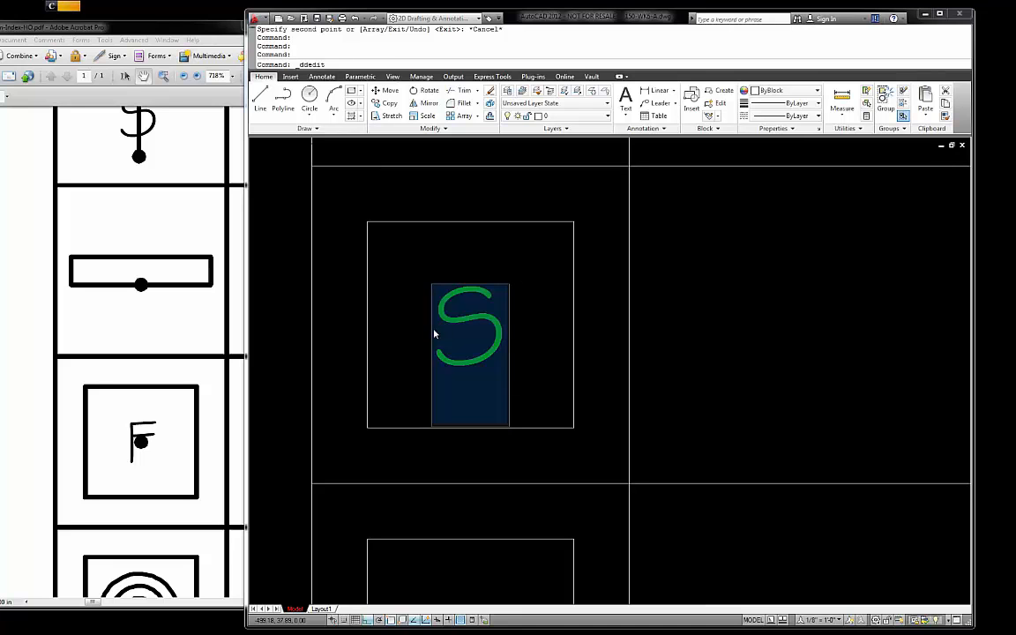
text(F)
click(698, 341)
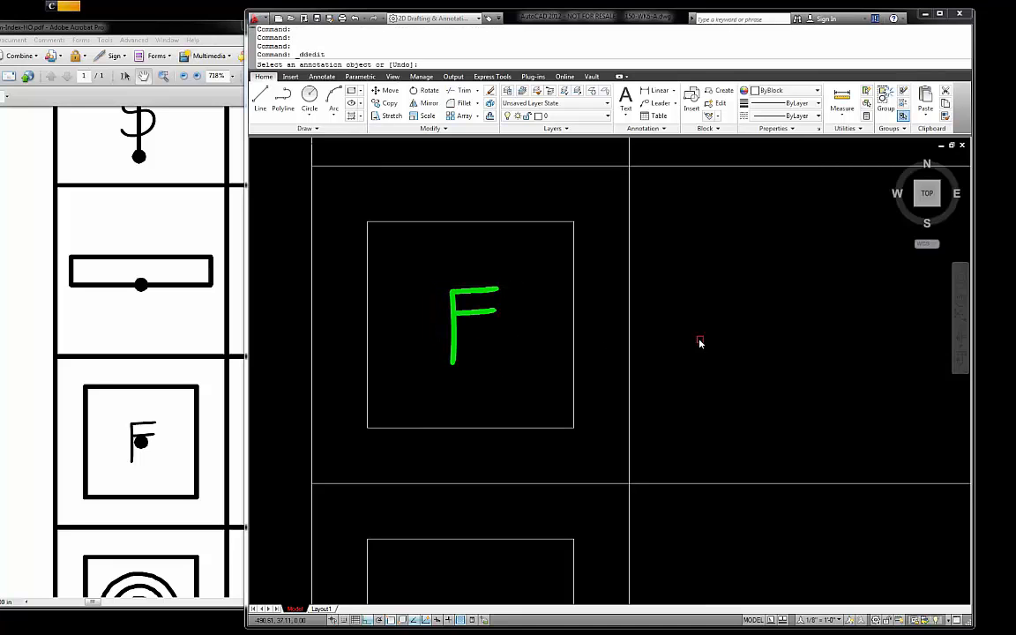
key(Escape)
Step: Switch to the PDF reference in Acrobat, bring the boxed spiral symbol into view, and move its window aside
scroll(487, 253, down, 5)
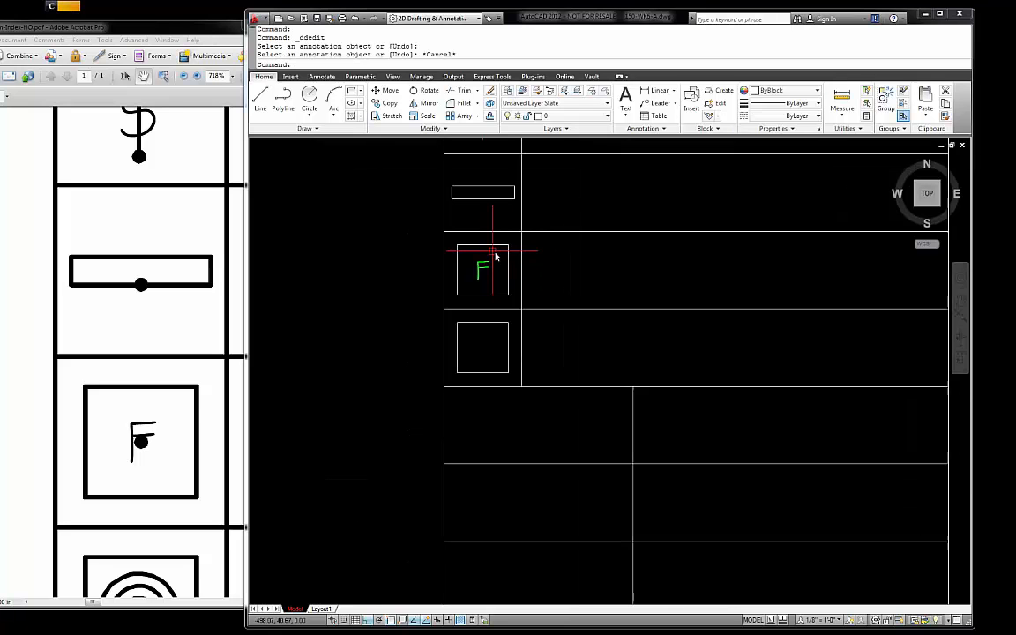
drag(165, 423, 100, 342)
drag(214, 364, 152, 245)
drag(199, 287, 159, 247)
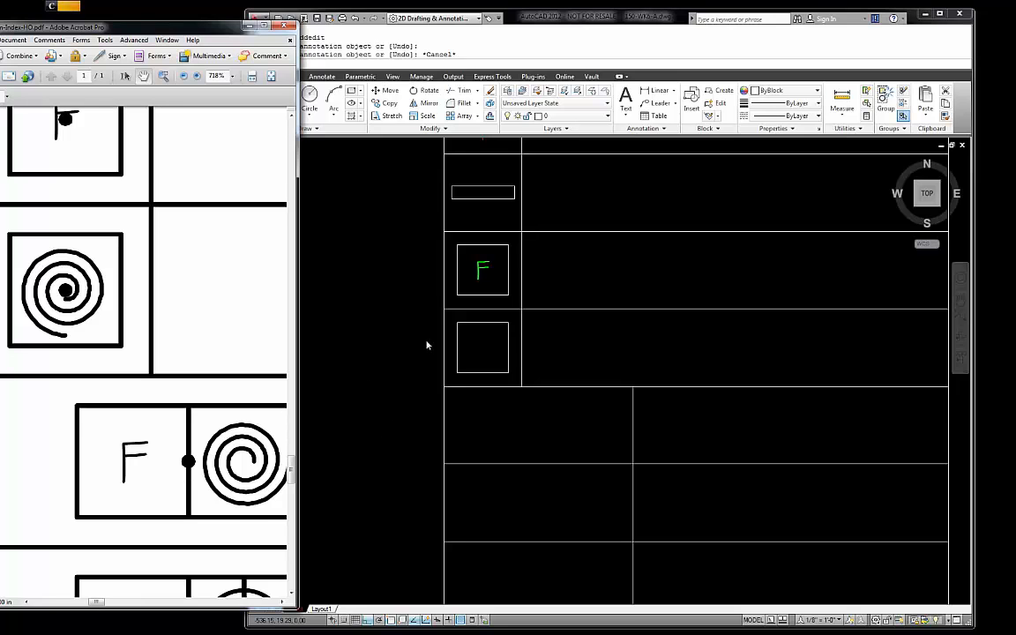
drag(168, 311, 209, 322)
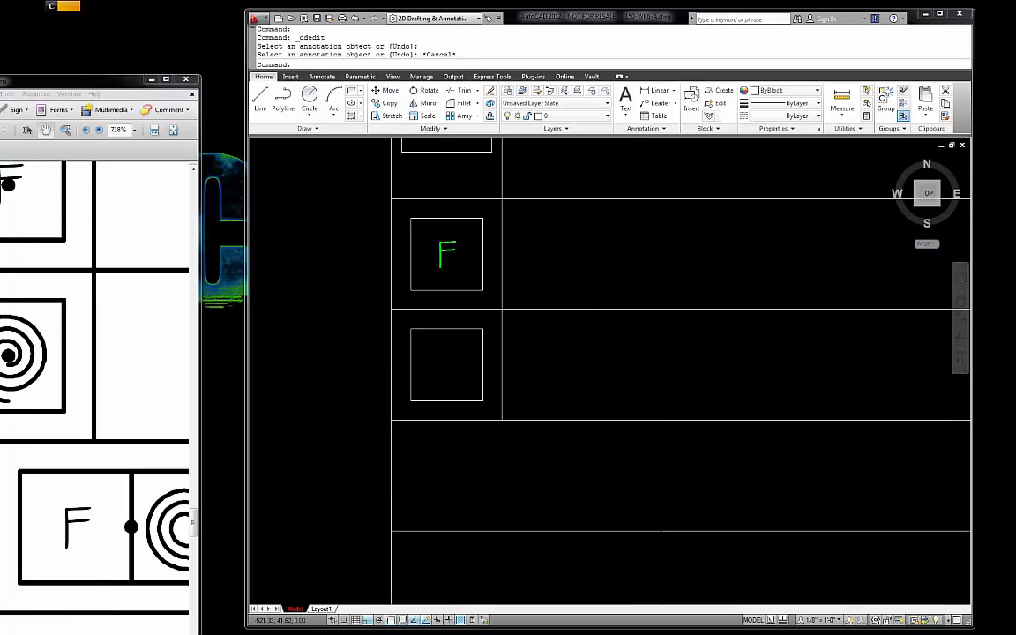
Step: Bring the Helix help PDF on screen and resize its window so the full Helix command sequence is readable
drag(0, 172, 432, 92)
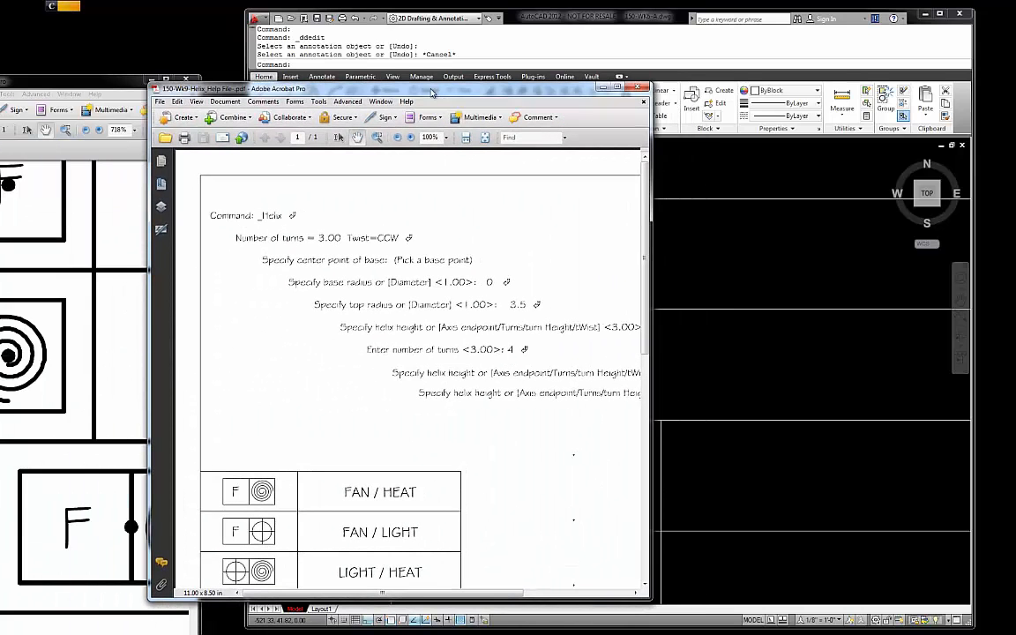
drag(650, 181, 789, 185)
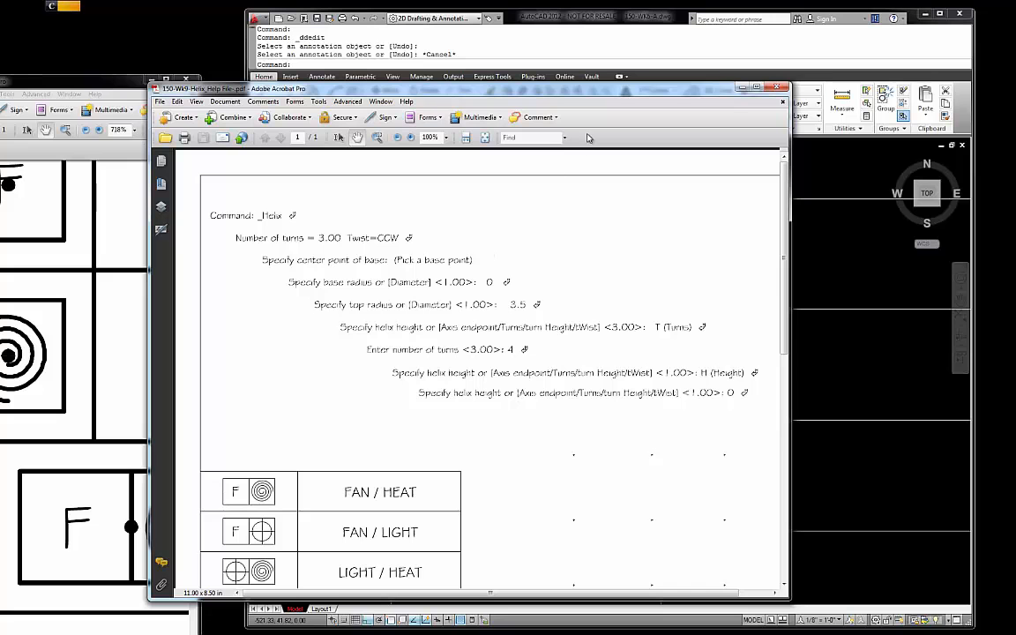
drag(568, 87, 520, 102)
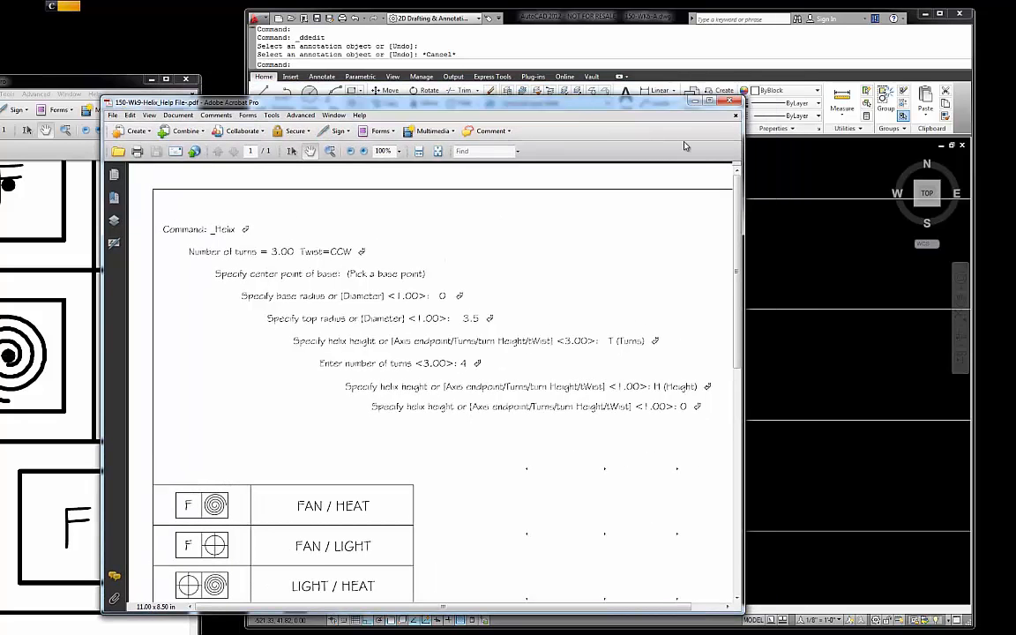
drag(651, 107, 528, 66)
drag(621, 154, 560, 441)
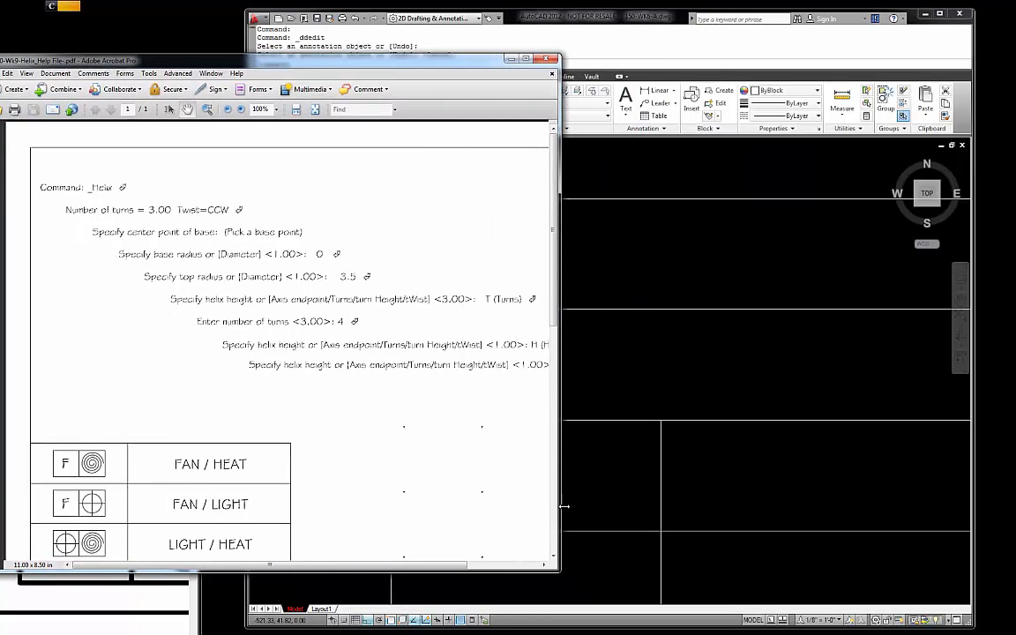
drag(560, 570, 632, 389)
mouse_move(459, 67)
mouse_down()
mouse_move(442, 2)
mouse_move(438, 38)
mouse_move(570, 50)
mouse_move(534, 32)
mouse_up()
Step: Arrange the AutoCAD window directly below the Helix help PDF, with the empty lower square and all Helix instructions in view
click(739, 349)
scroll(718, 344, down, 2)
scroll(675, 277, up, 5)
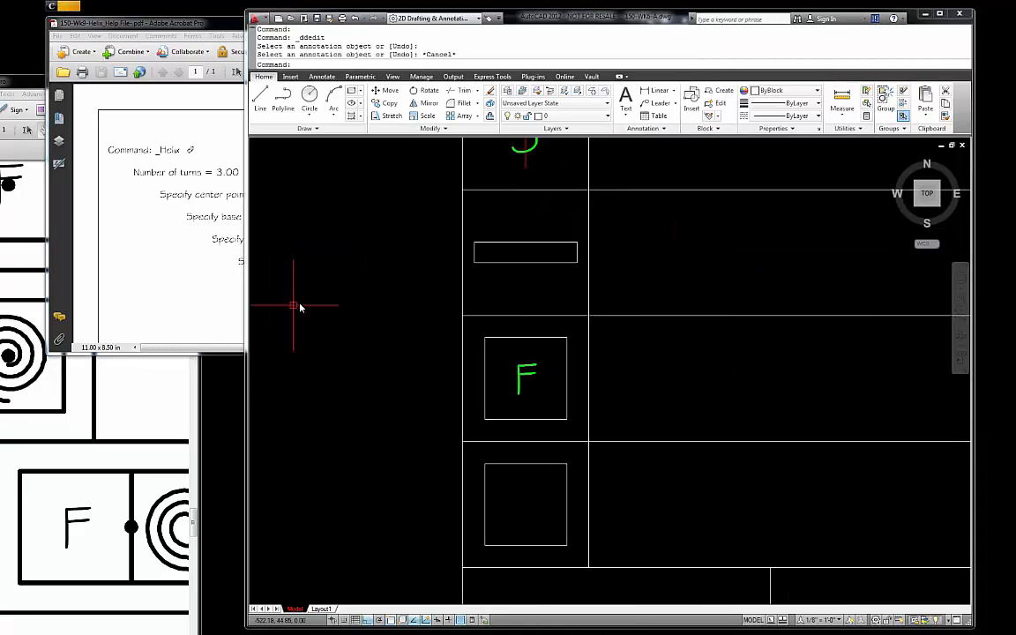
click(182, 279)
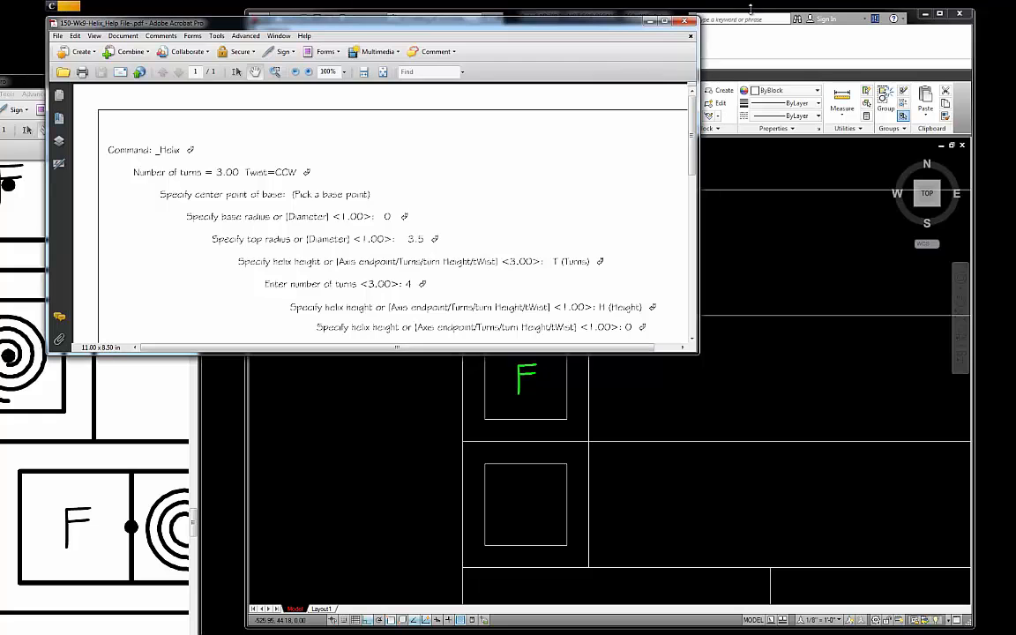
click(675, 12)
drag(683, 10, 684, 349)
scroll(625, 564, down, 6)
scroll(624, 569, up, 4)
scroll(551, 524, up, 2)
drag(510, 29, 406, 20)
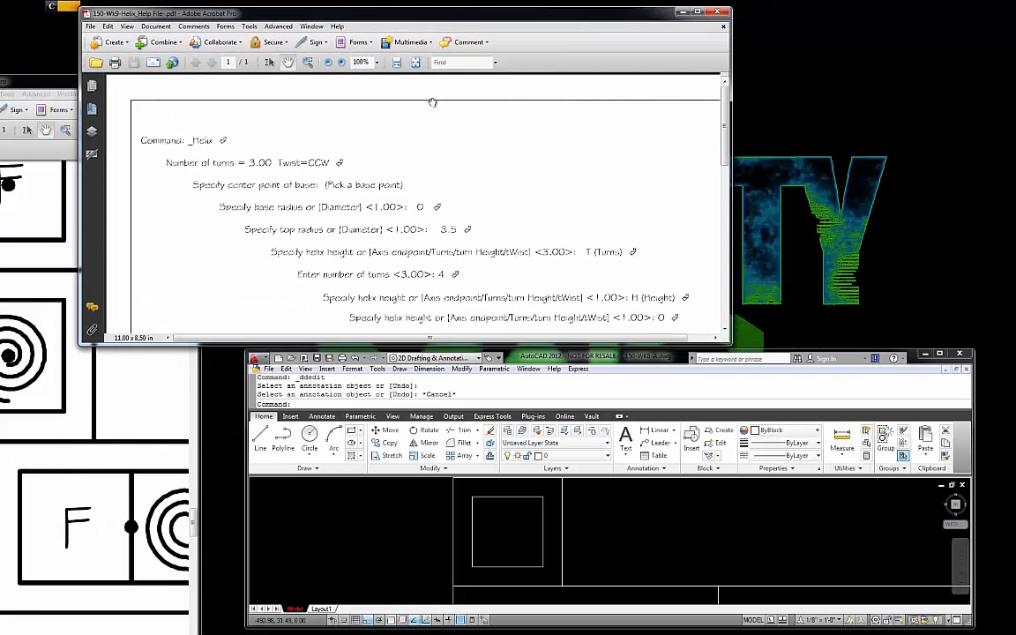
scroll(432, 103, down, 2)
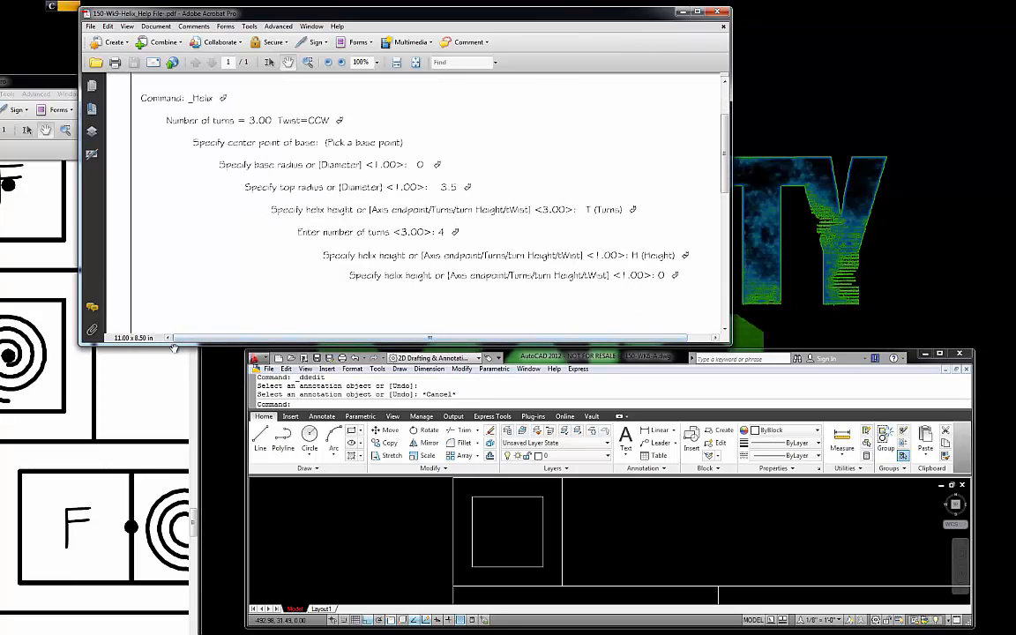
drag(173, 343, 194, 308)
mouse_move(691, 359)
mouse_down()
mouse_move(651, 345)
mouse_move(635, 319)
mouse_up()
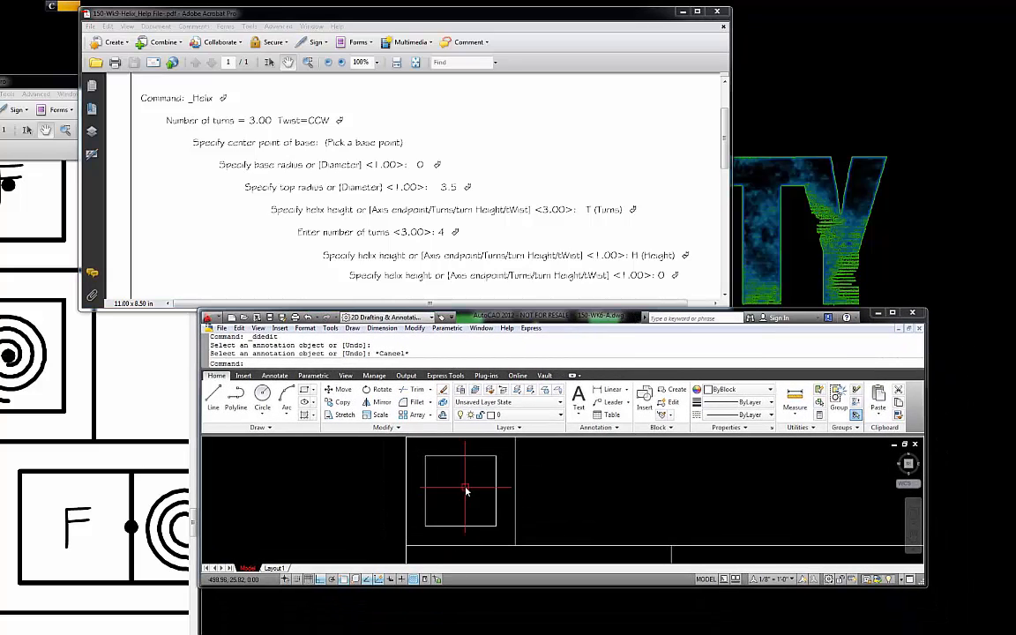
Step: Start a Helix centered in the empty lower square, using a mid-between-two-points snap on its opposite corners
key(Escape)
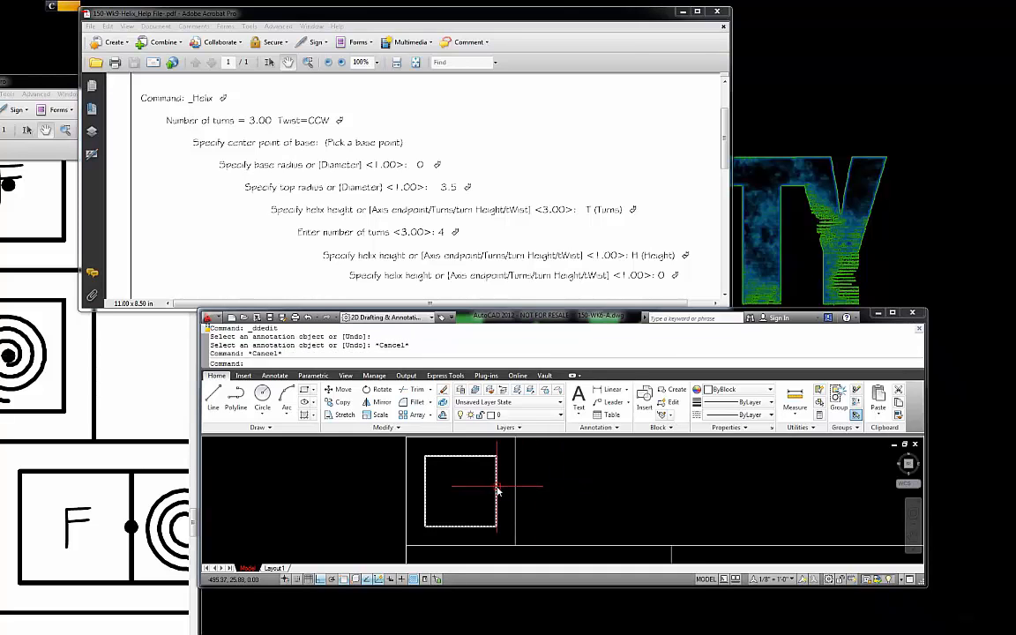
text(HE)
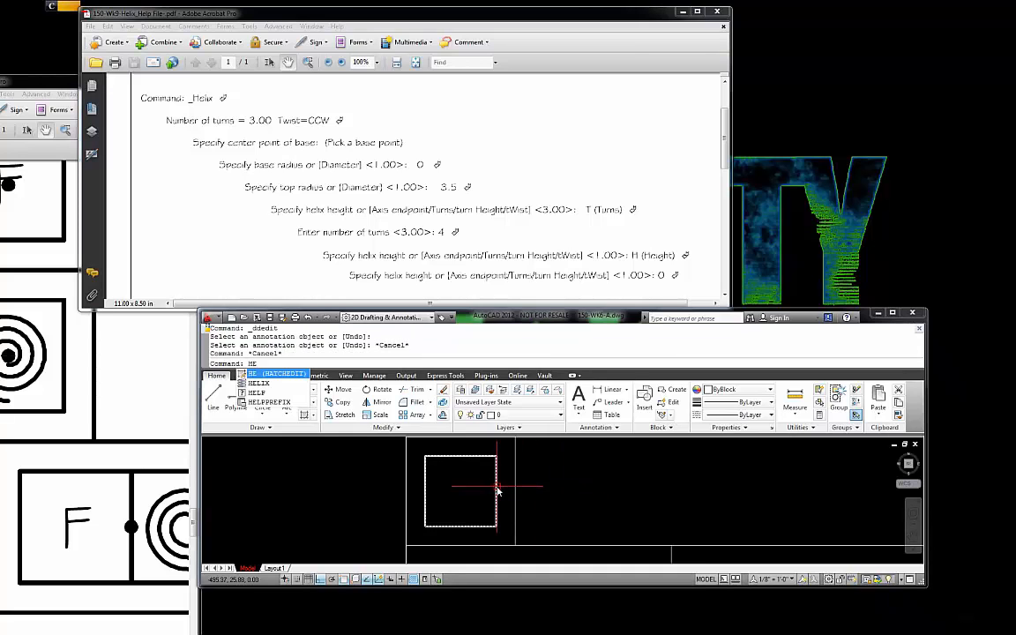
text(LIX)
key(Return)
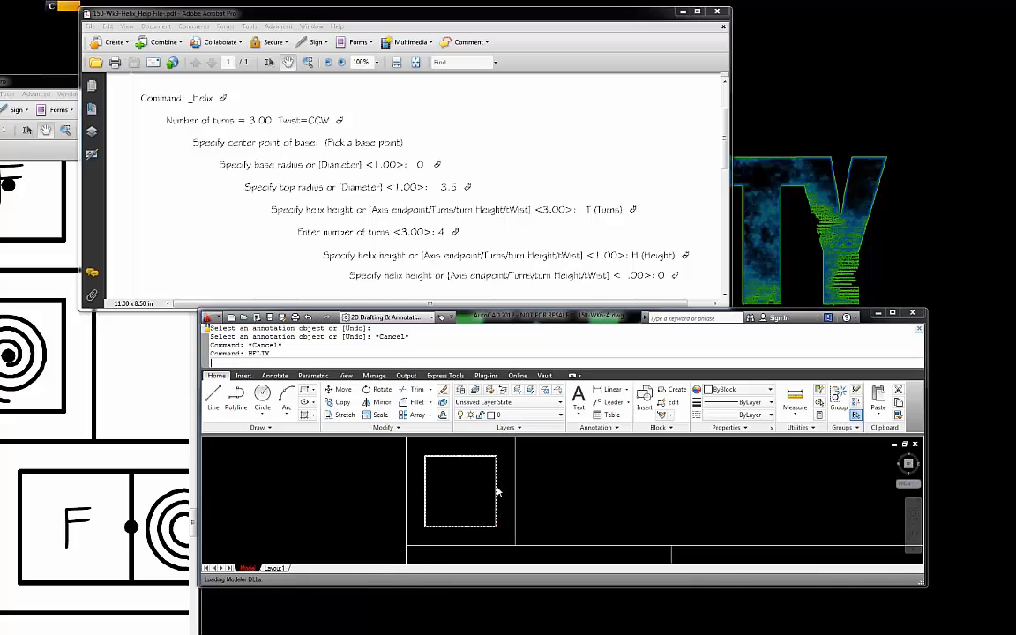
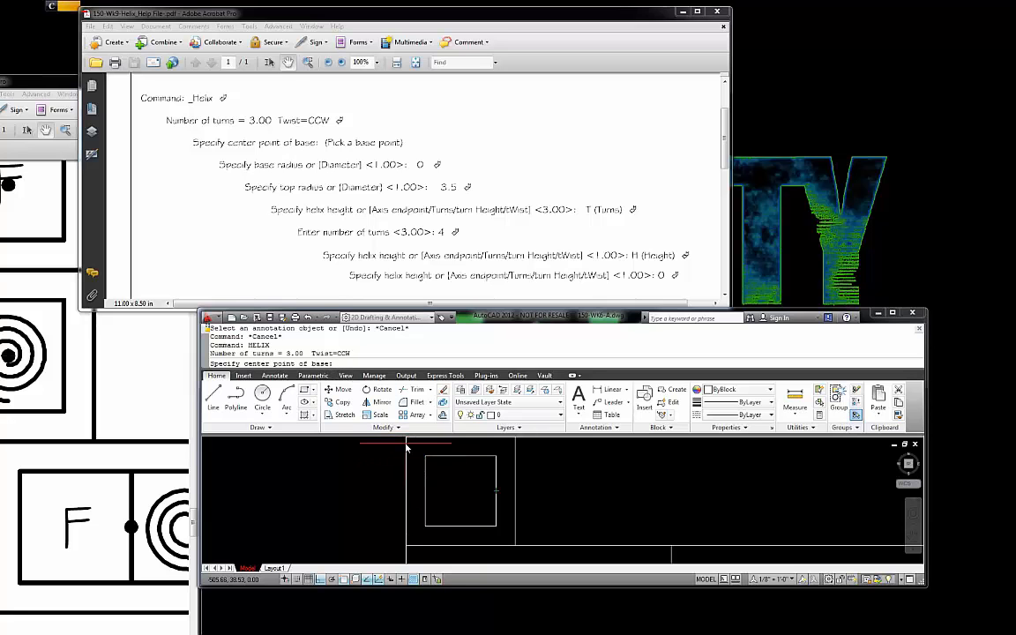
shift+right_click(409, 450)
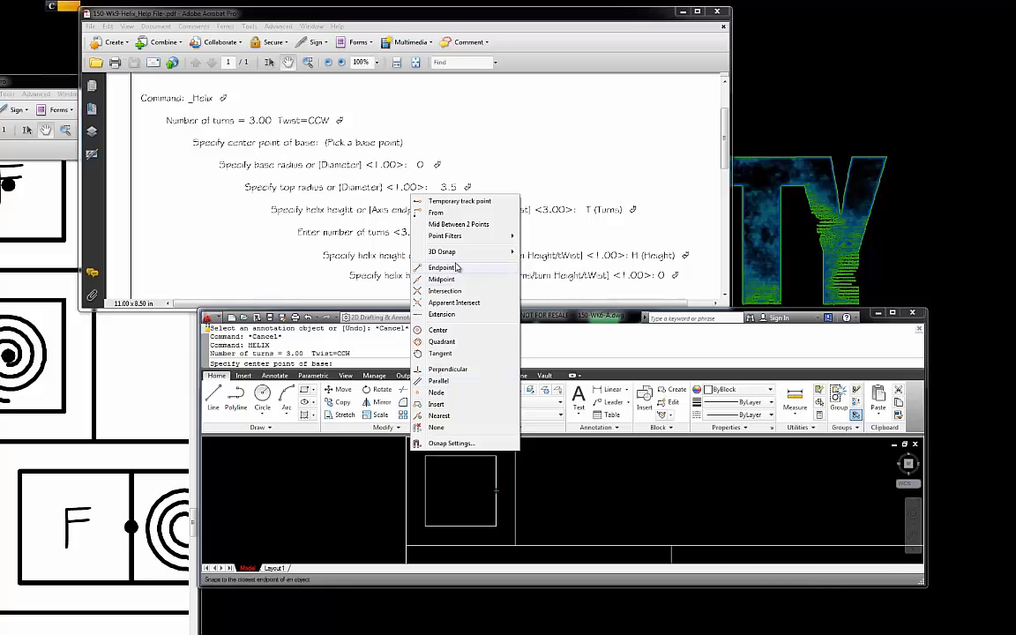
click(454, 224)
click(426, 460)
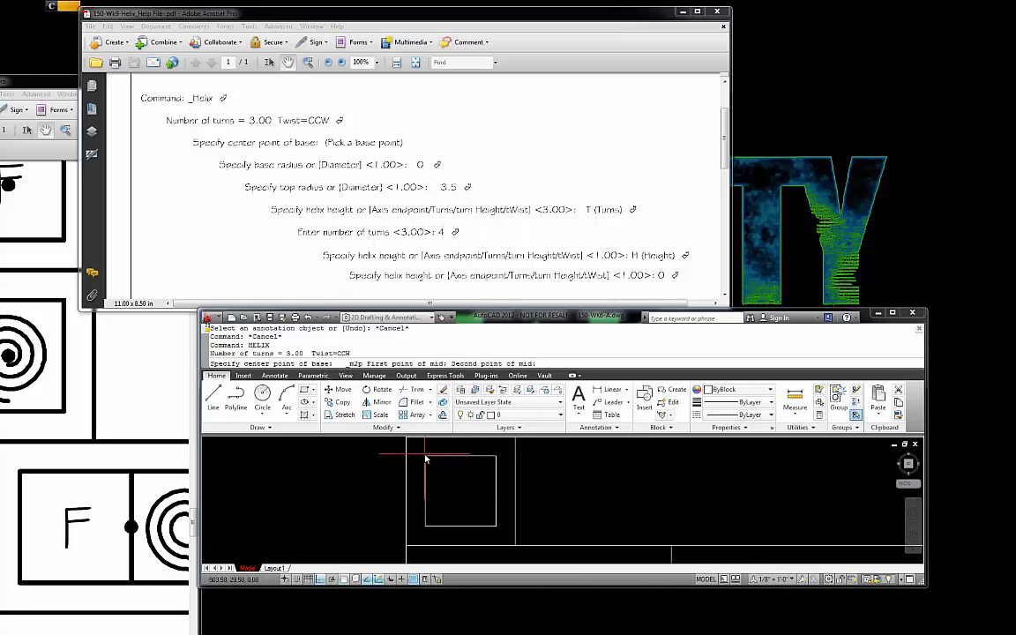
click(496, 527)
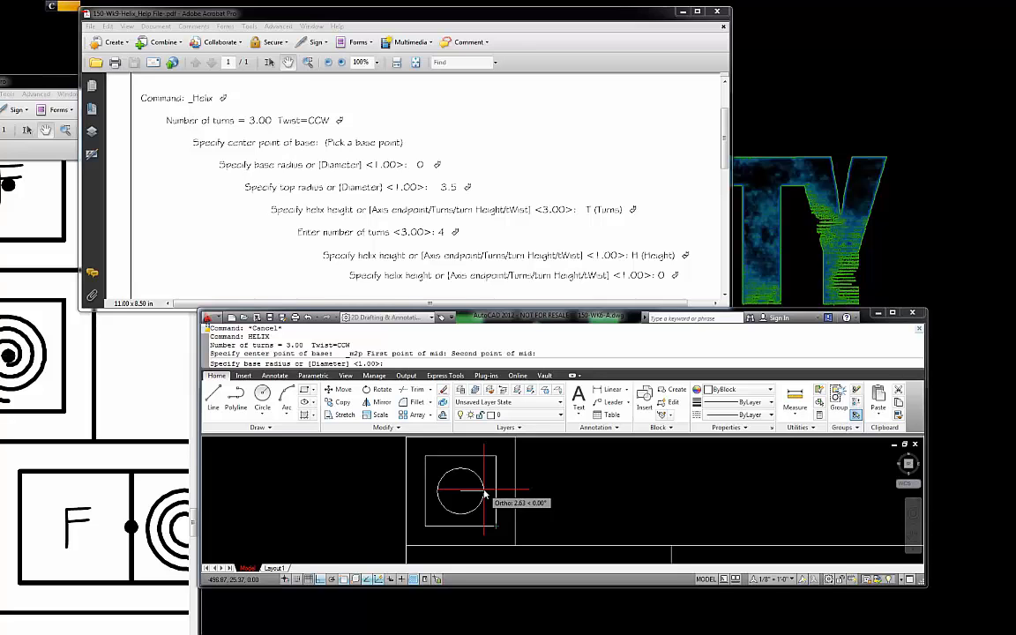
Step: Keep the helix's default base radius of 1.00 and set its top radius to 3.5
text(0)
key(Return)
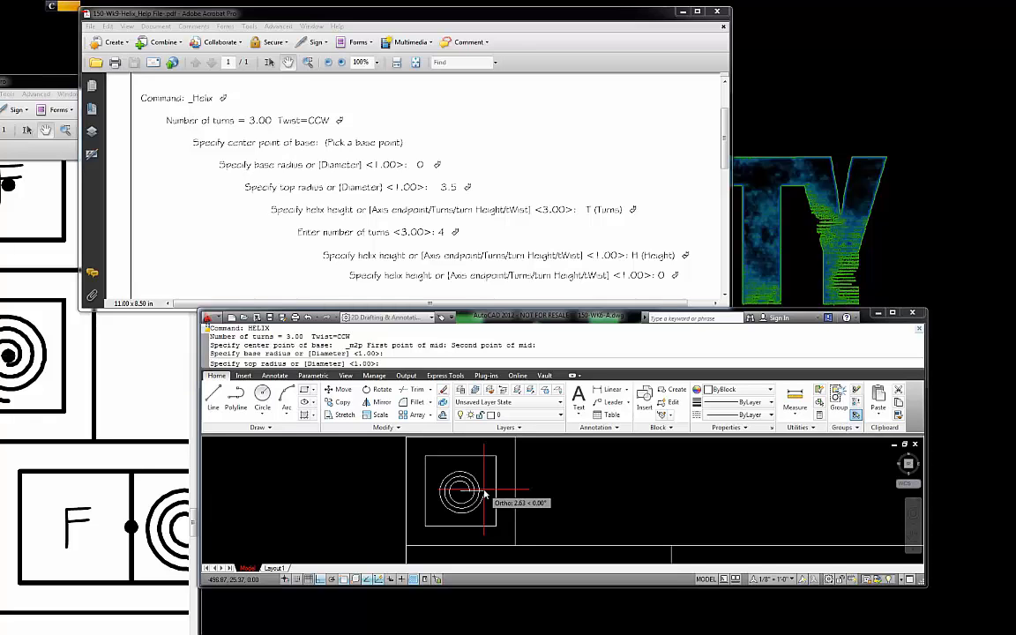
text(3.5)
key(Return)
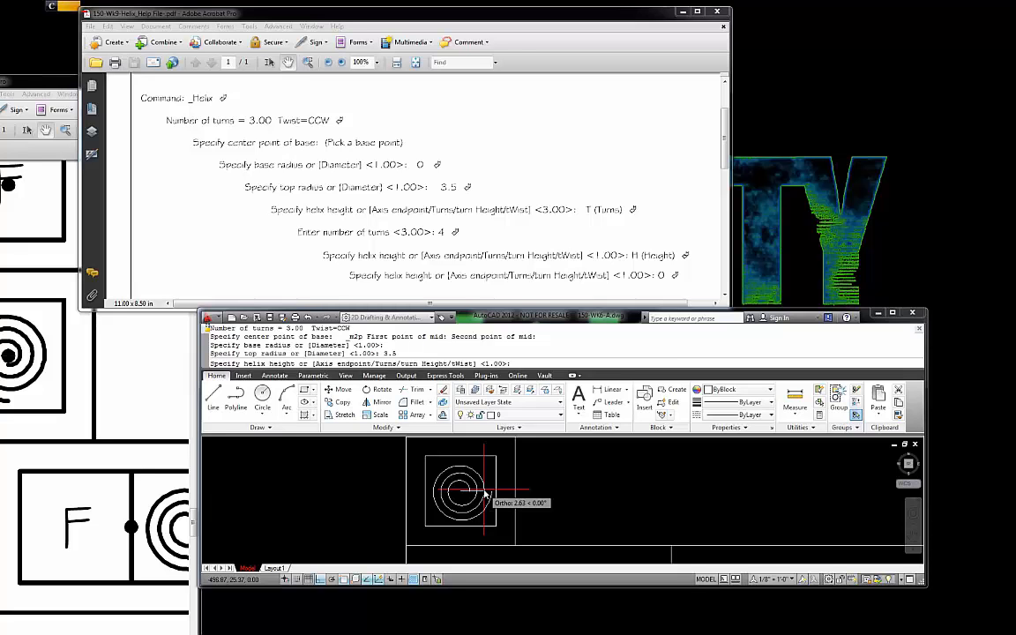
Step: Give the helix 4 turns and a turn height of 0 so it forms a flat spiral
text(T)
key(Return)
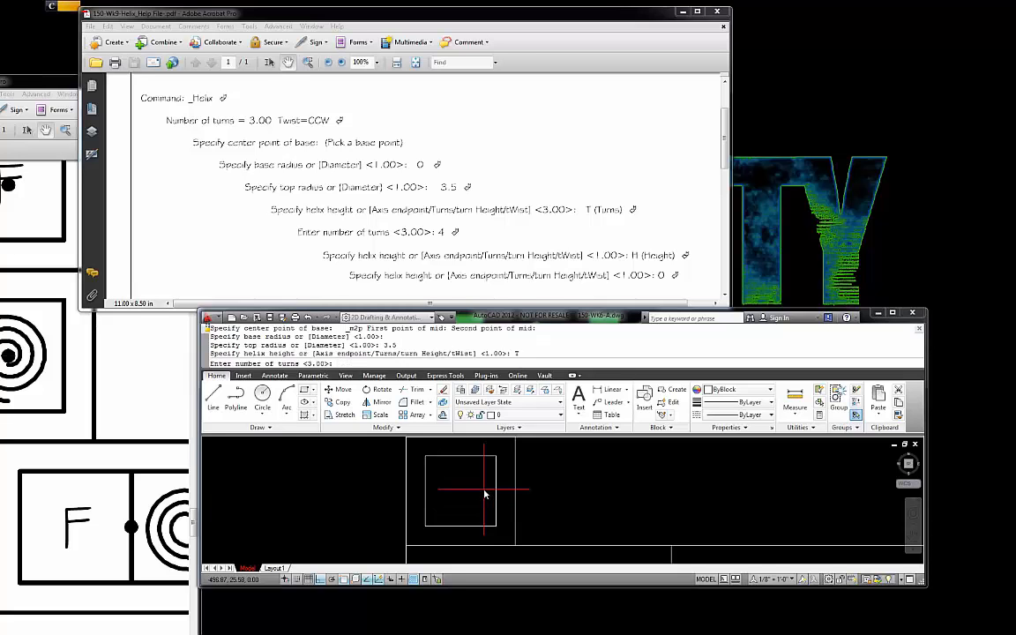
text(4)
key(Return)
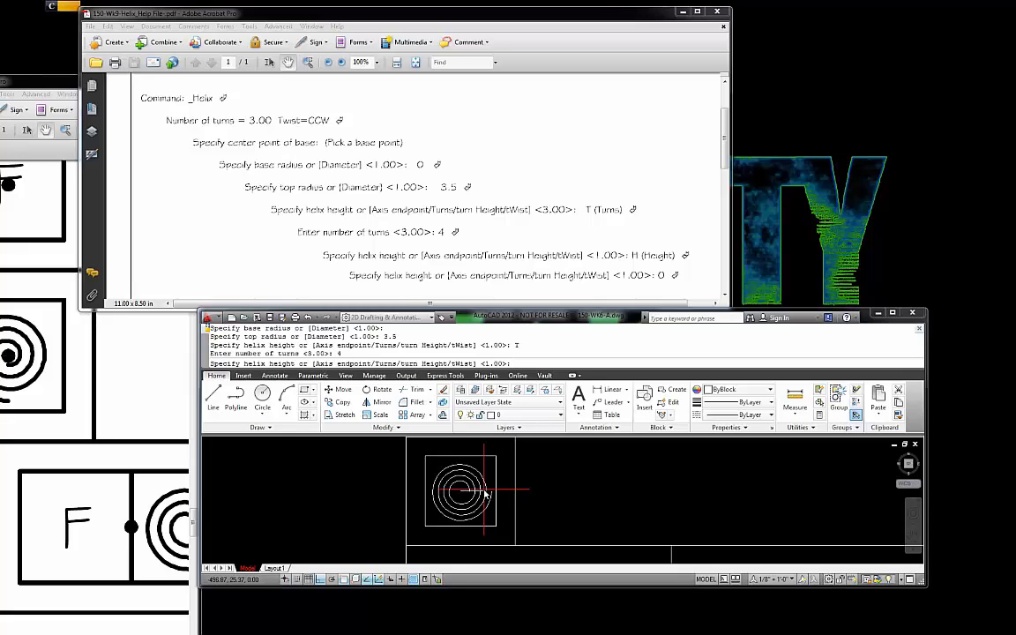
text(H)
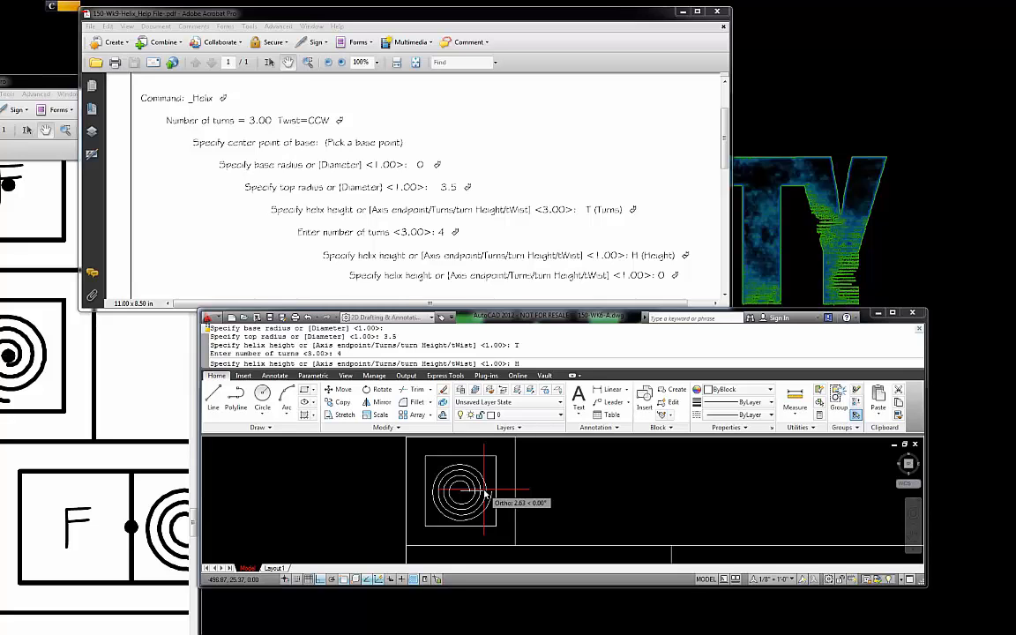
key(Return)
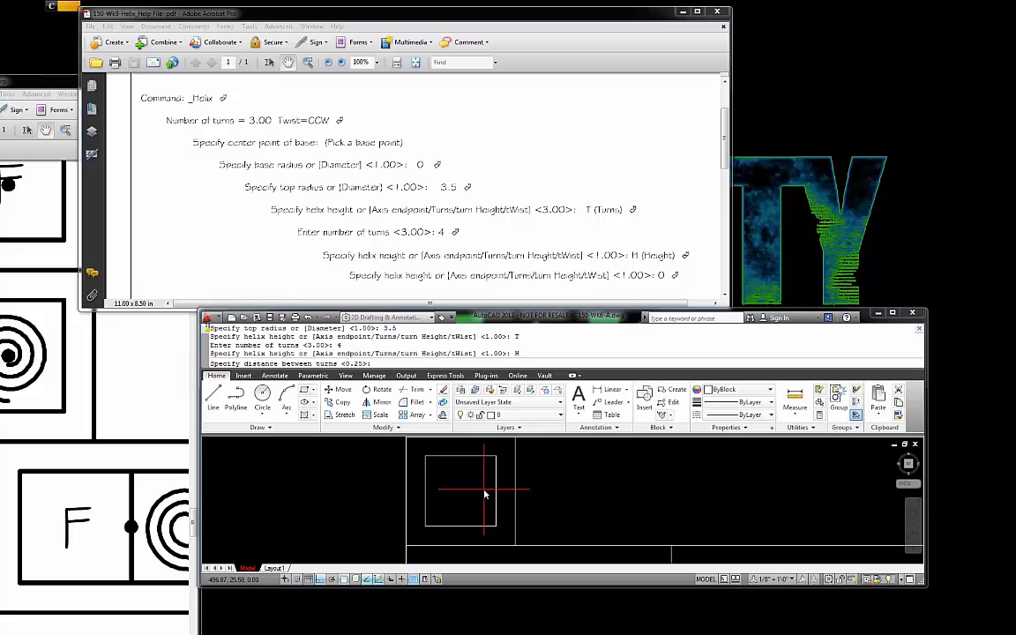
text(0)
key(Return)
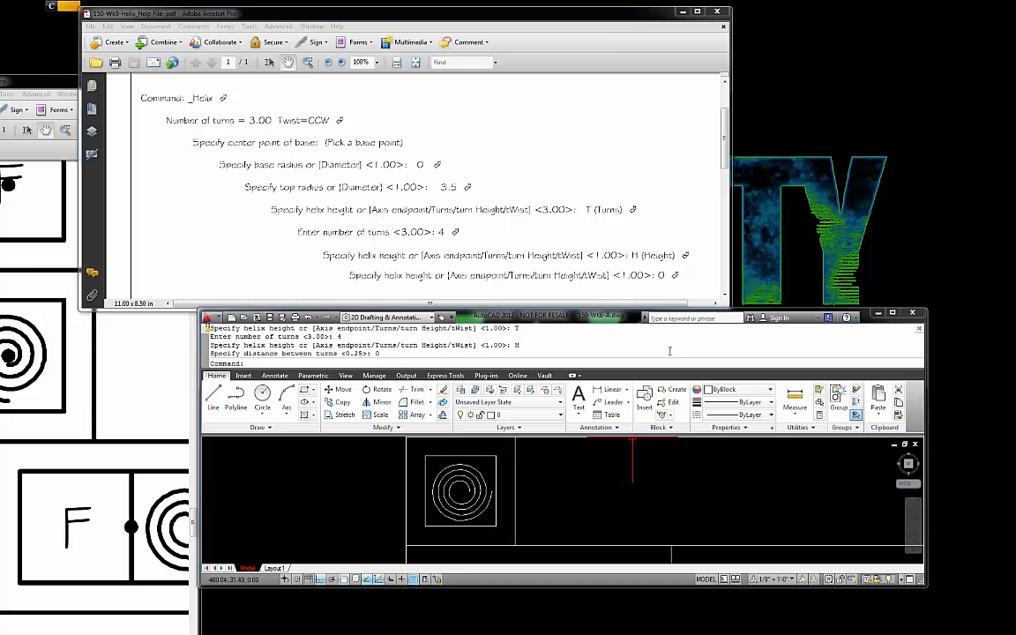
Step: Enlarge the drawing window, switch to the isometric home view, and orbit around the boxed spiral to inspect its height
double_click(603, 311)
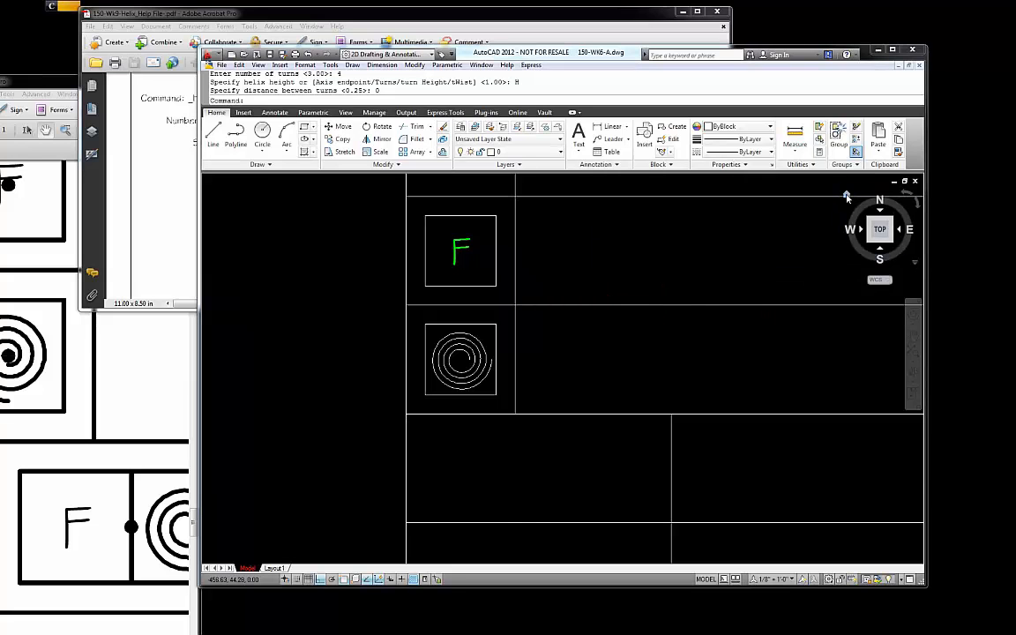
click(847, 198)
scroll(547, 397, up, 5)
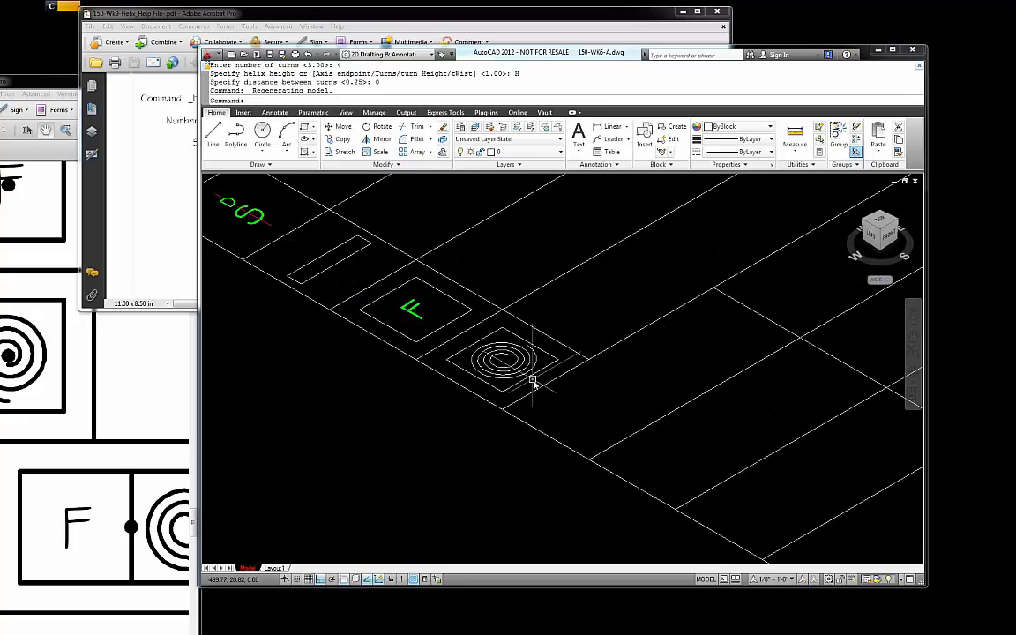
click(913, 374)
drag(583, 386, 846, 231)
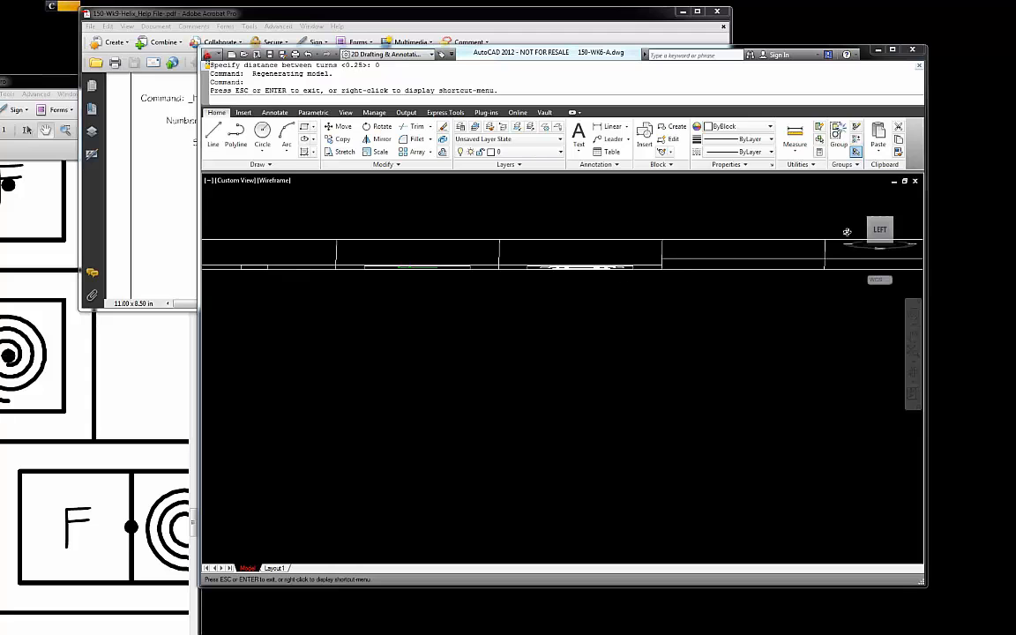
key(Escape)
Step: View the drawing edge-on from the left, select some of the symbol geometry to check its flatness, and clear the selection
click(879, 231)
scroll(660, 369, up, 3)
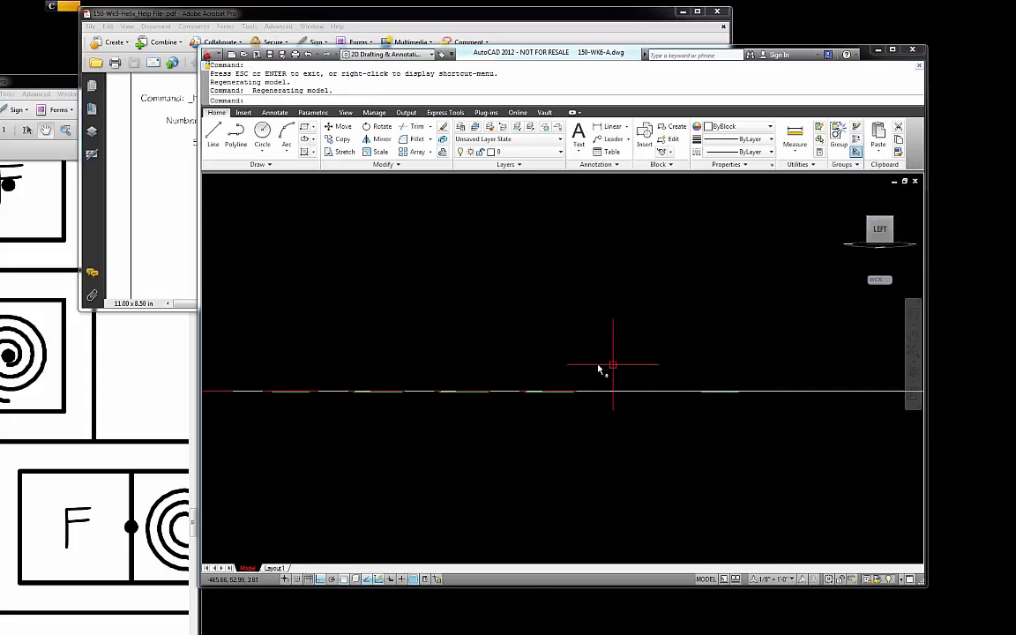
scroll(591, 411, up, 3)
click(463, 339)
click(600, 379)
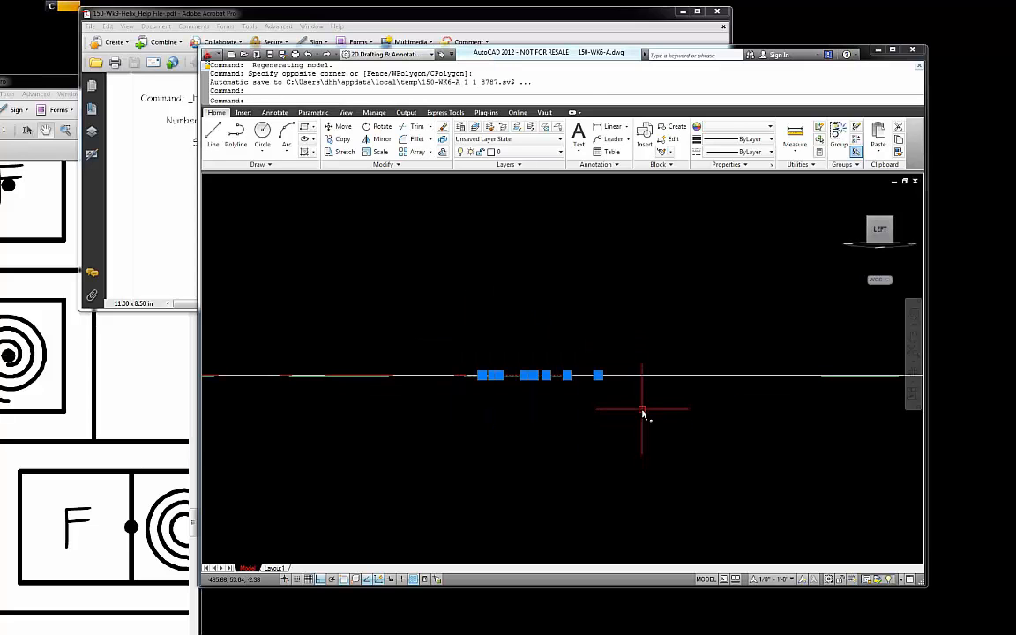
key(Escape)
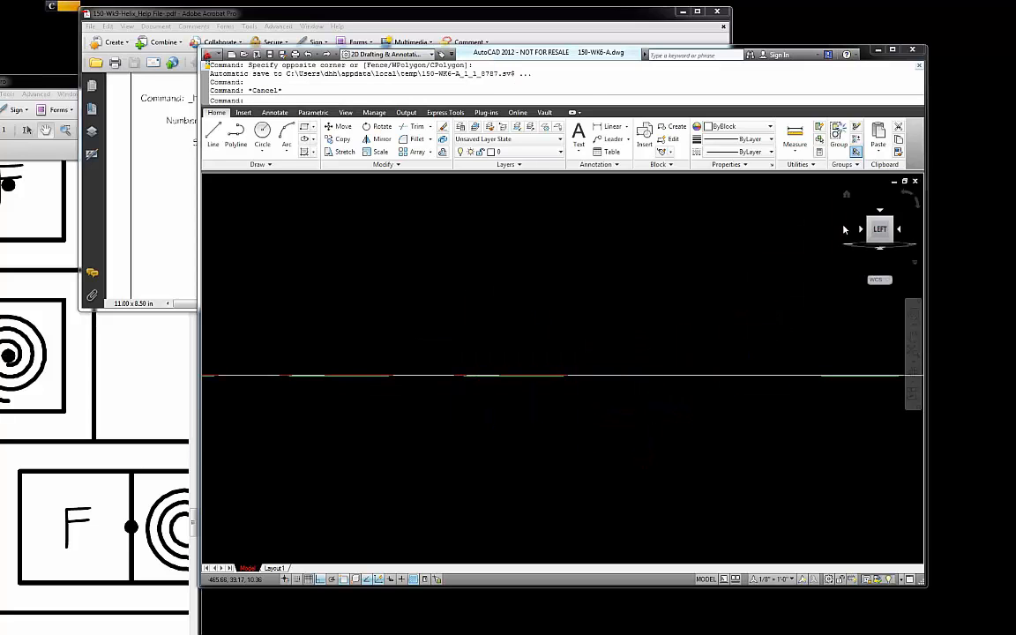
Step: Return the drawing to the top view, reposition and enlarge its window, and shift the PDF reference window beside it
click(892, 220)
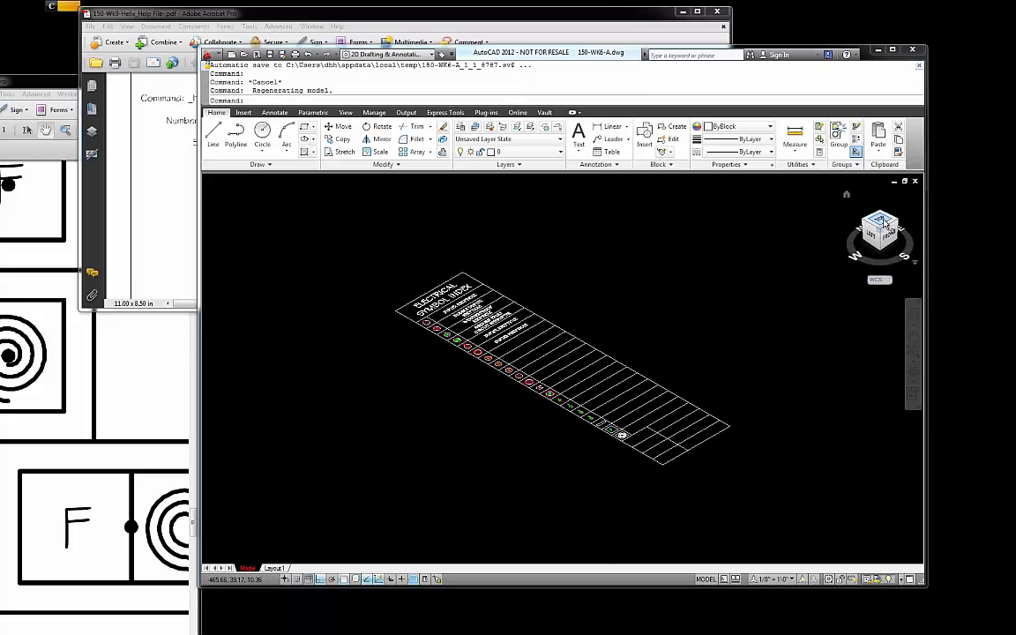
click(884, 221)
scroll(593, 353, down, 4)
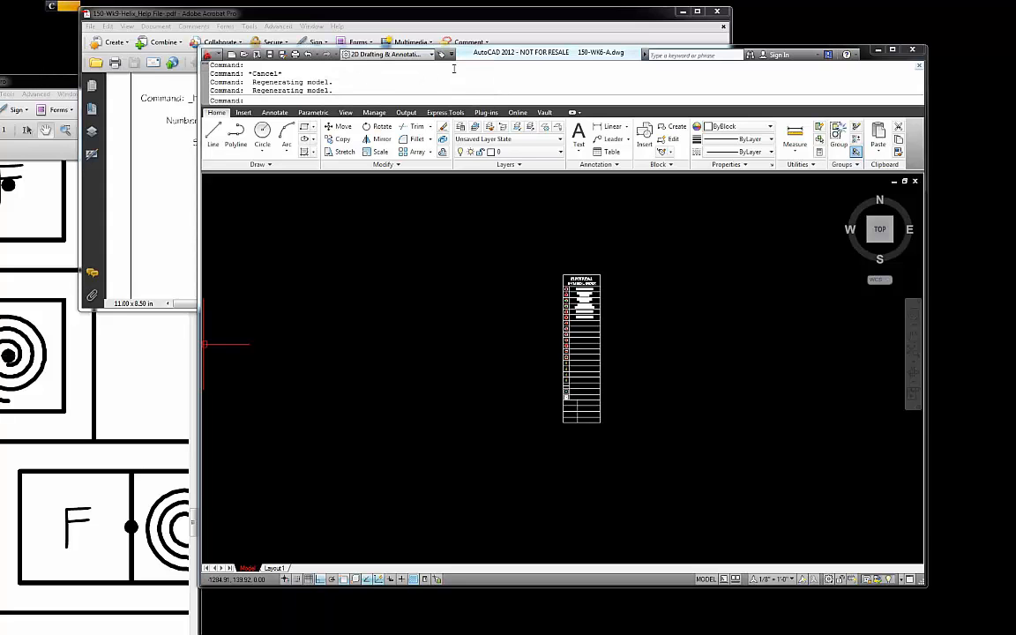
drag(632, 59, 514, 20)
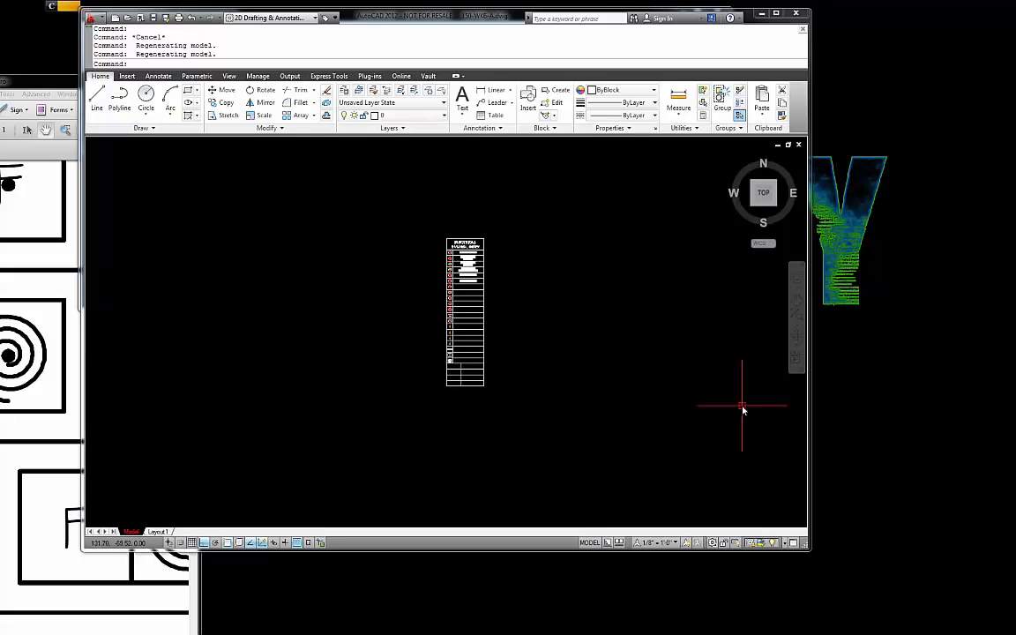
drag(805, 545, 940, 599)
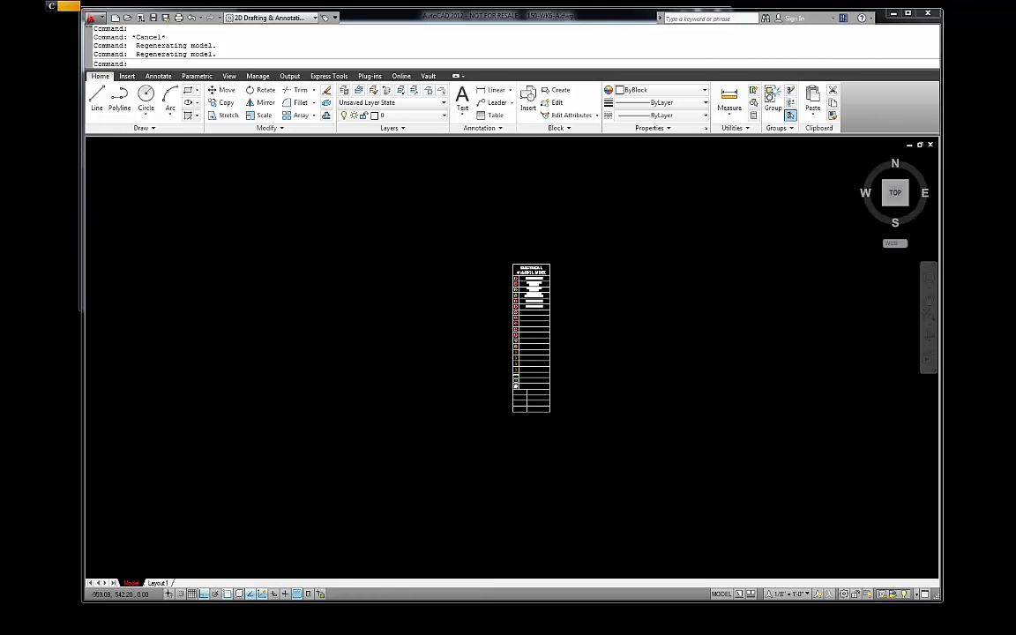
drag(0, 274, 26, 273)
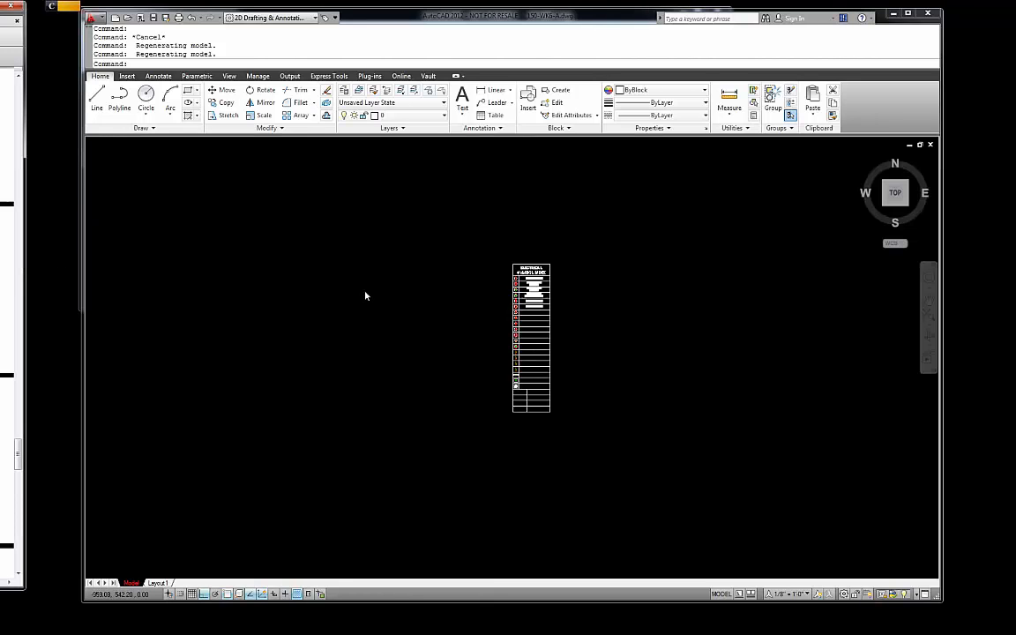
Step: Select the boxed helix spiral and open its properties for inspection
scroll(517, 390, up, 10)
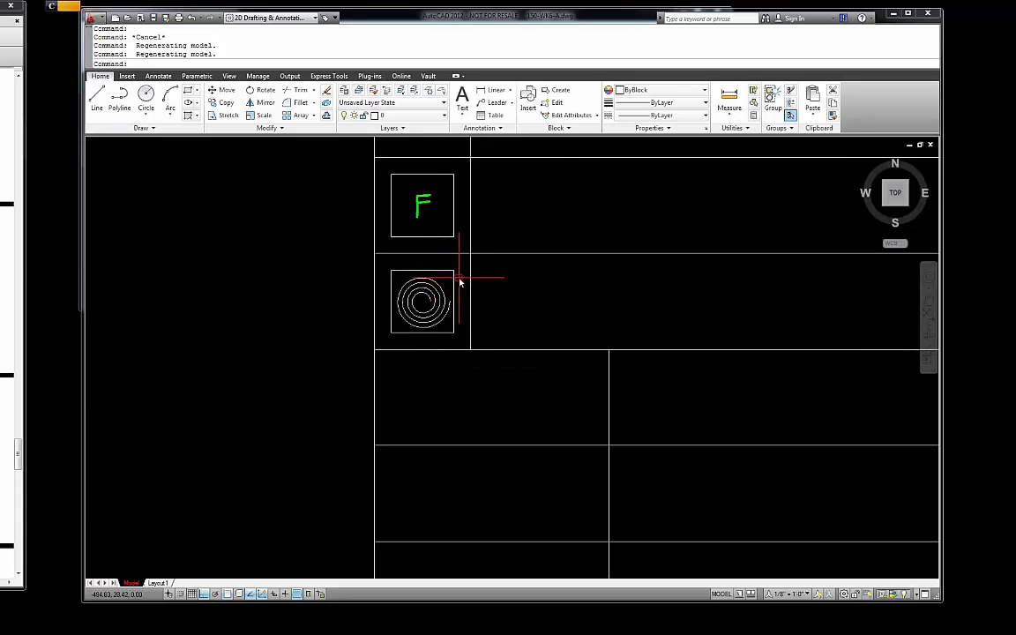
click(430, 289)
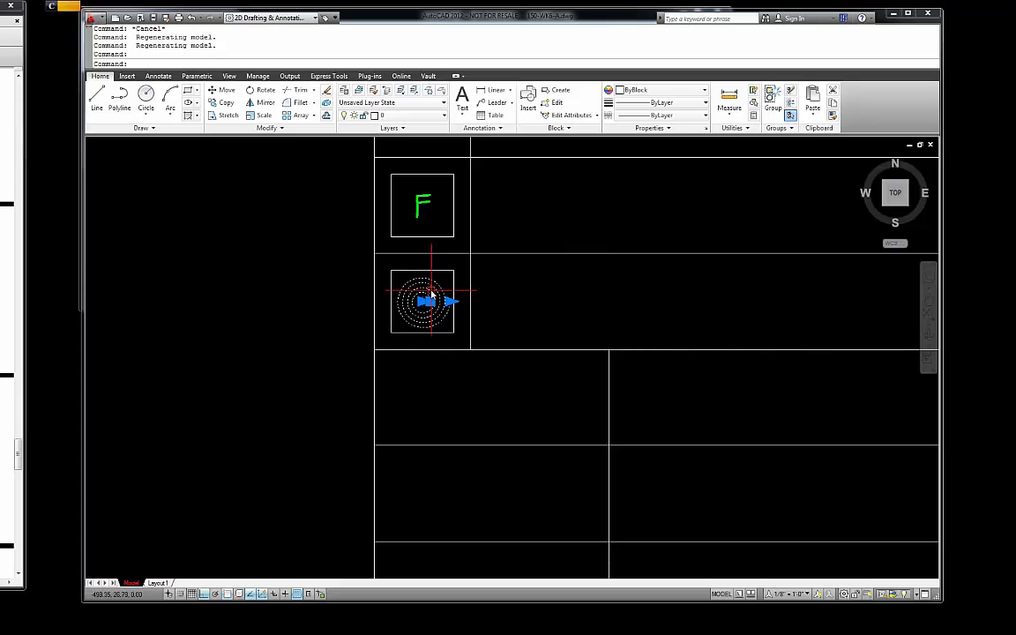
key(Escape)
click(441, 302)
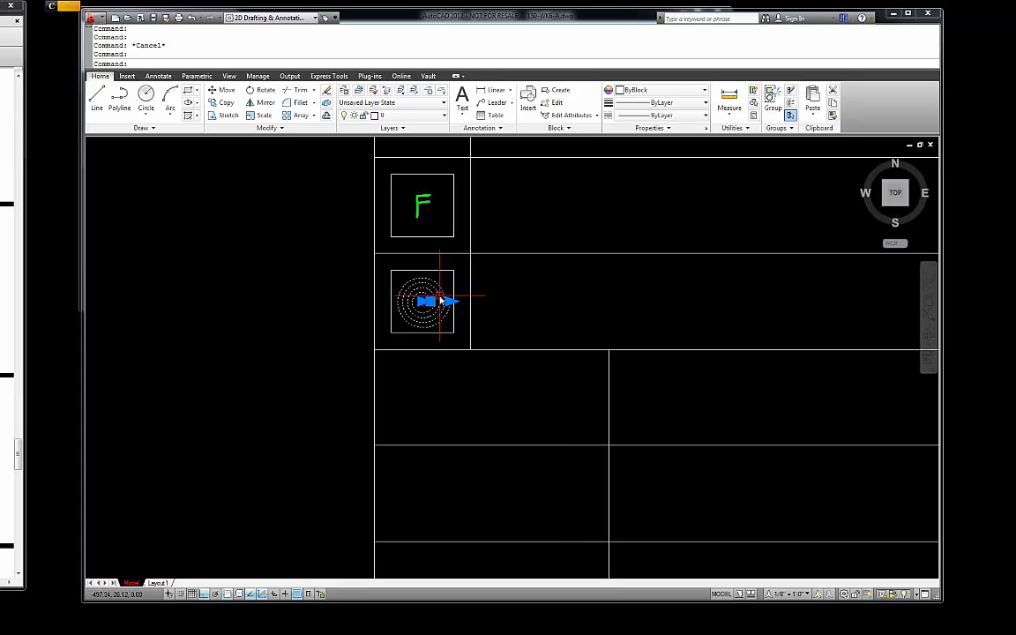
right_click(441, 301)
click(468, 537)
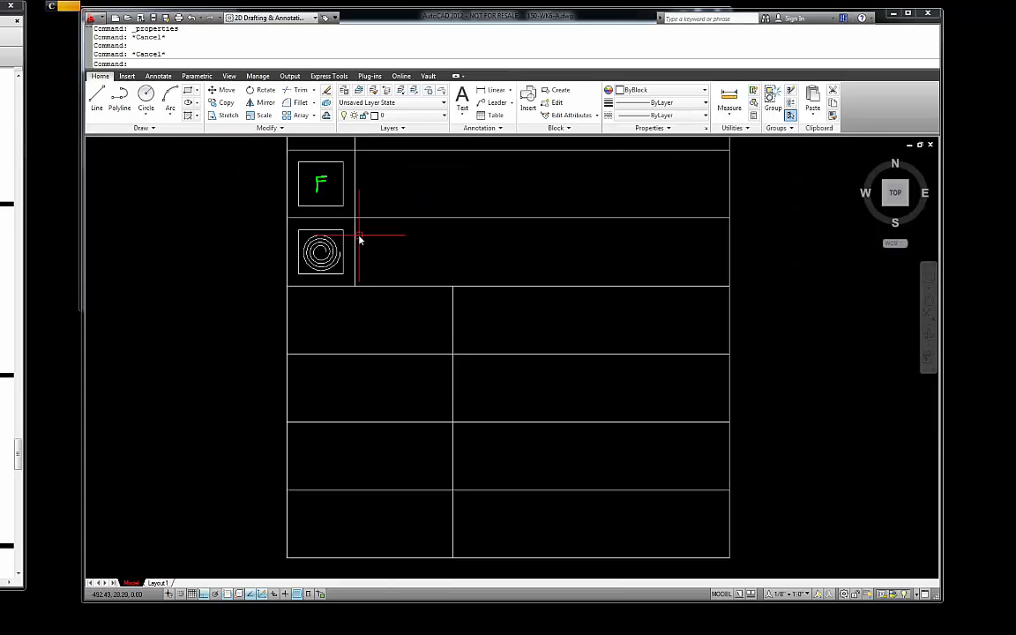
Step: Change the boxed helix spiral's color to Red and clear the selection
scroll(328, 238, up, 3)
click(335, 253)
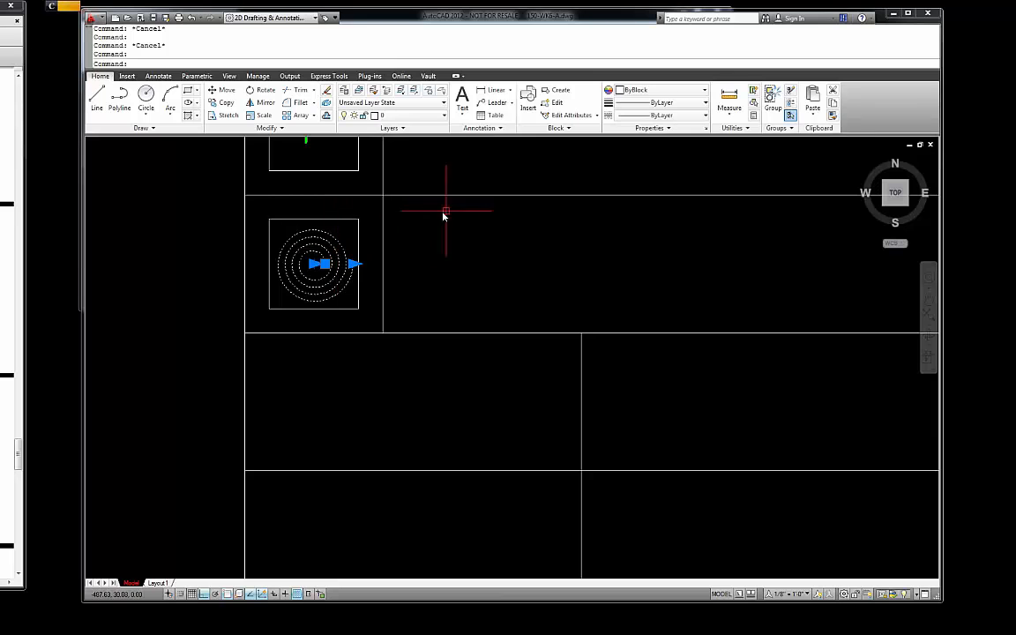
click(688, 92)
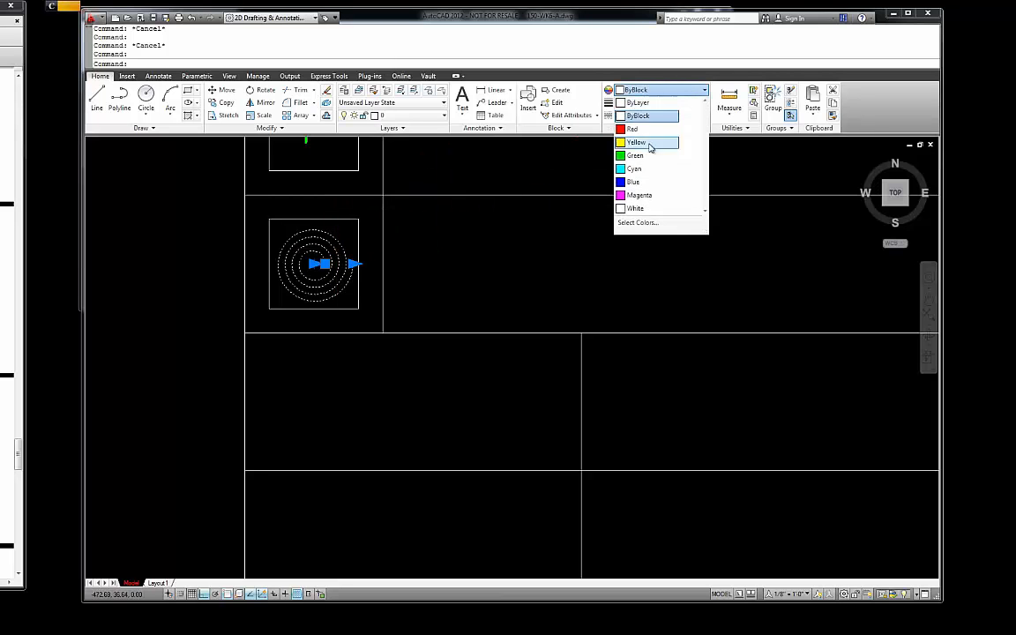
click(634, 131)
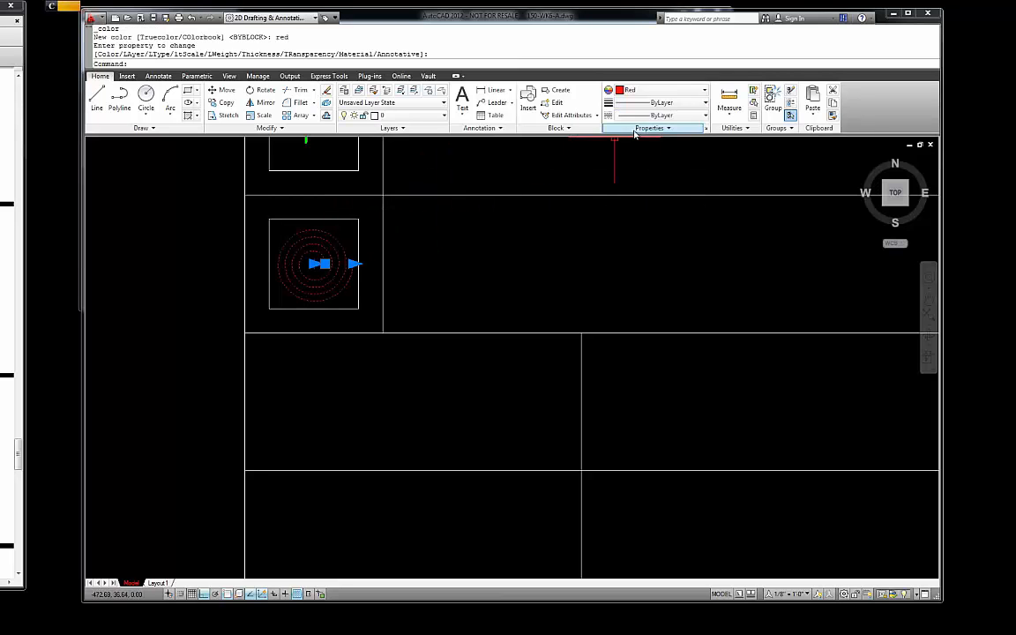
key(Escape)
Step: Copy the boxed F from its cell corner to the matching corner of the first wide cell below the spiral
scroll(415, 263, down, 4)
scroll(396, 270, up, 2)
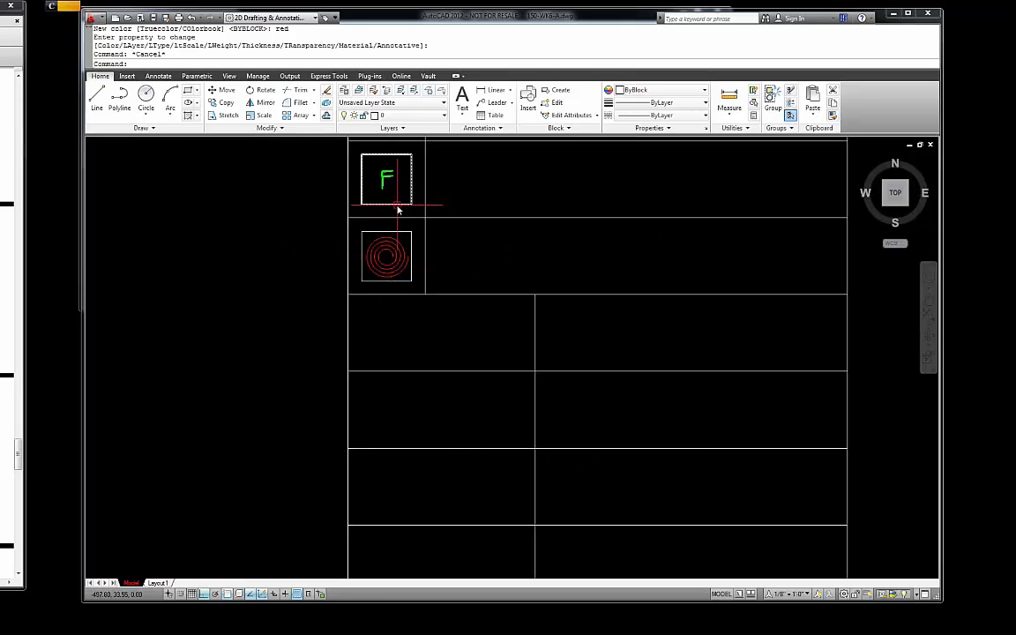
click(416, 213)
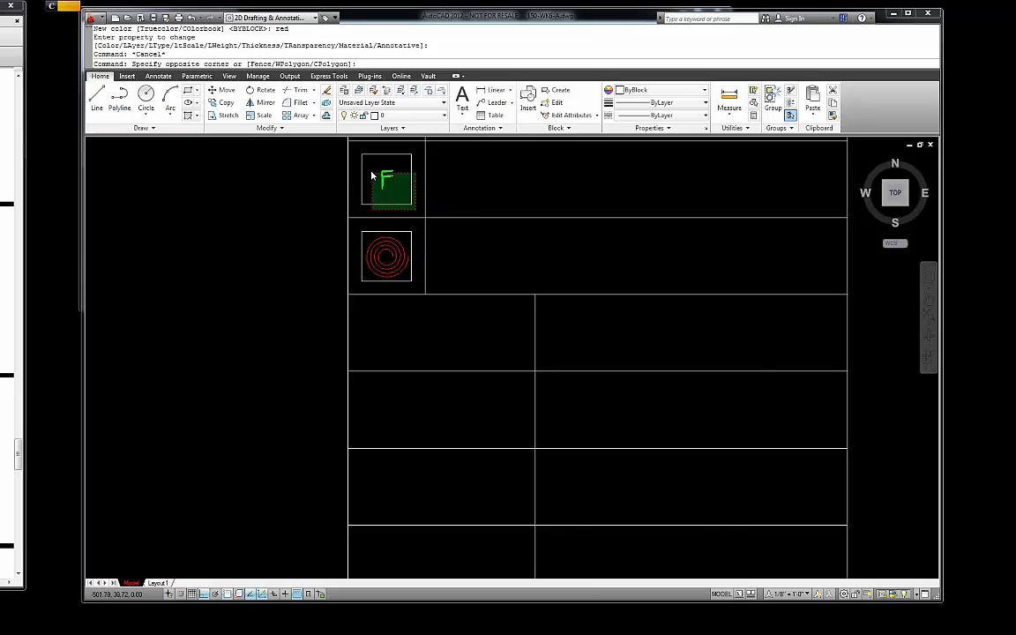
click(357, 152)
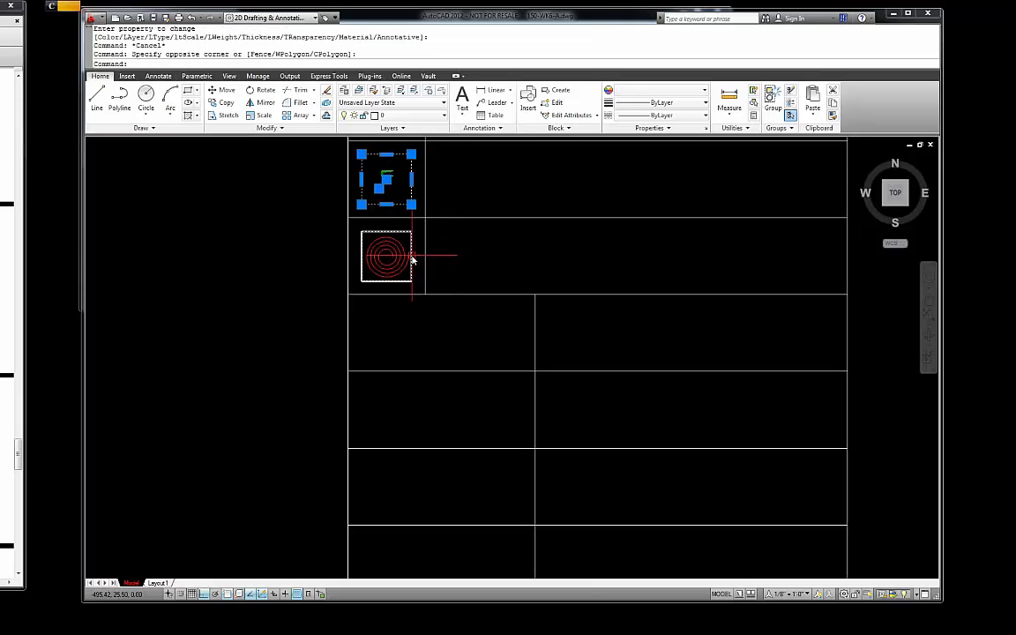
text(c)
key(Return)
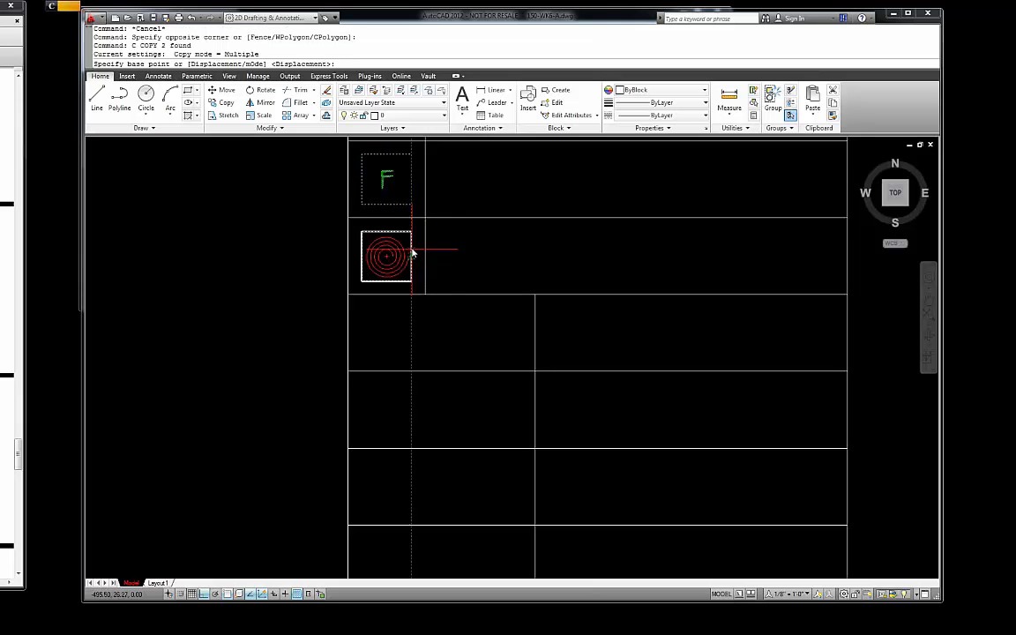
click(349, 142)
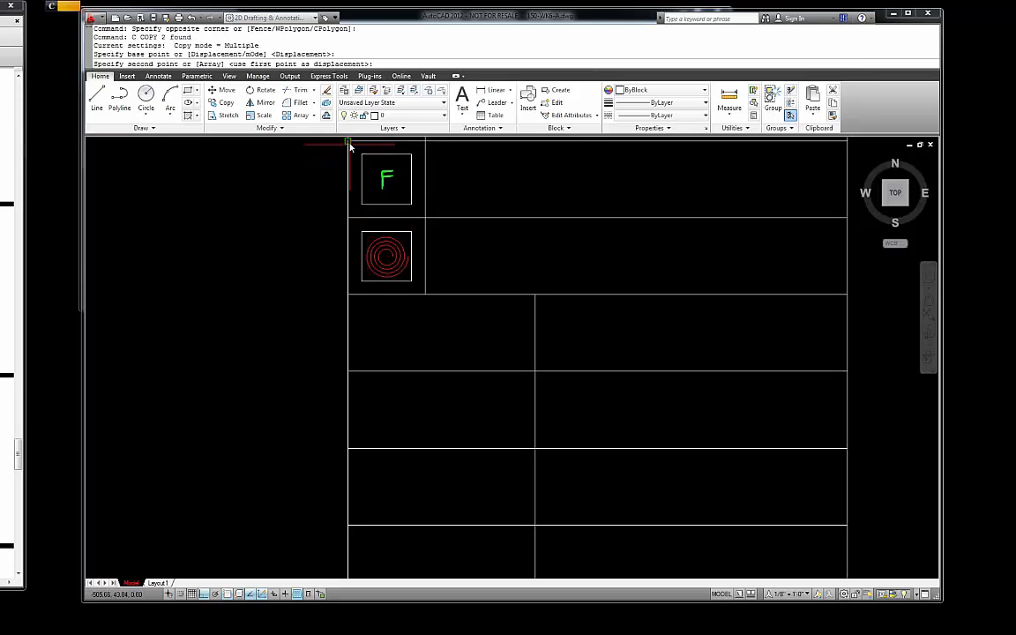
click(350, 295)
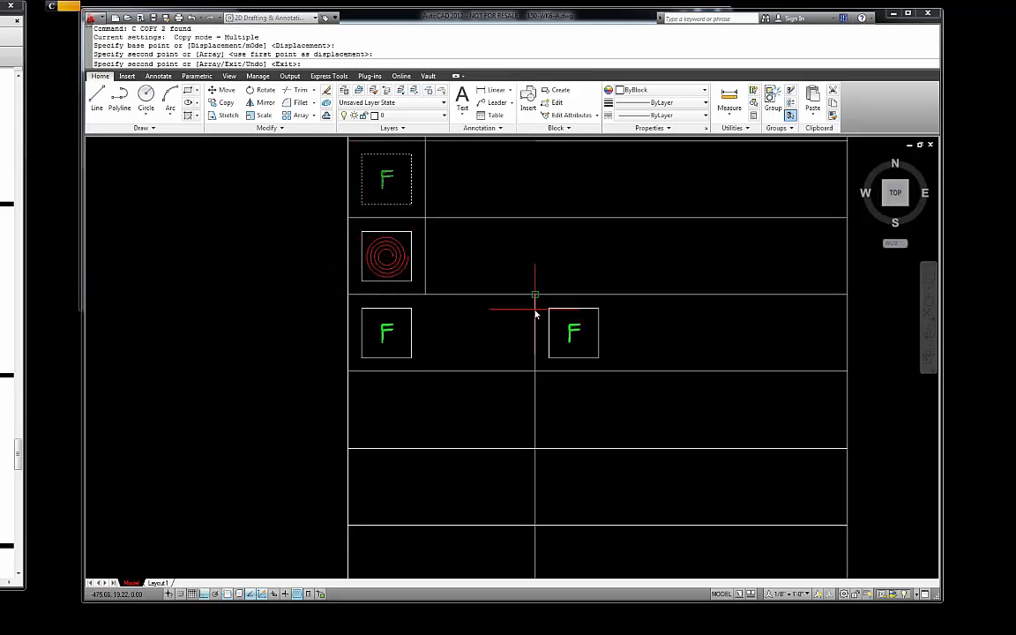
key(Escape)
Step: Copy the boxed red spiral so its box adjoins the right edge of the copied F box
scroll(418, 268, up, 3)
click(414, 298)
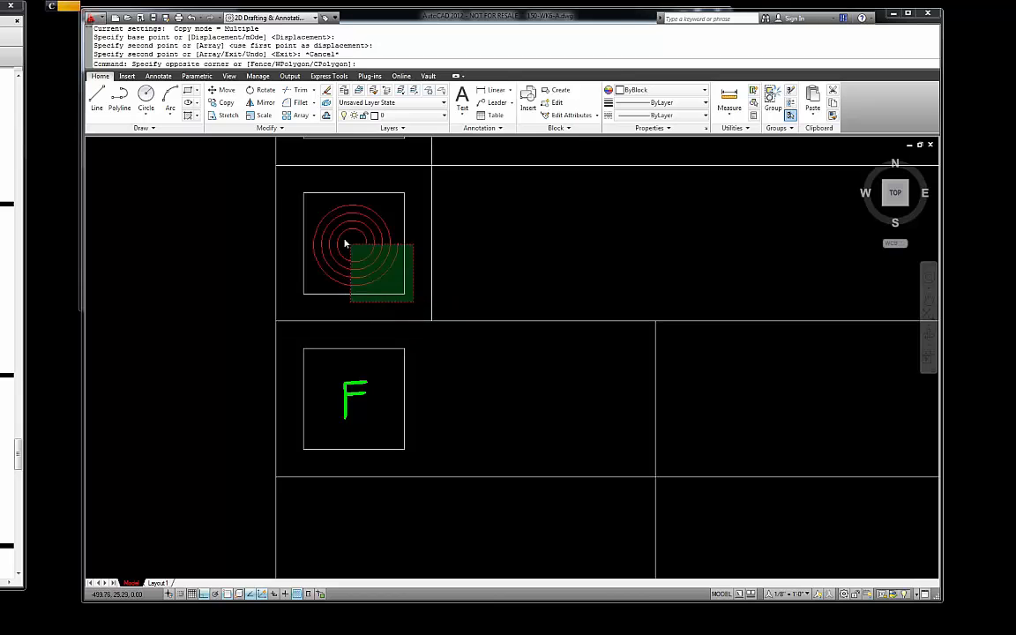
click(305, 193)
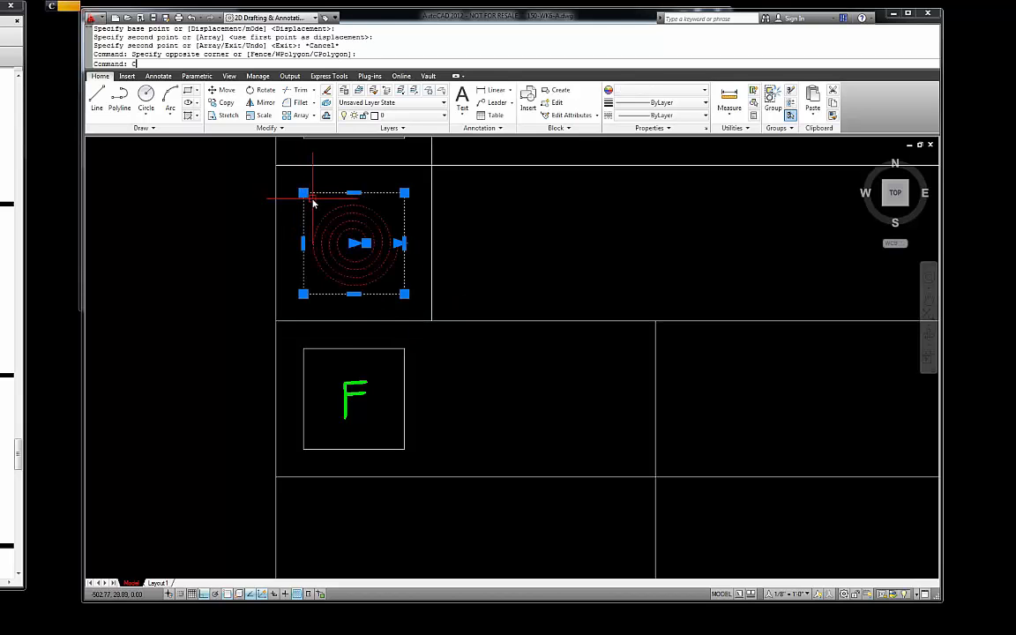
text(c)
key(Return)
click(302, 194)
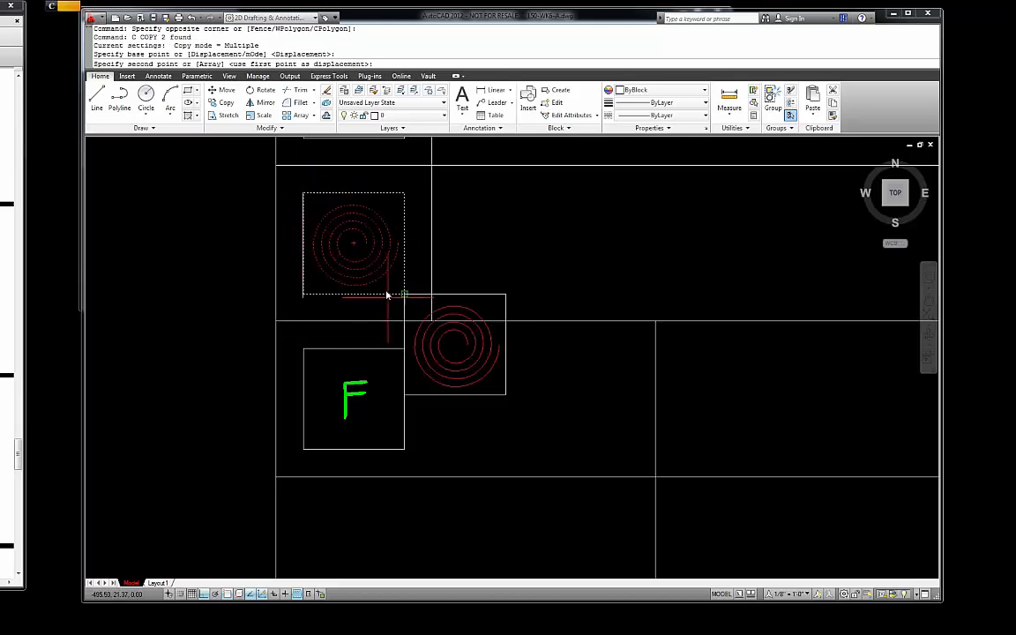
click(404, 348)
scroll(479, 342, down, 3)
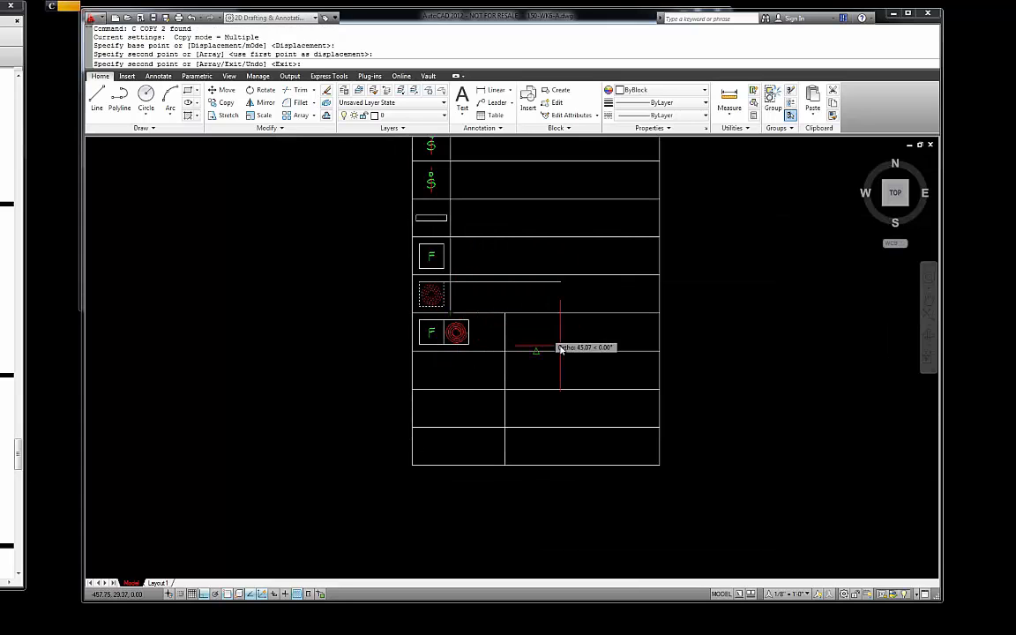
key(Escape)
Step: Move the joined F and spiral boxes right by half a box width toward the middle of their cell
scroll(529, 348, up, 2)
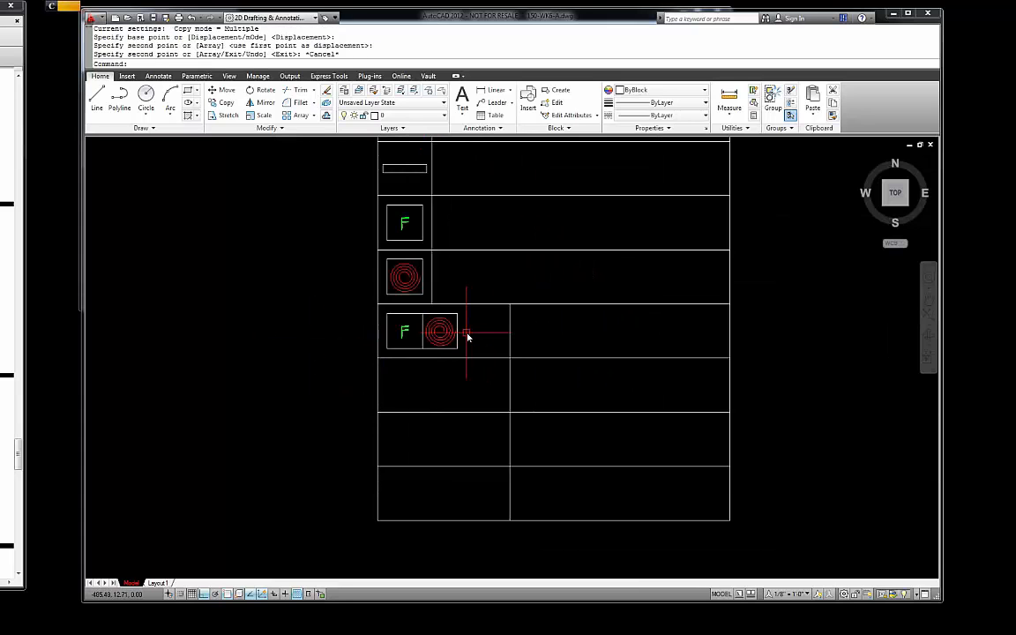
scroll(468, 339, up, 3)
click(458, 375)
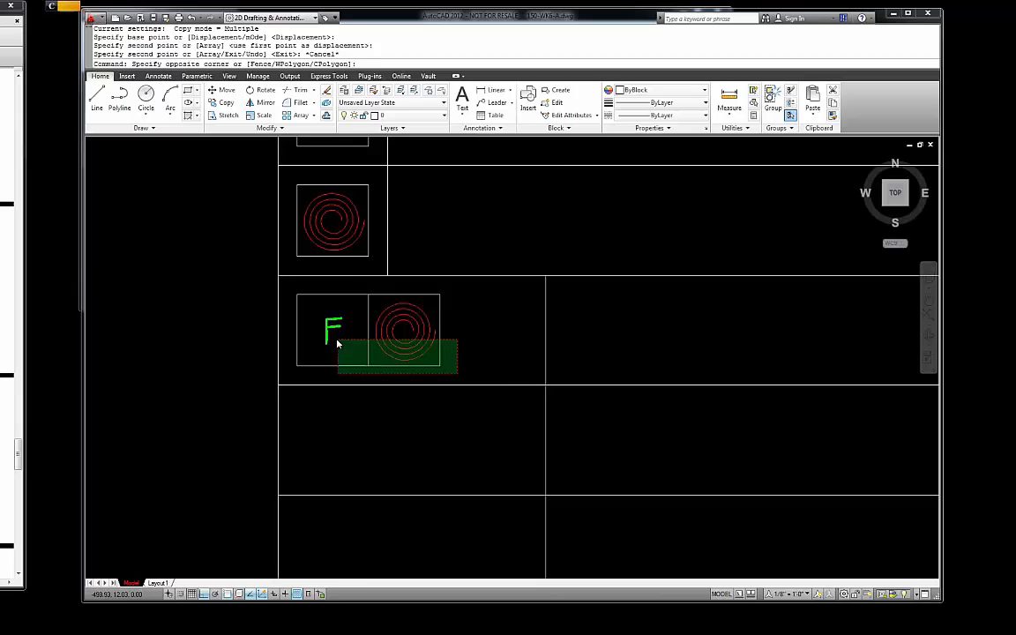
click(294, 294)
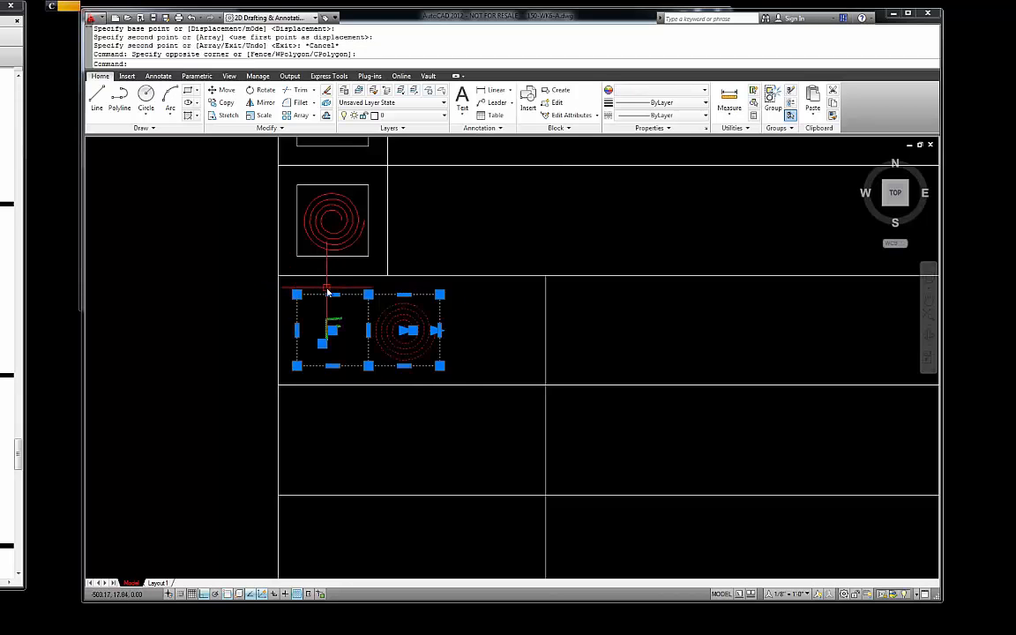
text(M)
key(Return)
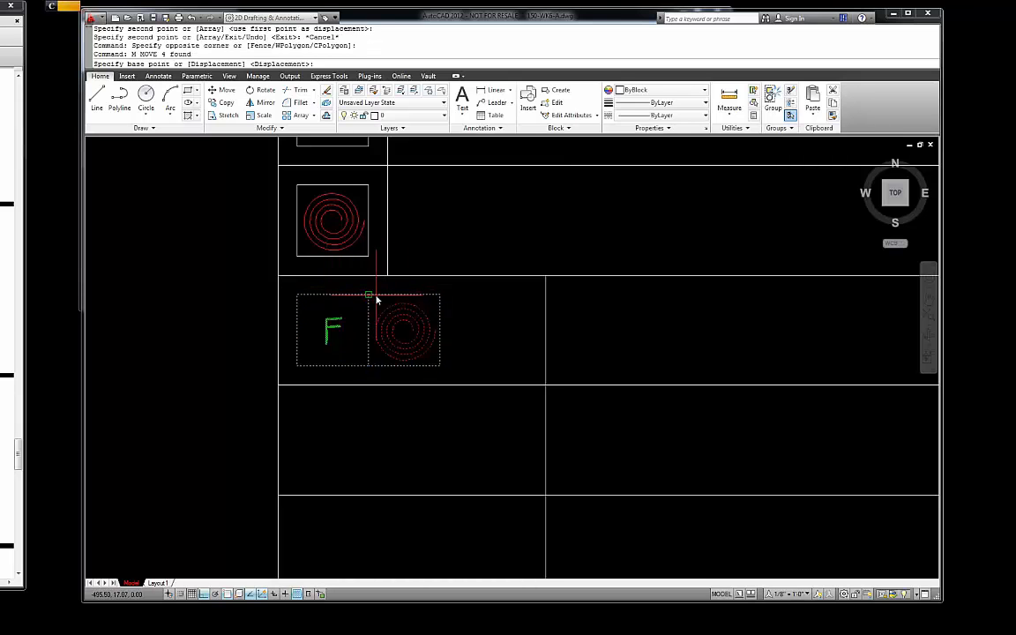
click(367, 300)
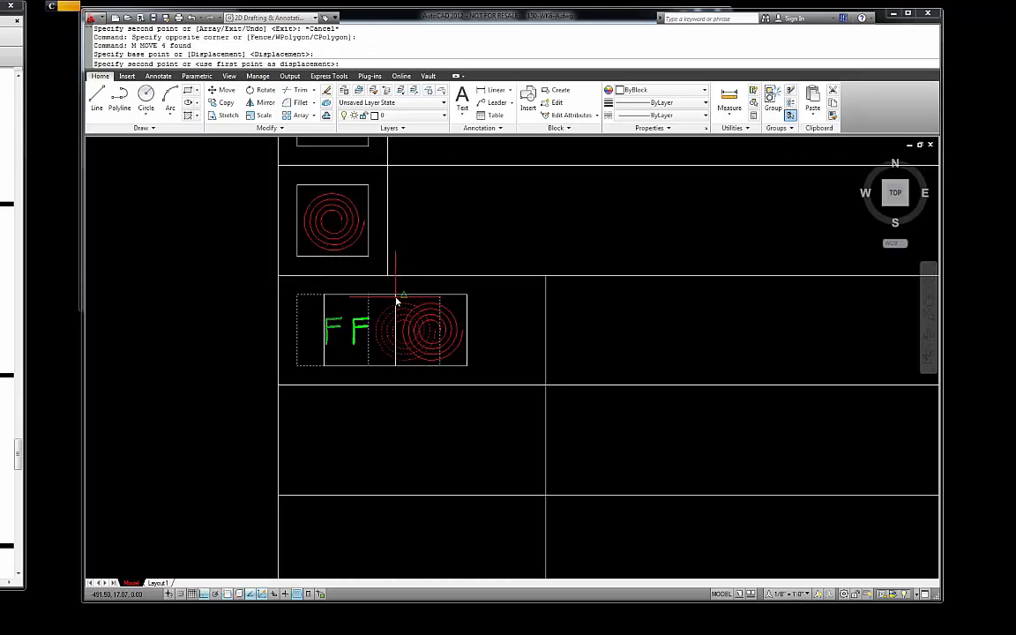
click(402, 296)
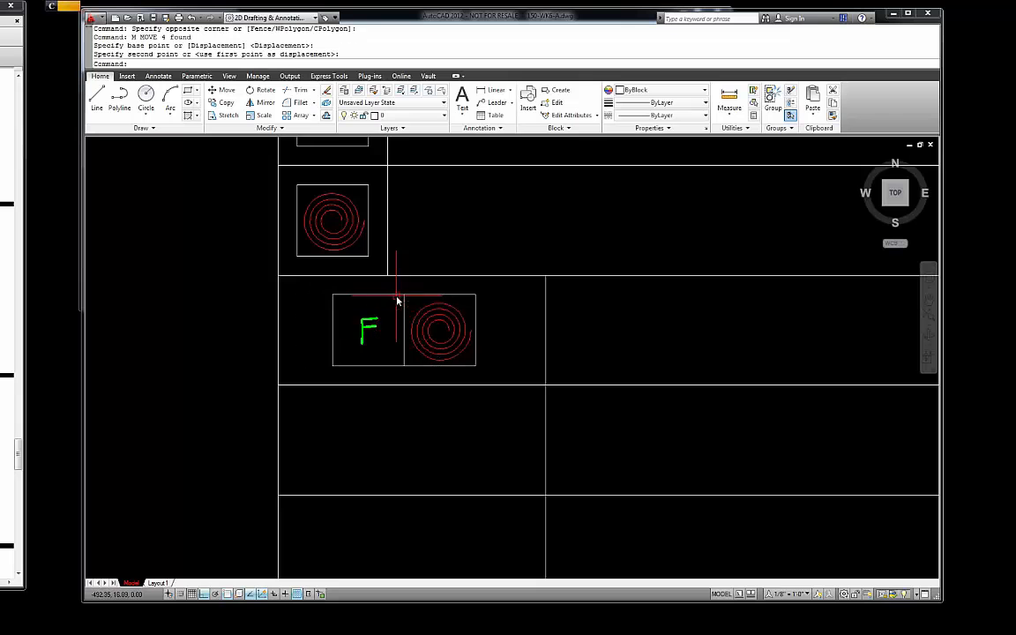
key(Escape)
Step: Measure the gaps from the joined boxes' right and left edges to the sides of their table cell
scroll(504, 320, up, 3)
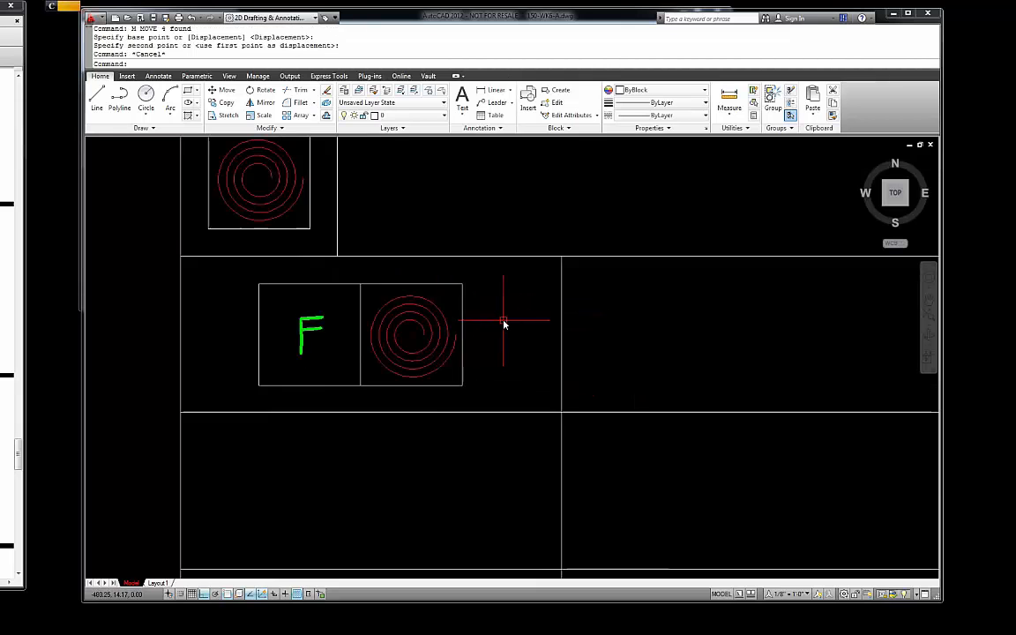
scroll(544, 306, down, 2)
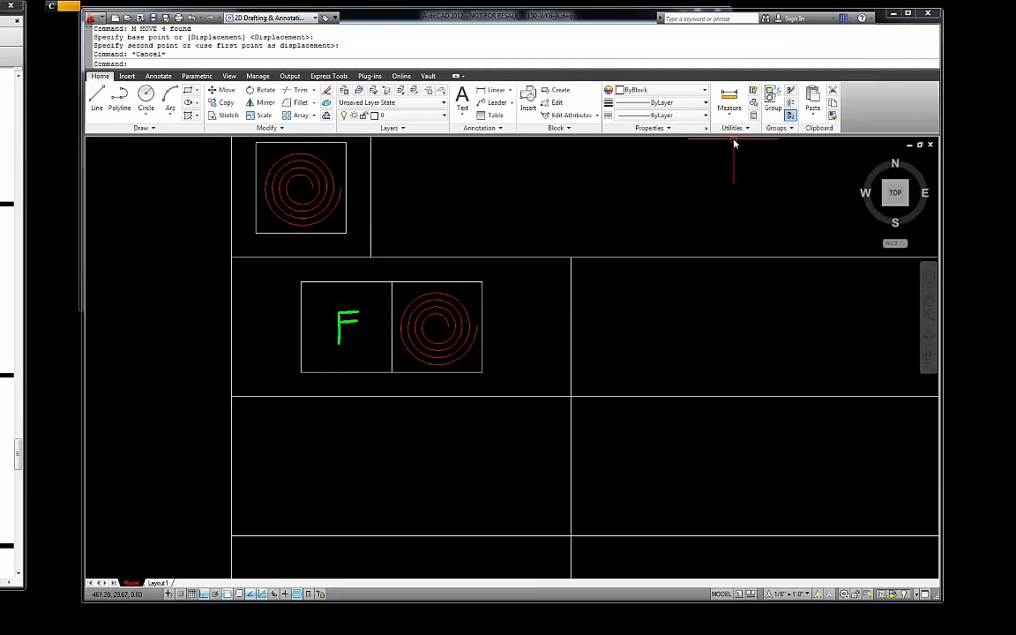
click(731, 98)
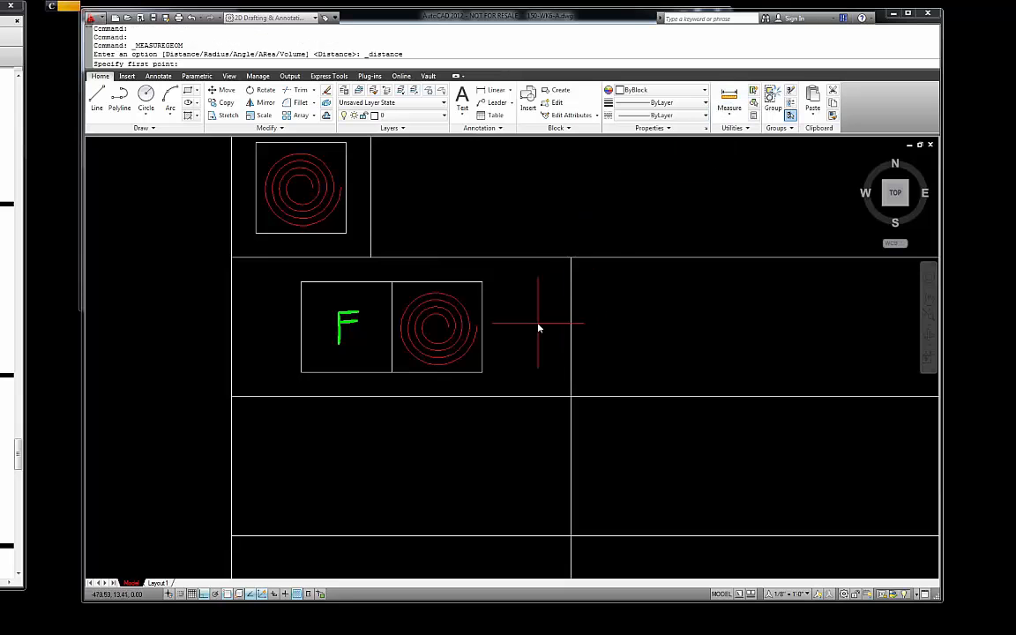
click(481, 374)
click(573, 374)
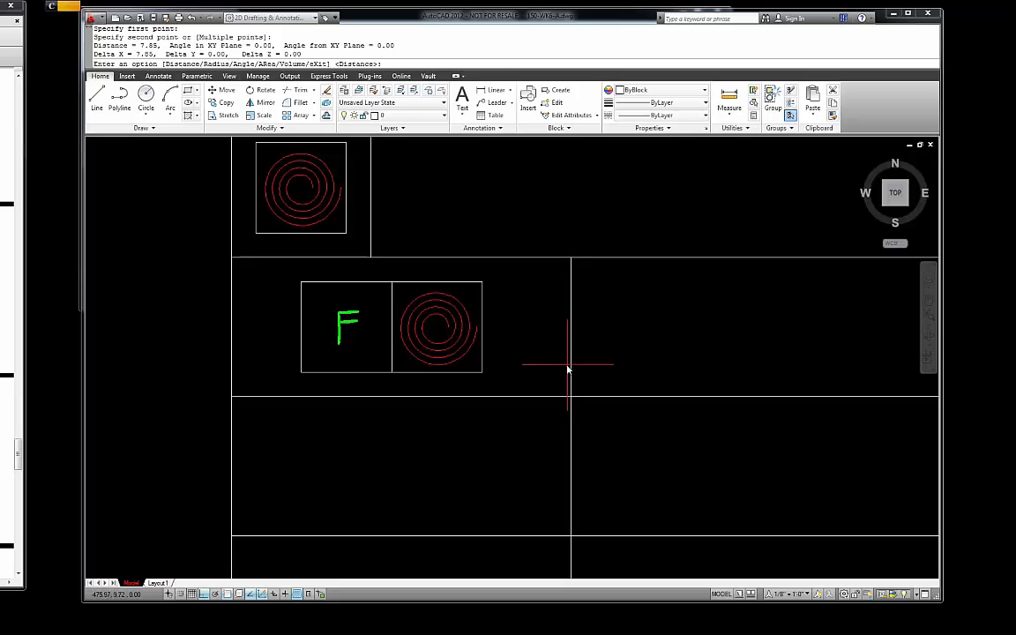
key(Return)
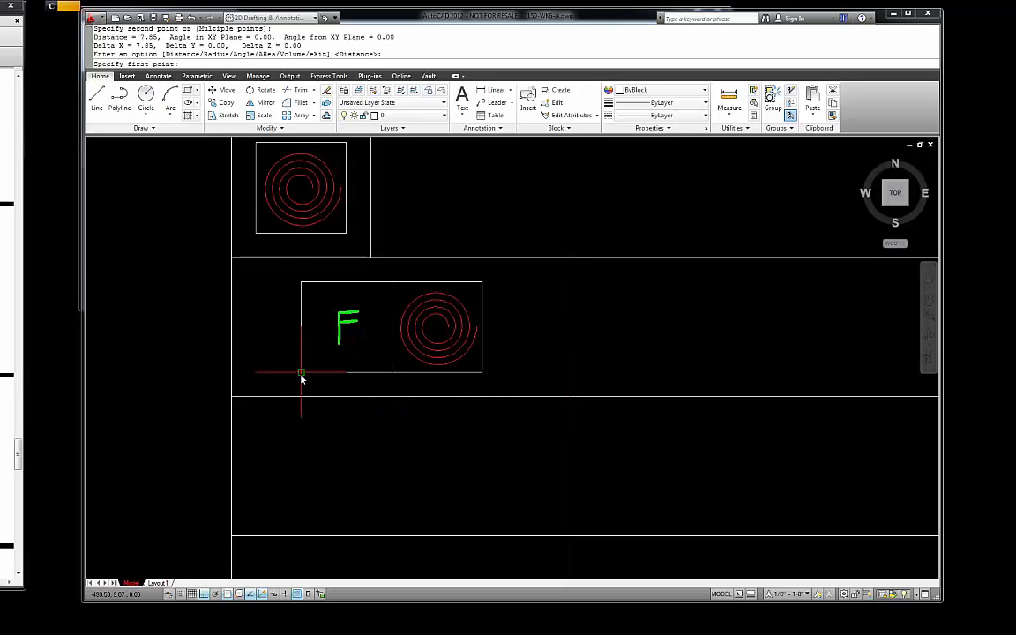
click(300, 374)
click(232, 374)
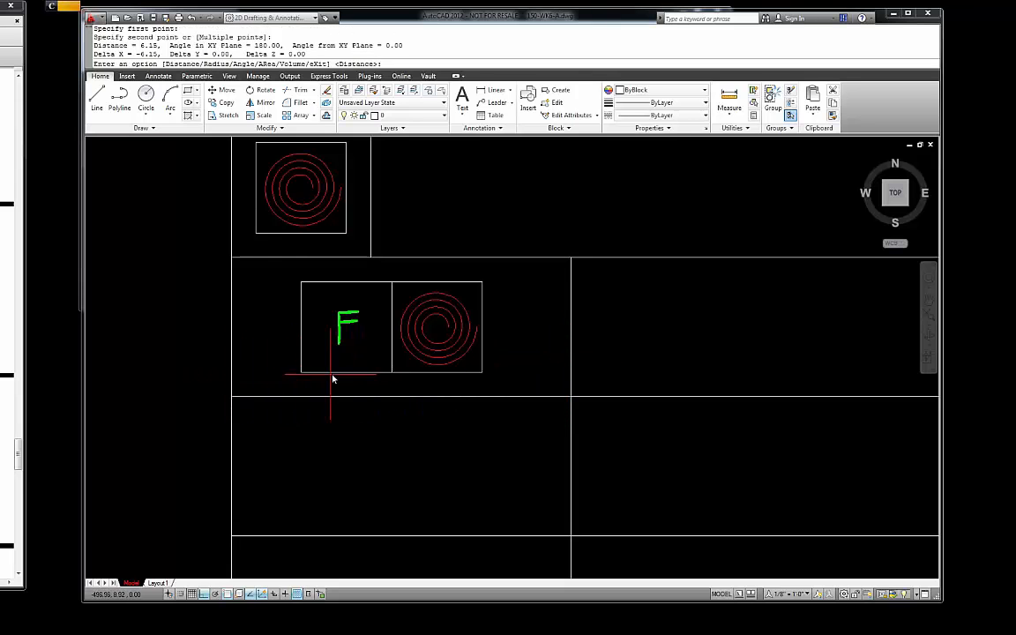
key(Escape)
click(503, 385)
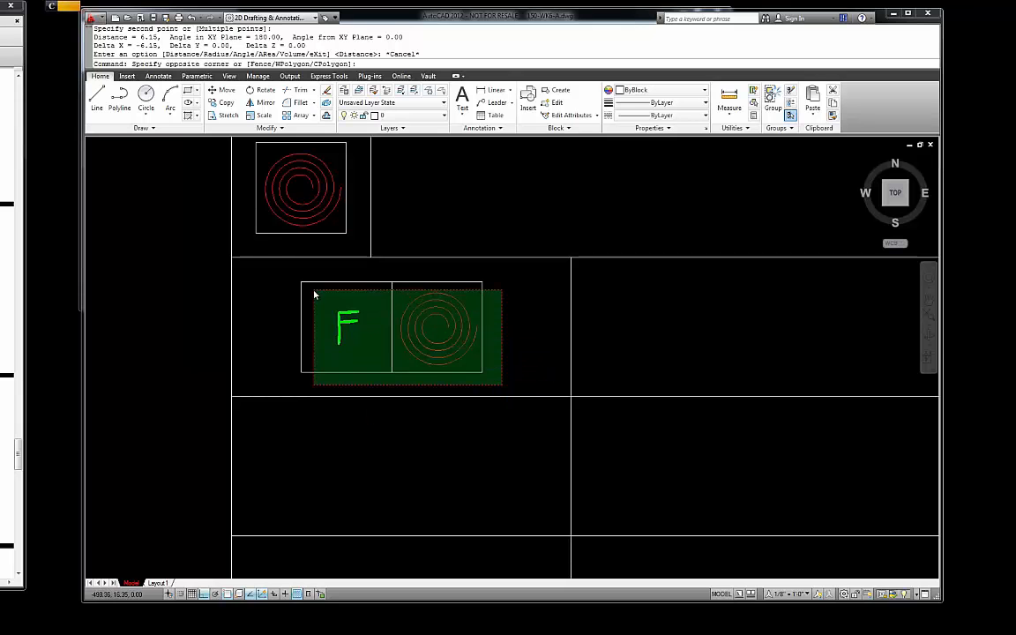
click(287, 277)
key(Escape)
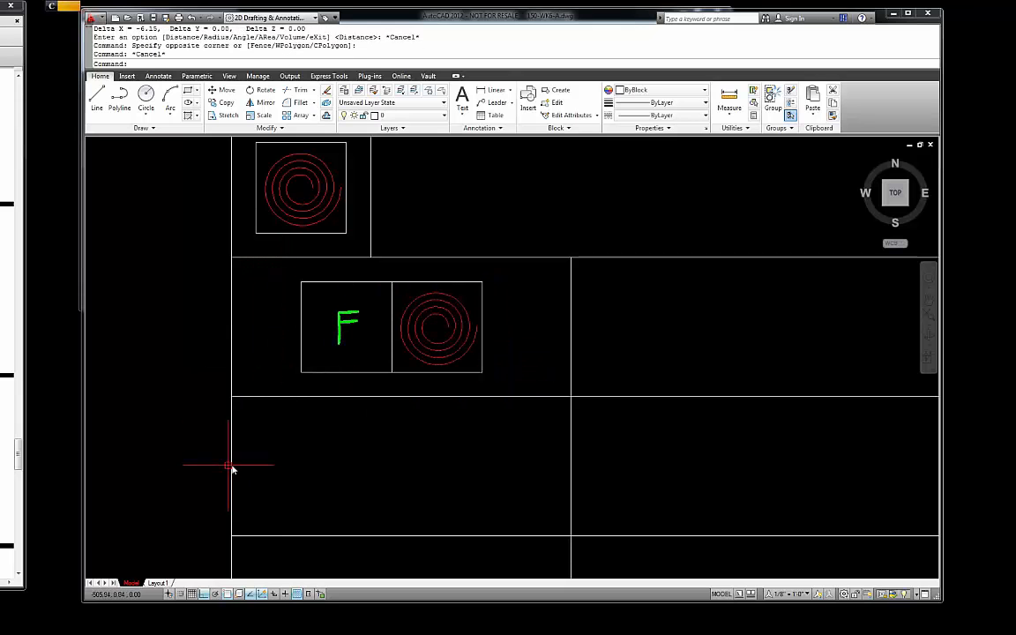
Step: Open the object snap settings to check which snap modes are enabled
right_click(208, 597)
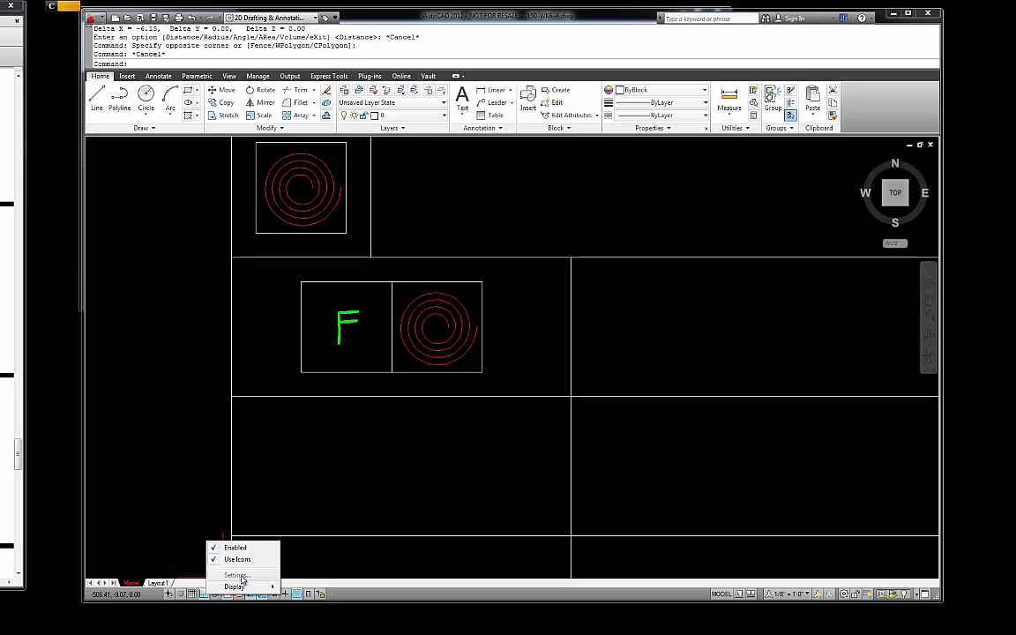
right_click(224, 594)
right_click(224, 594)
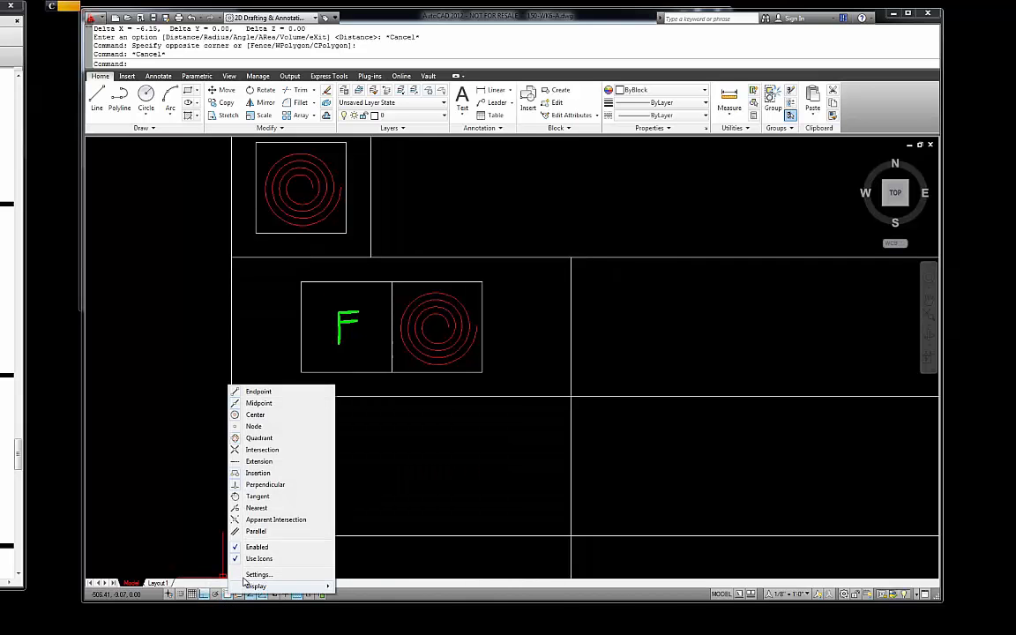
click(253, 575)
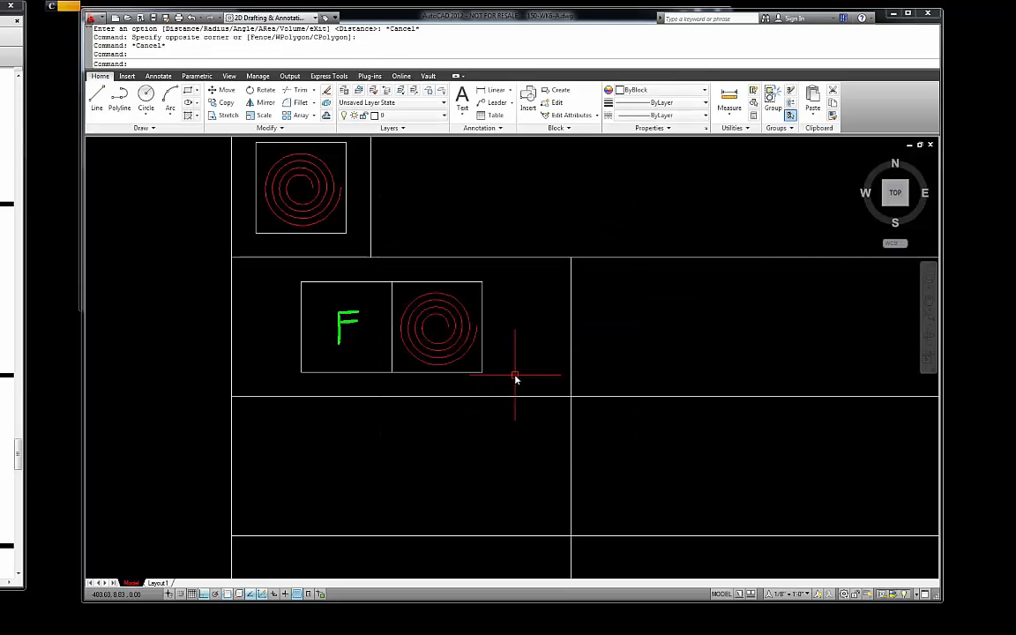
Step: Move the joined F and spiral boxes so their shared edge's midpoint lies midway between two opposite corners of the table cell
click(511, 381)
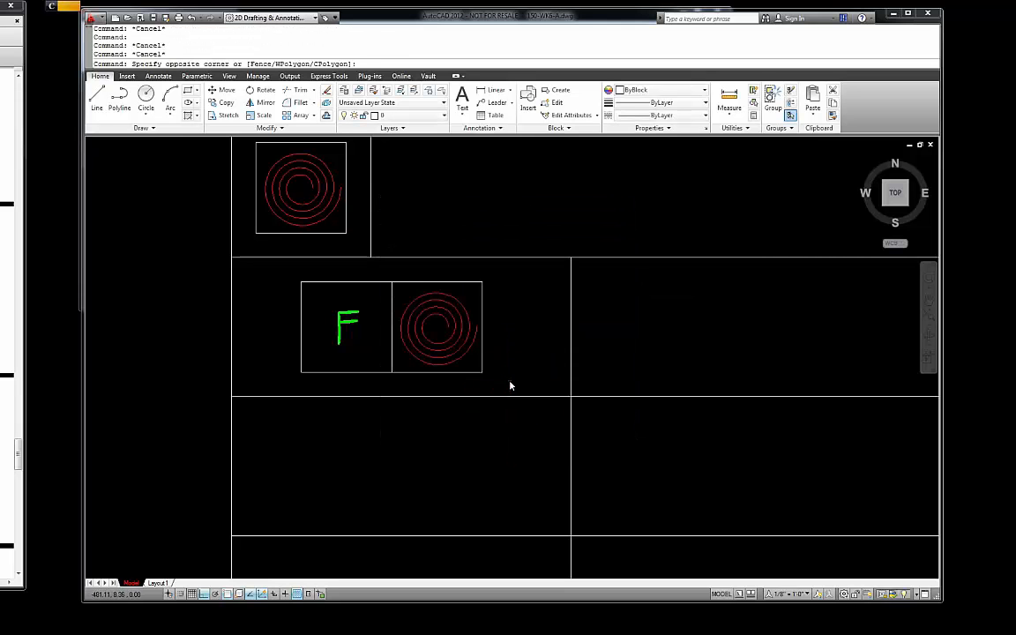
click(298, 284)
text(m)
key(Return)
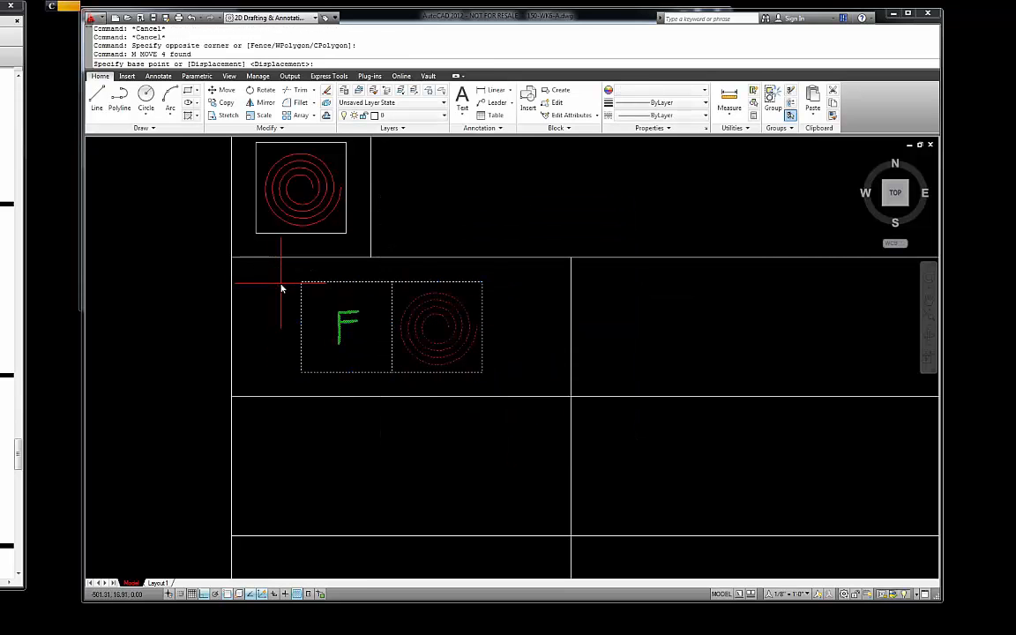
click(391, 332)
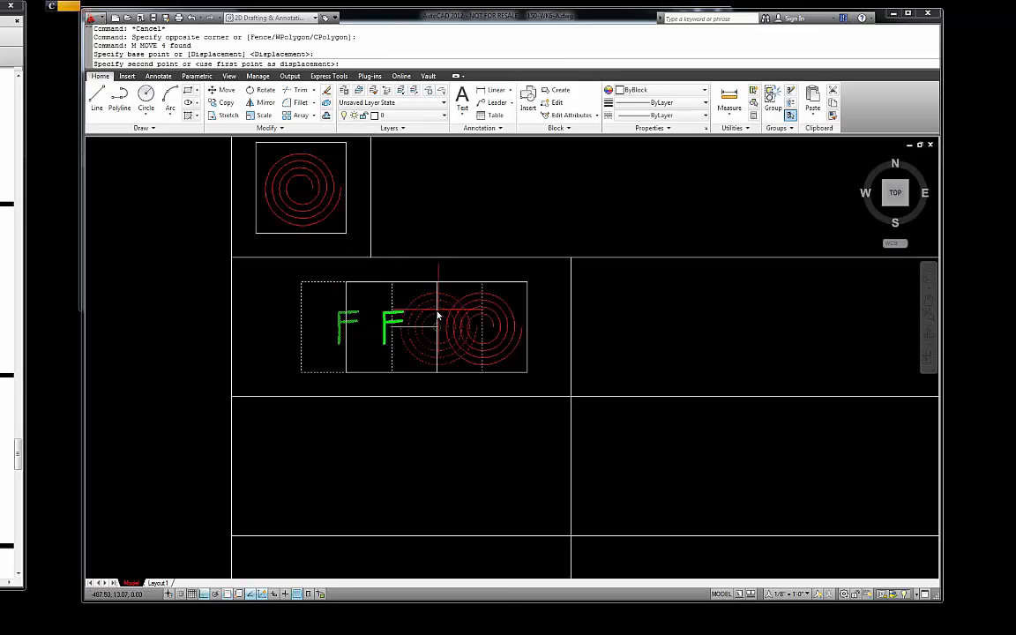
shift+right_click(441, 314)
click(495, 344)
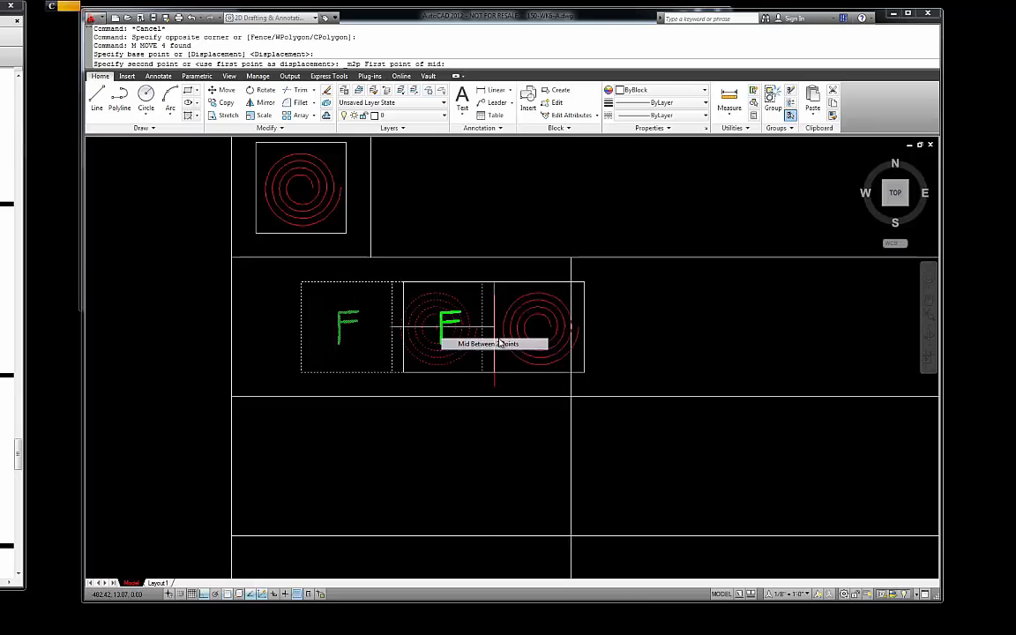
click(570, 259)
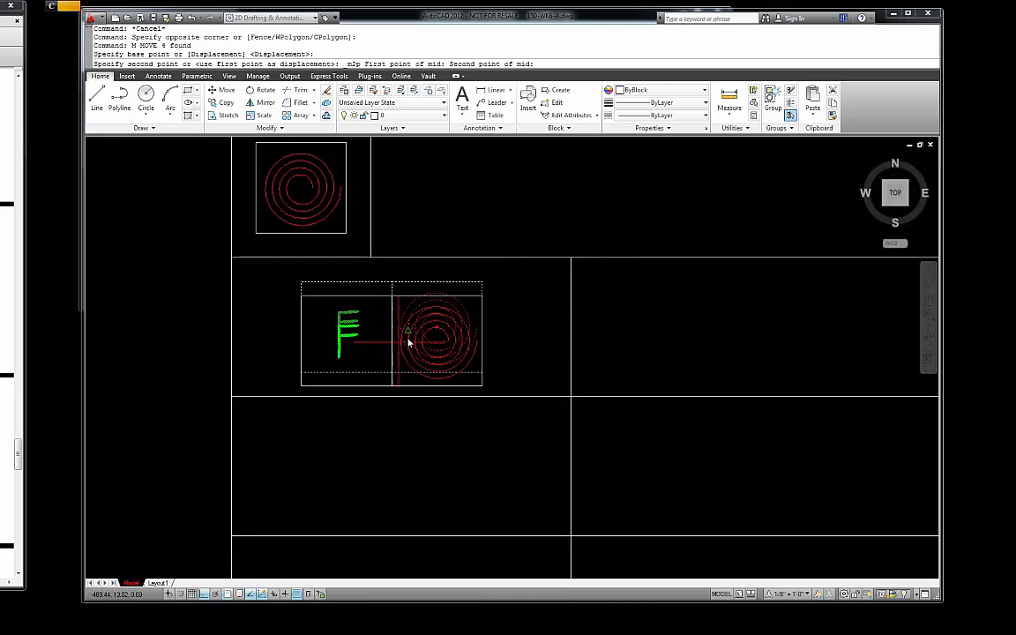
click(233, 399)
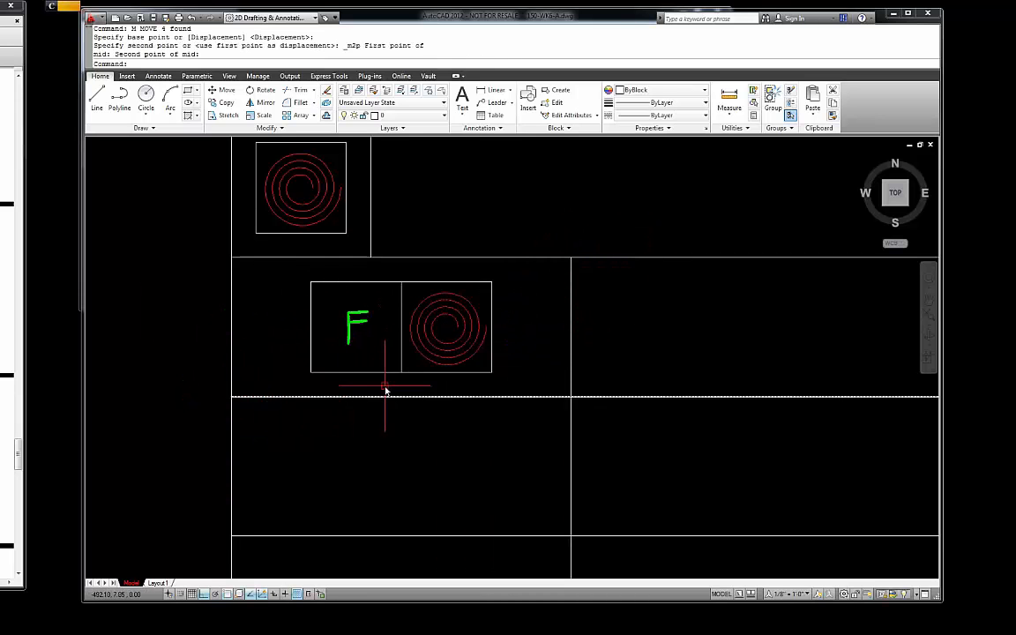
Step: Copy the centered F and spiral pair into each of the two cells below, using the cell corner as base point
scroll(441, 335, down, 5)
scroll(468, 331, up, 3)
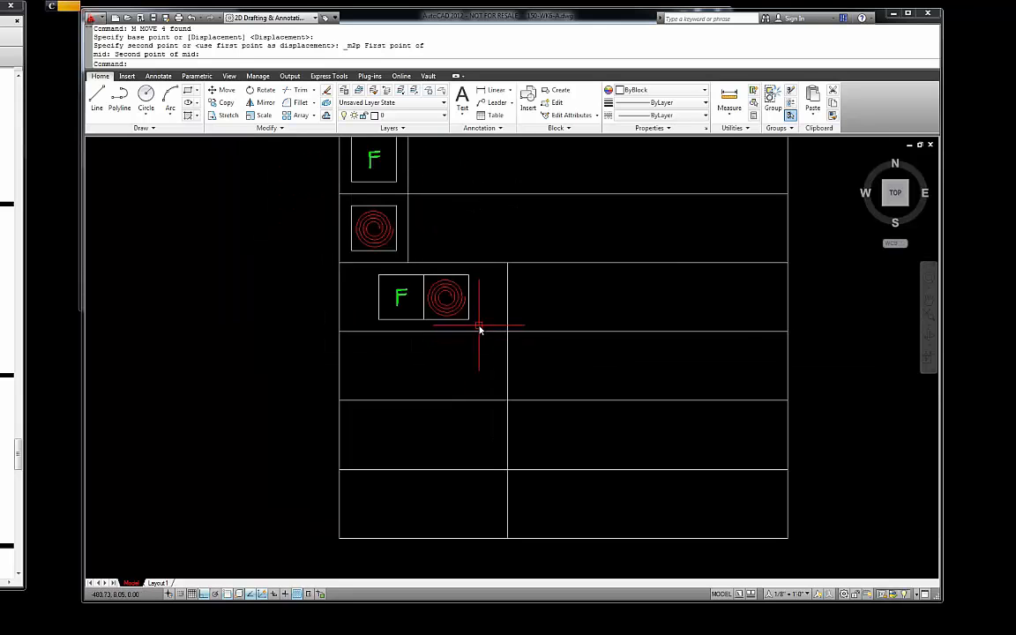
scroll(479, 334, up, 2)
click(479, 326)
click(319, 252)
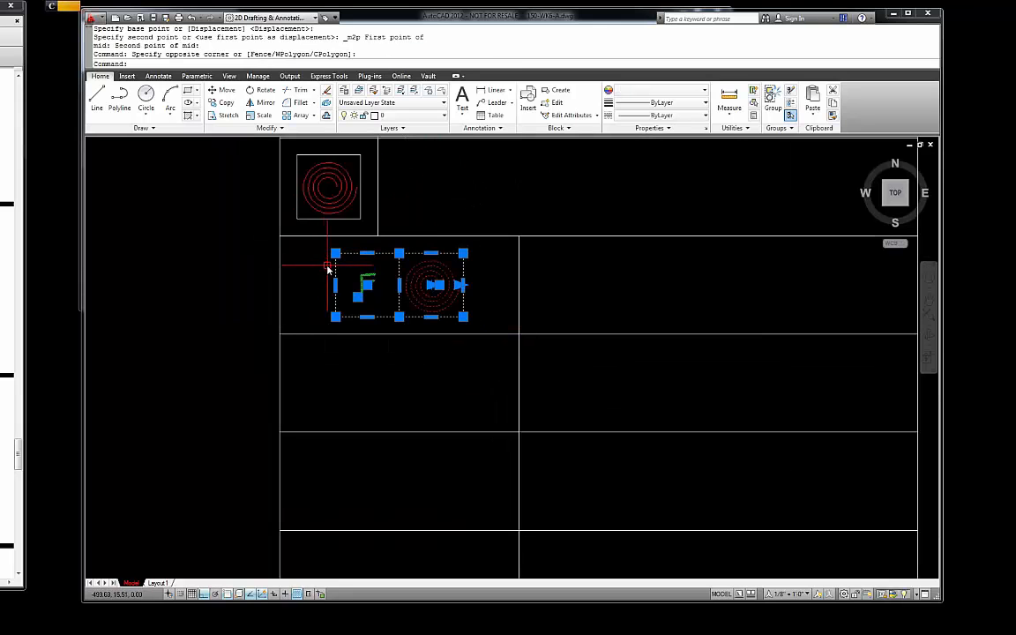
text(C)
key(Return)
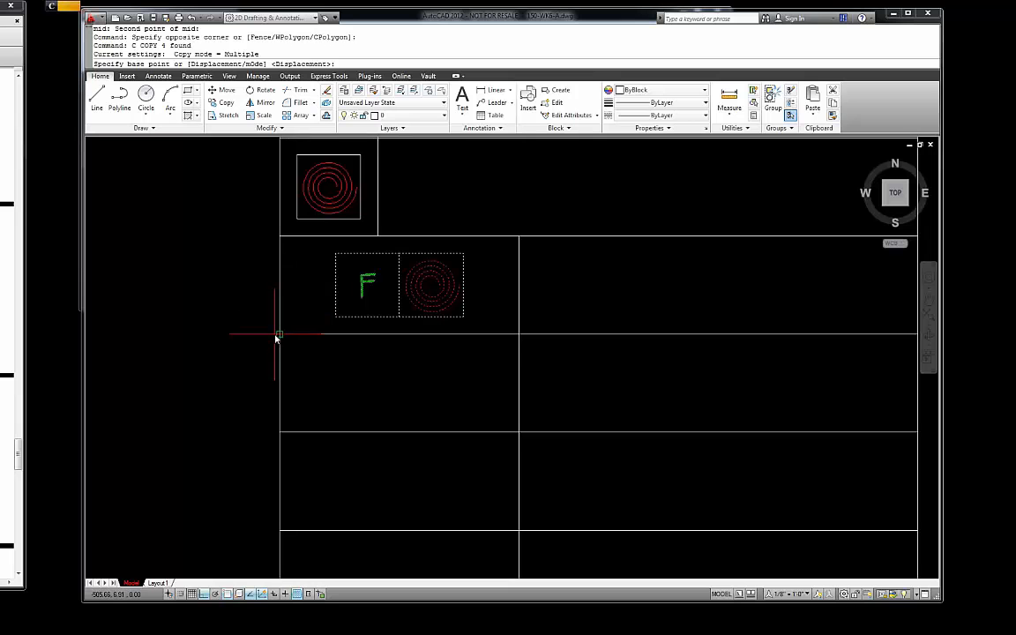
click(278, 334)
click(277, 431)
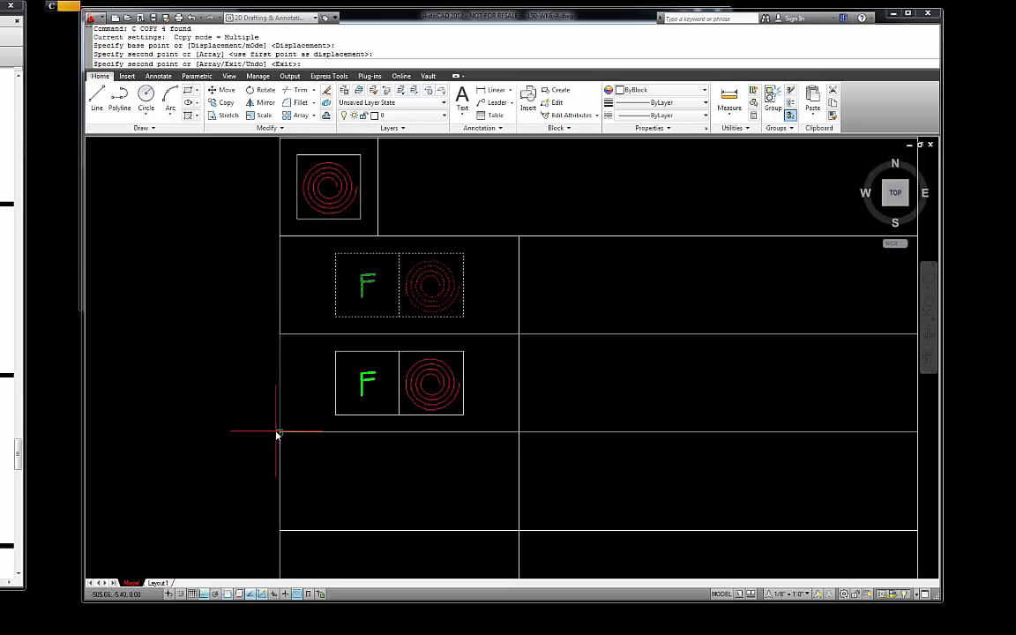
scroll(313, 394, down, 4)
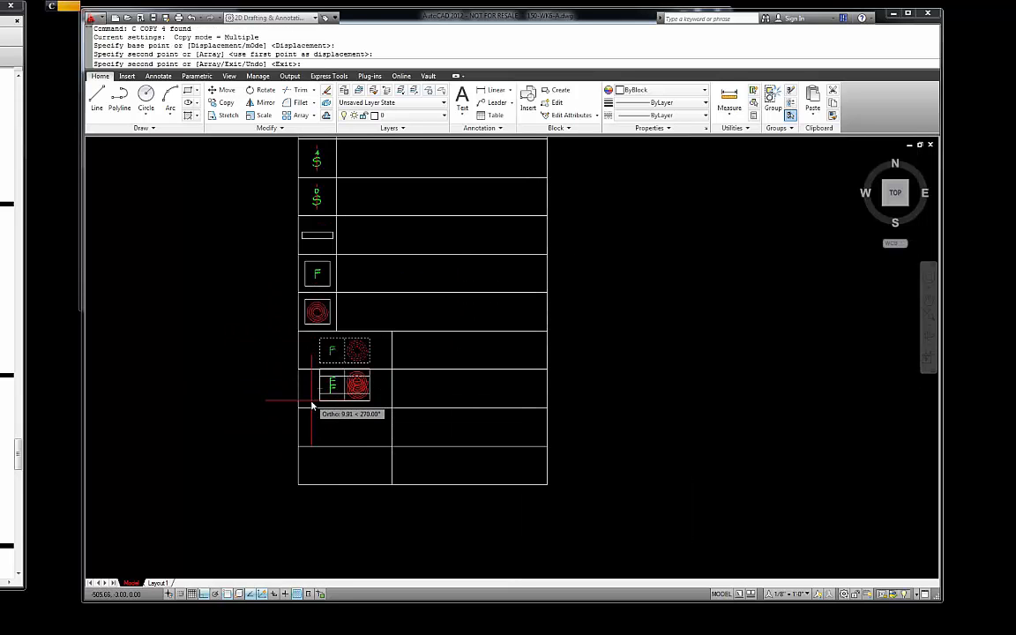
key(Escape)
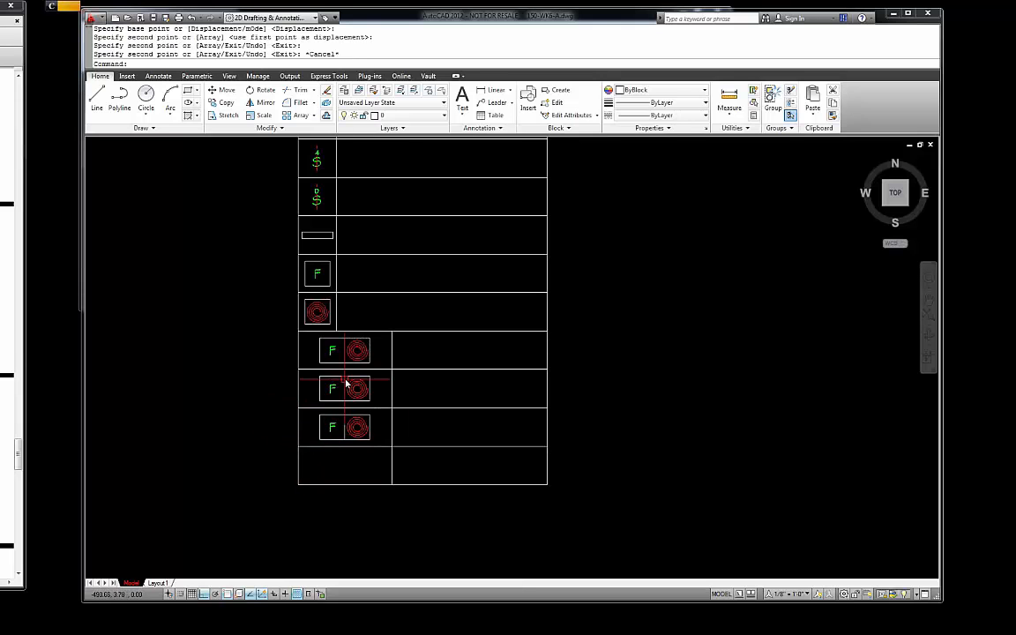
Step: Erase the red spiral from the middle of the three F and spiral pairs
scroll(335, 375, up, 2)
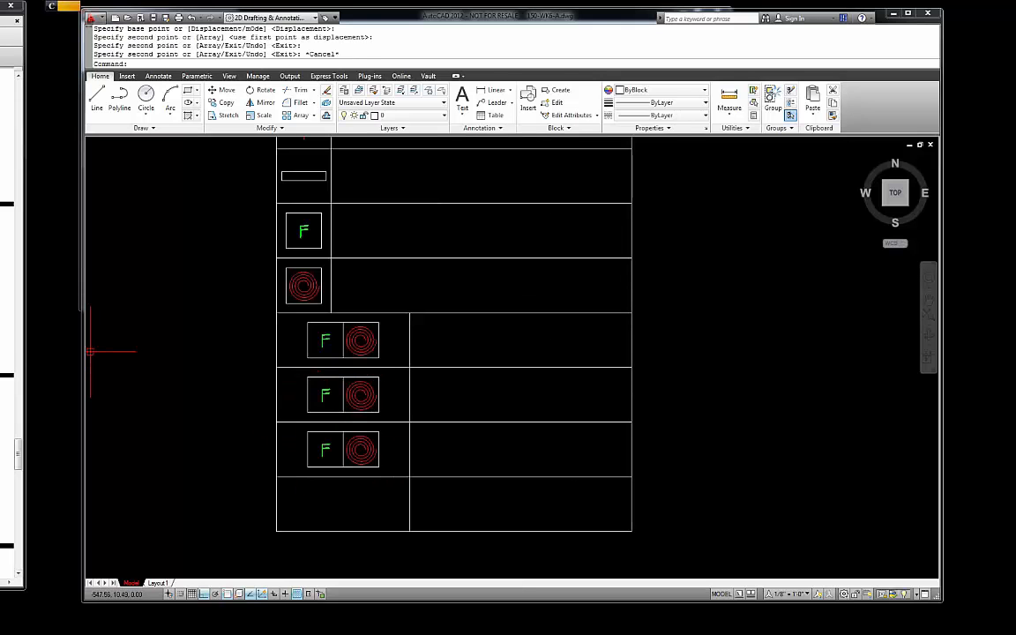
scroll(89, 351, down, 5)
scroll(93, 353, up, 6)
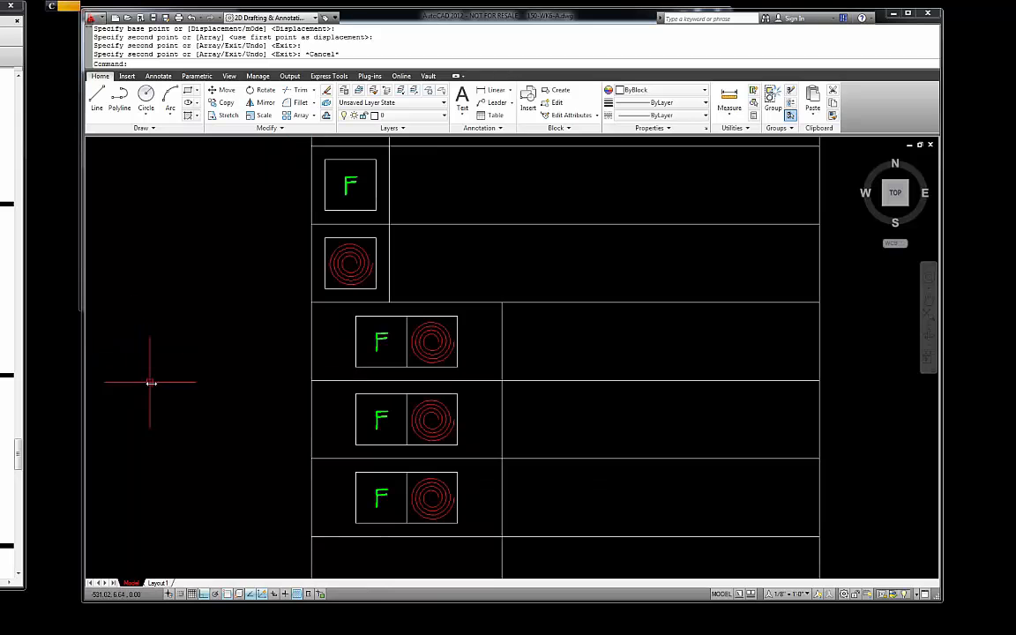
key(Escape)
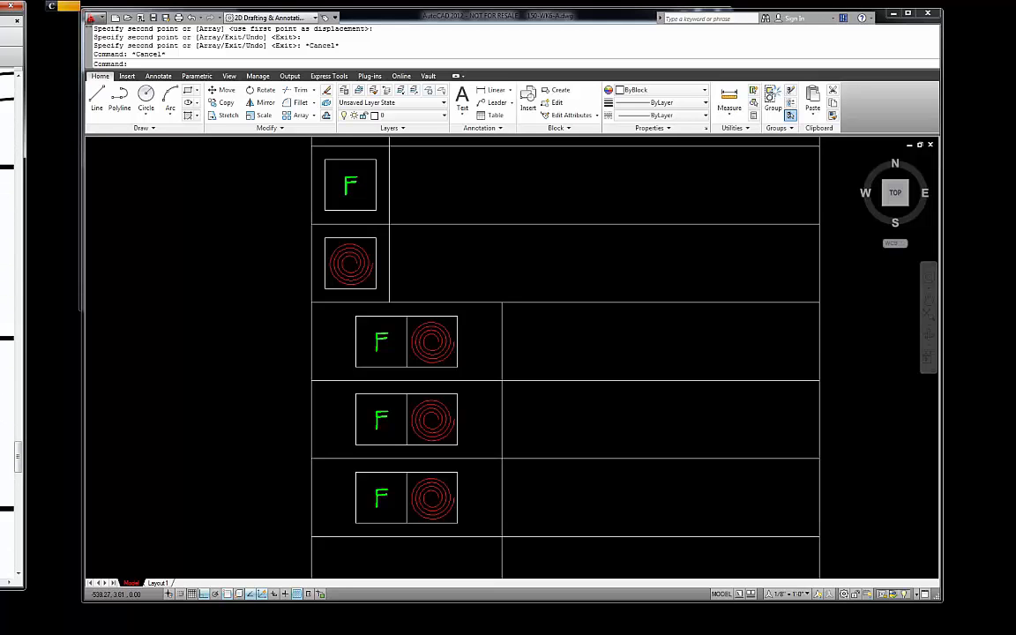
click(431, 411)
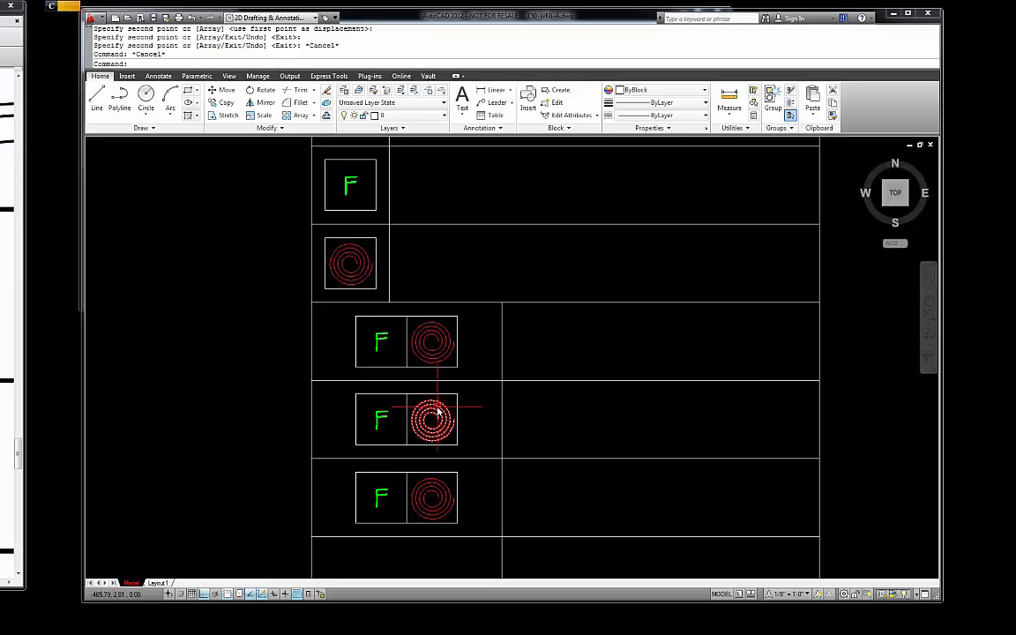
key(Delete)
Step: Copy the plain circle with red crosshair from its cell corner to the lower-left corner of the middle pair's empty box
scroll(435, 360, down, 5)
scroll(435, 359, up, 8)
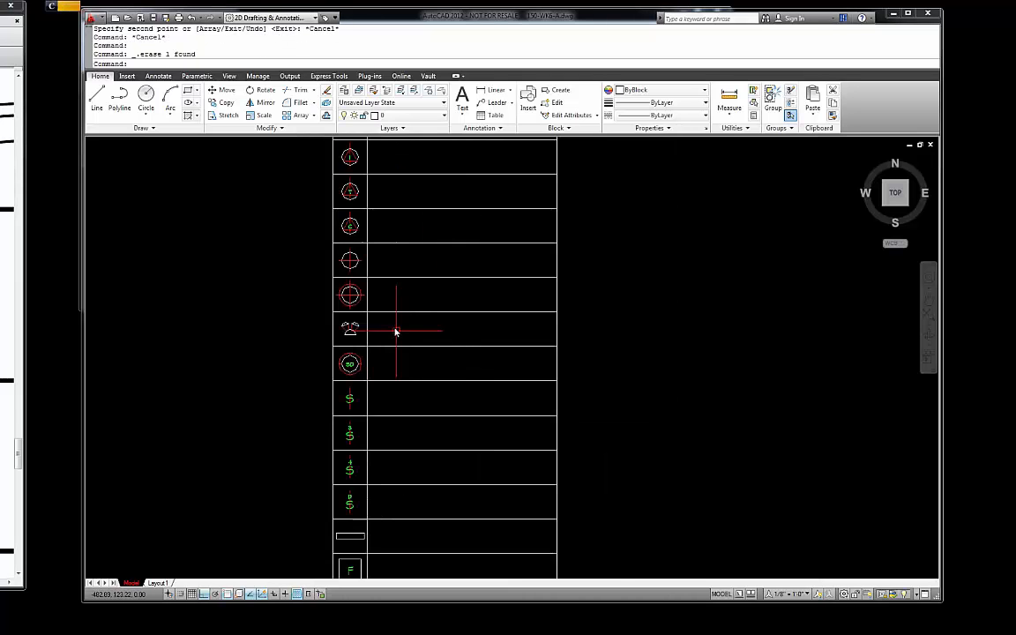
click(371, 262)
click(290, 219)
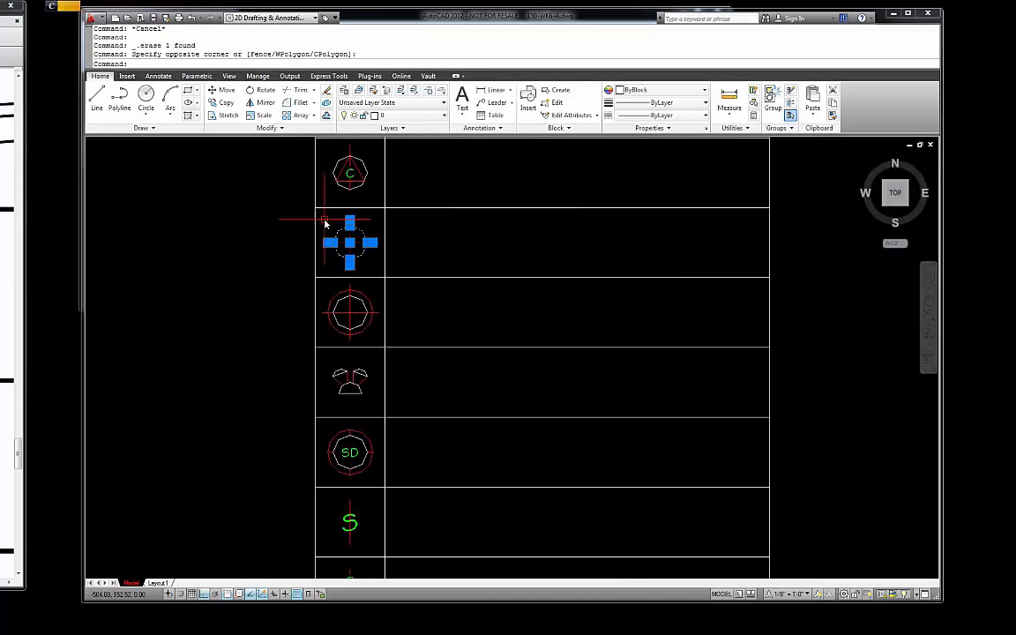
text(c)
key(Return)
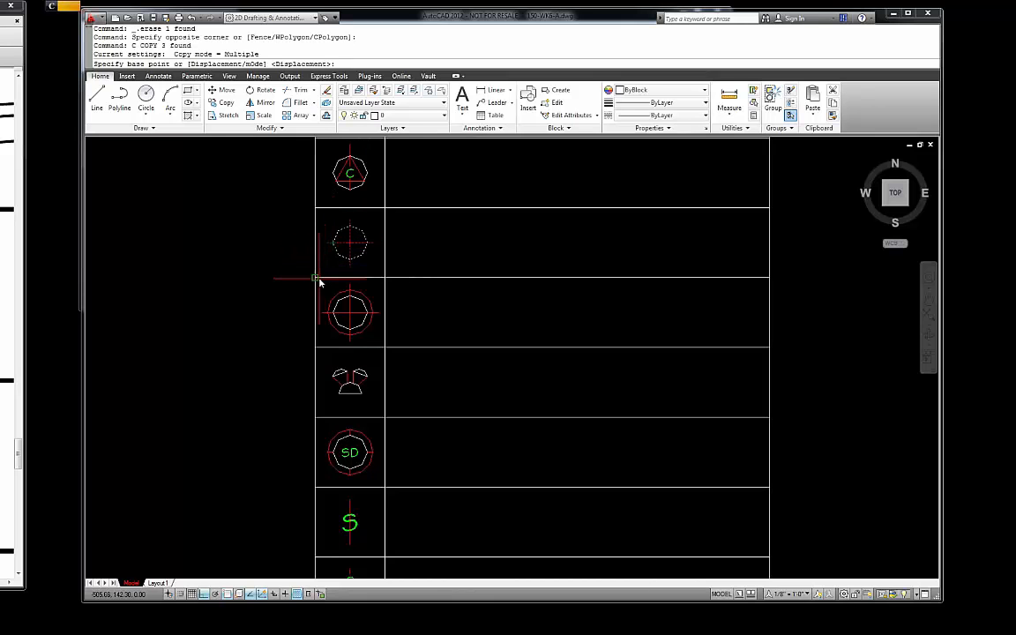
click(335, 284)
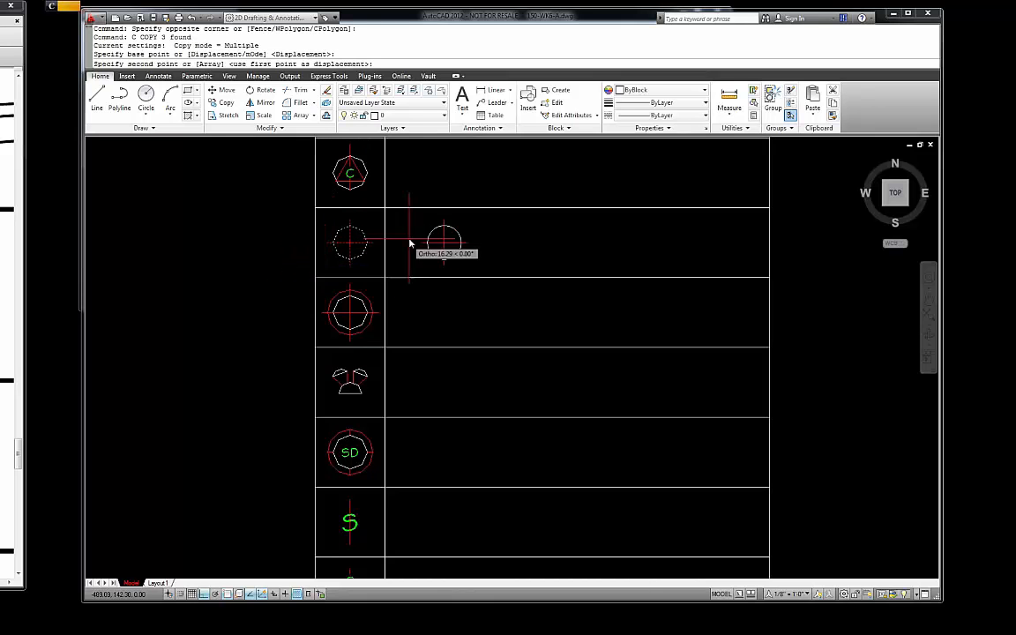
scroll(424, 256, down, 8)
scroll(404, 439, up, 2)
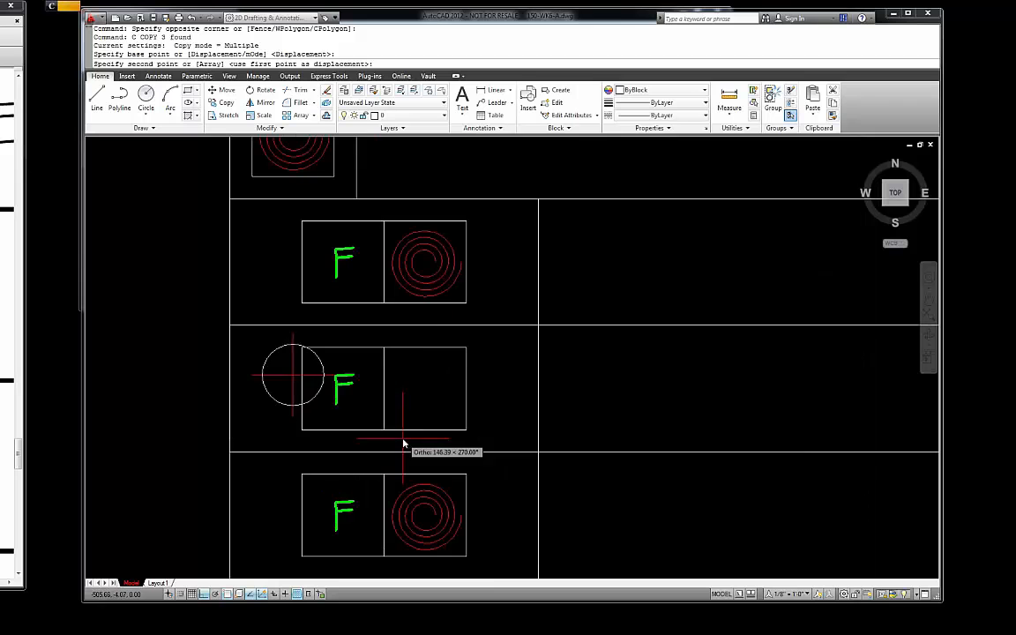
click(385, 431)
scroll(456, 367, up, 2)
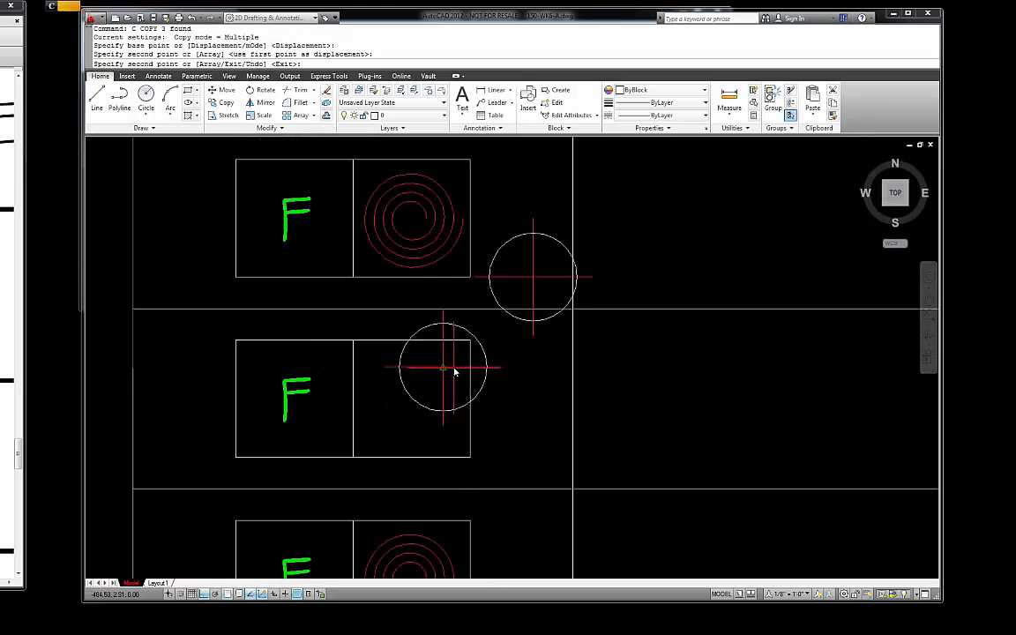